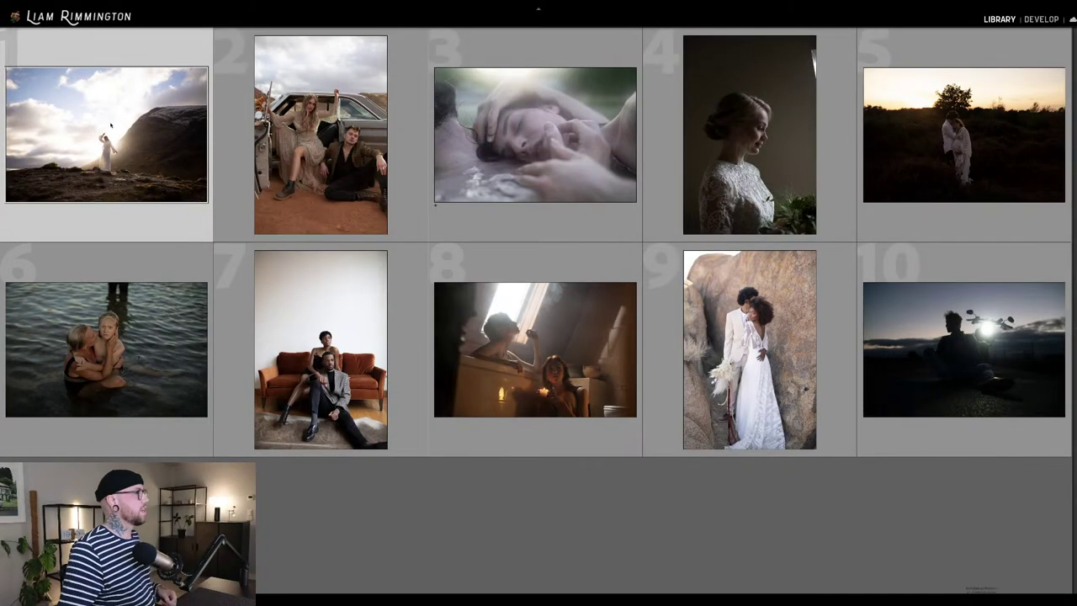
Open the first photo, the woman on the rocky hillside, for developing and enable lens profile corrections.
key("d")
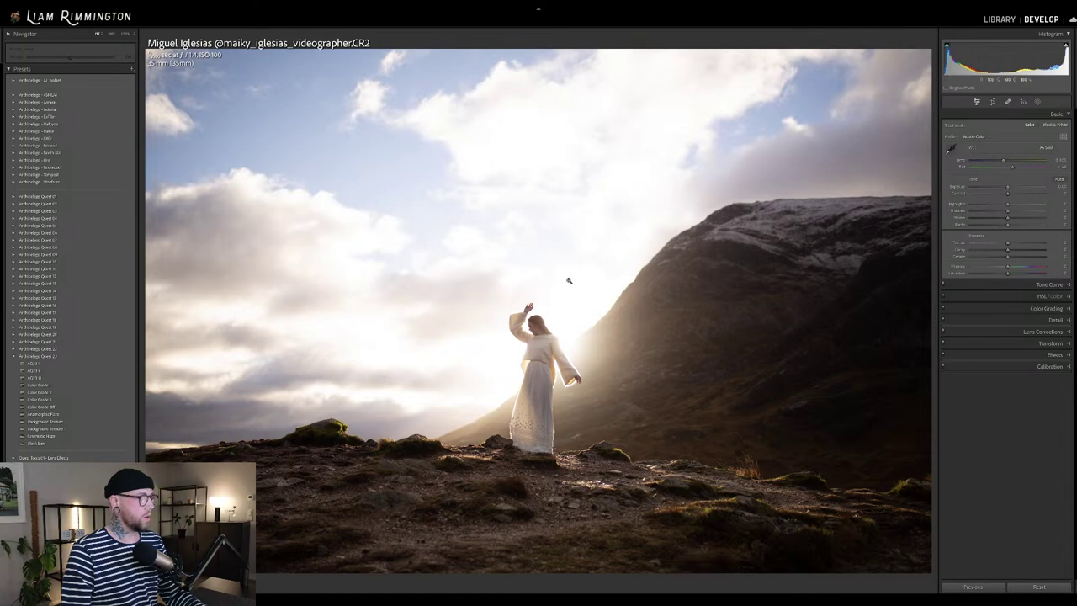
left_click(1032, 331)
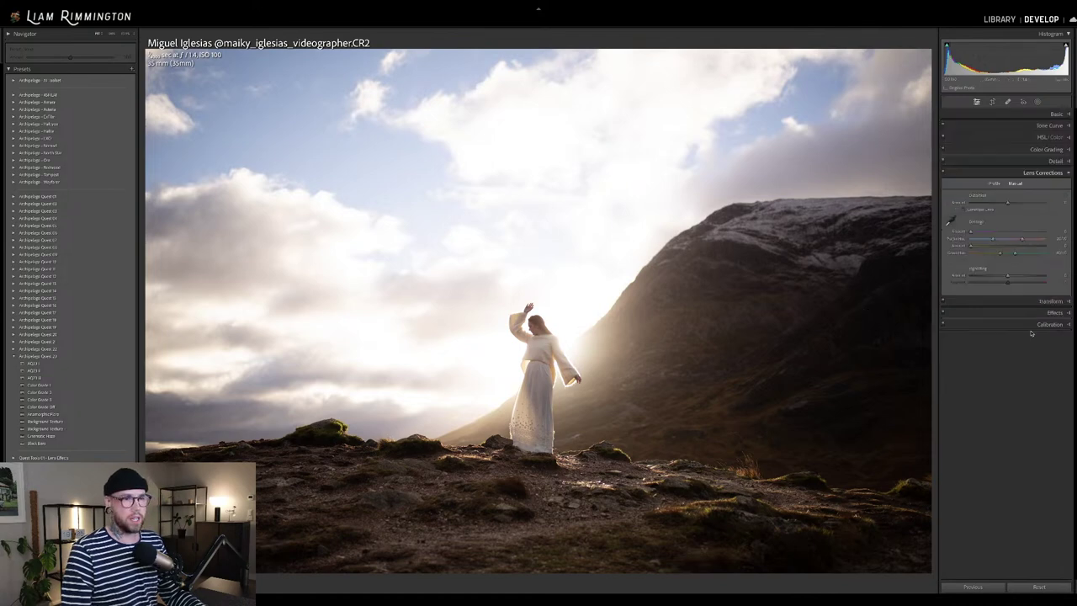
left_click(998, 182)
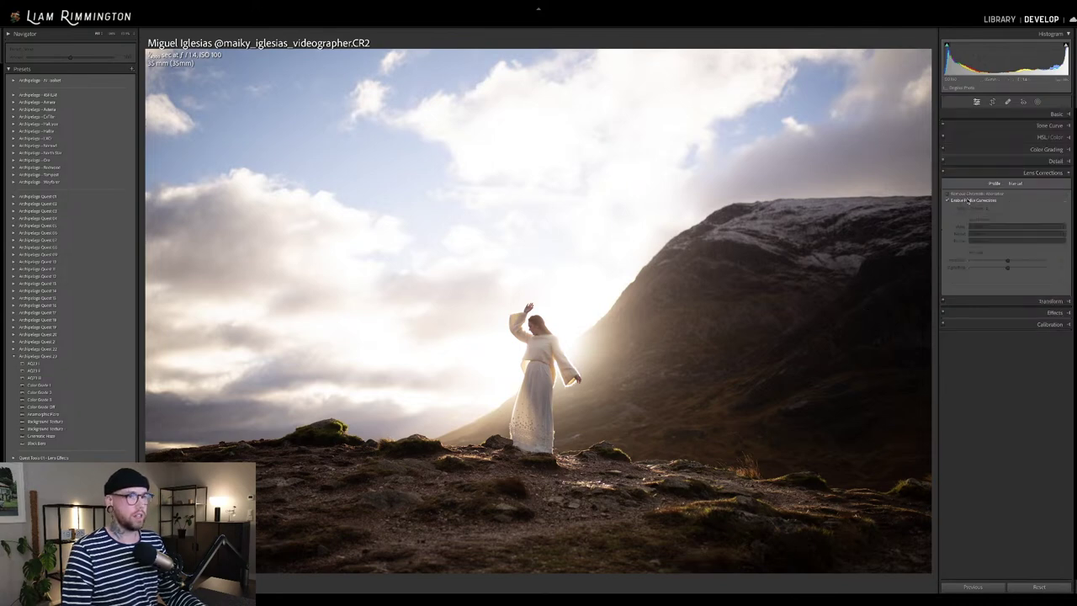
left_click(969, 200)
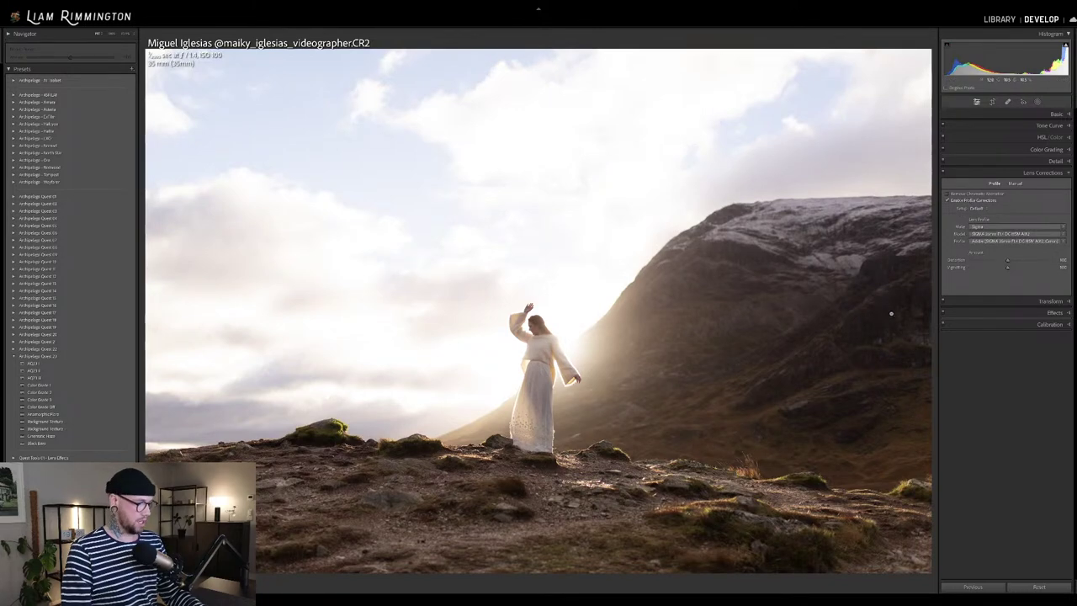
Straighten the photo with a very slight rotation using the crop tool.
key("r")
left_click_drag(935, 294, 934, 292)
key("r")
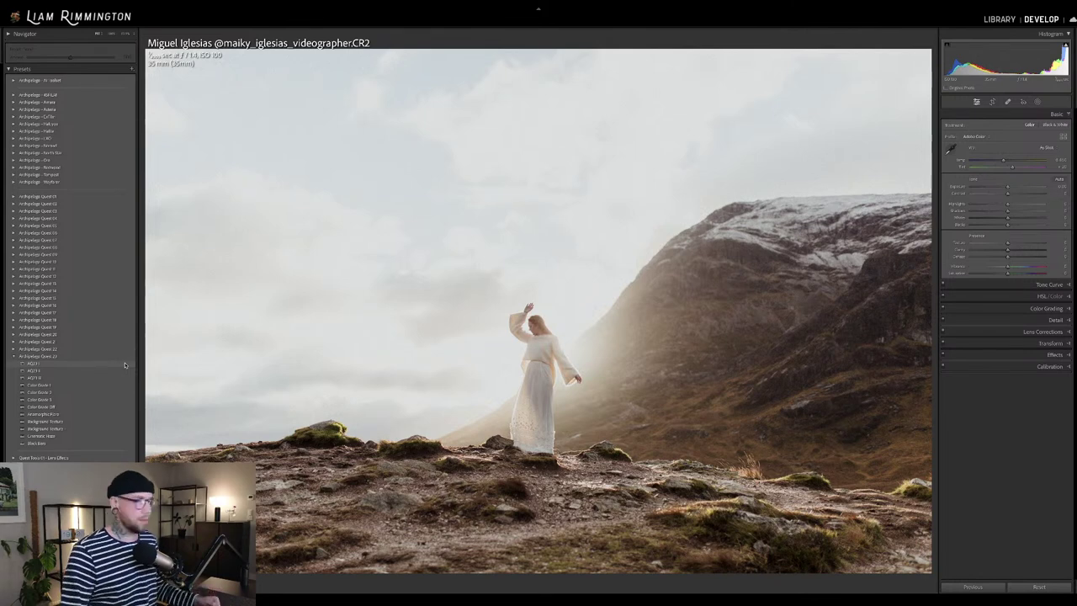
Preview the AQ23 presets in Archipelago Quest 23, apply AQ23 III, and compare the photo before and after.
left_click(124, 364)
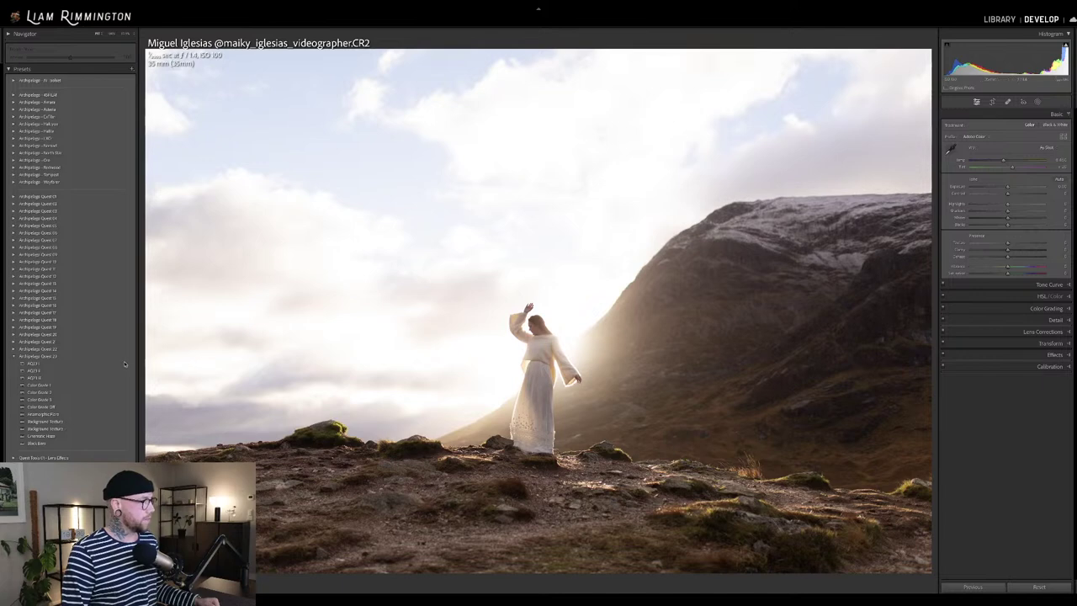
left_click(122, 364)
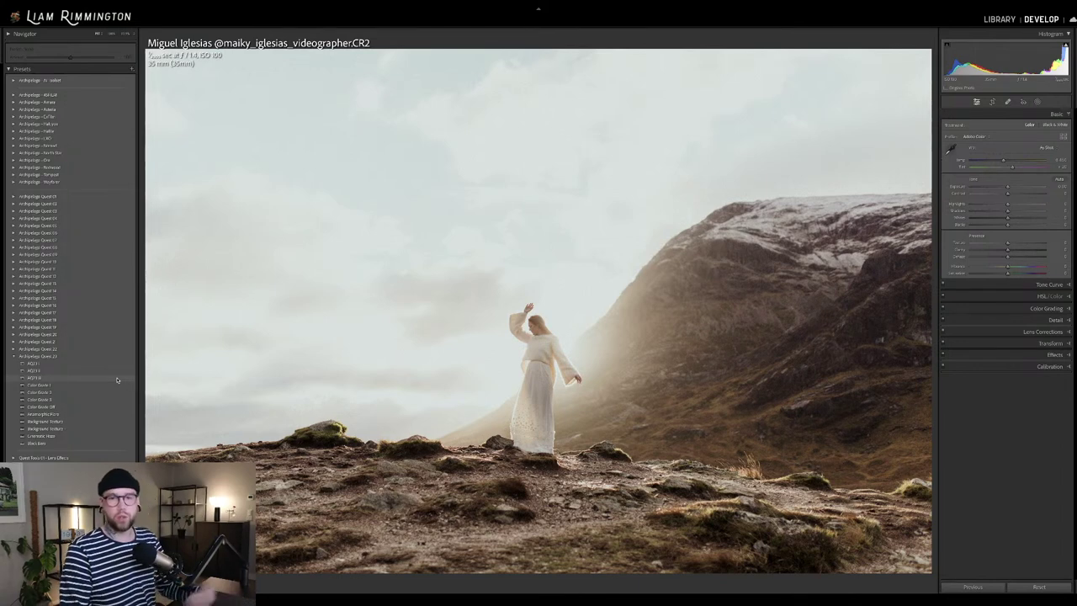
left_click(117, 379)
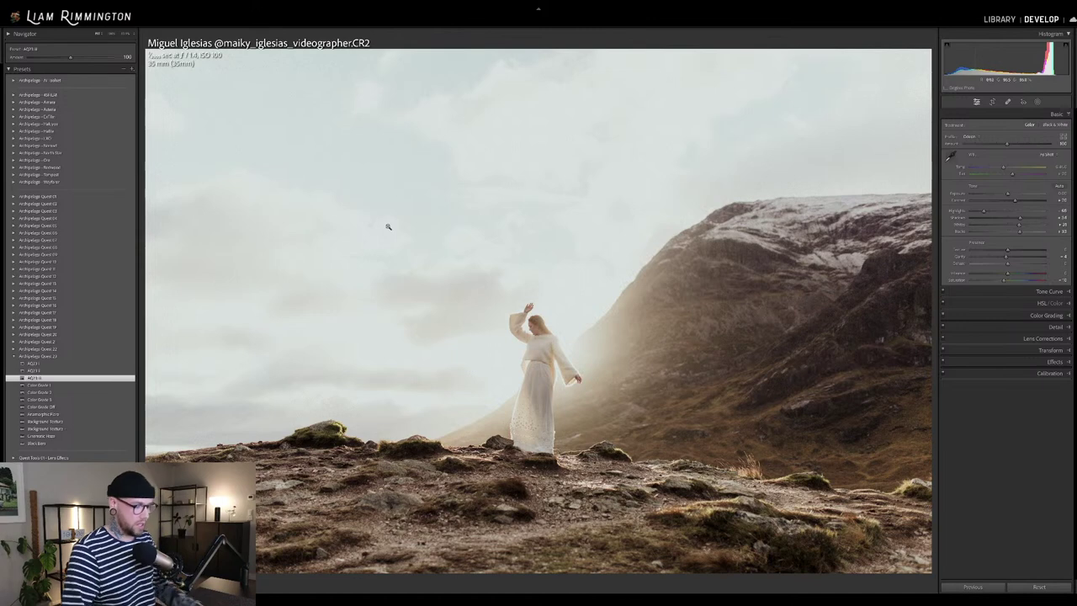
key("backslash")
key("backslash")
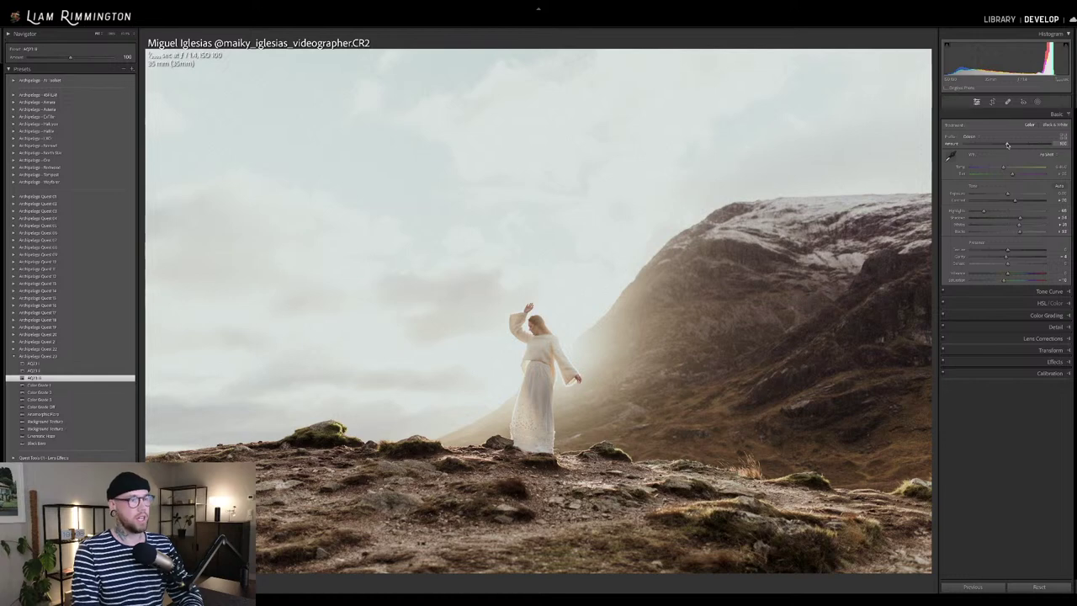
Try the profile amount at its minimum and maximum, and settle on a low amount of about 30.
left_click_drag(1007, 144, 956, 153)
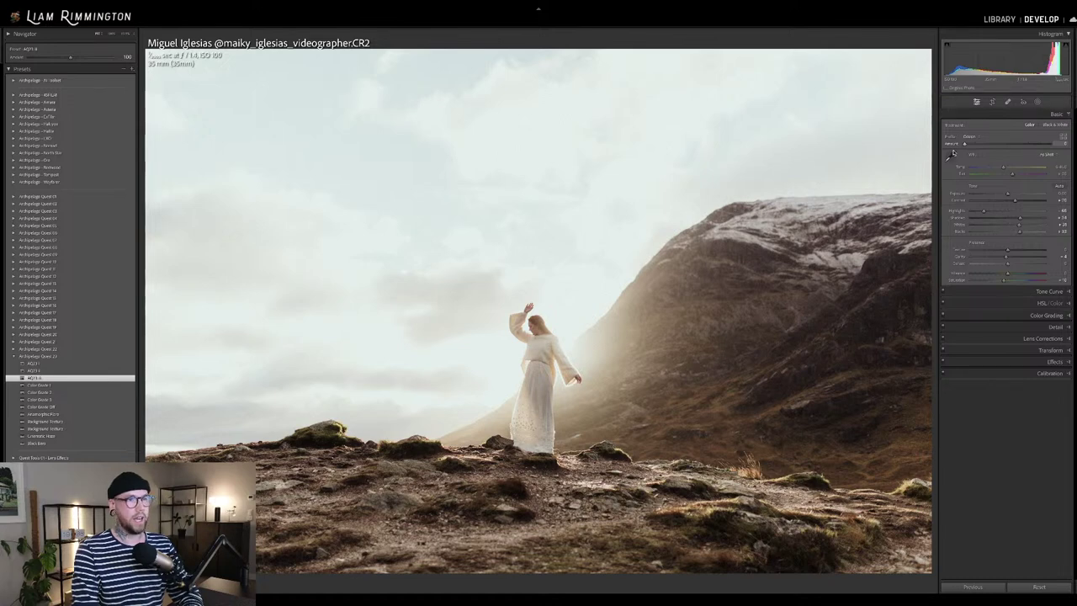
left_click_drag(980, 144, 1049, 144)
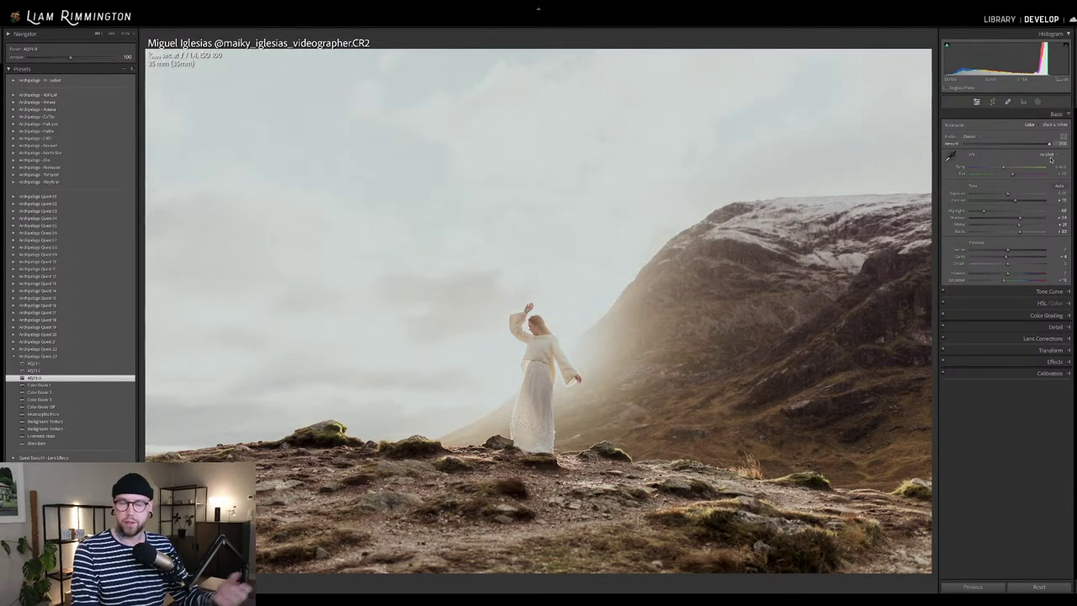
left_click_drag(1051, 159, 1002, 154)
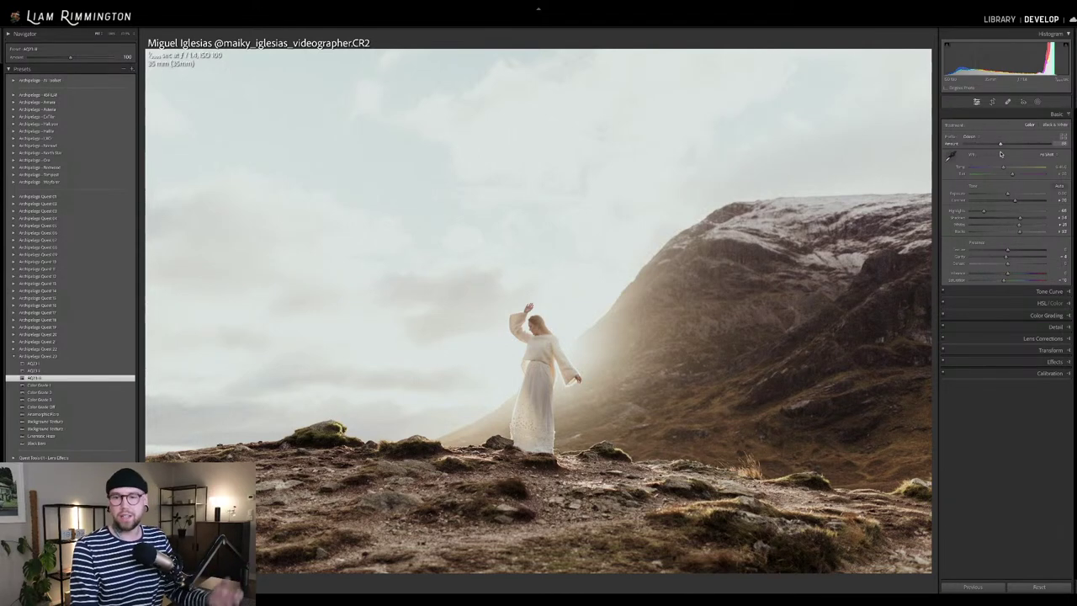
left_click_drag(1002, 154, 977, 149)
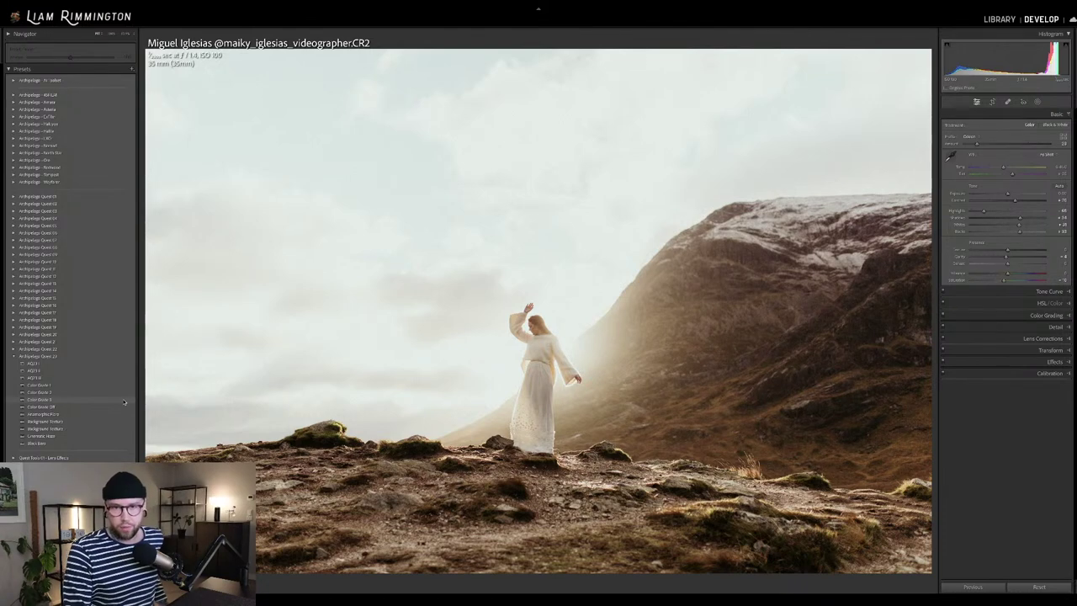
Apply the Color Grade 3 preset and raise its amount to about 180.
left_click(124, 401)
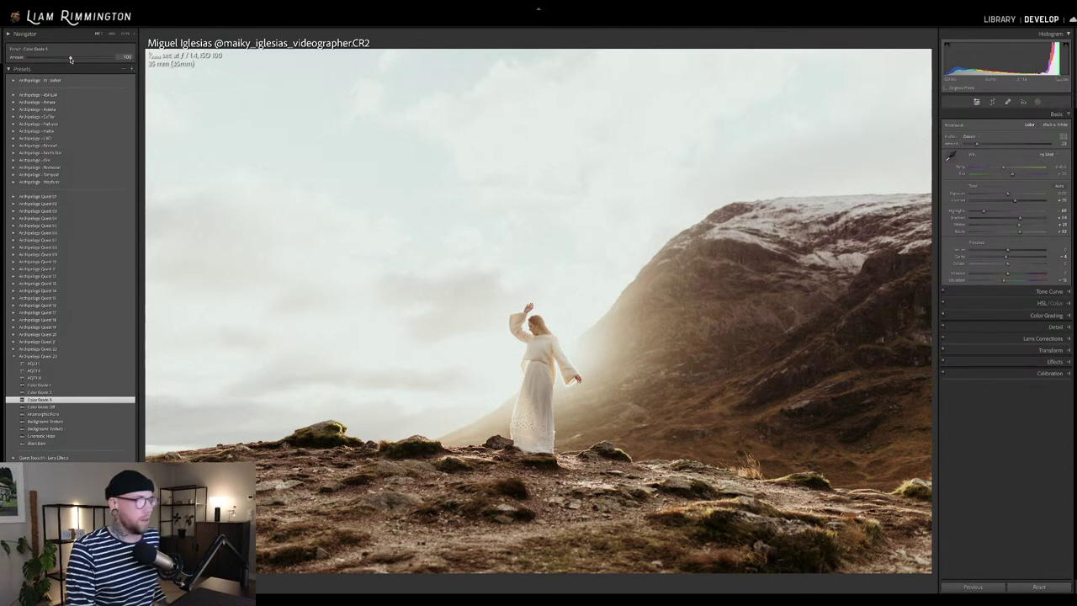
left_click_drag(70, 59, 152, 74)
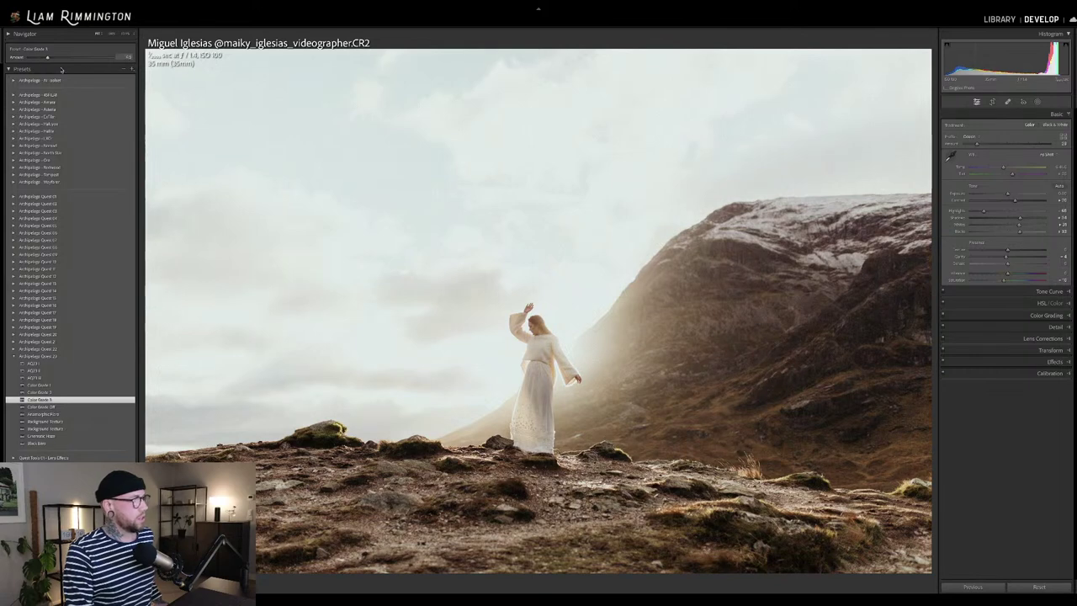
left_click_drag(87, 76, 118, 70)
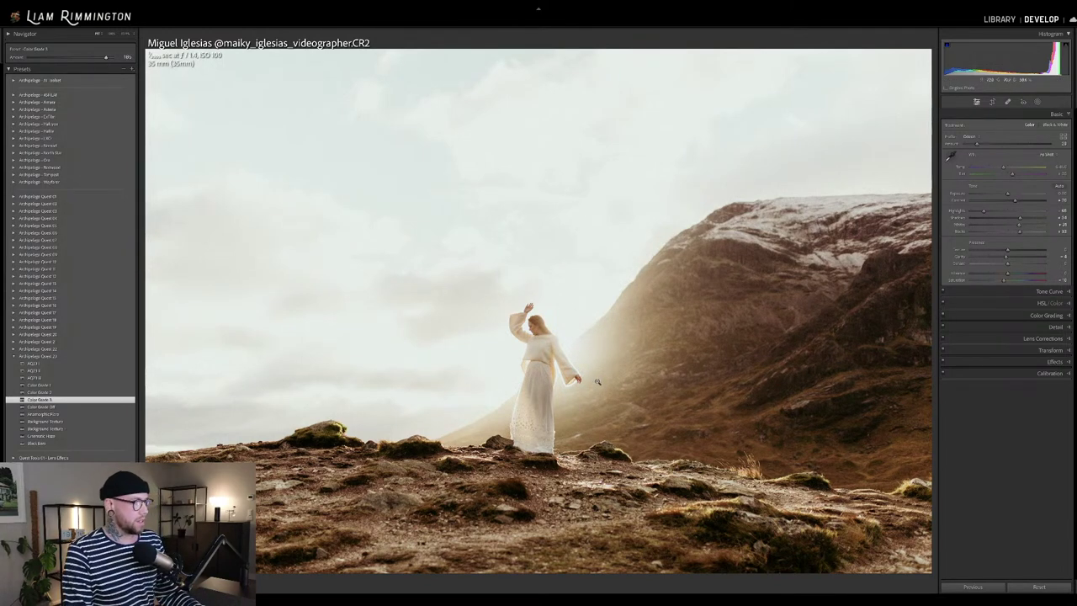
Compare the photo before and after the edits several times, and lower the exposure slightly.
key("backslash")
key("backslash")
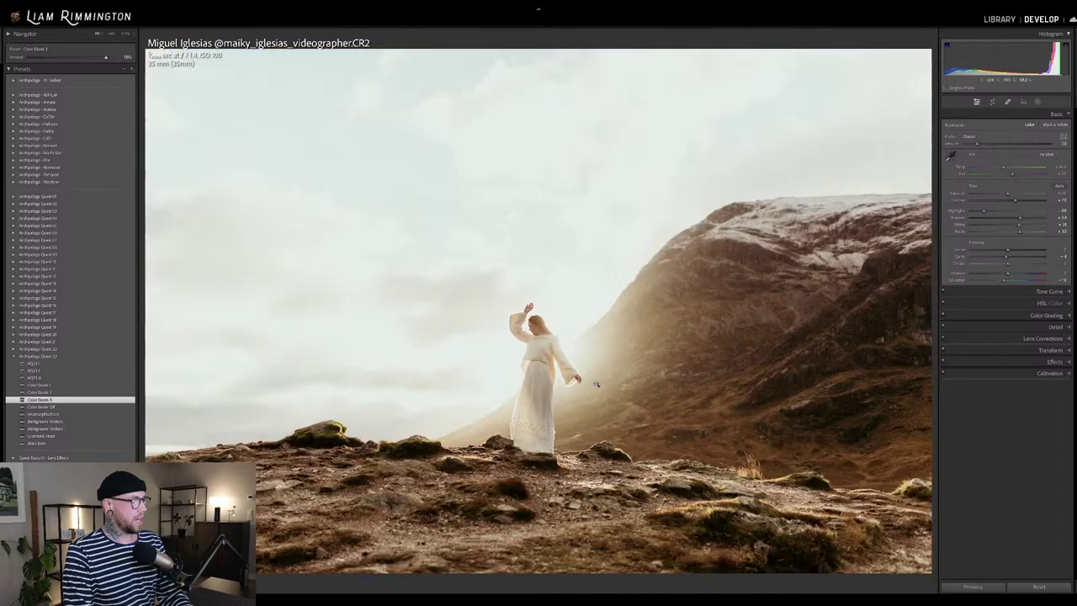
key("backslash")
key("backslash")
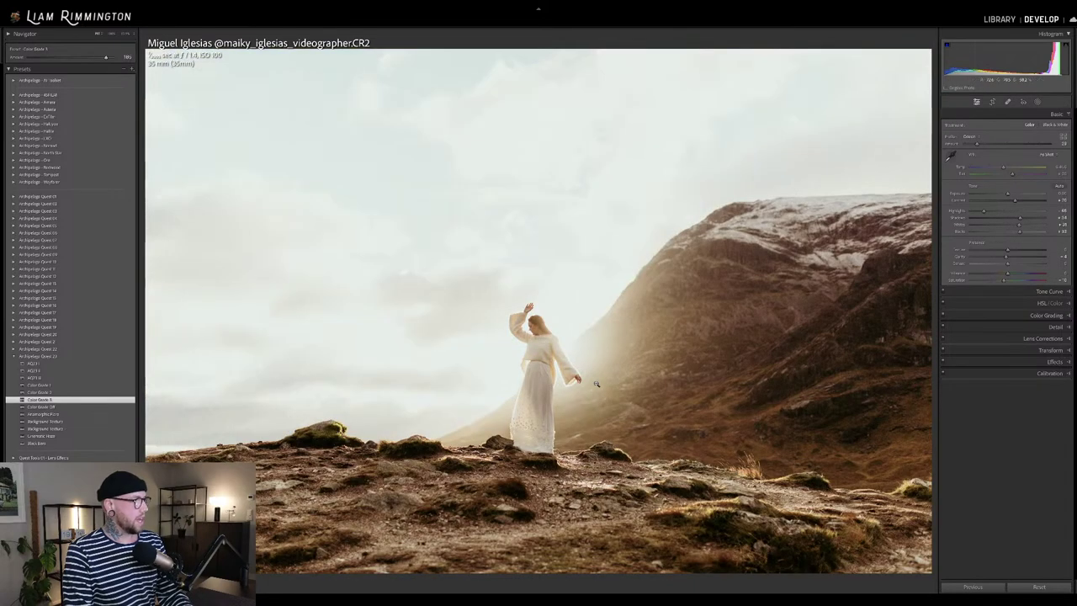
key("backslash")
key("backslash")
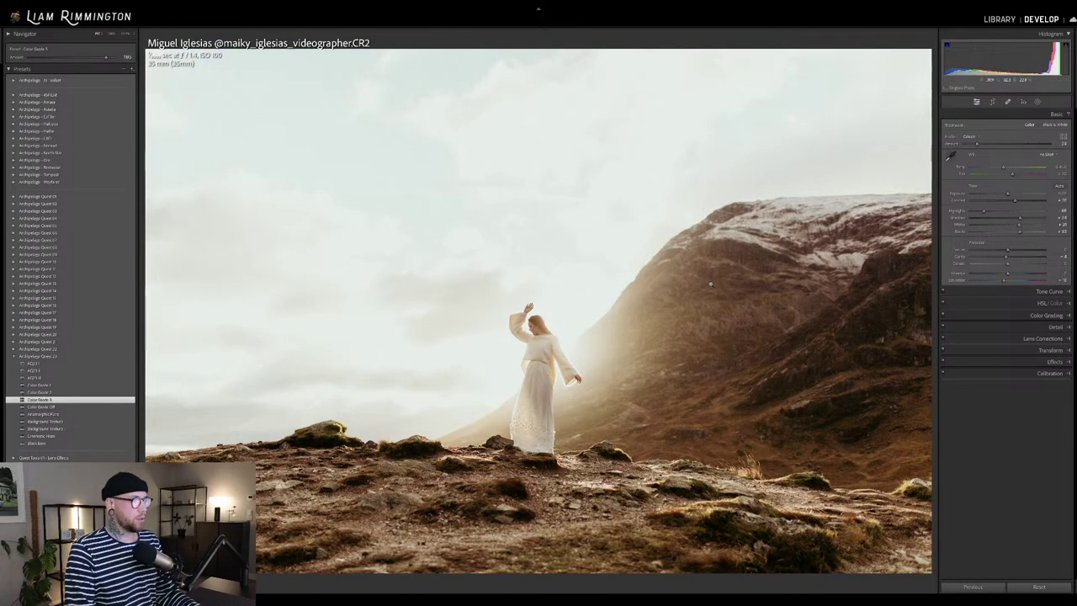
left_click_drag(1007, 193, 1005, 194)
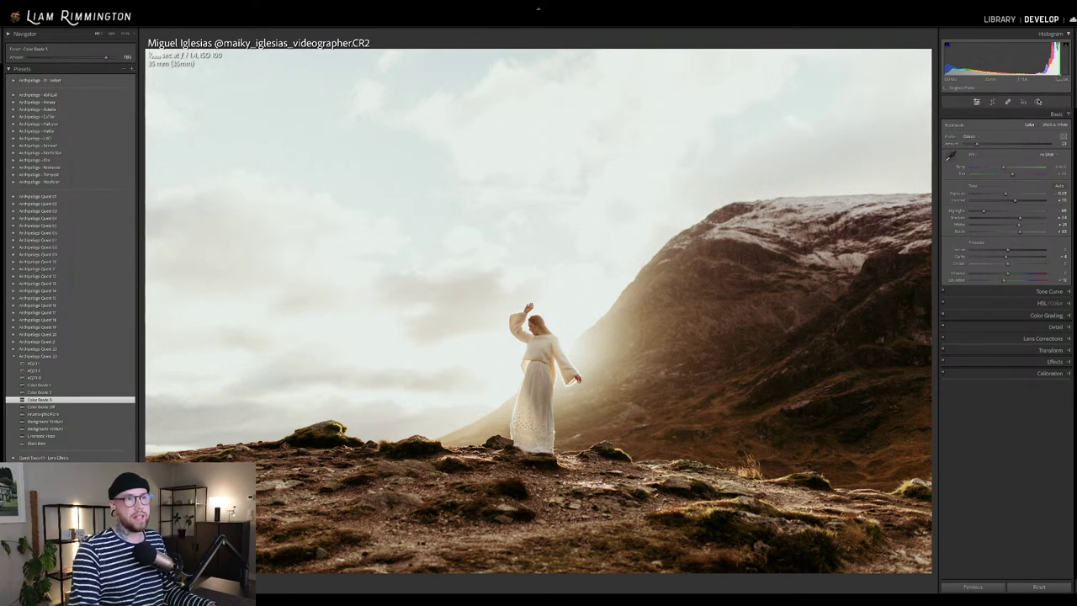
Apply the Sky Saver preset from the Archipelago AI group at an amount of about 150 and check its mask.
left_click(1038, 102)
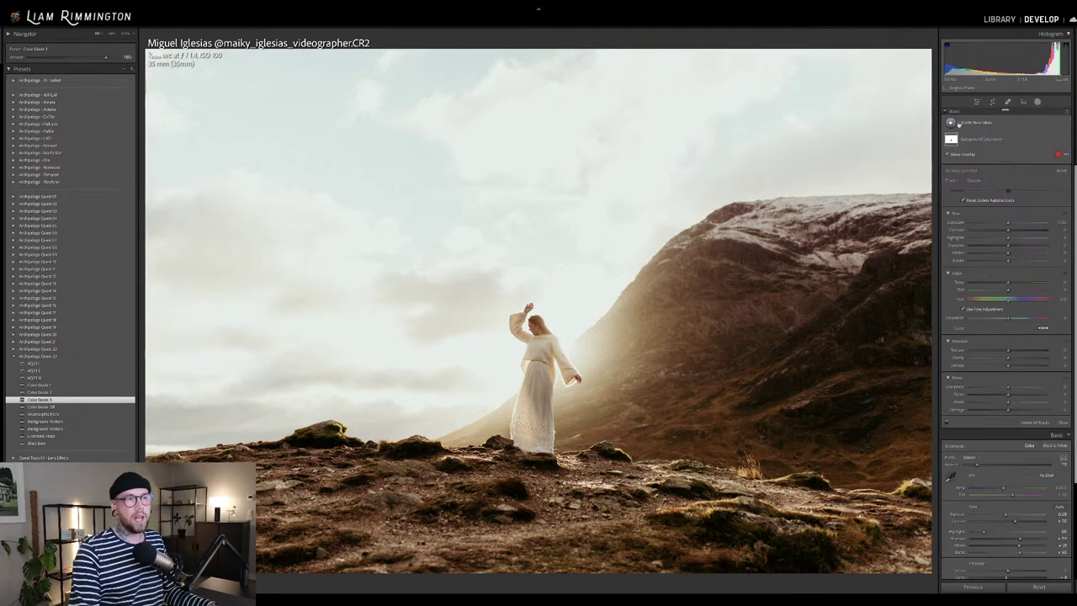
left_click(965, 124)
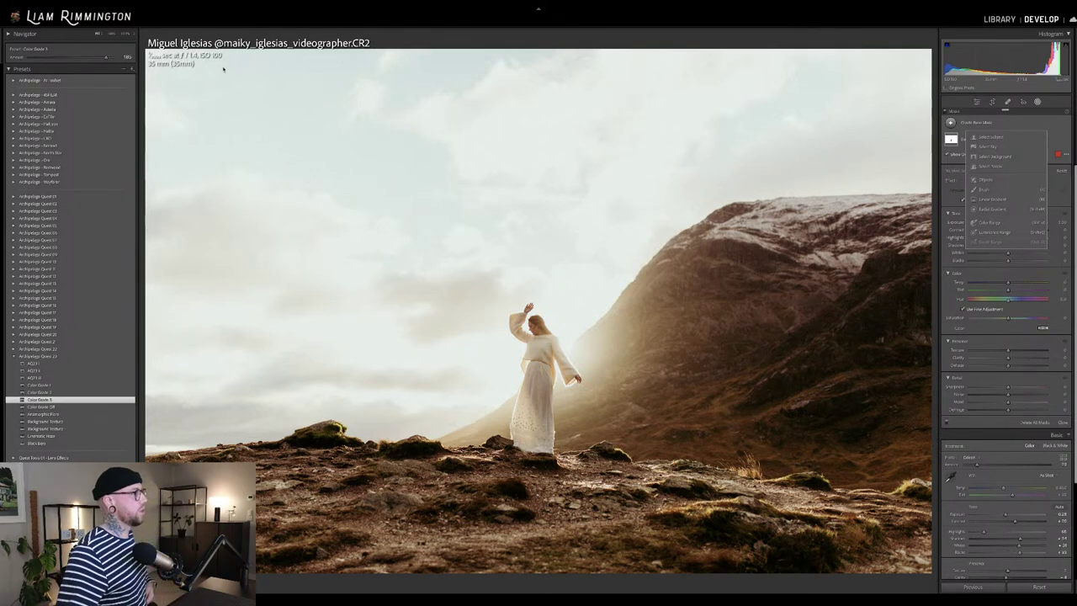
left_click(12, 81)
left_click(13, 81)
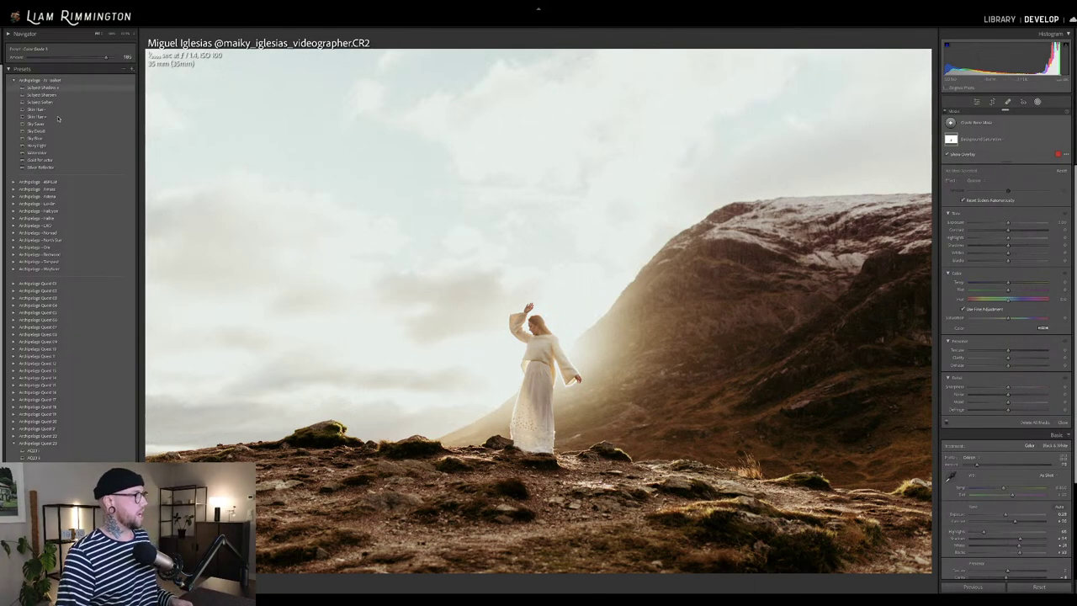
left_click(41, 94)
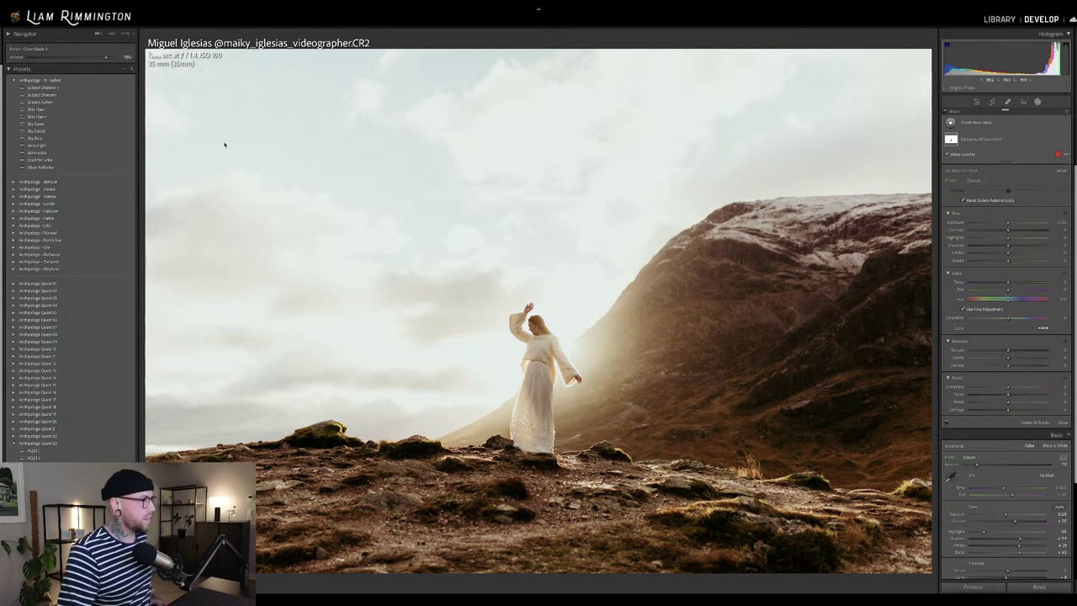
left_click(108, 125)
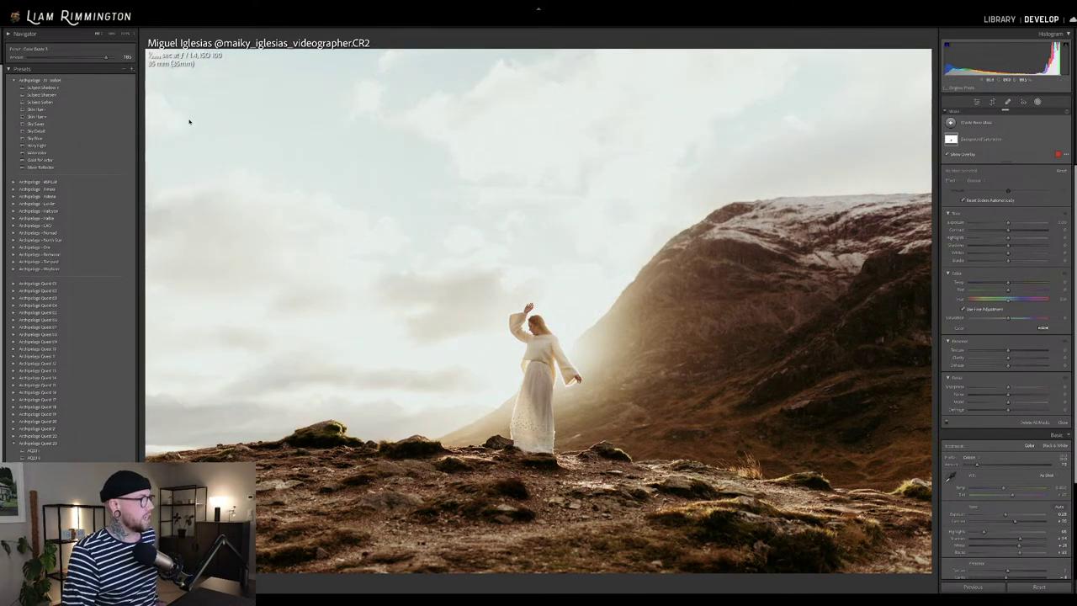
left_click(121, 124)
left_click_drag(116, 65, 90, 69)
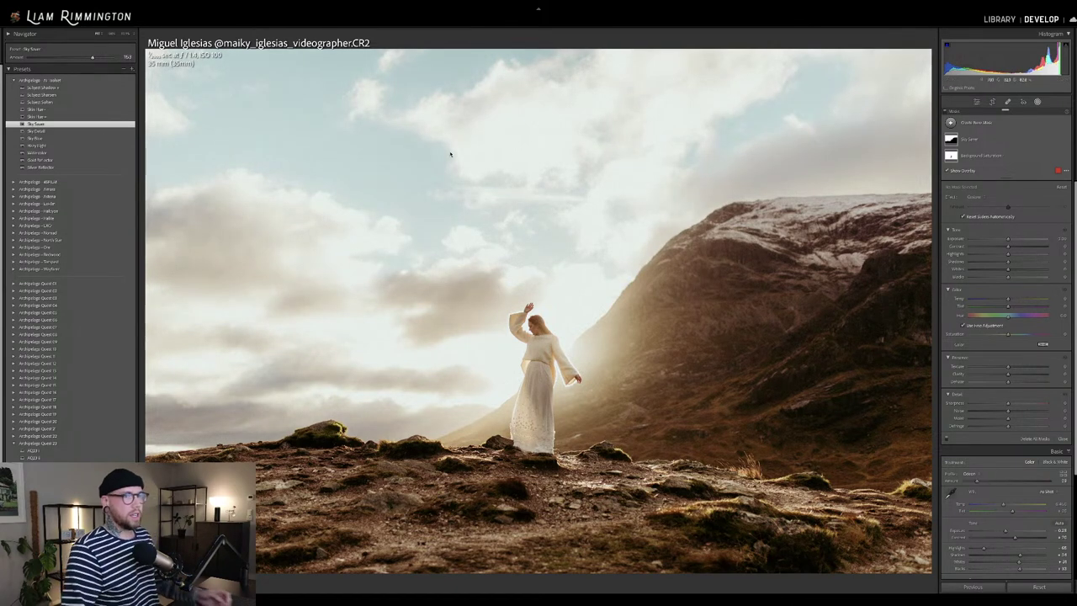
mouse_move(954, 142)
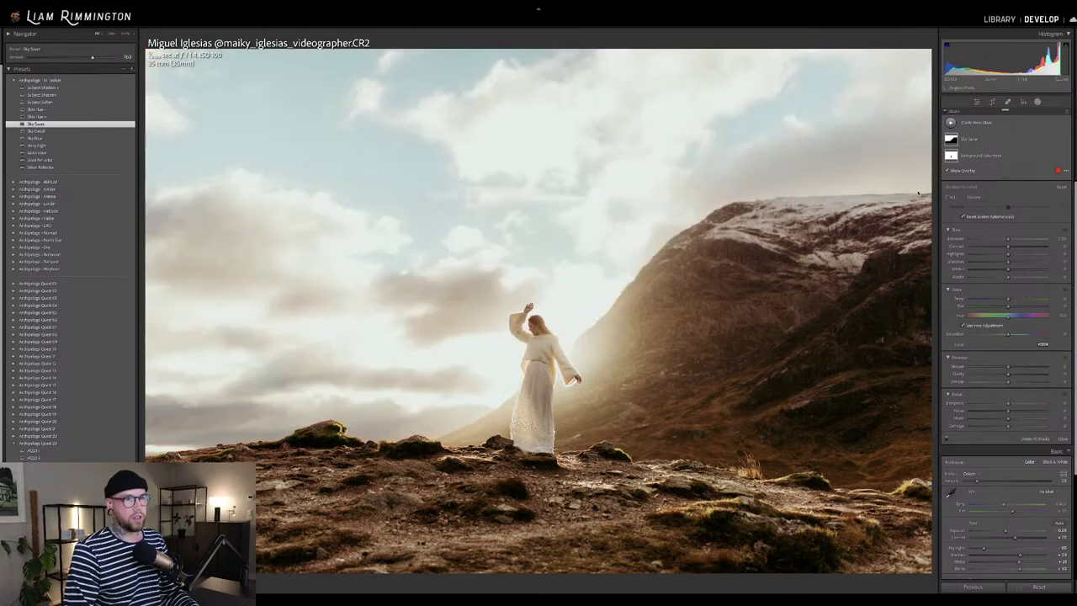
key("shift+w")
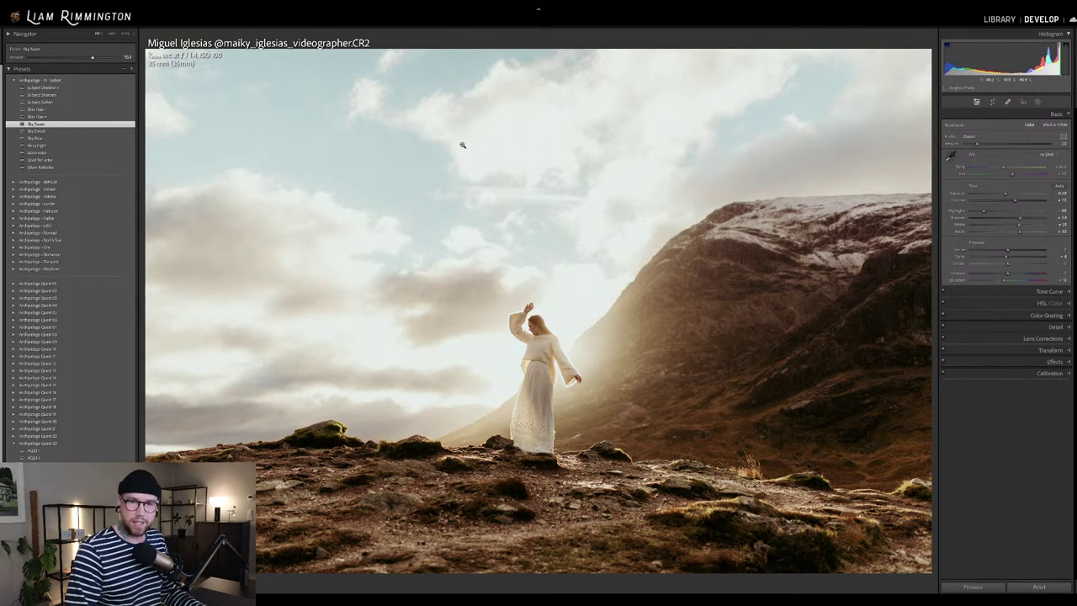
Apply the Anamorphic Flare preset and move its mask onto the sunlit mountain slope beside the woman.
left_click(13, 81)
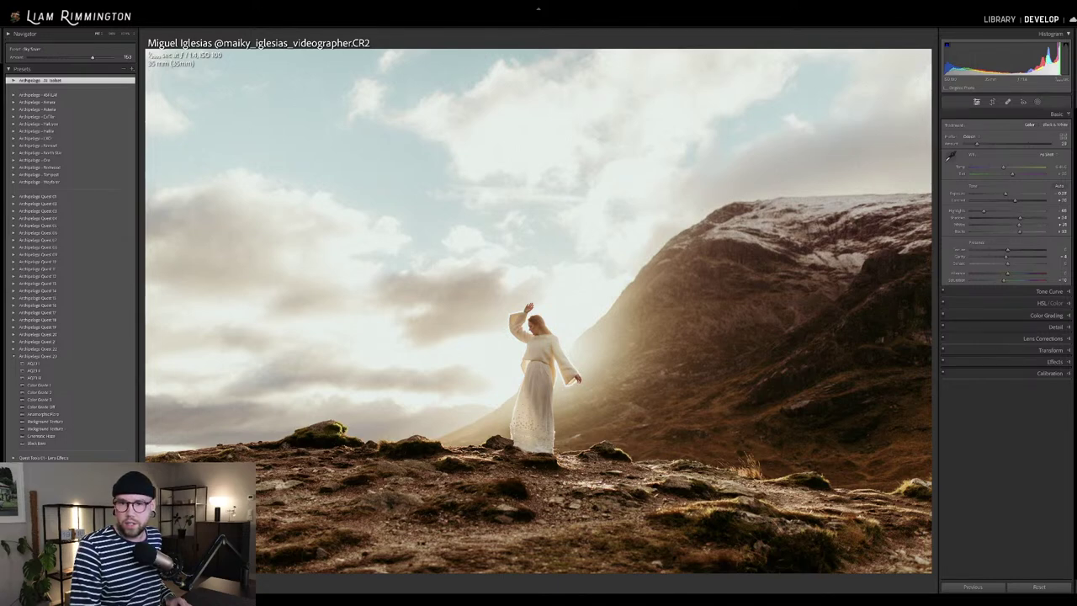
left_click(132, 415)
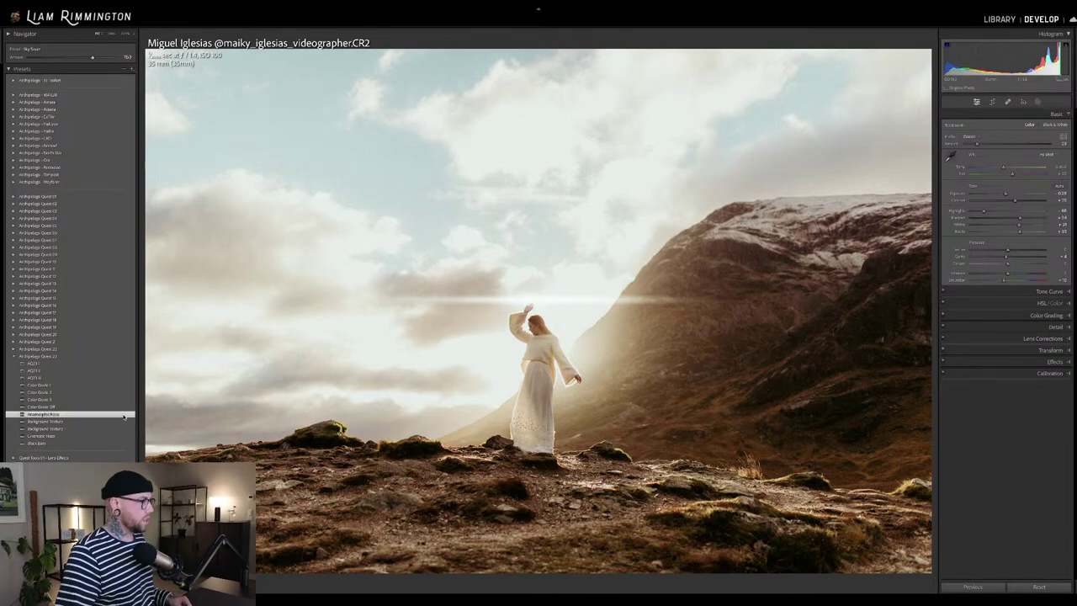
left_click(1037, 102)
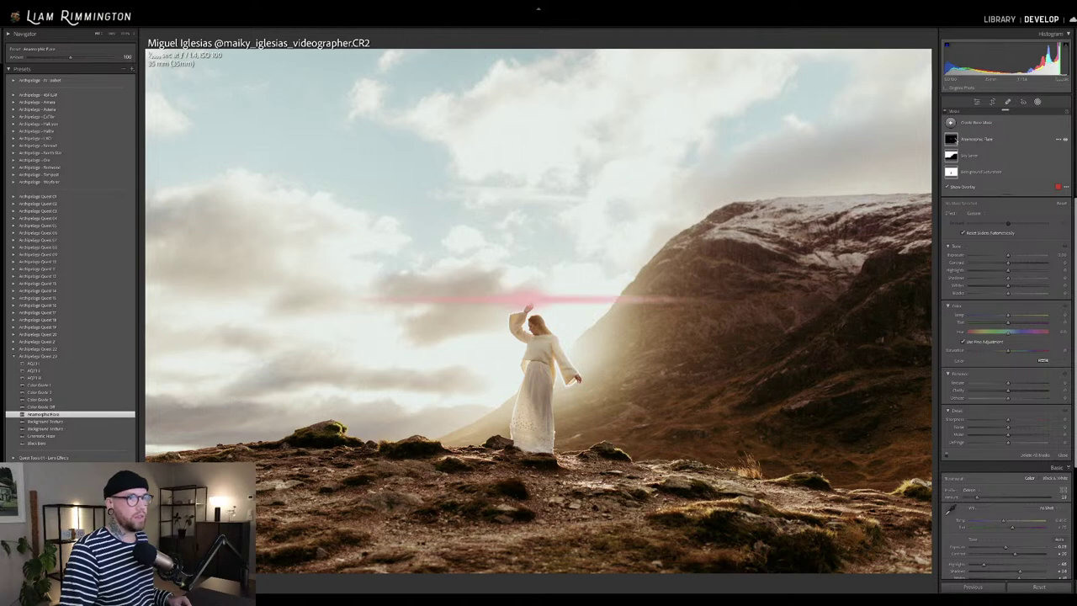
left_click(977, 141)
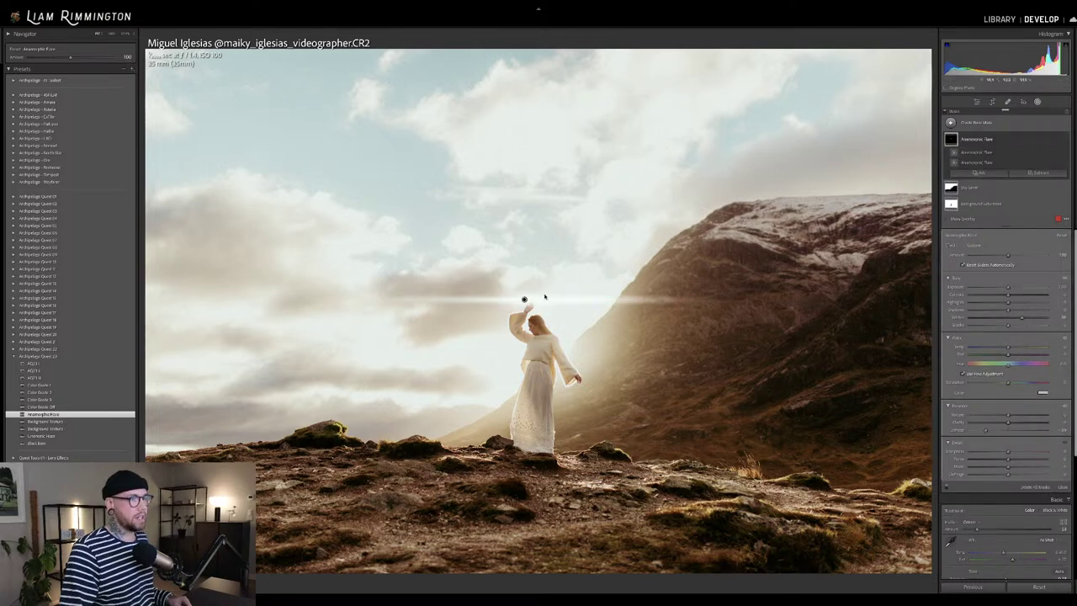
mouse_move(524, 301)
left_click_drag(524, 301, 669, 319)
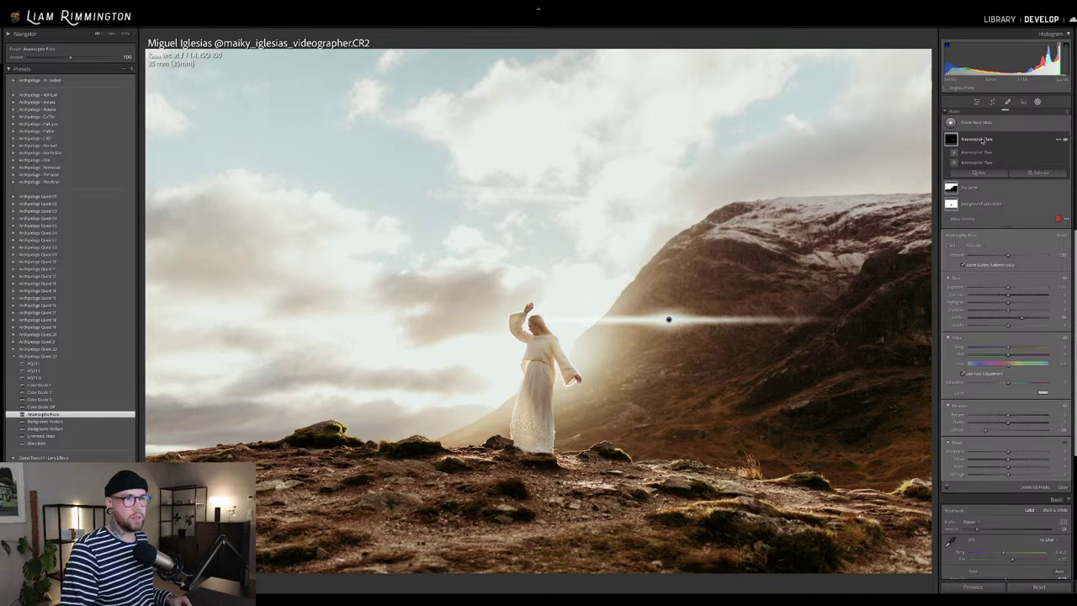
Try to move only the long, thin radial gradient of the flare mask lower on the slope.
left_click(669, 319)
left_click_drag(669, 320, 676, 356)
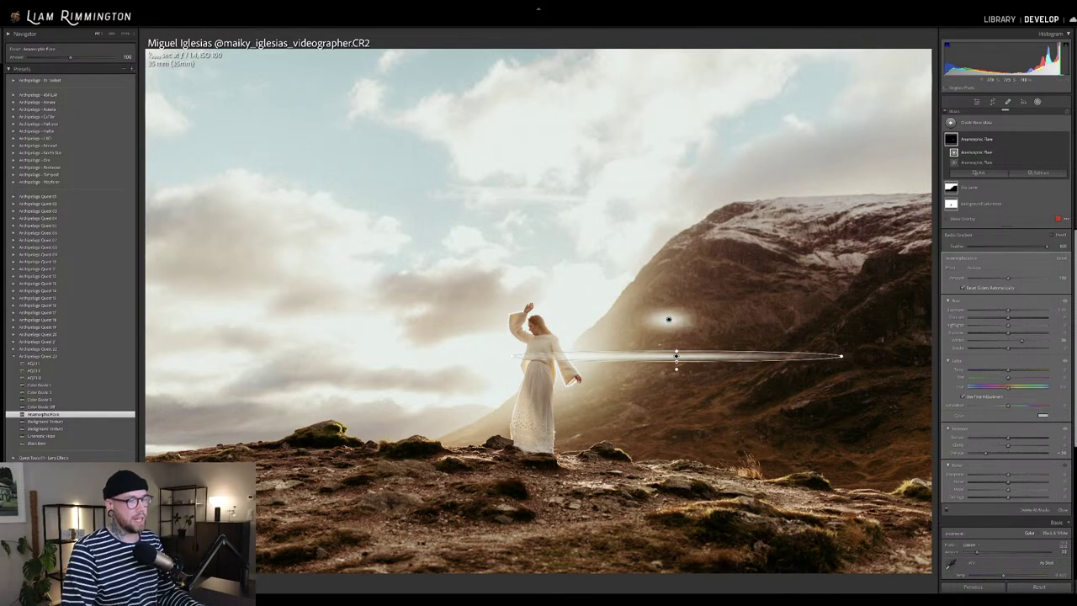
key("ctrl+z")
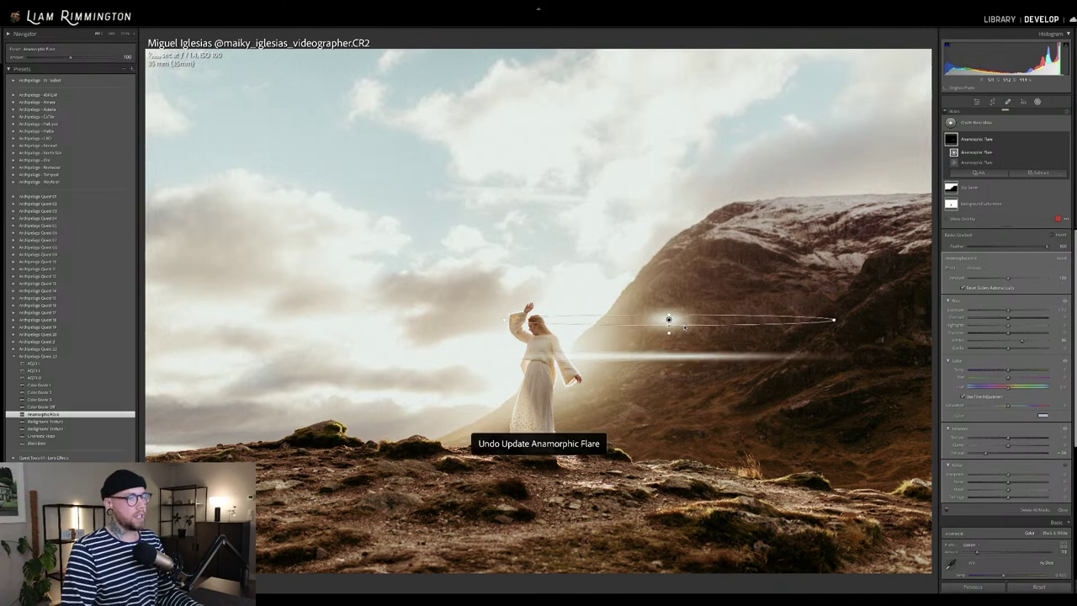
Move the whole Anamorphic Flare mask onto the bright light just behind the woman's shoulder.
left_click(978, 143)
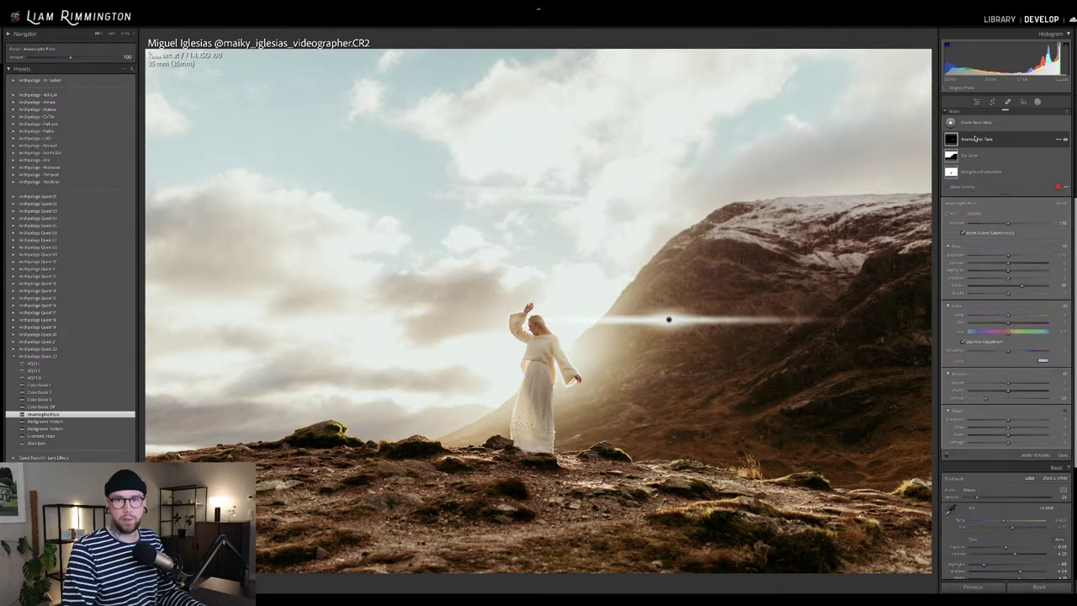
mouse_move(670, 320)
left_mouse_down()
mouse_move(685, 337)
mouse_move(712, 312)
mouse_move(603, 292)
mouse_move(690, 360)
mouse_move(760, 354)
mouse_move(727, 355)
mouse_move(644, 424)
mouse_move(714, 380)
left_mouse_up()
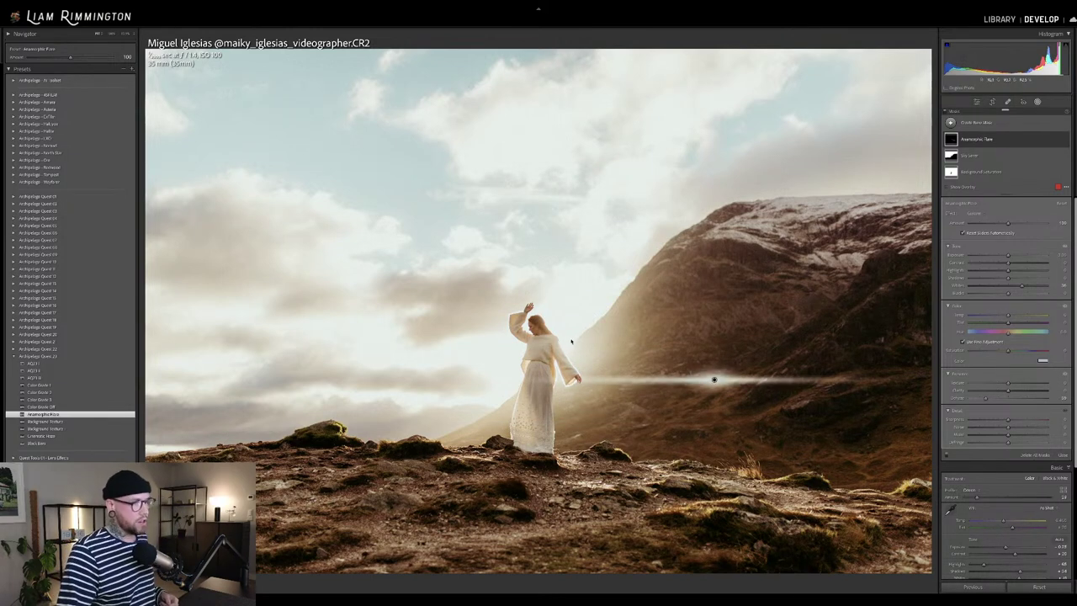
left_click_drag(714, 380, 563, 345)
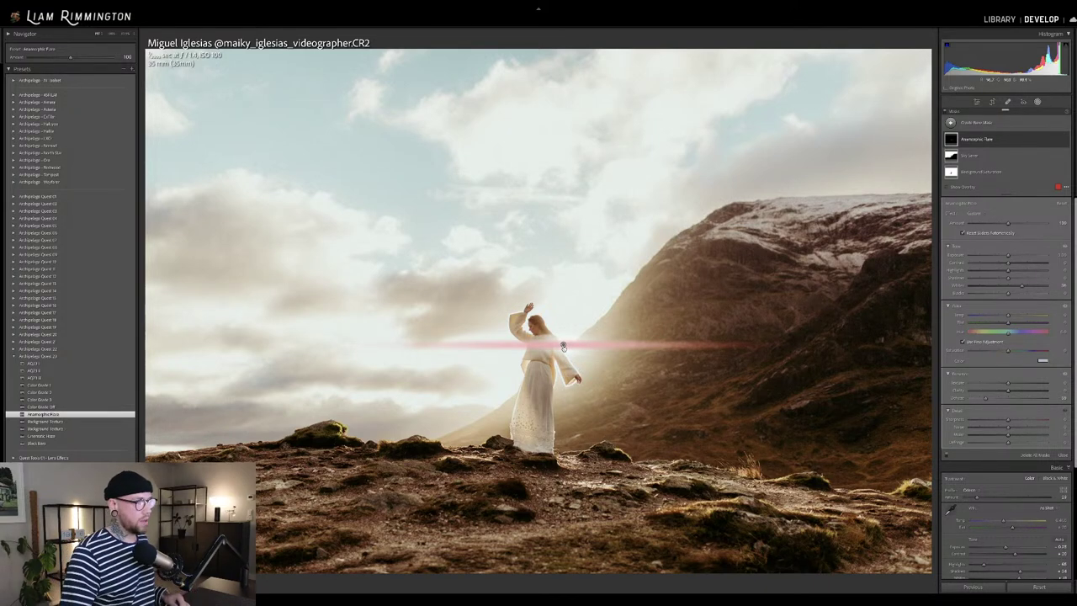
left_click_drag(563, 345, 562, 345)
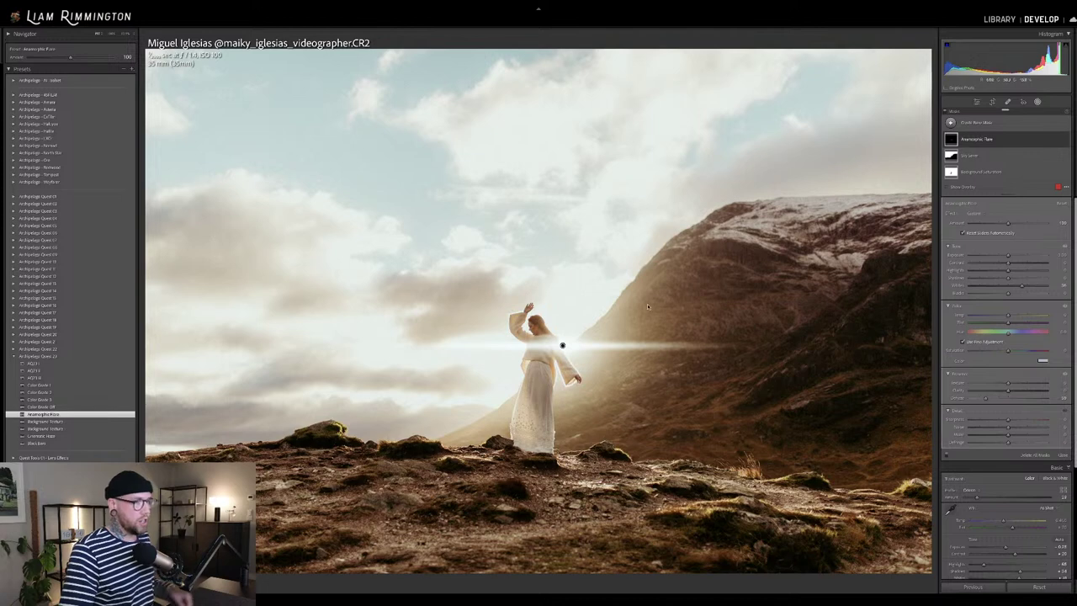
Check both radial gradients of the flare mask and slightly shorten the long, thin one.
left_click(976, 140)
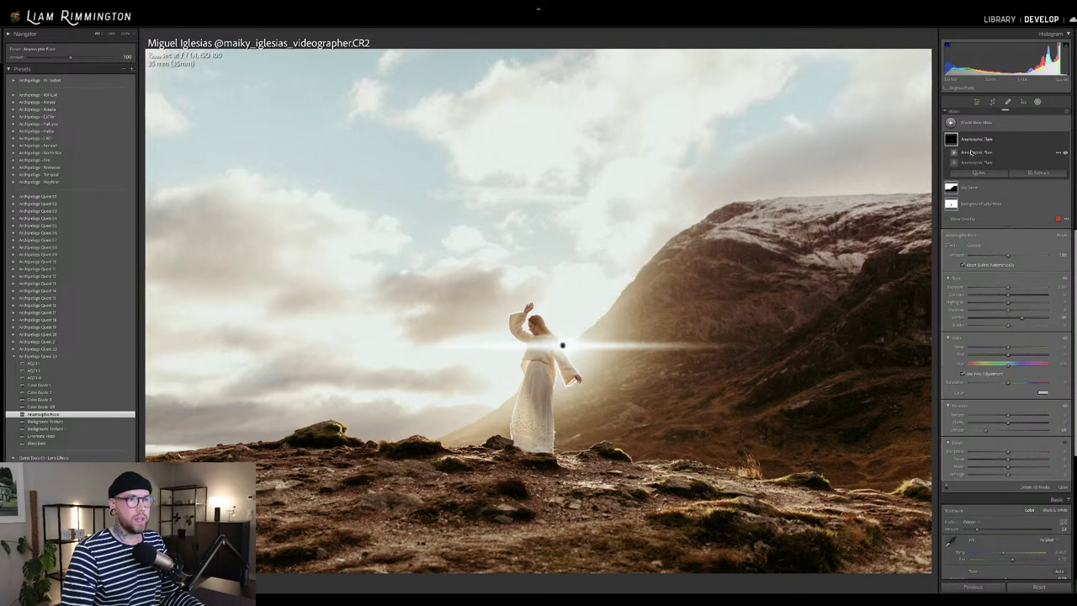
left_click(976, 153)
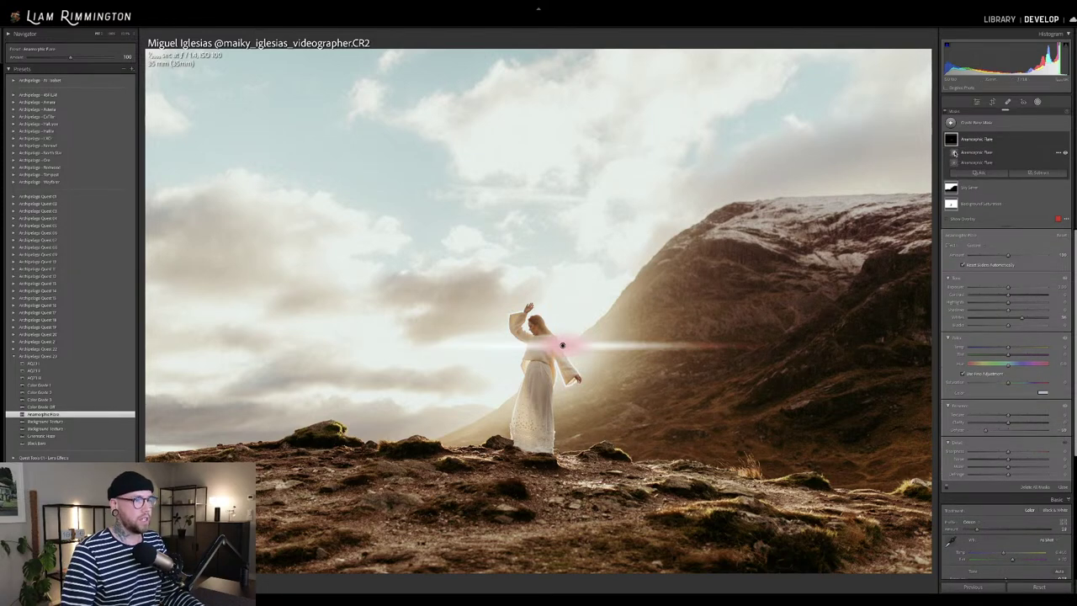
left_click(562, 345)
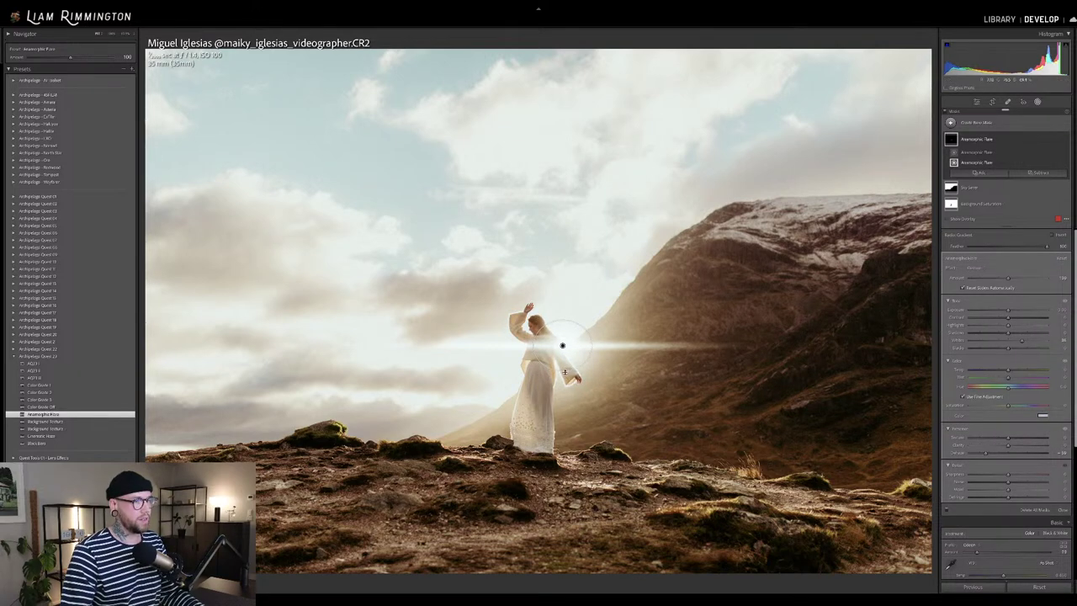
left_click(562, 345)
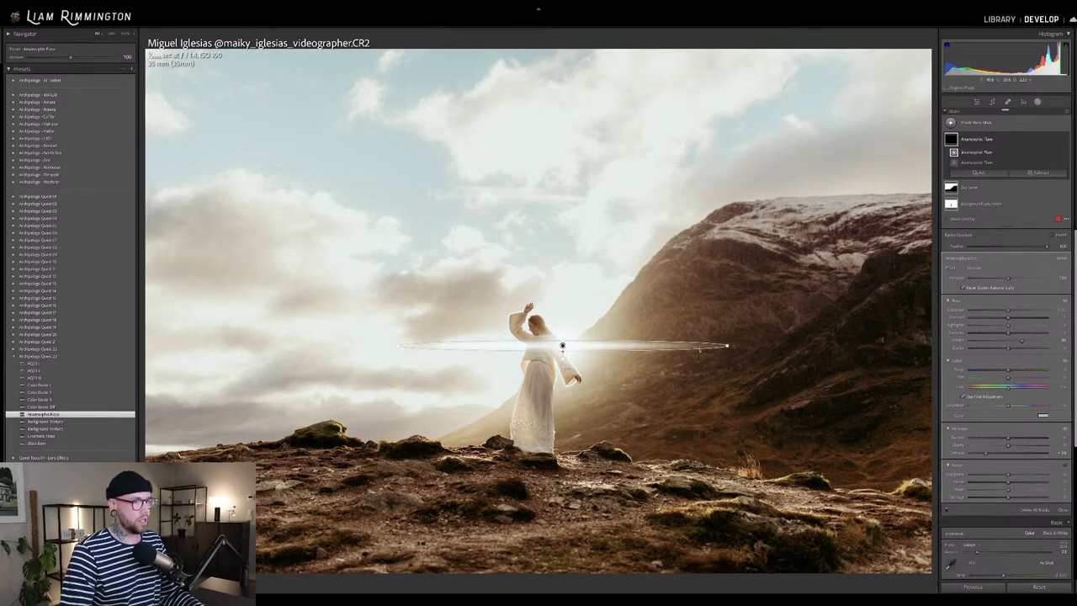
left_click_drag(729, 345, 707, 345)
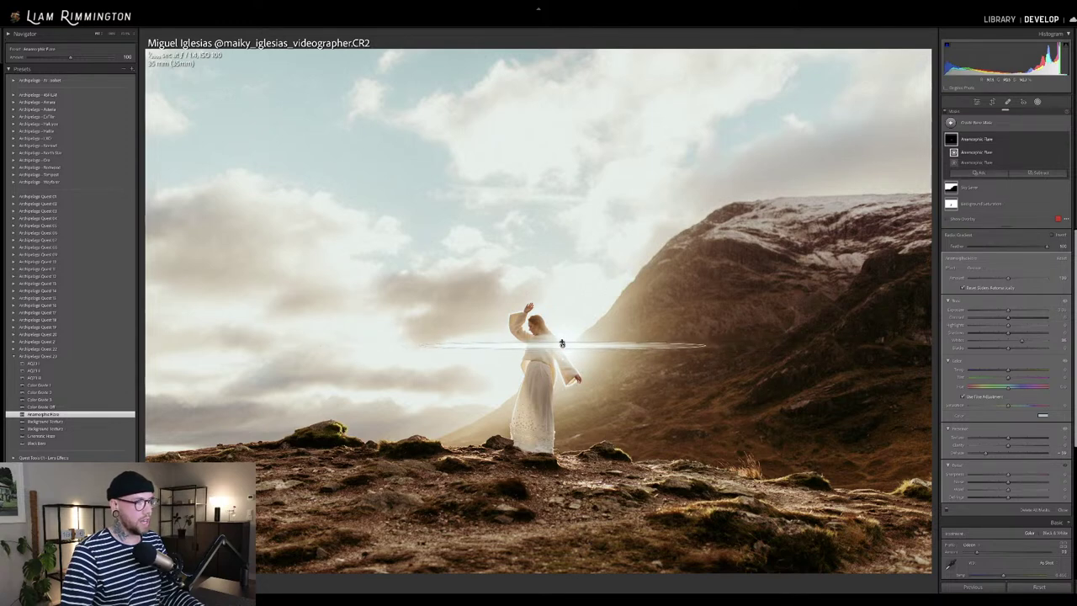
left_click(698, 336)
Lower the overall amount of the Anamorphic Flare mask slightly and leave masking.
left_click(969, 139)
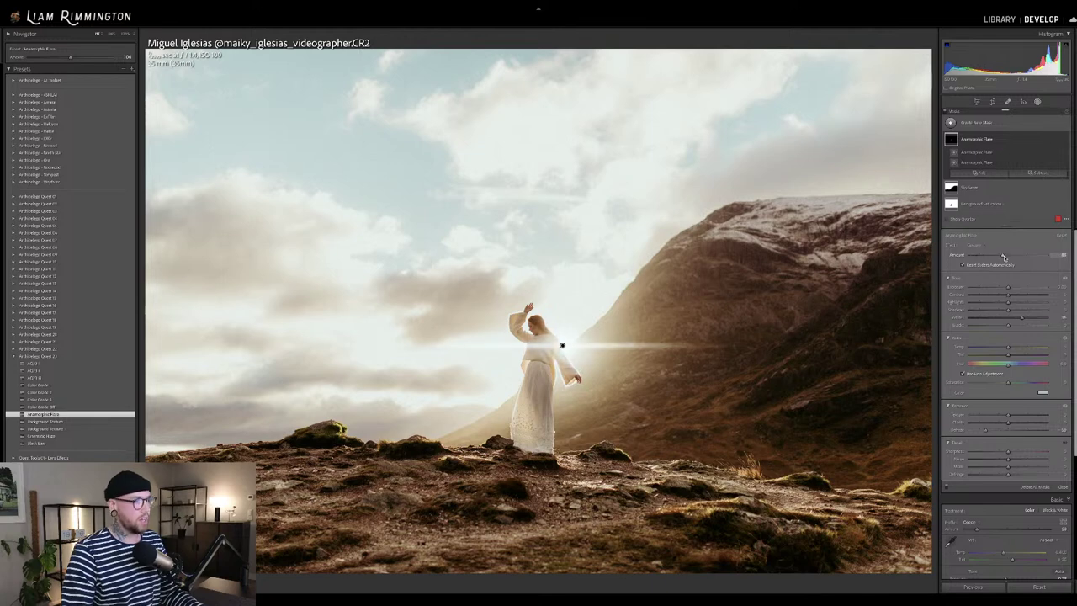
mouse_move(1014, 261)
left_mouse_down()
mouse_move(1029, 258)
mouse_move(1008, 263)
left_mouse_up()
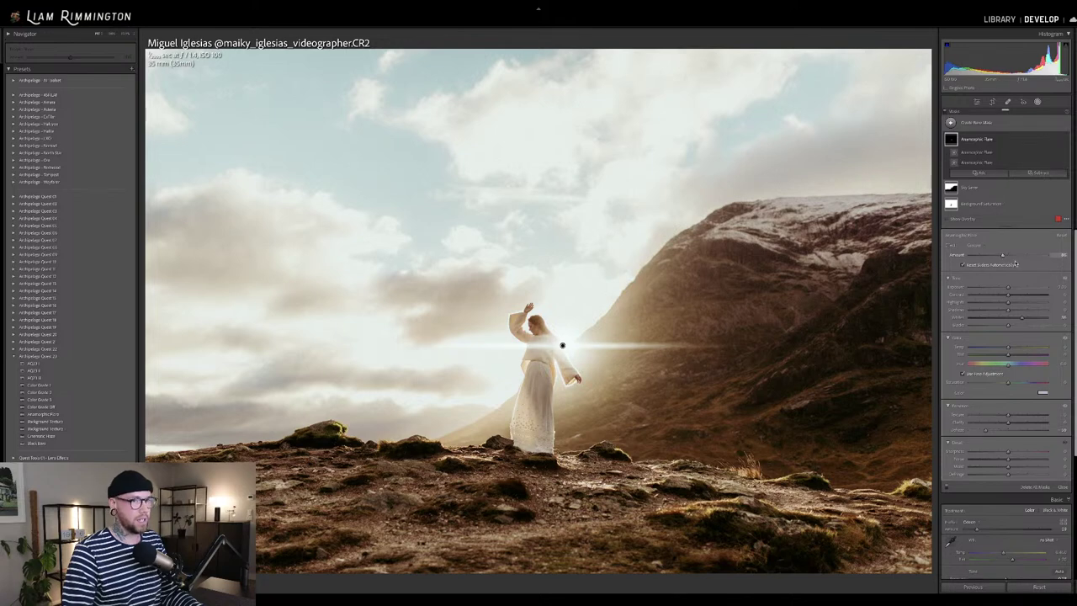
key("shift+w")
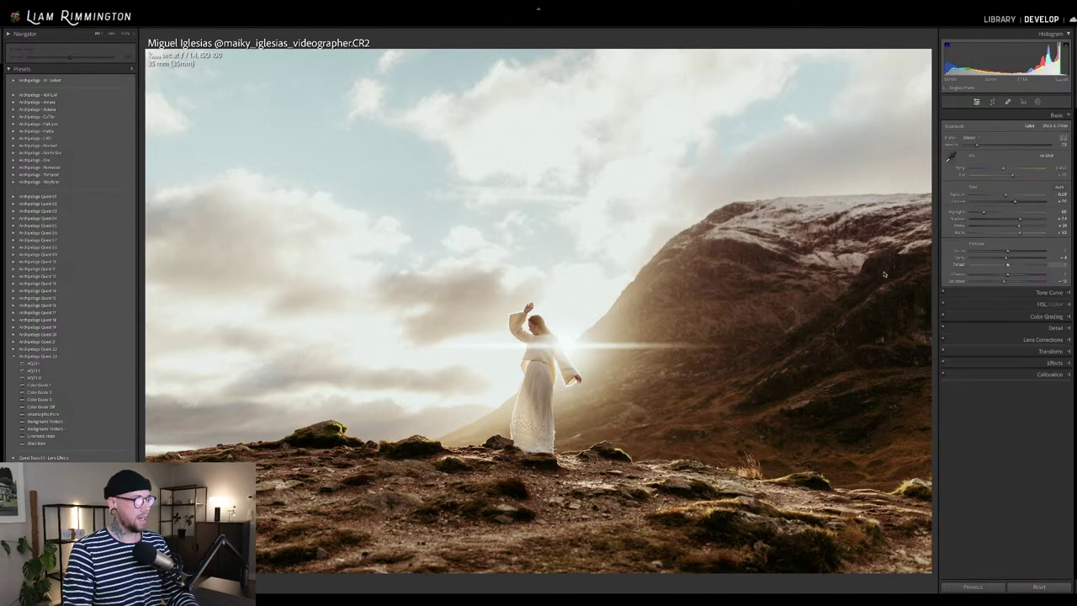
Compare the photo before and after the edits several times.
key("backslash")
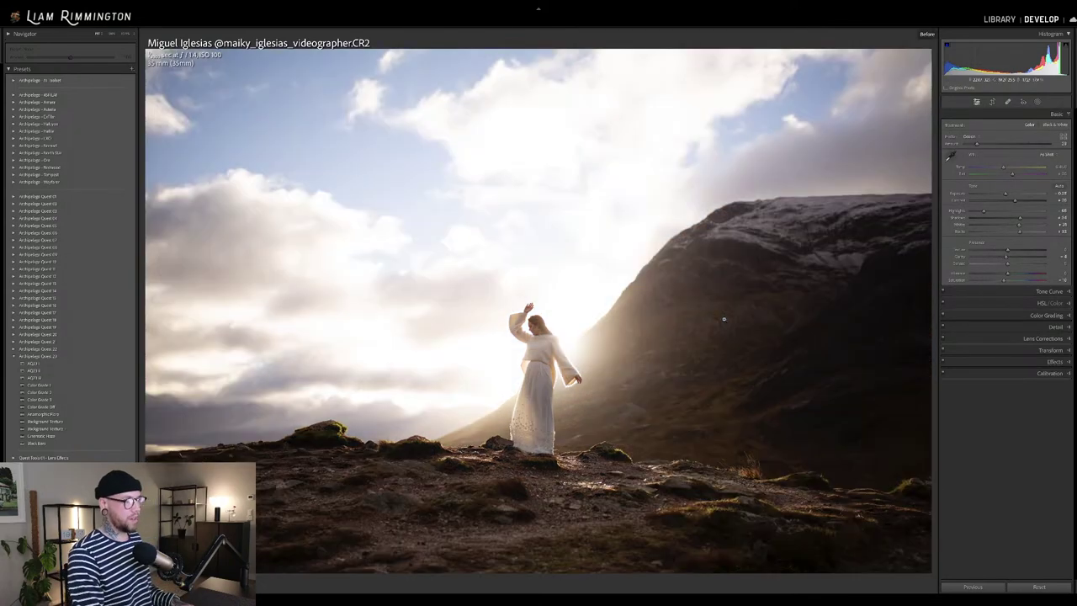
key("backslash")
key("backslash")
key("backslash")
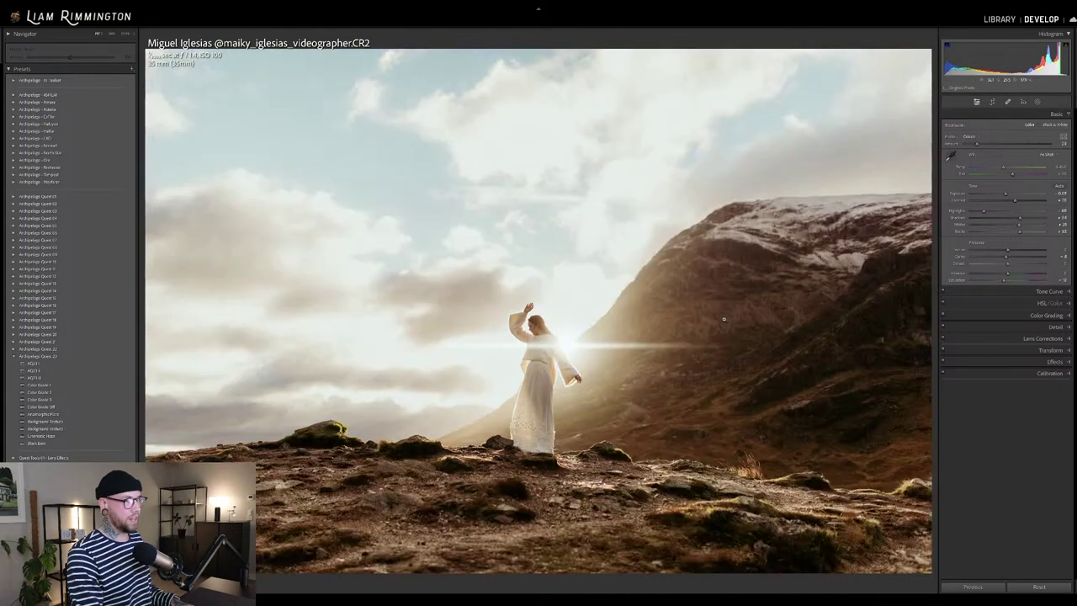
key("backslash")
key("backslash")
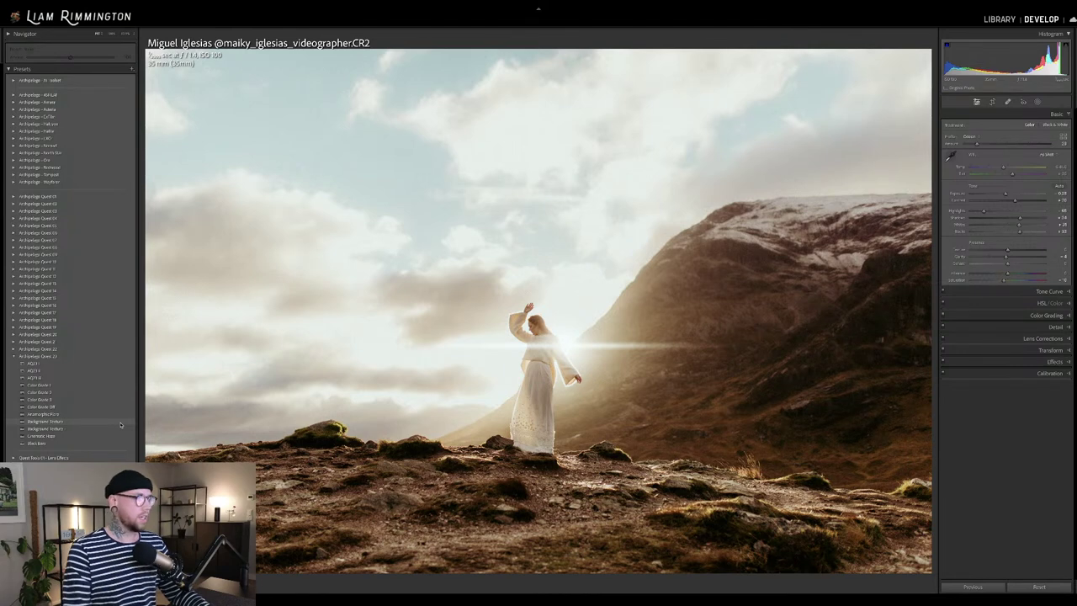
Apply the Background Texture - preset and compare its effect at amounts of 0 and 200.
left_click(120, 423)
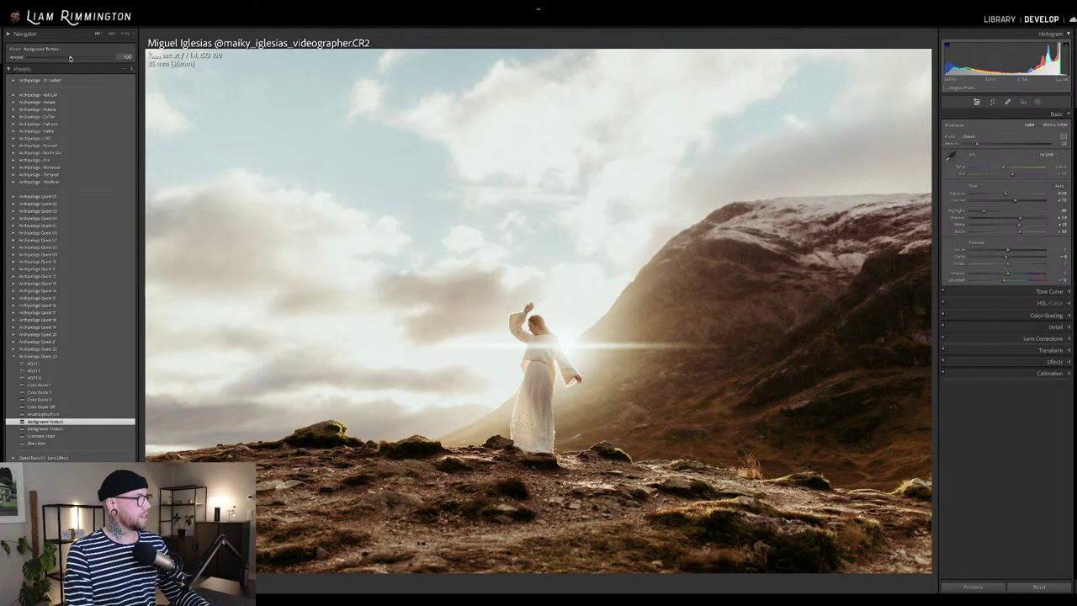
left_click_drag(41, 57, 6, 59)
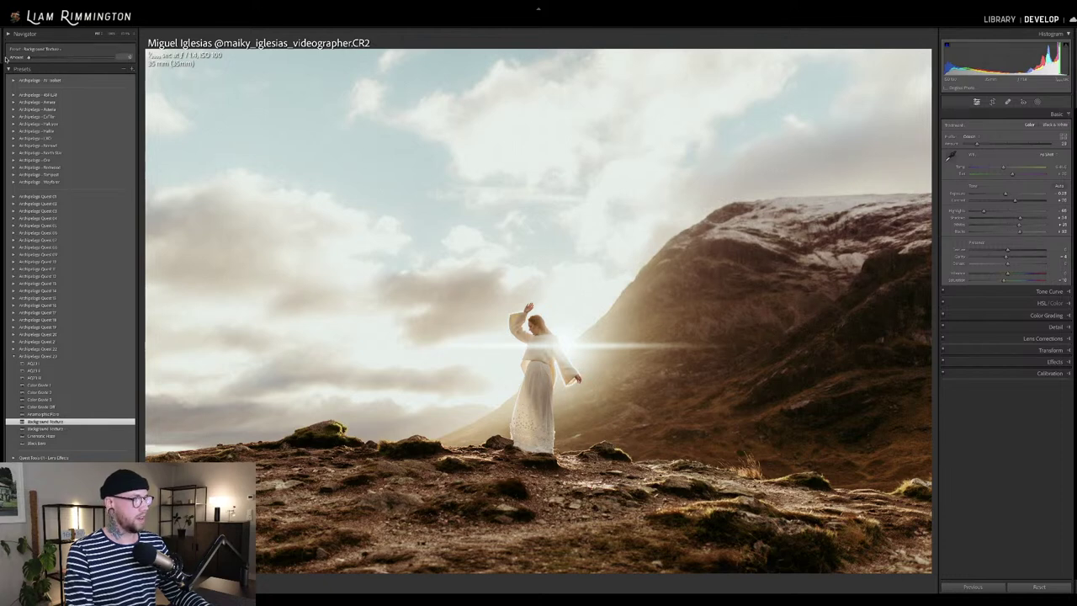
left_click_drag(112, 63, 38, 59)
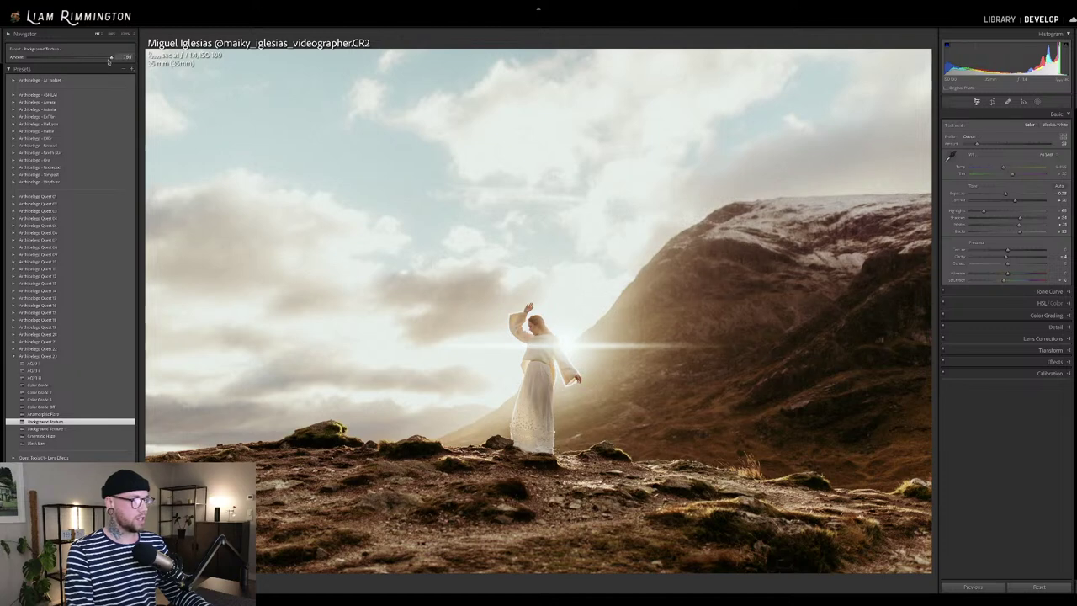
left_click_drag(112, 57, 26, 59)
left_click_drag(108, 58, 28, 58)
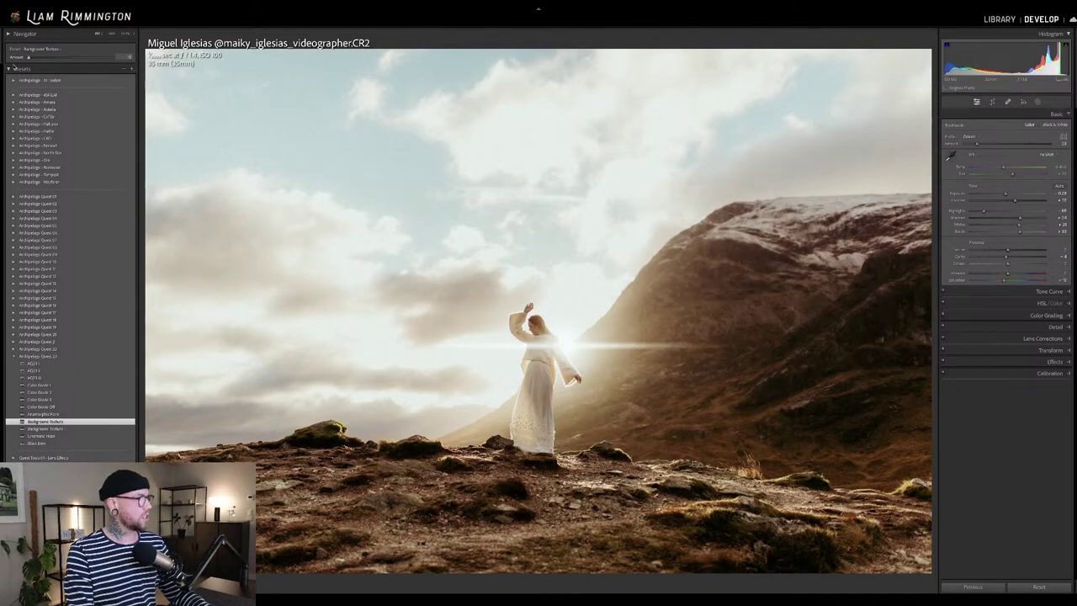
key("ctrl+z")
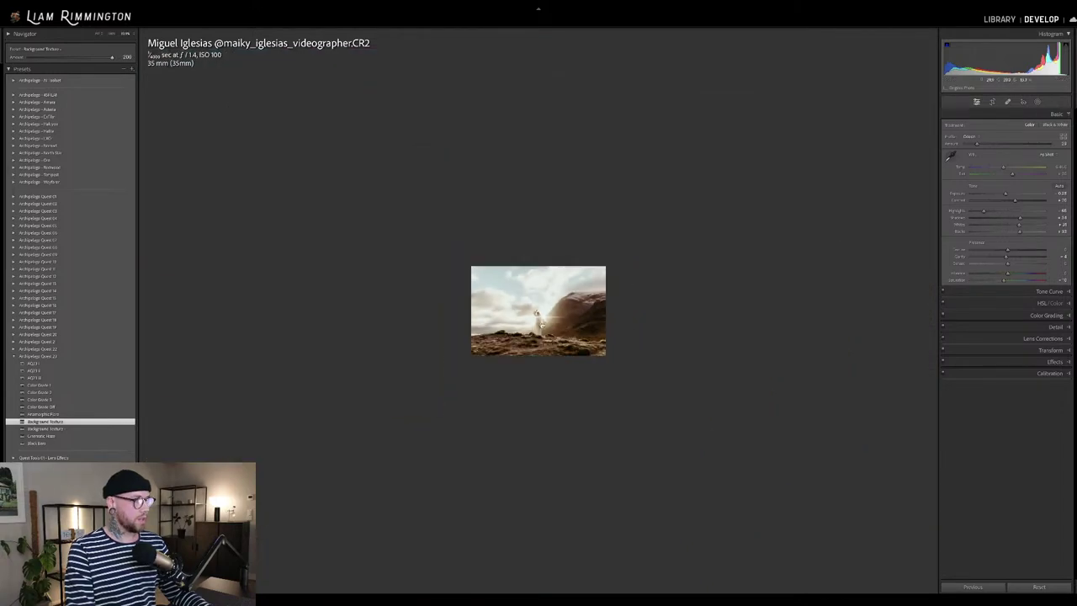
Examine the woman up close with the Subject Texture - mask switched off and on.
left_click(526, 365)
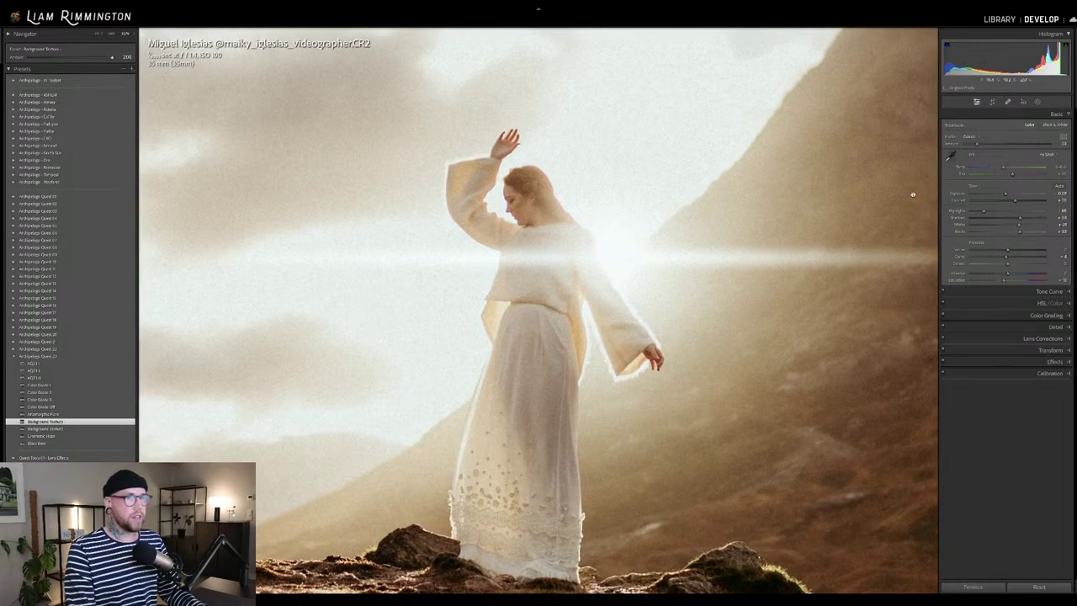
left_click(1036, 101)
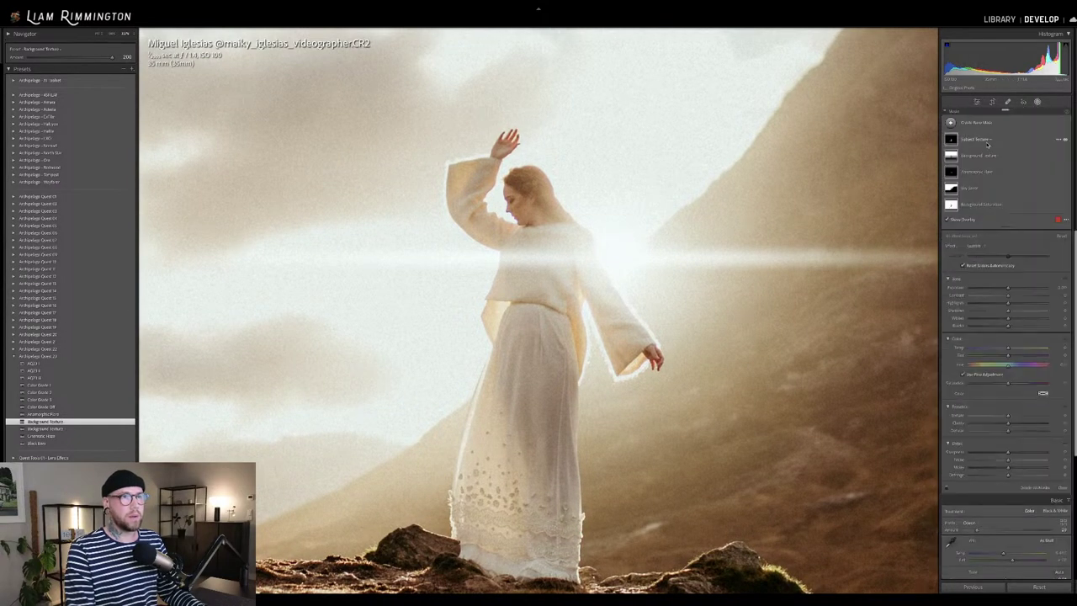
left_click(1066, 141)
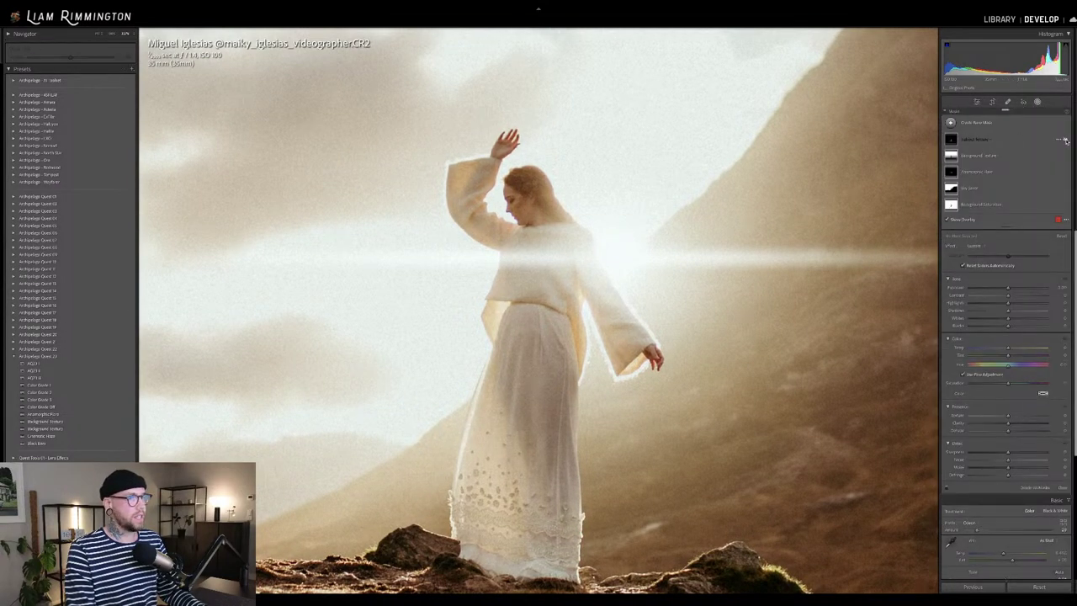
left_click(1066, 140)
left_click(1067, 141)
left_click(1066, 141)
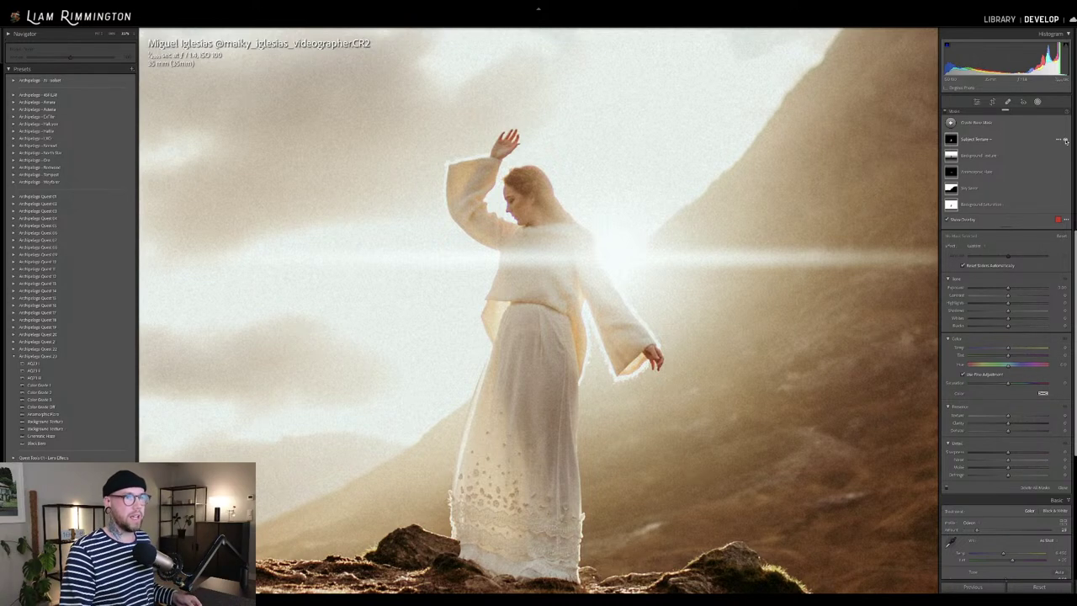
left_click(744, 322)
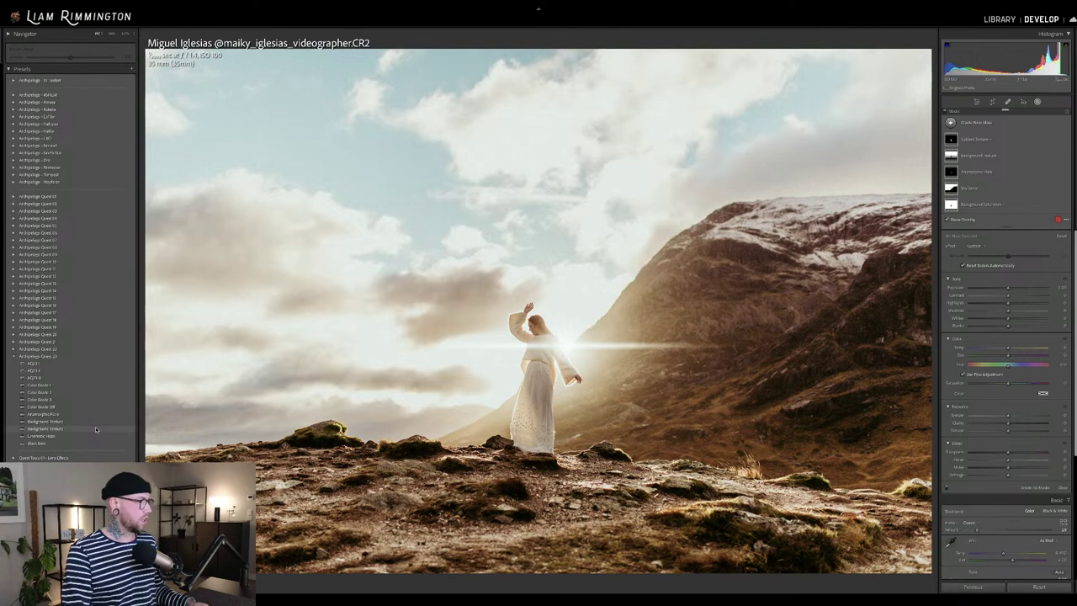
Try the Background Texture + preset, and apply Background Texture - instead at an amount of about 165.
left_click(96, 429)
left_click_drag(76, 57, 62, 82)
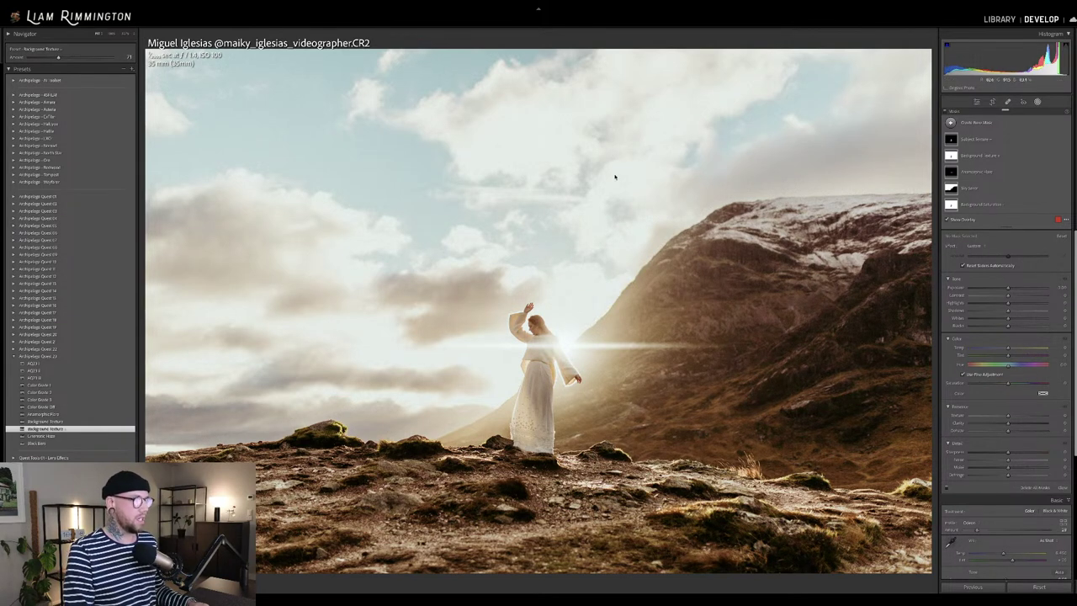
left_click(47, 421)
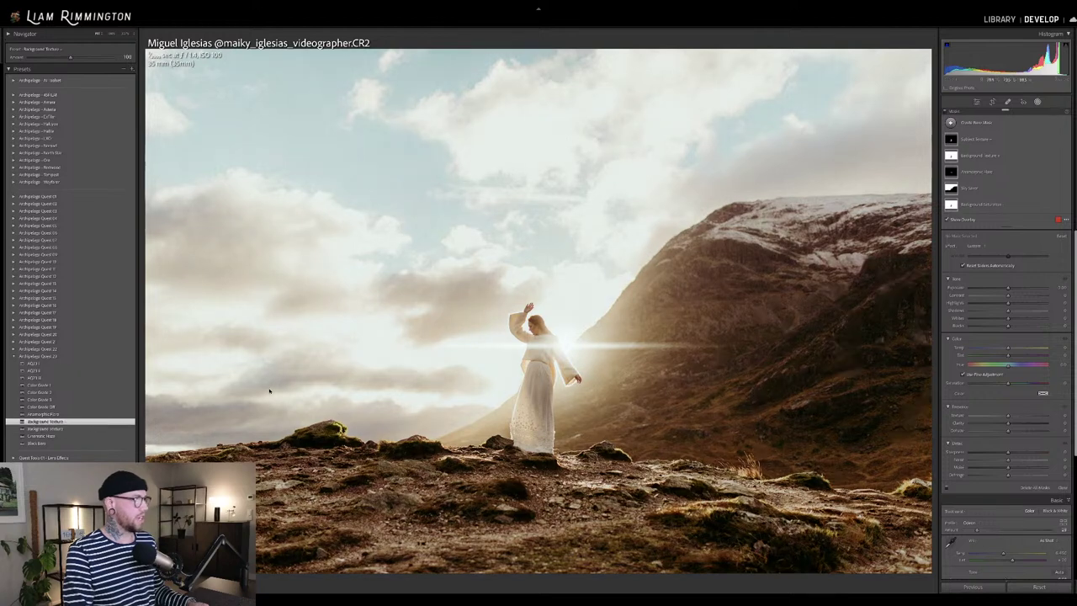
left_click_drag(70, 57, 90, 65)
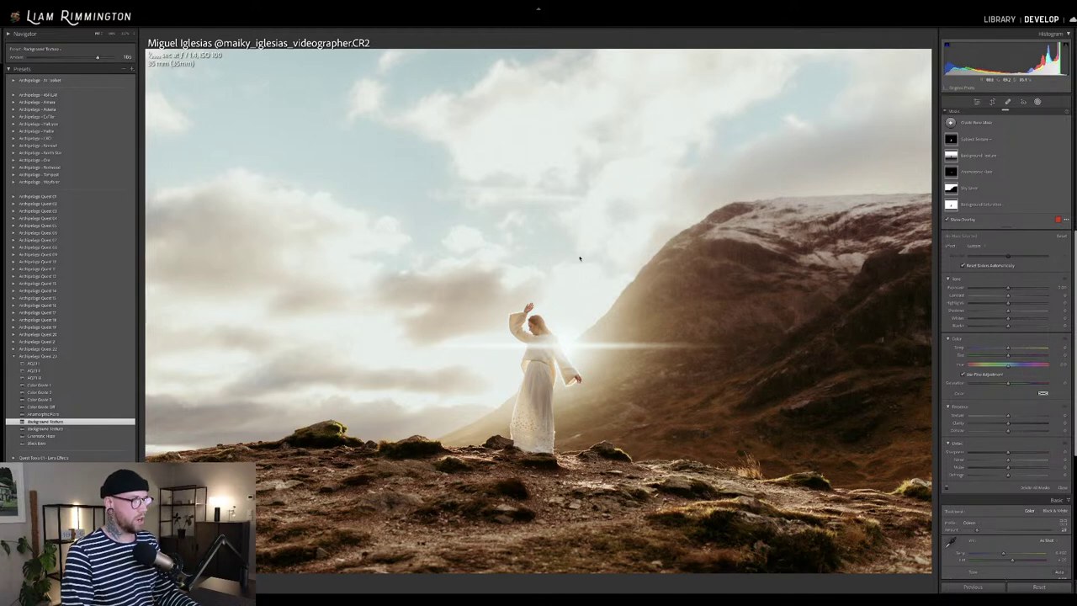
Apply the Cinematic Haze preset at an amount of about 160.
left_click(109, 436)
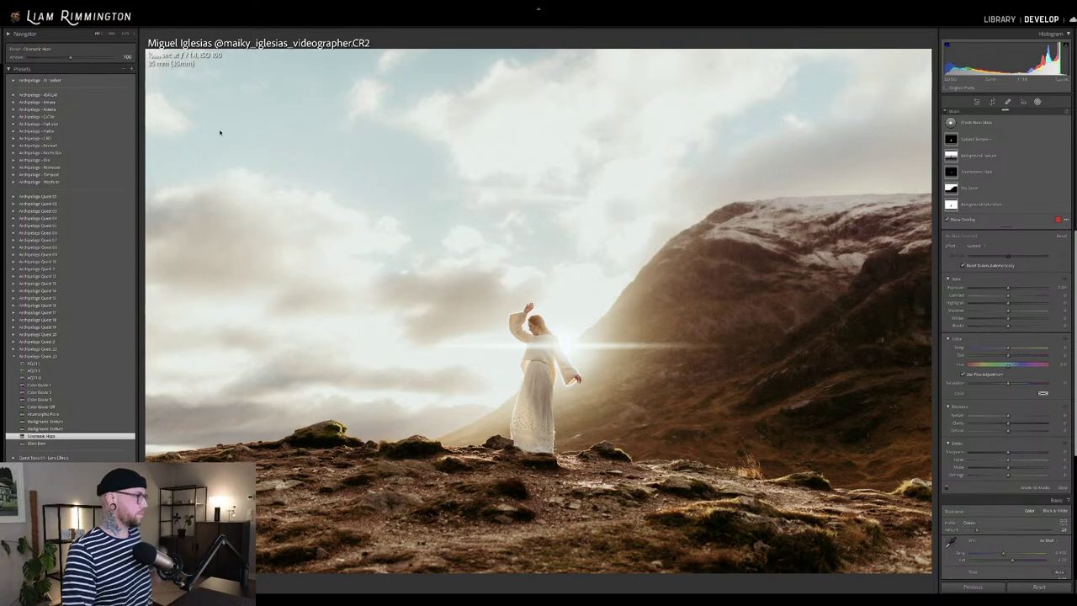
left_click_drag(72, 57, 197, 79)
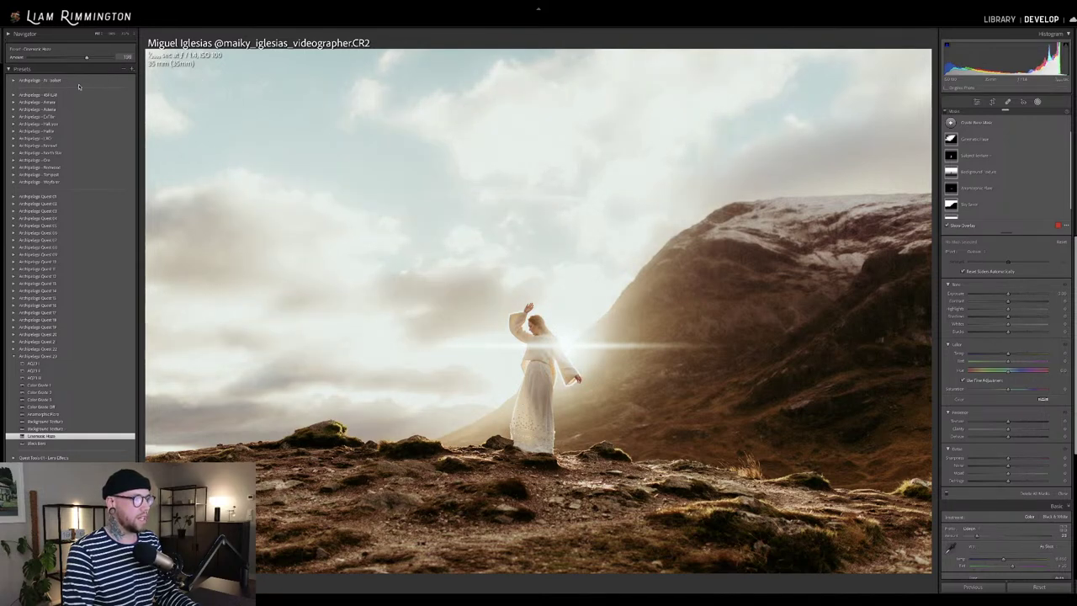
left_click_drag(112, 56, 92, 82)
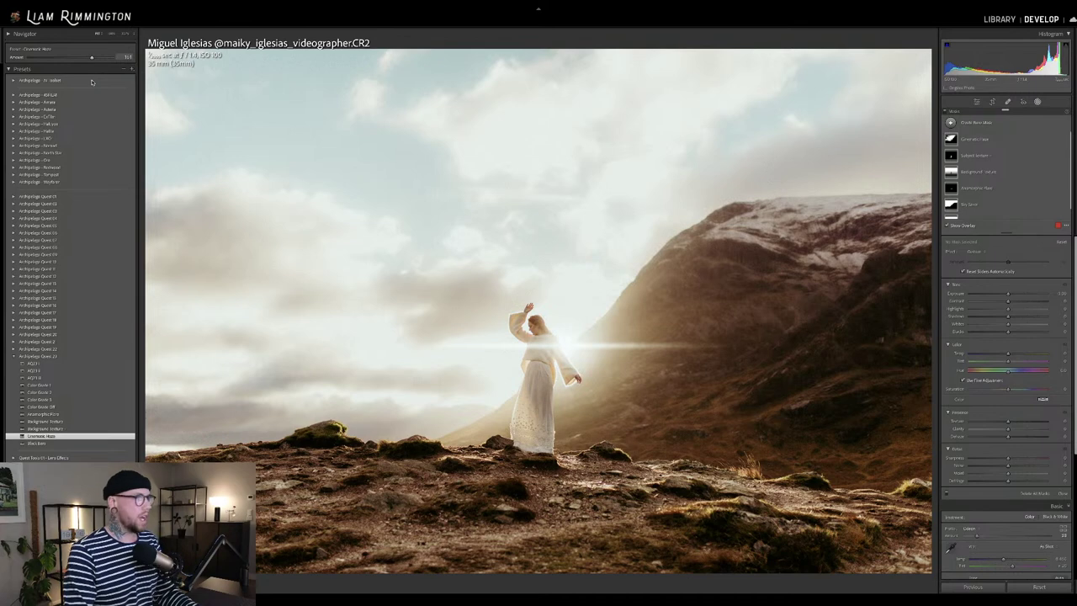
left_click_drag(92, 82, 95, 81)
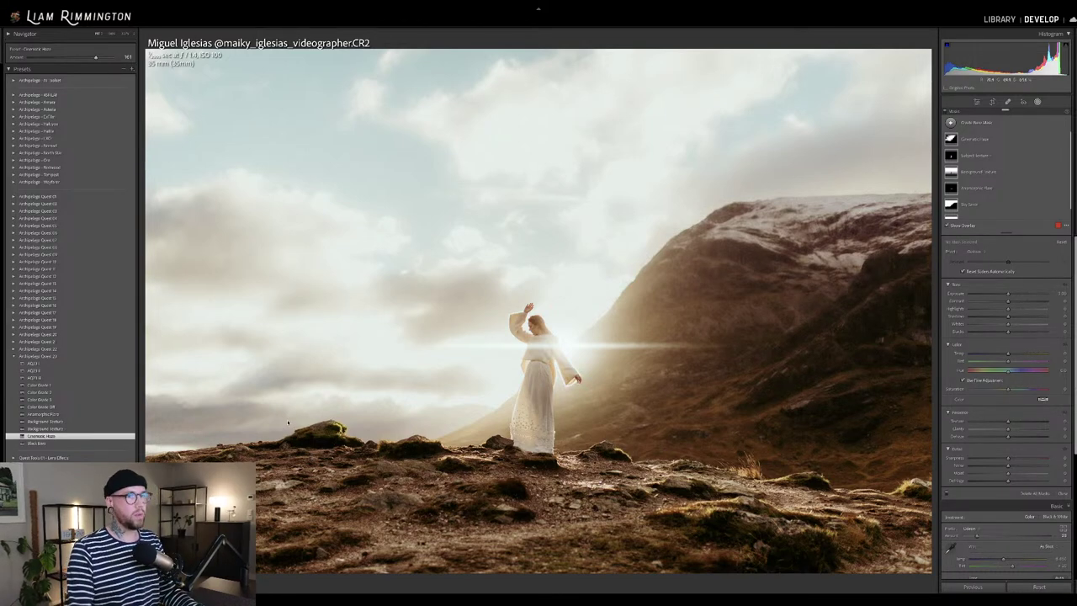
Crop the photo to 16 x 9 with the framing shifted slightly lower, and apply the Black Bars preset.
key("r")
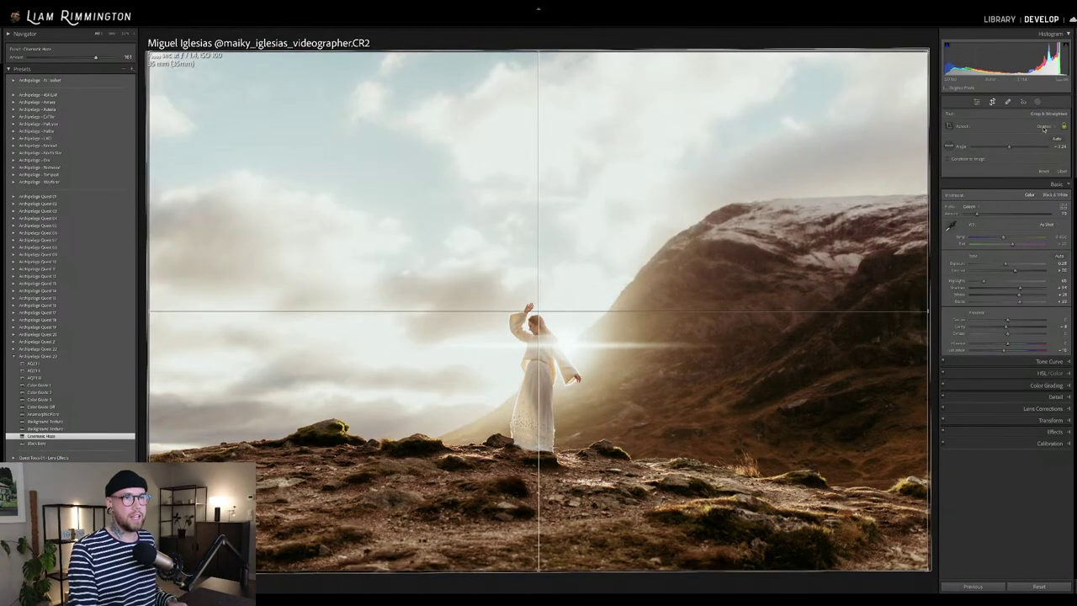
left_click(1044, 127)
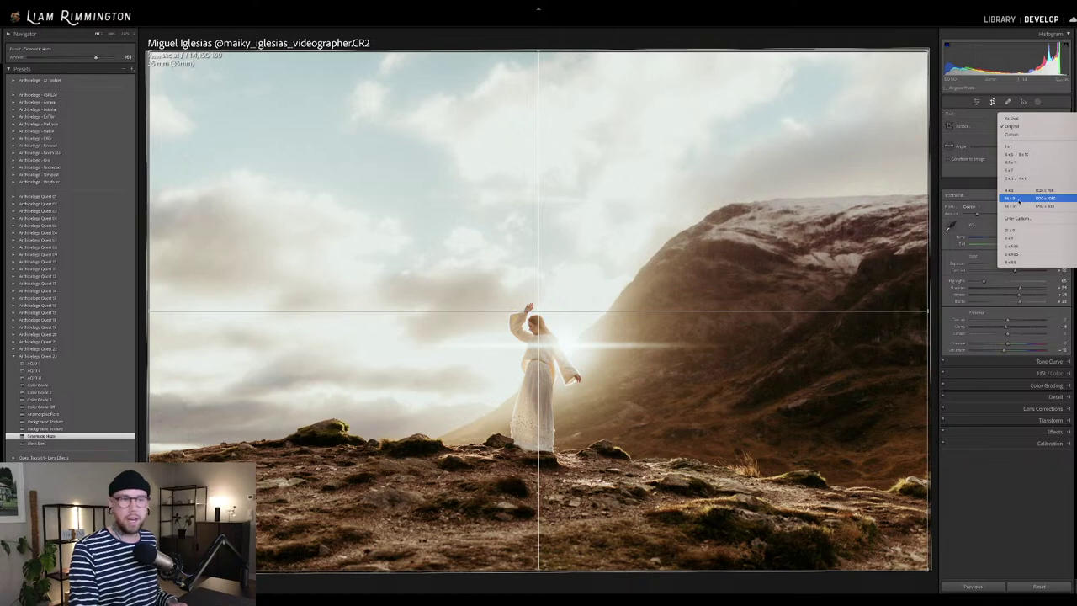
left_click(1019, 199)
mouse_move(655, 337)
left_mouse_down()
mouse_move(669, 309)
mouse_move(664, 349)
left_mouse_up()
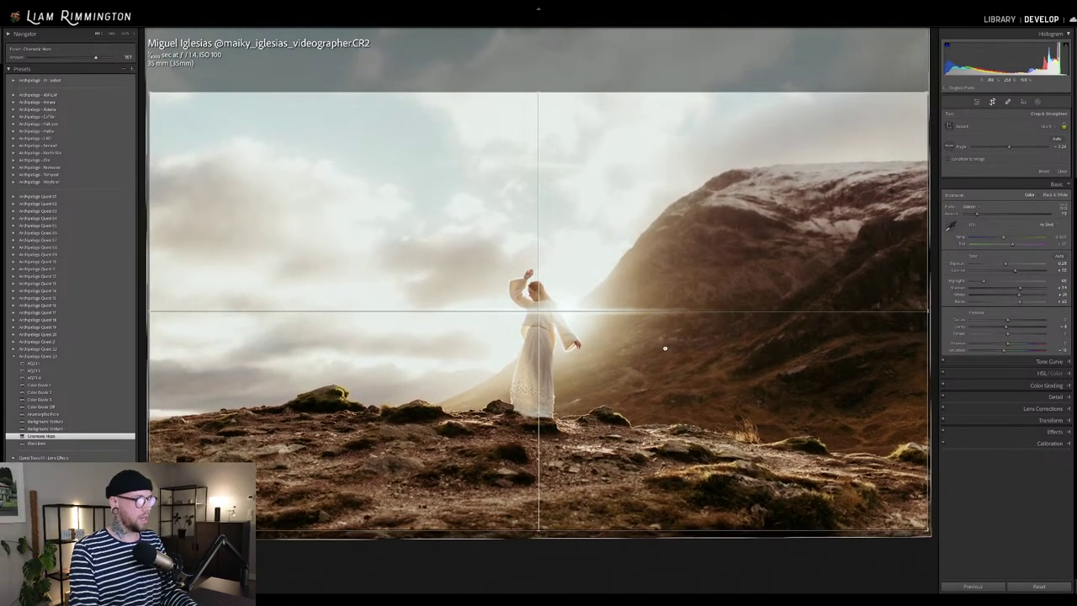
key("Return")
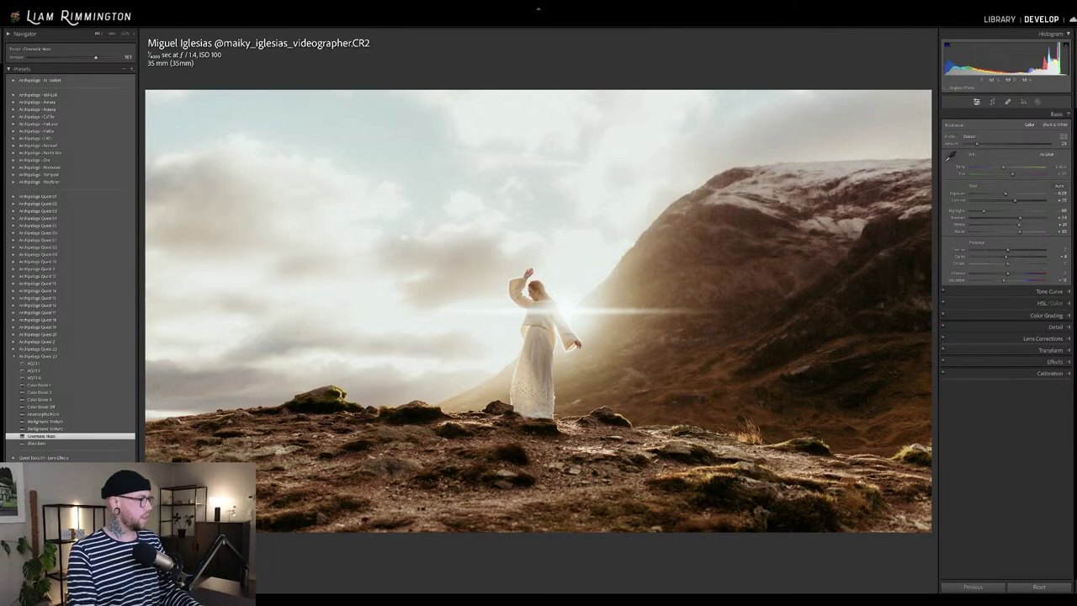
left_click(118, 443)
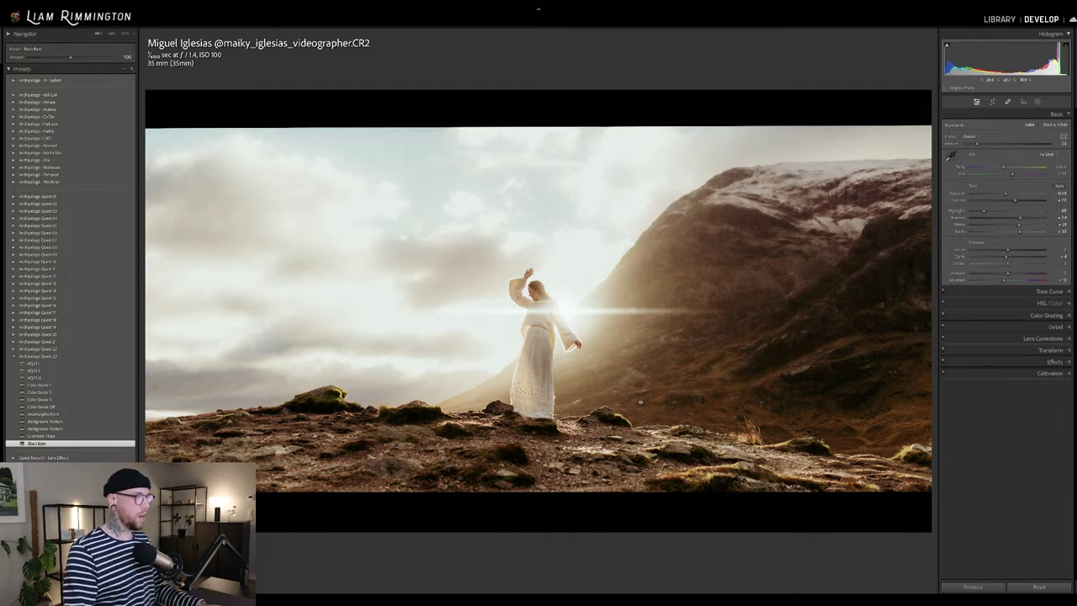
Compare the finished edit of the woman on the hillside with the unedited photo several times.
key("backslash")
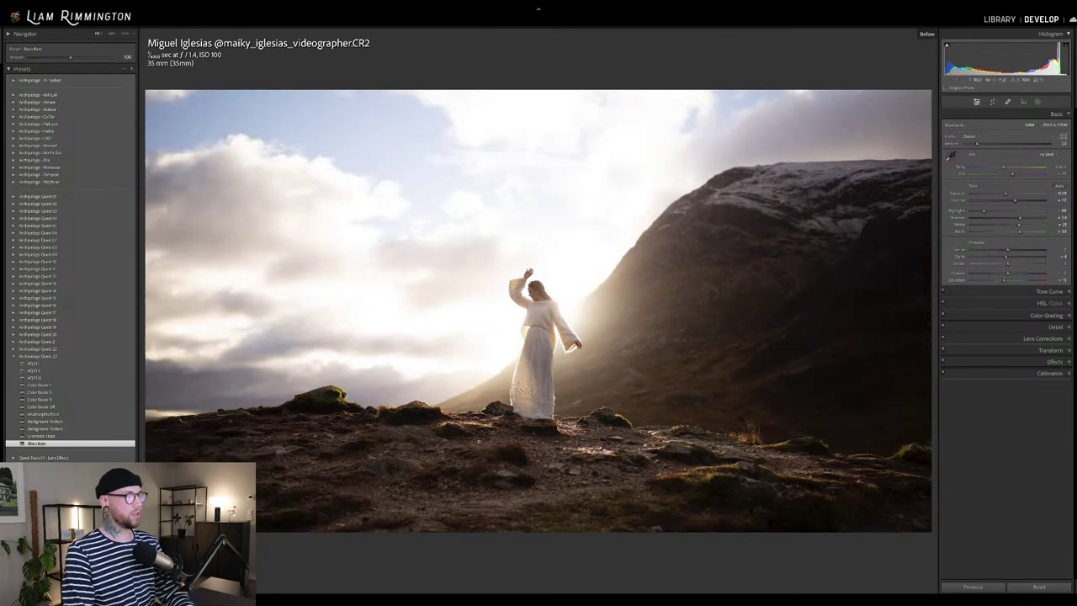
key("backslash")
key("backslash")
key("backslash")
key("backslash")
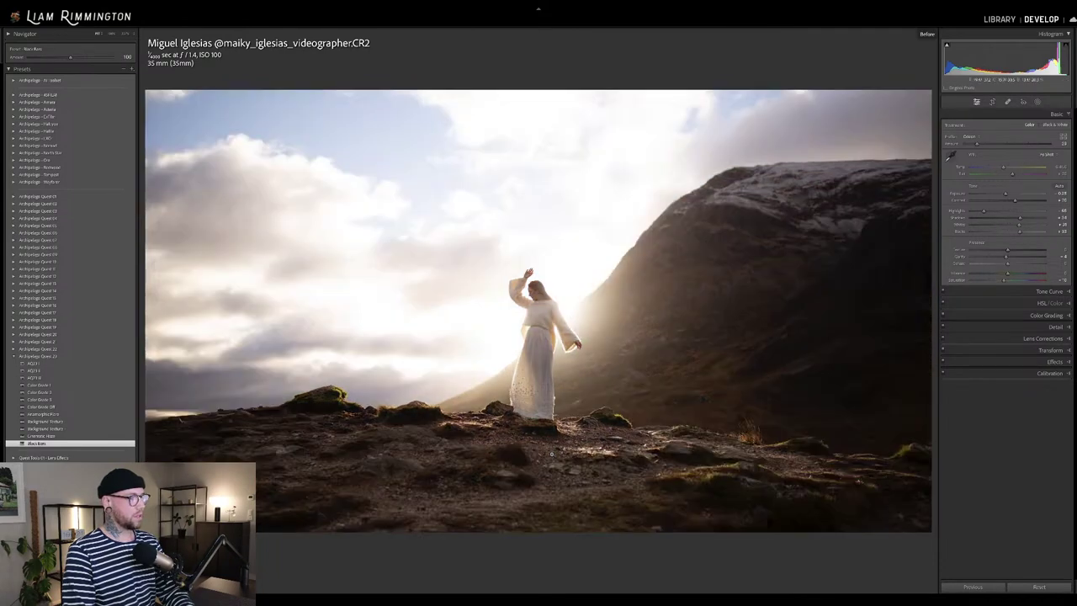
key("backslash")
key("backslash")
key("backslash")
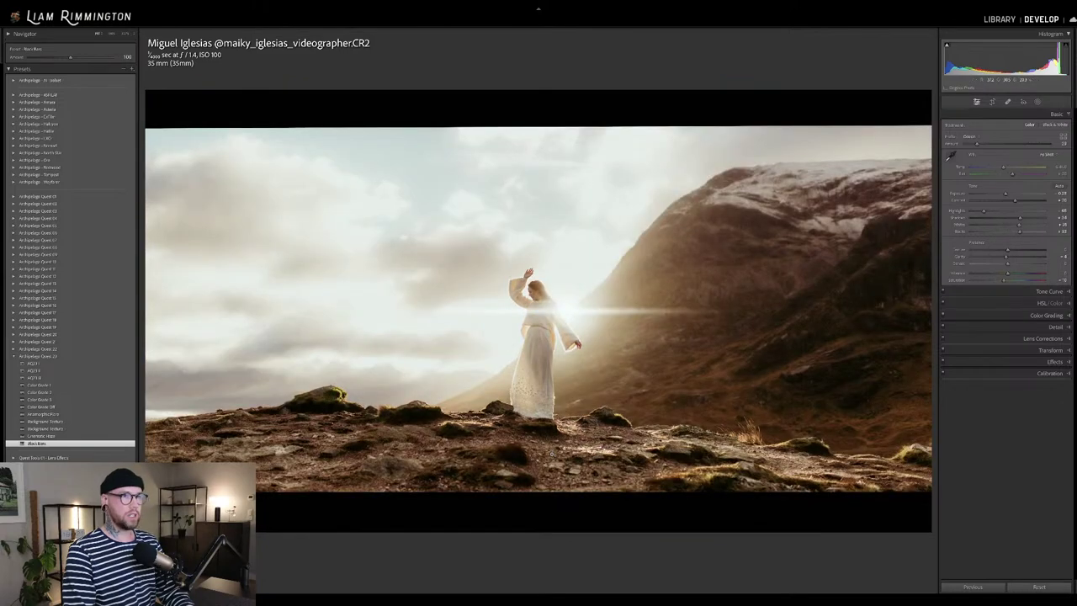
key("backslash")
key("backslash")
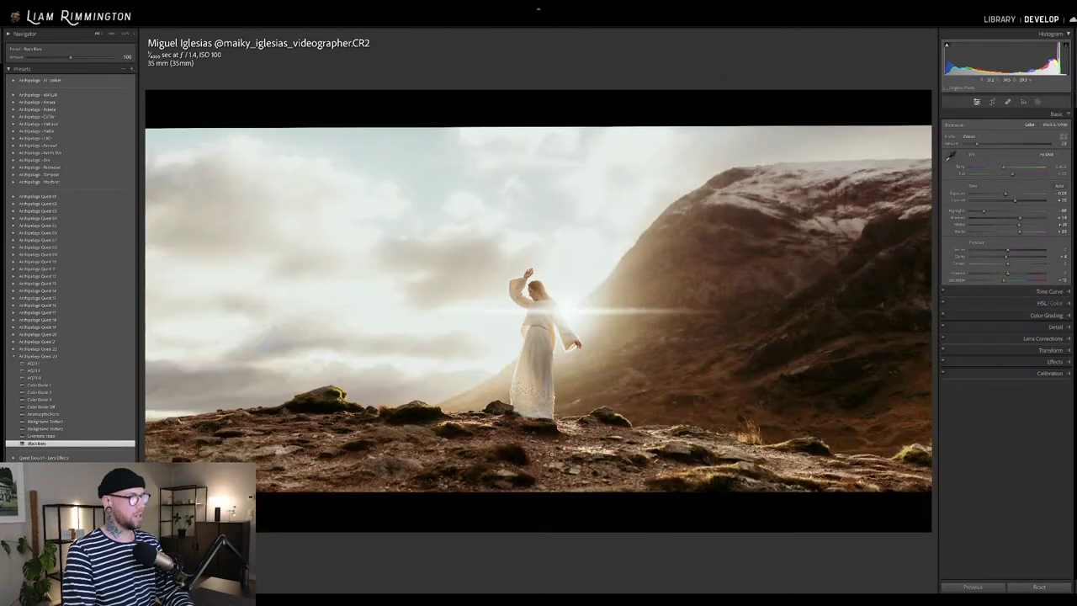
Compare the edit side by side with the original while adjusting the profile amount, and set that amount to 100.
key("y")
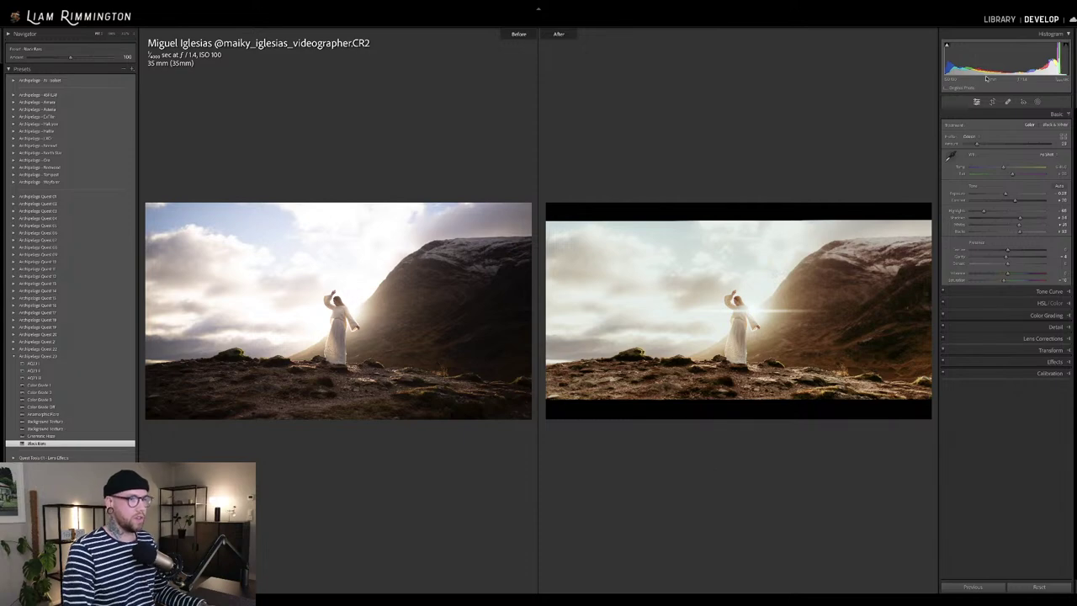
left_click_drag(977, 145, 1020, 162)
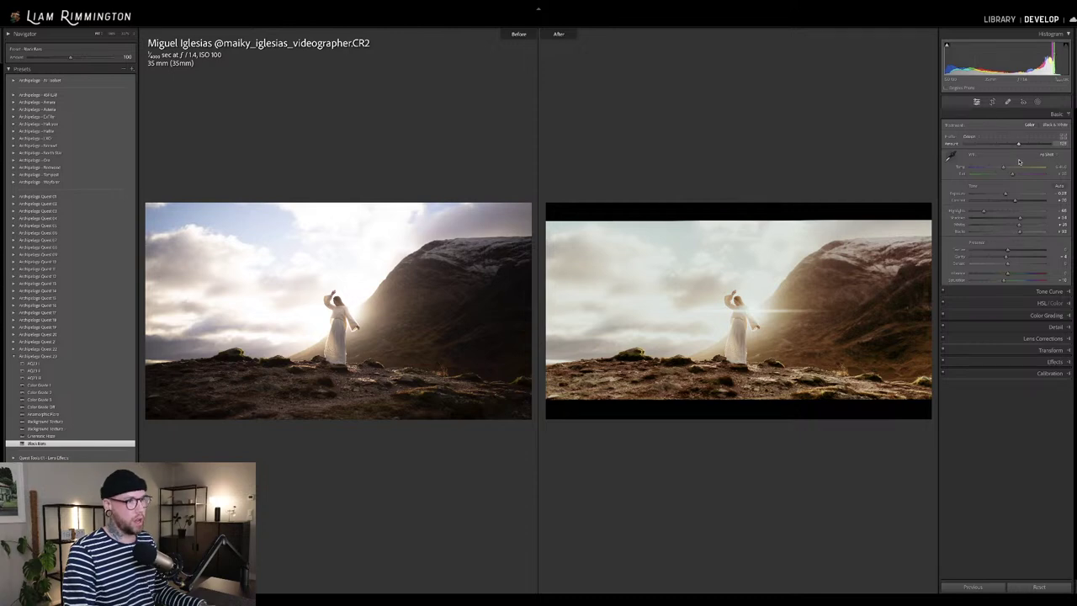
left_click_drag(1002, 163, 1011, 163)
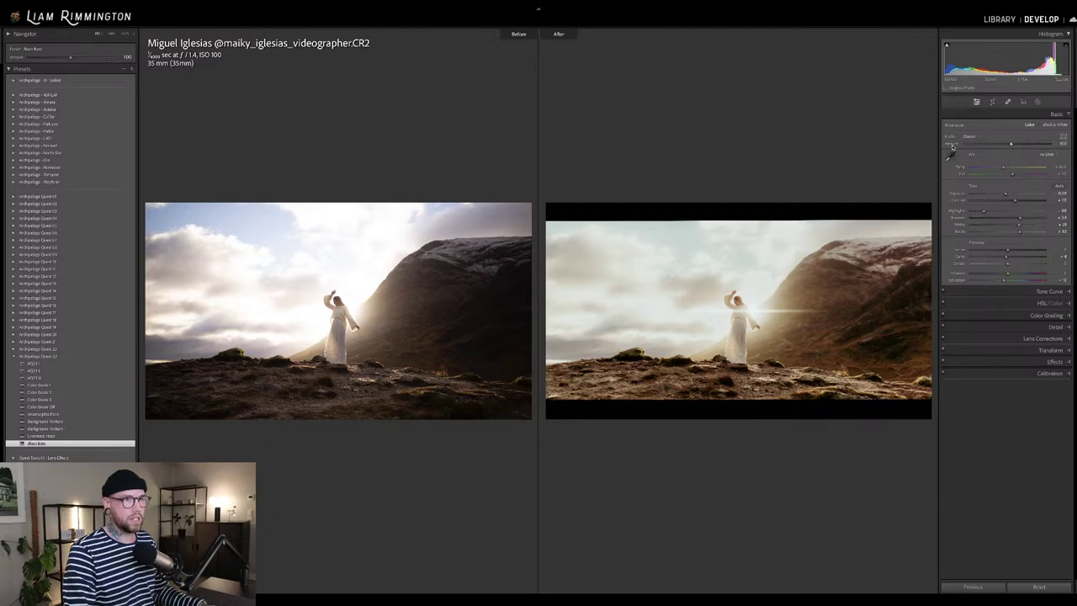
key("y")
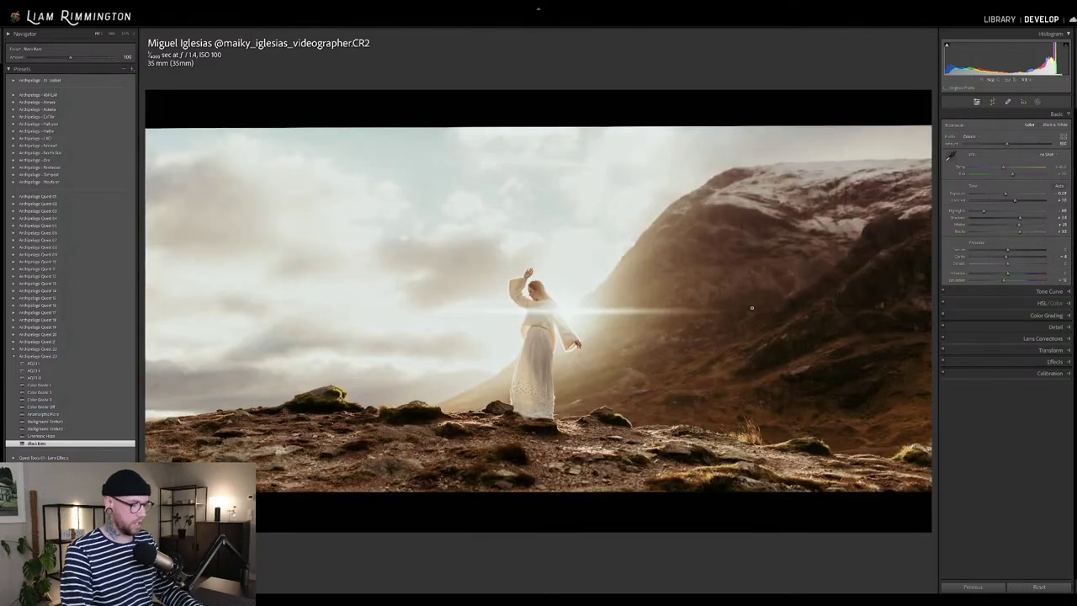
key("backslash")
key("backslash")
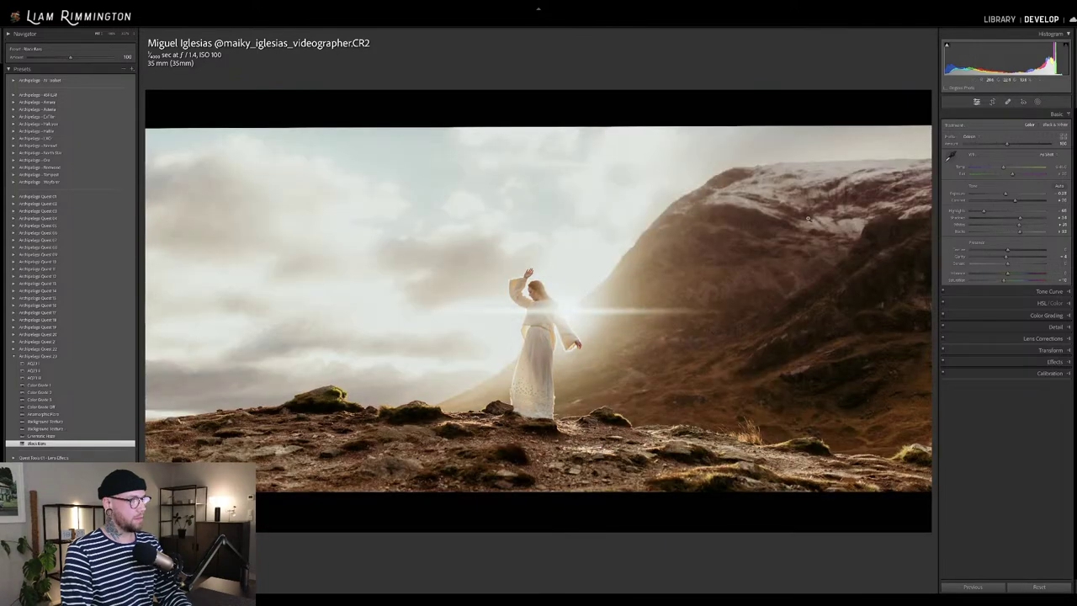
Try a stronger profile amount, reset it to 100, and check the edit against the unedited photo.
left_click_drag(1009, 144, 926, 166)
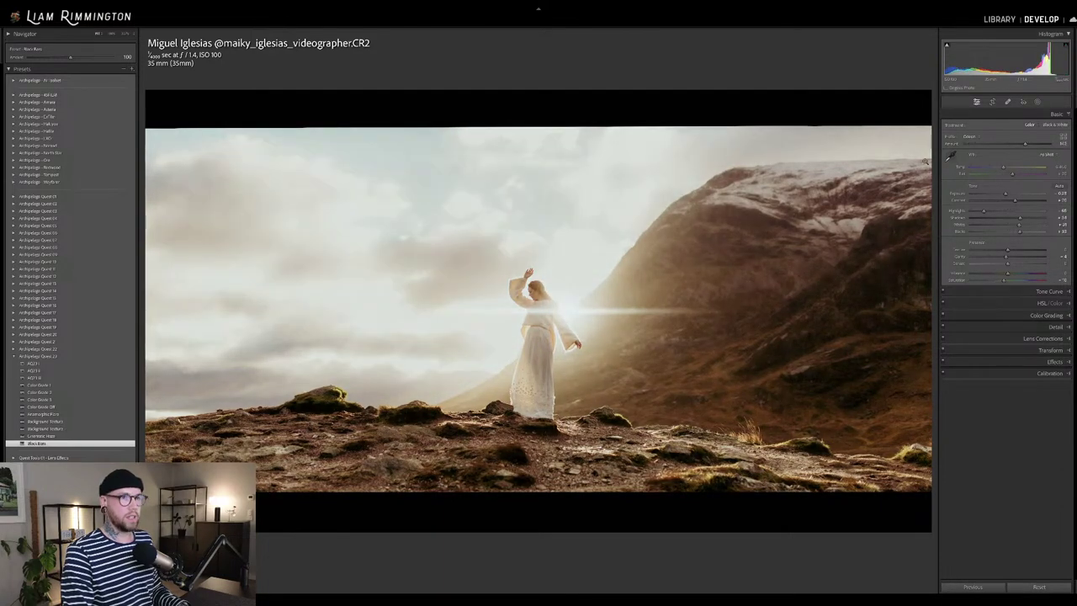
left_click(954, 145)
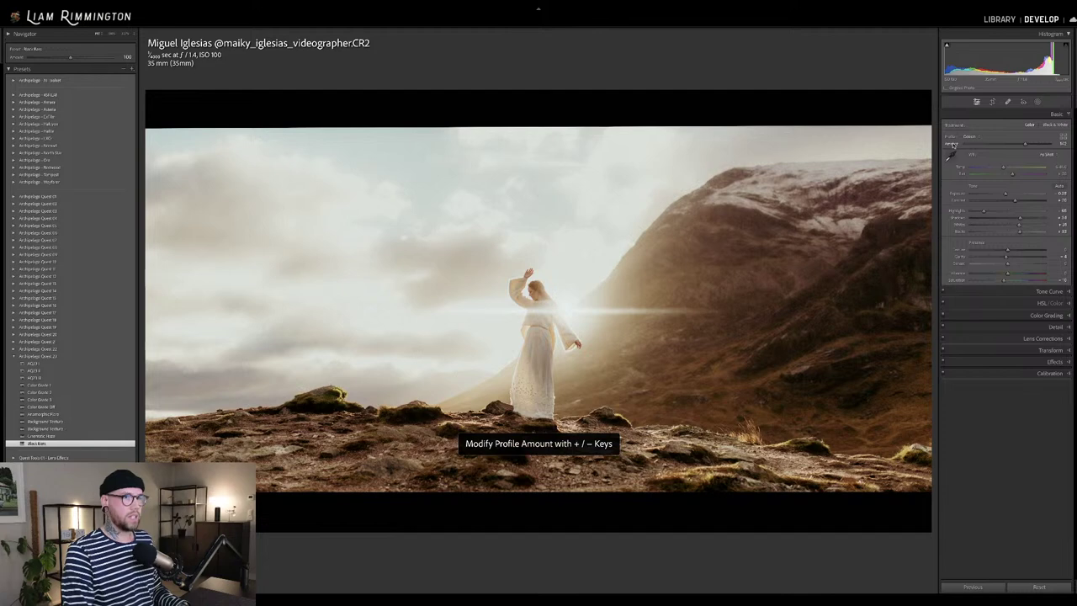
double_click(952, 145)
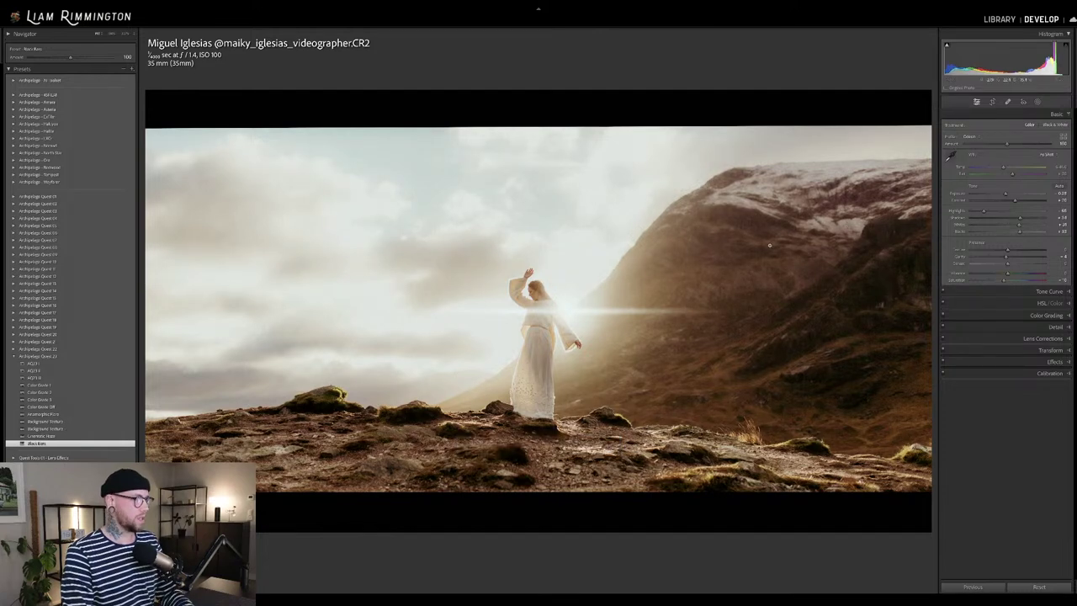
key("backslash")
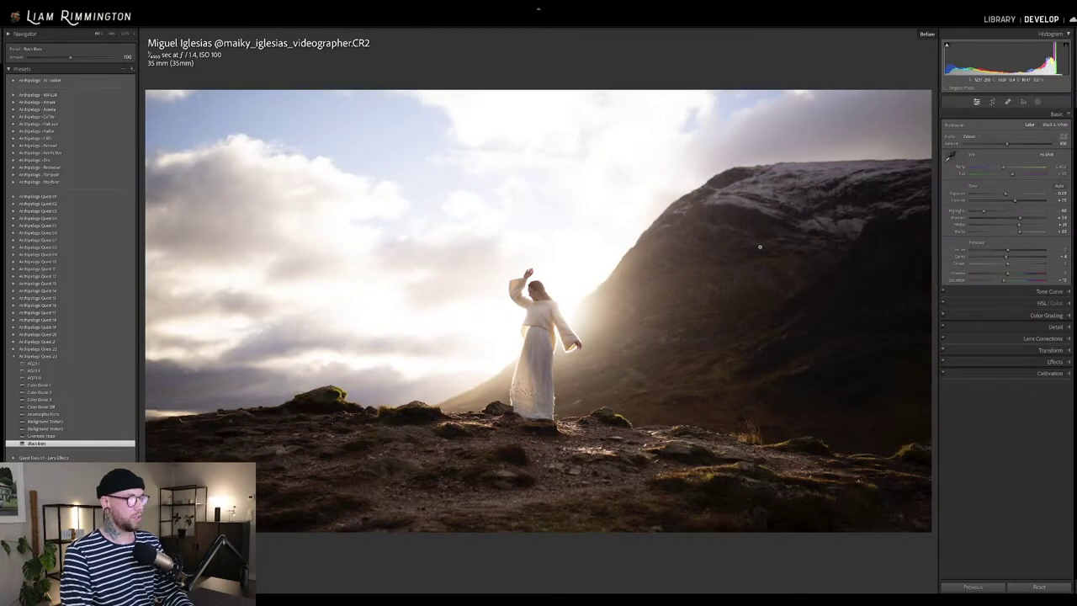
key("backslash")
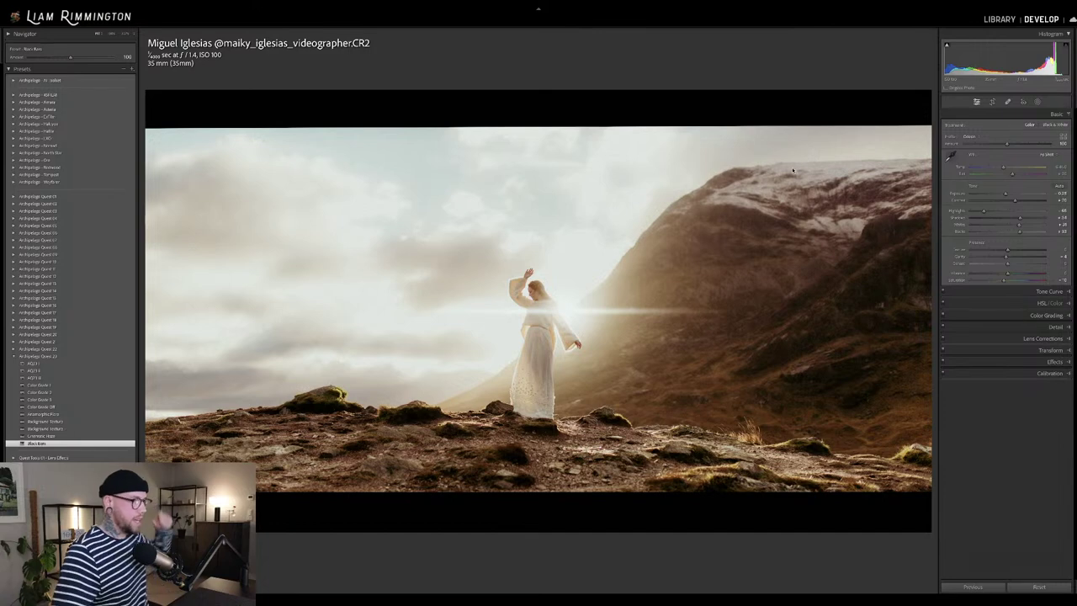
Open the photo of the couple beside the vintage car, raise its exposure to about +0.60 and cool the white balance slightly.
key("g")
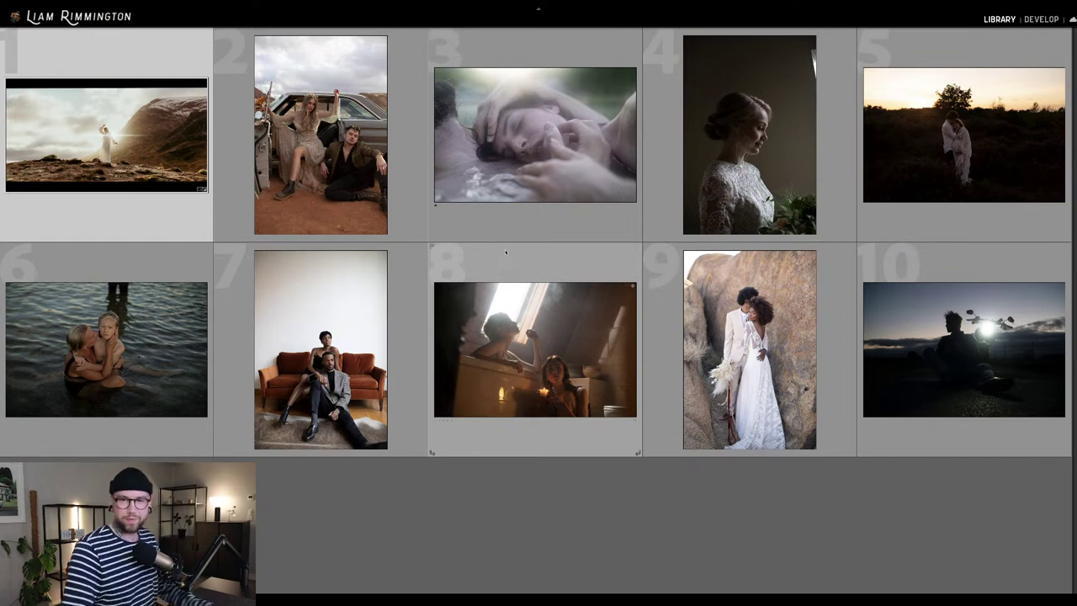
left_click(320, 151)
key("d")
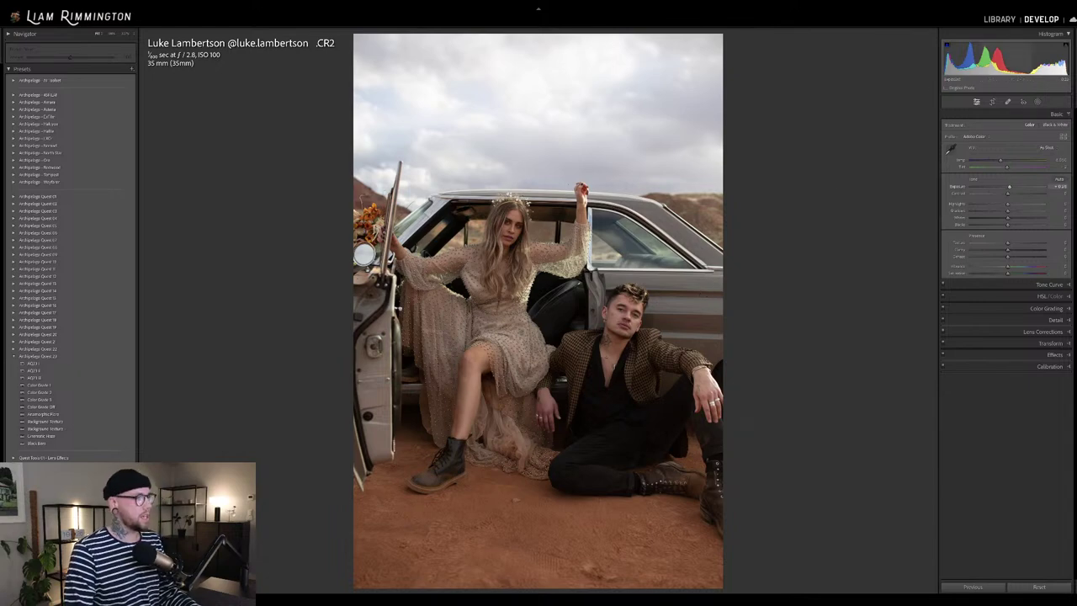
left_click_drag(1006, 65, 1014, 65)
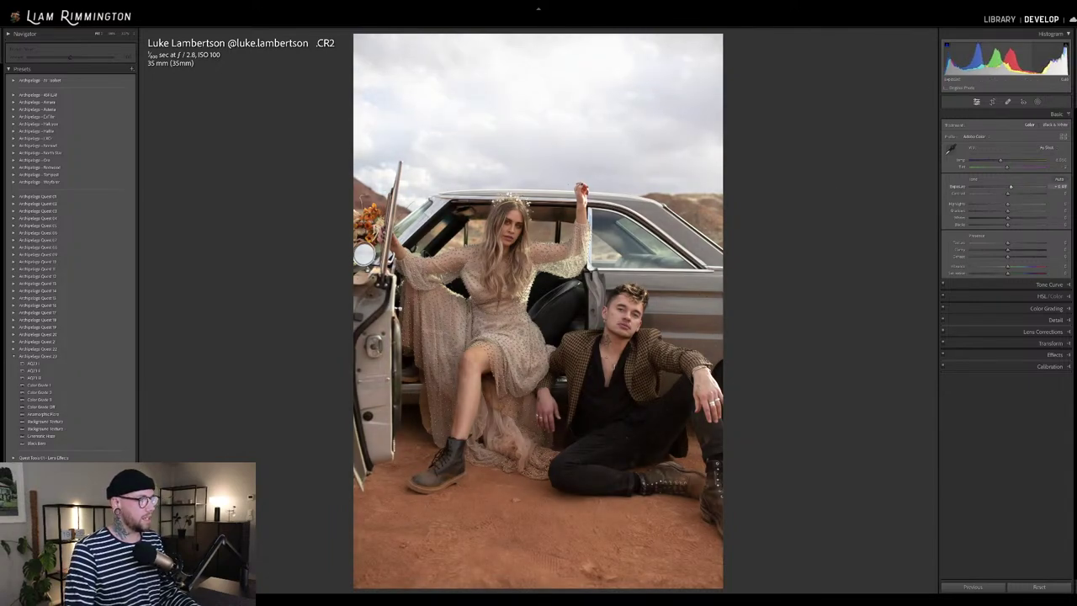
left_click_drag(1001, 160, 1012, 186)
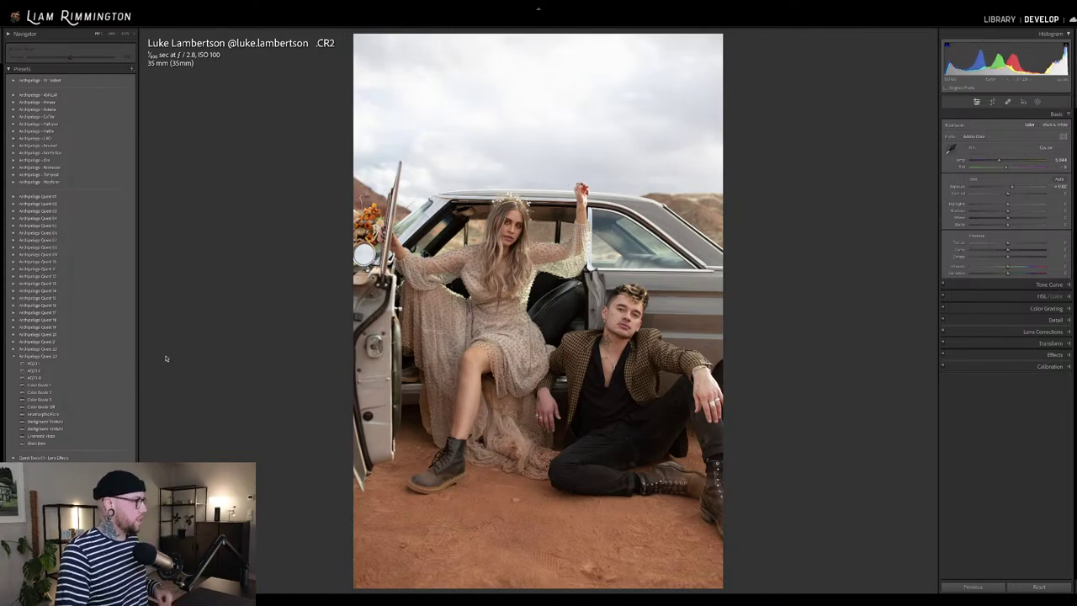
Apply the AQ23 II preset to the couple's photo and raise the profile amount to about 150.
left_click(114, 363)
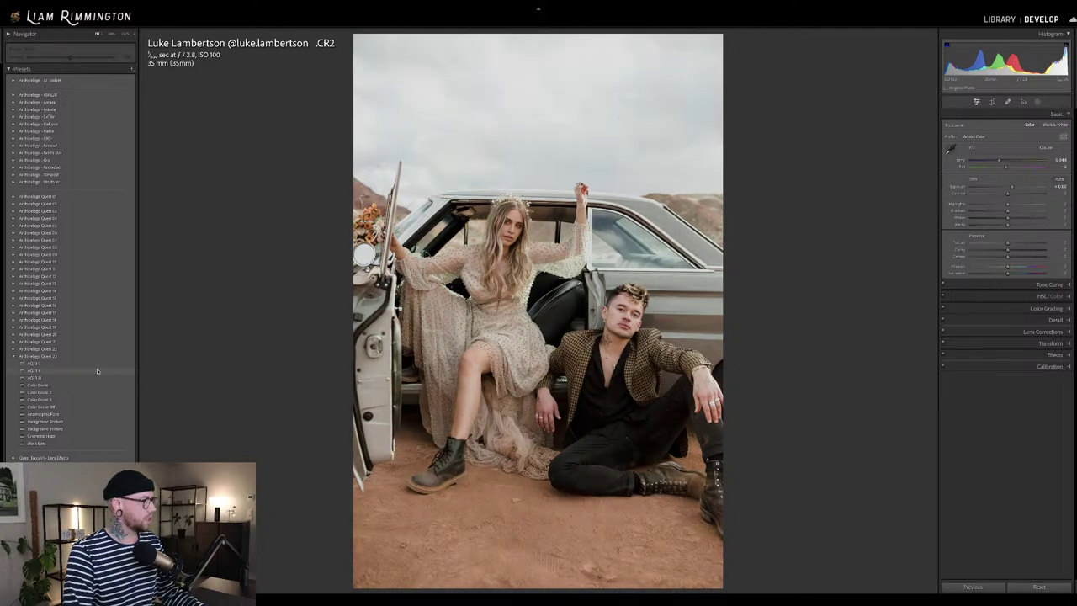
left_click(97, 371)
left_click_drag(1009, 145, 1031, 146)
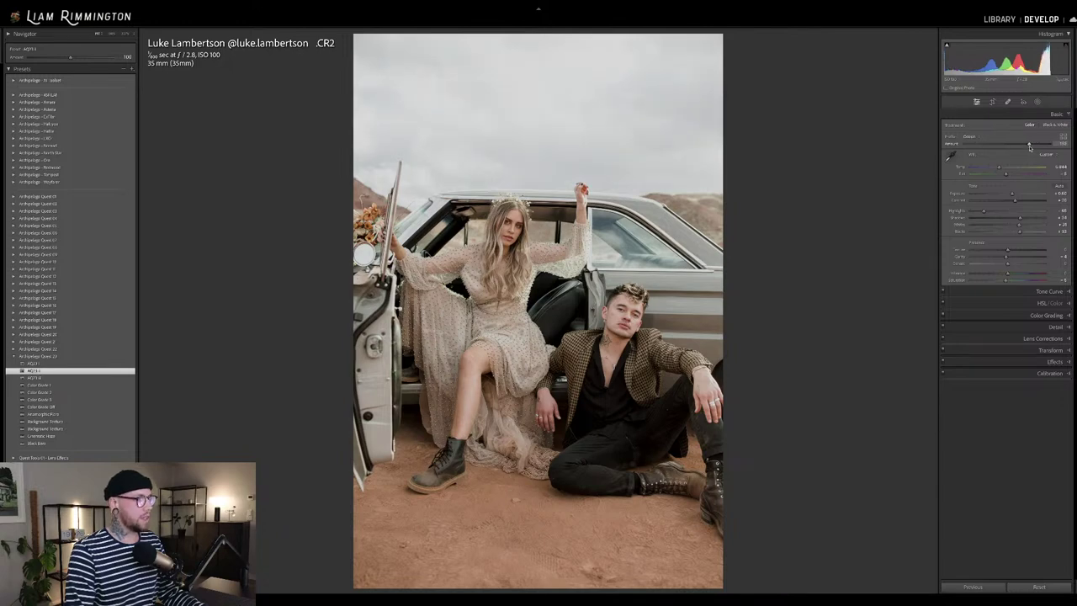
left_click_drag(1029, 147, 1028, 145)
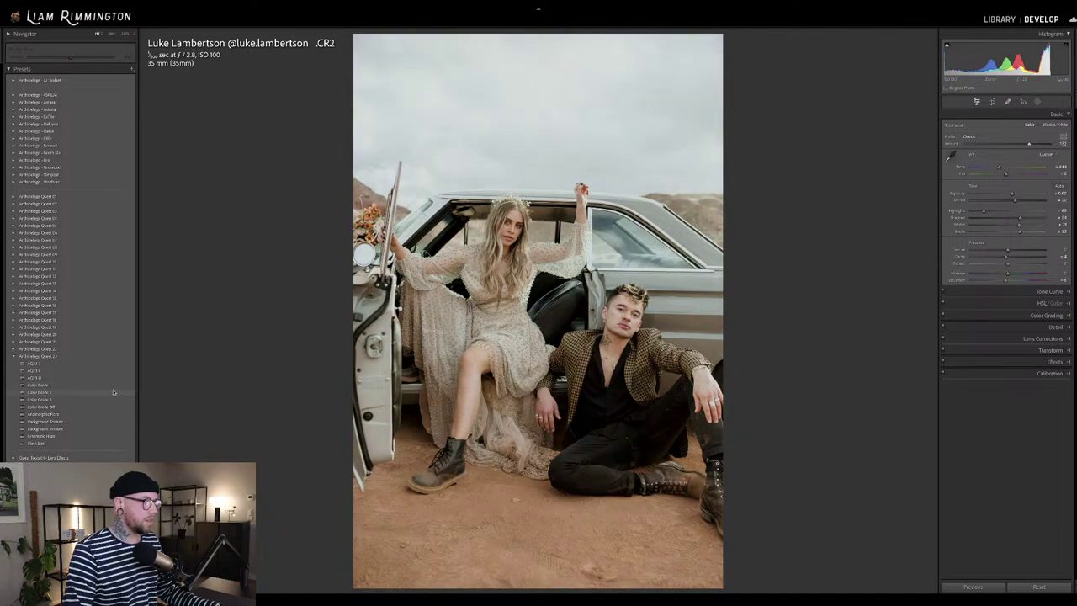
Apply the Color Grade 1 preset, compare its effect at different strengths, and set its amount to about 157.
left_click(117, 388)
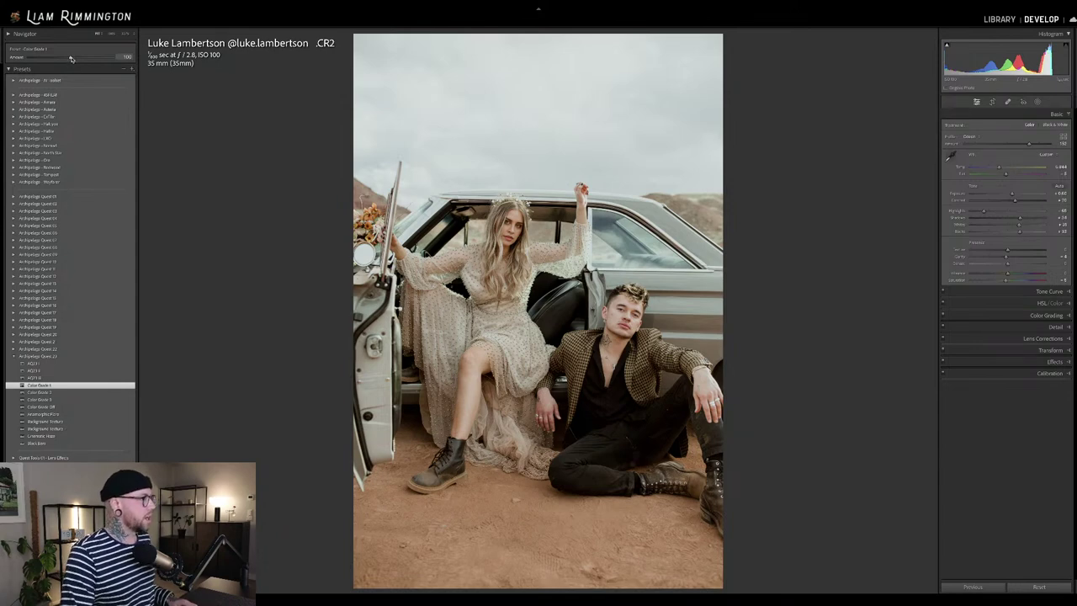
left_click_drag(71, 58, 160, 64)
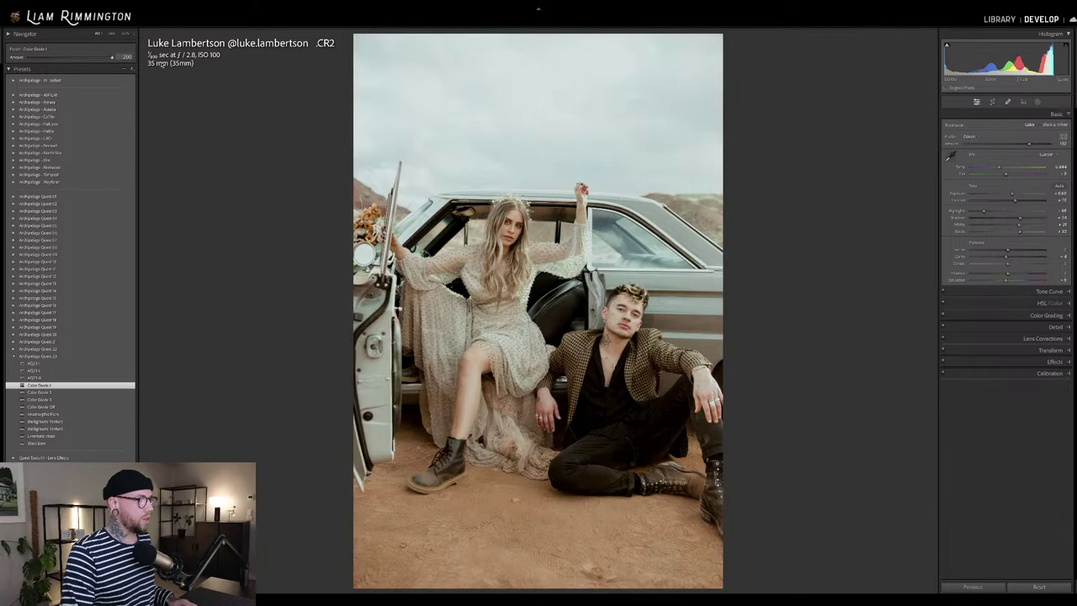
left_click_drag(34, 65, 126, 58)
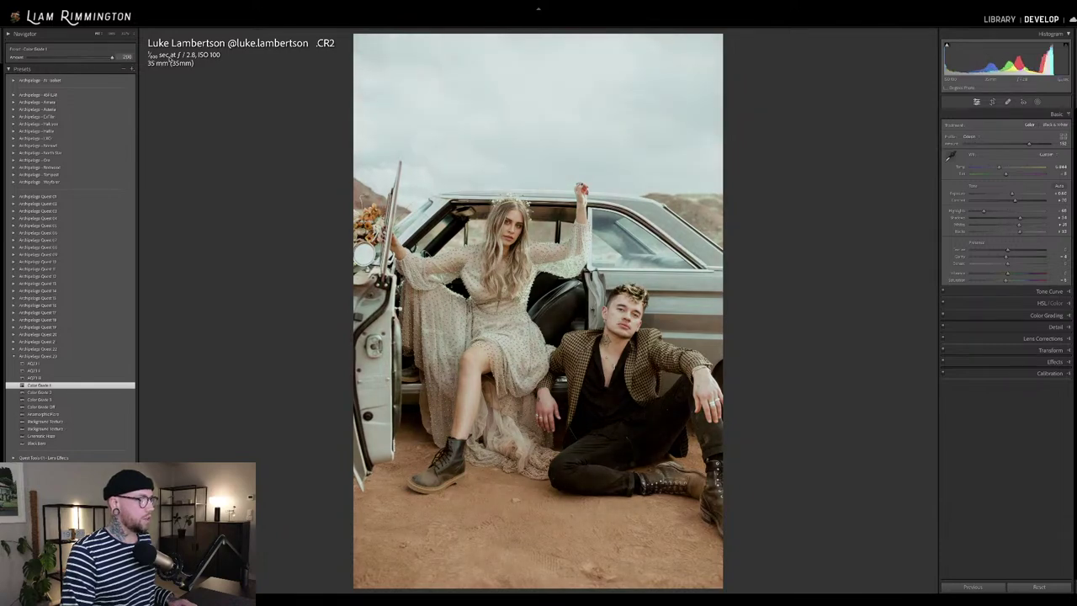
left_click_drag(116, 56, 94, 58)
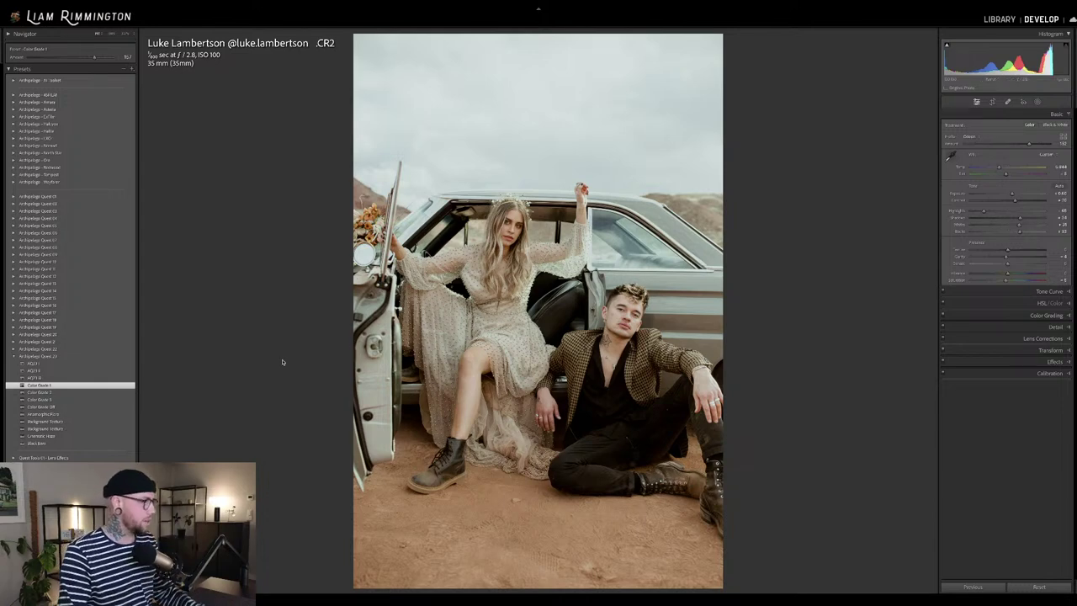
Apply the Anamorphic Flare preset to the couple's photo and slightly raise the flare mask's amount.
left_click(103, 416)
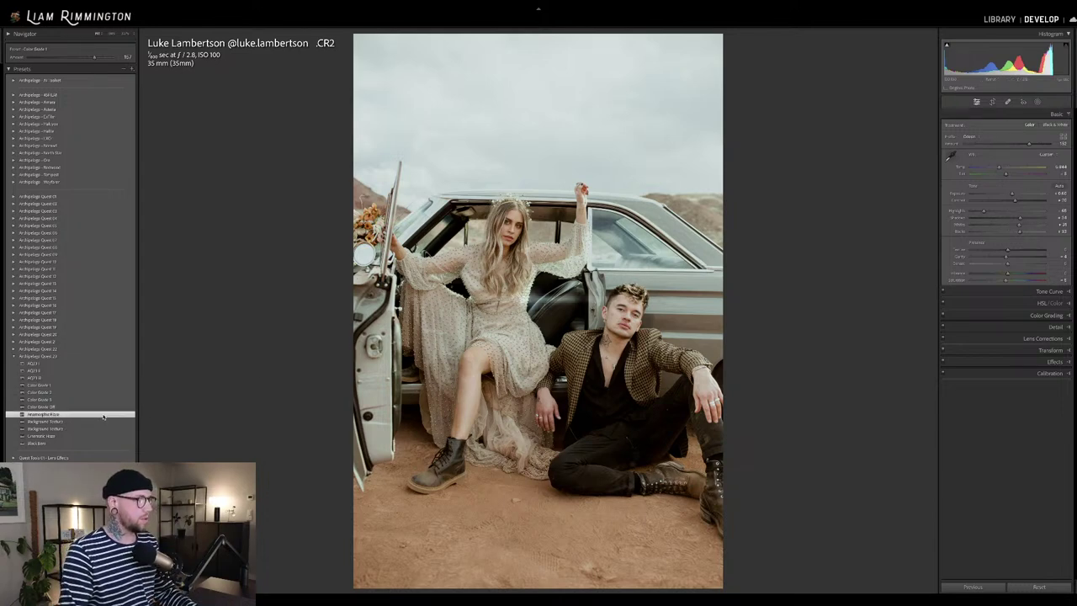
left_click(1038, 102)
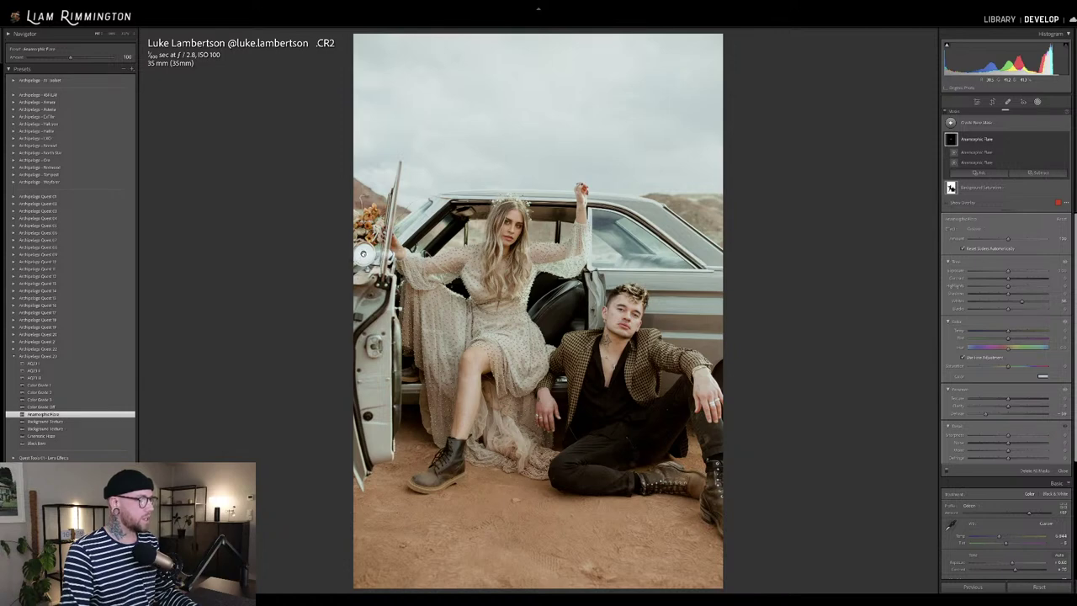
mouse_move(1008, 239)
left_mouse_down()
mouse_move(1052, 239)
mouse_move(1006, 241)
left_mouse_up()
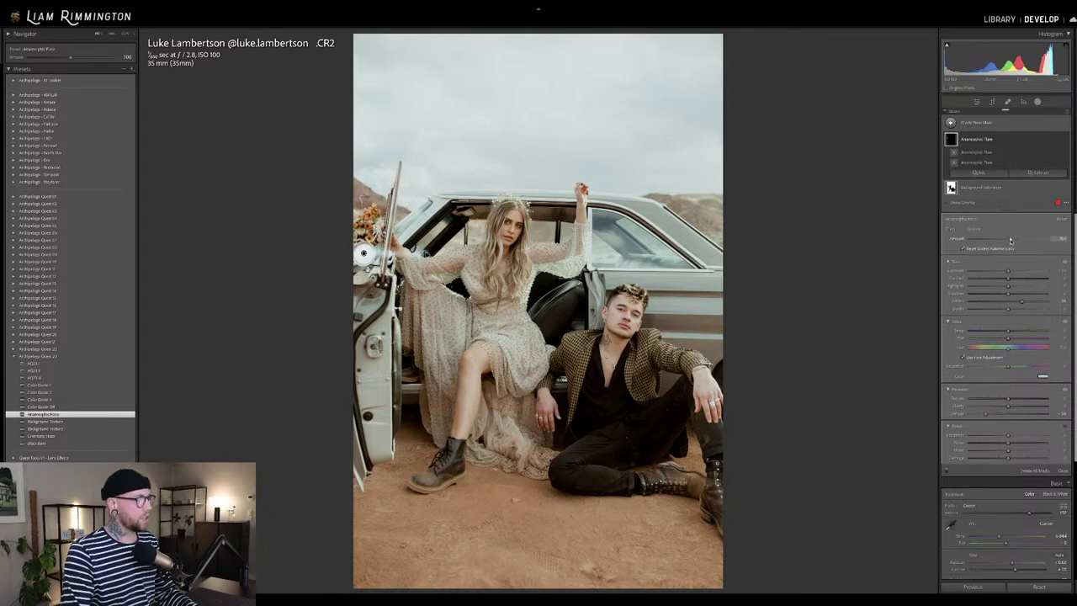
Widen the flare's horizontal streak over the round mirror on the open car door and check its round glow component.
left_click(976, 153)
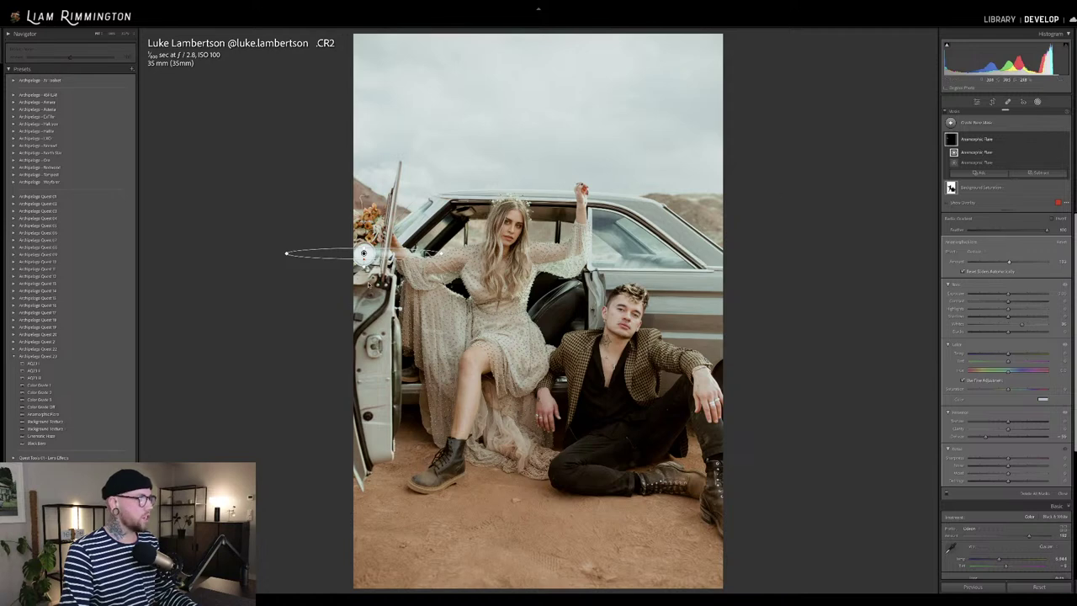
left_click_drag(440, 252, 451, 253)
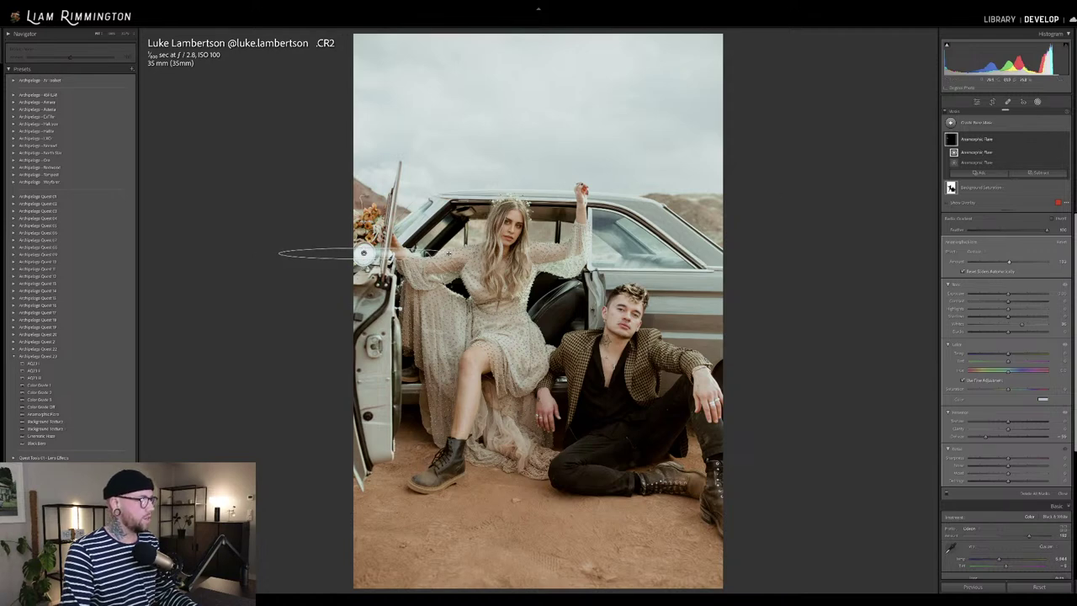
left_click_drag(363, 252, 366, 251)
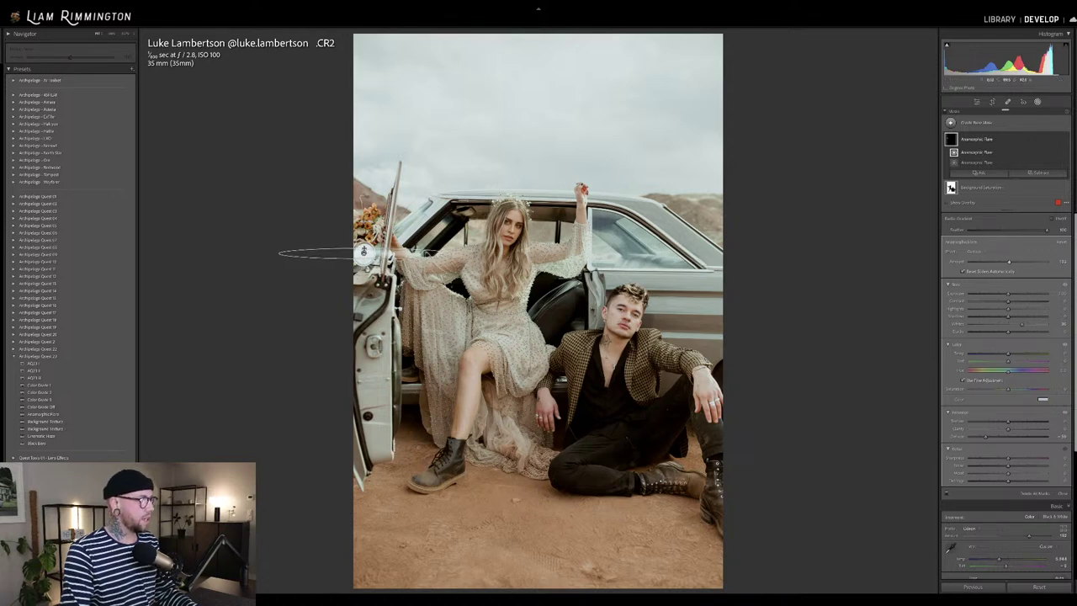
left_click(976, 162)
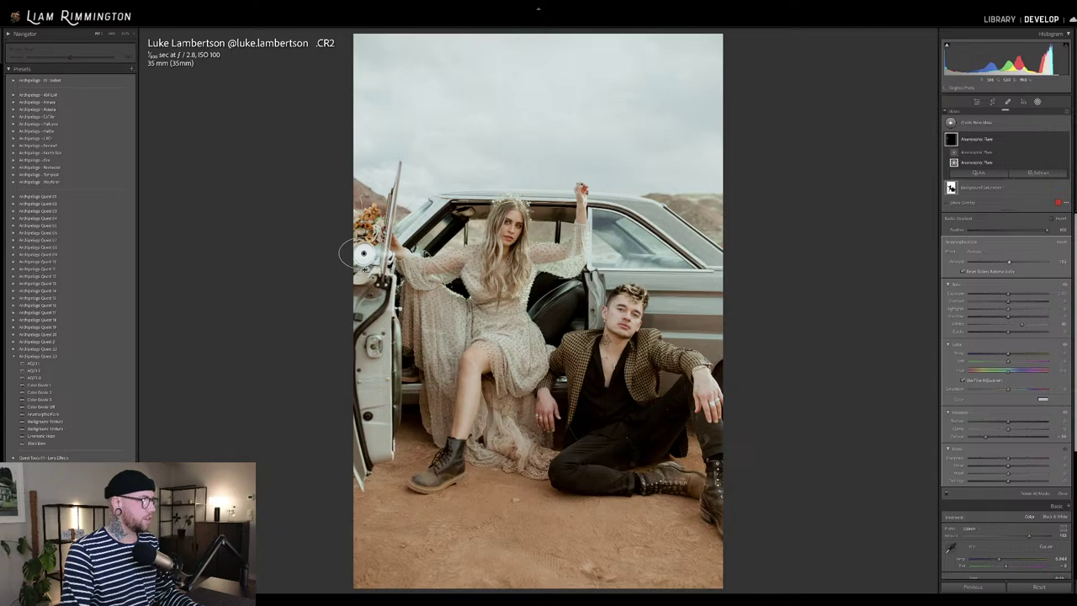
key("shift+w")
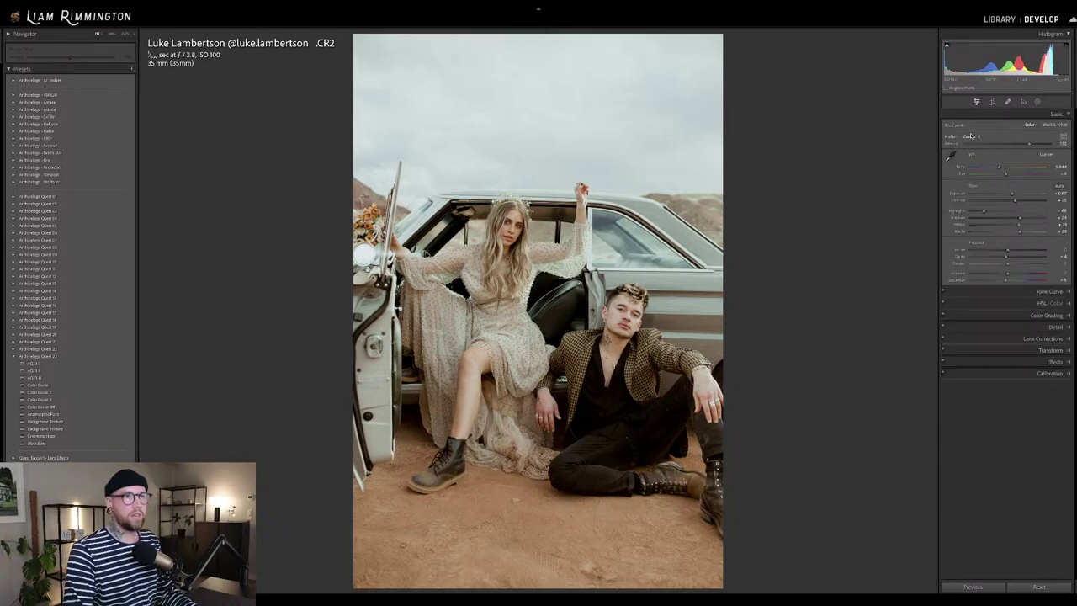
Duplicate the Anamorphic Flare mask and move the copy onto the chrome trim of the car's rear side window.
left_click(1037, 102)
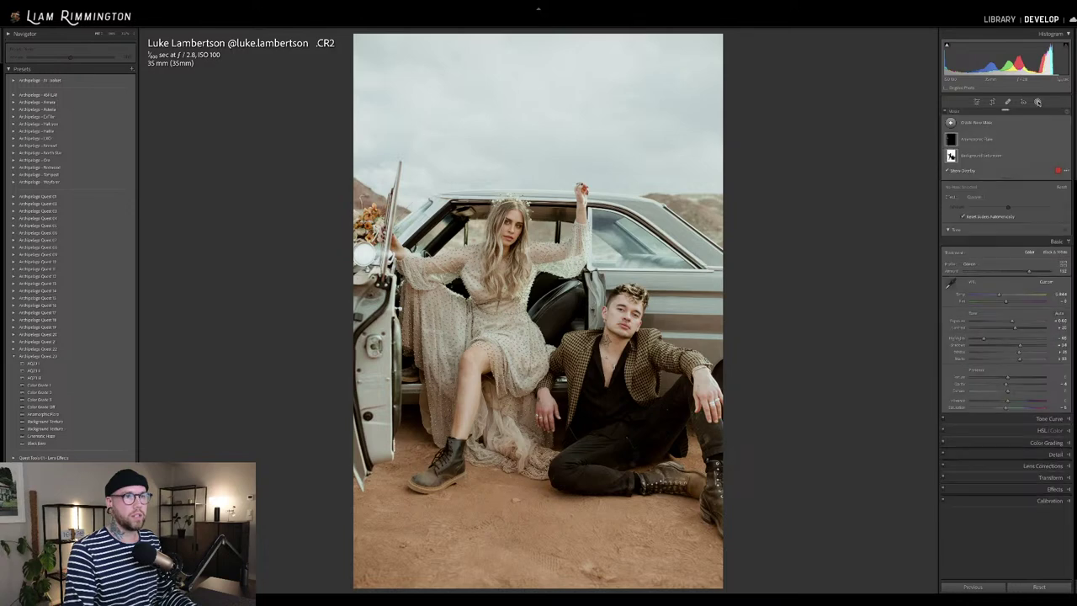
left_click(1061, 139)
left_click(1027, 189)
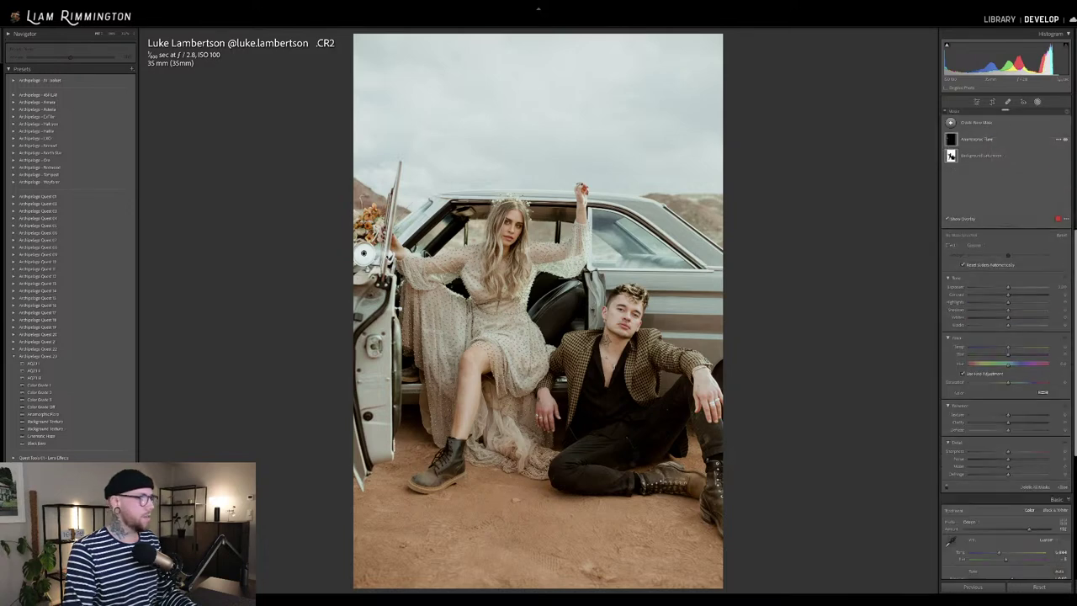
left_click_drag(662, 273, 679, 247)
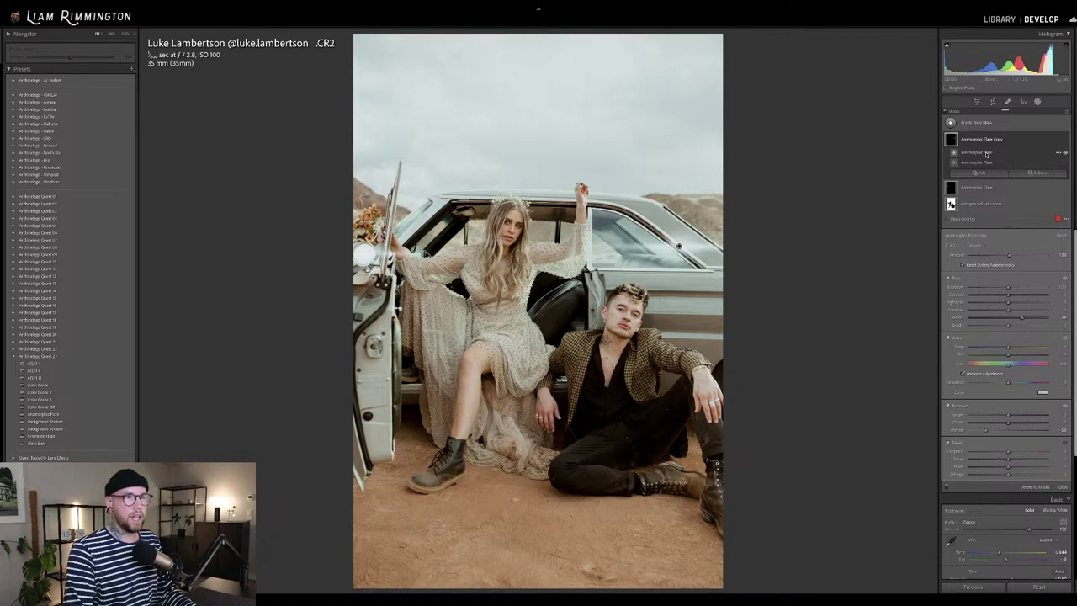
Reduce the copied flare mask's amount and narrow its horizontal streak around the rear window trim.
left_click_drag(1010, 256, 1003, 256)
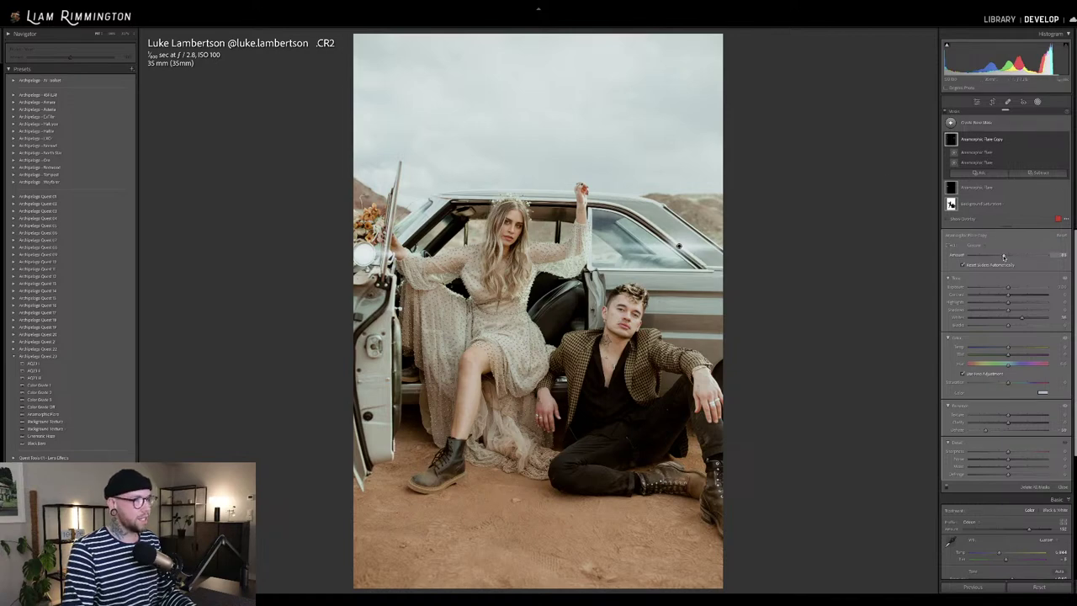
left_click(980, 154)
left_click_drag(764, 245, 733, 246)
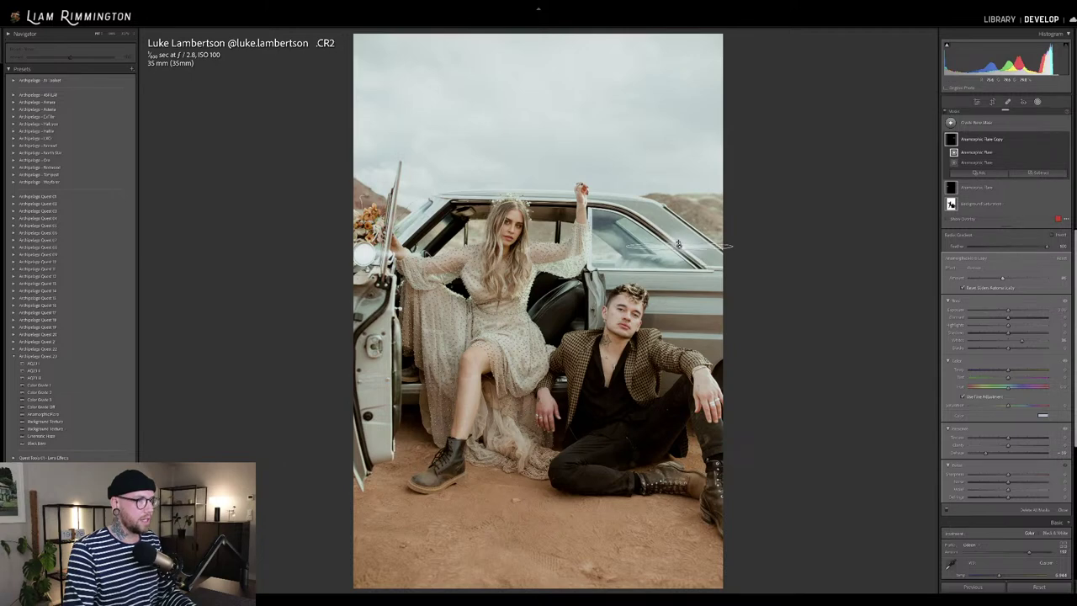
Try a stronger amount on the copied flare, review the photo outside masking, and lower the amount to a subtler level.
left_click(678, 245)
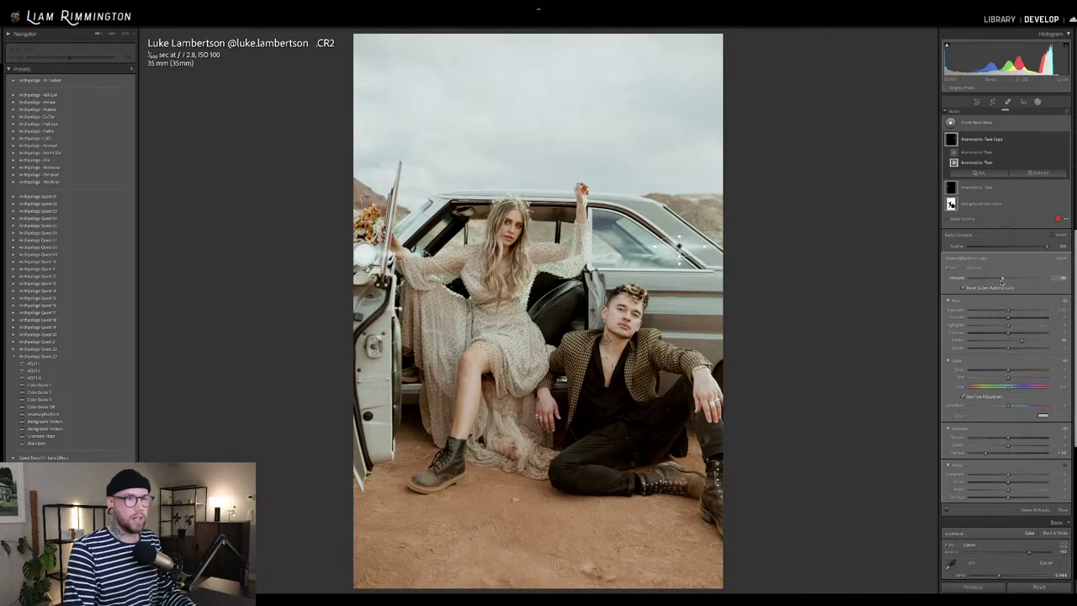
left_click_drag(1002, 278, 1018, 279)
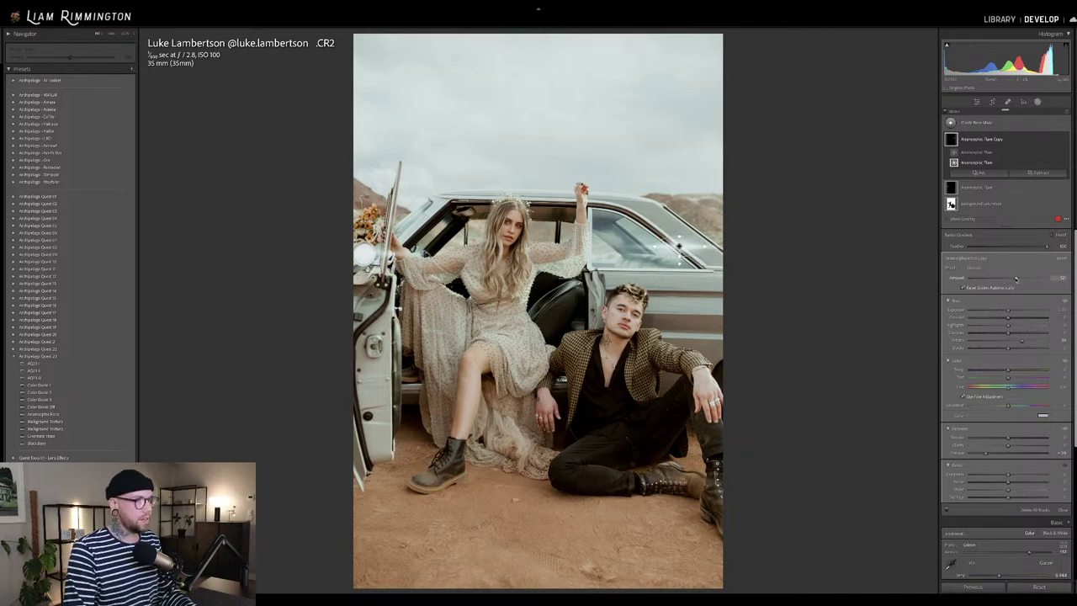
key("shift+w")
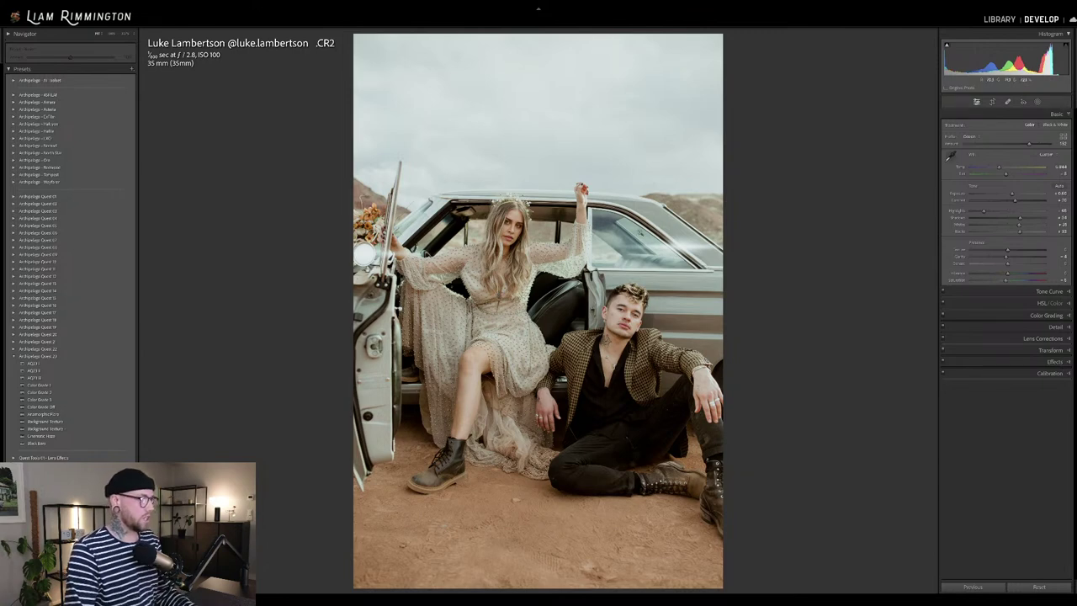
left_click(1037, 102)
left_click(984, 140)
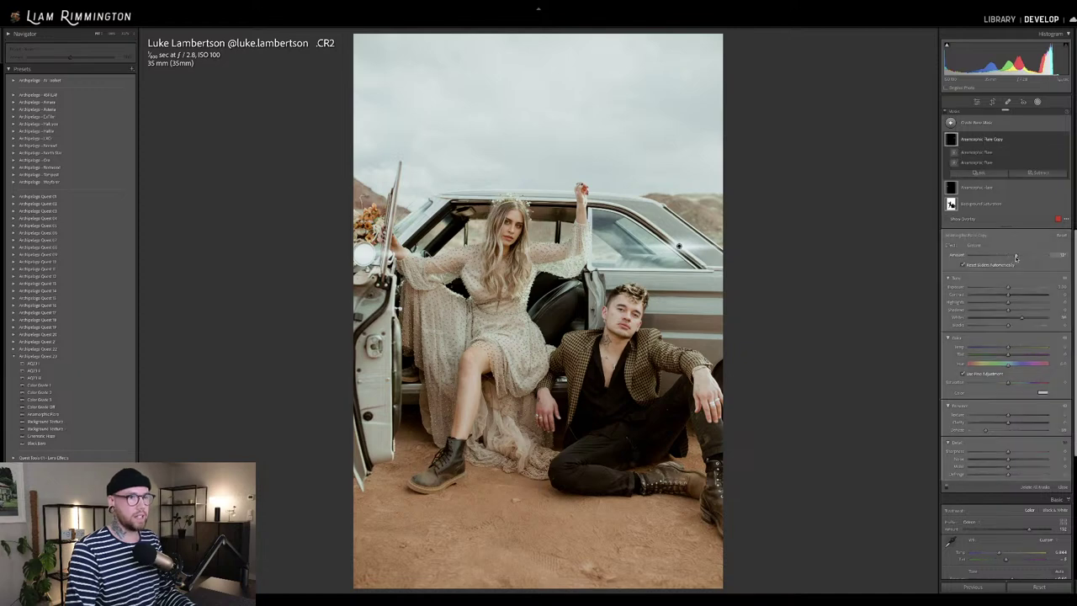
left_click_drag(1010, 257, 1000, 258)
key("shift+w")
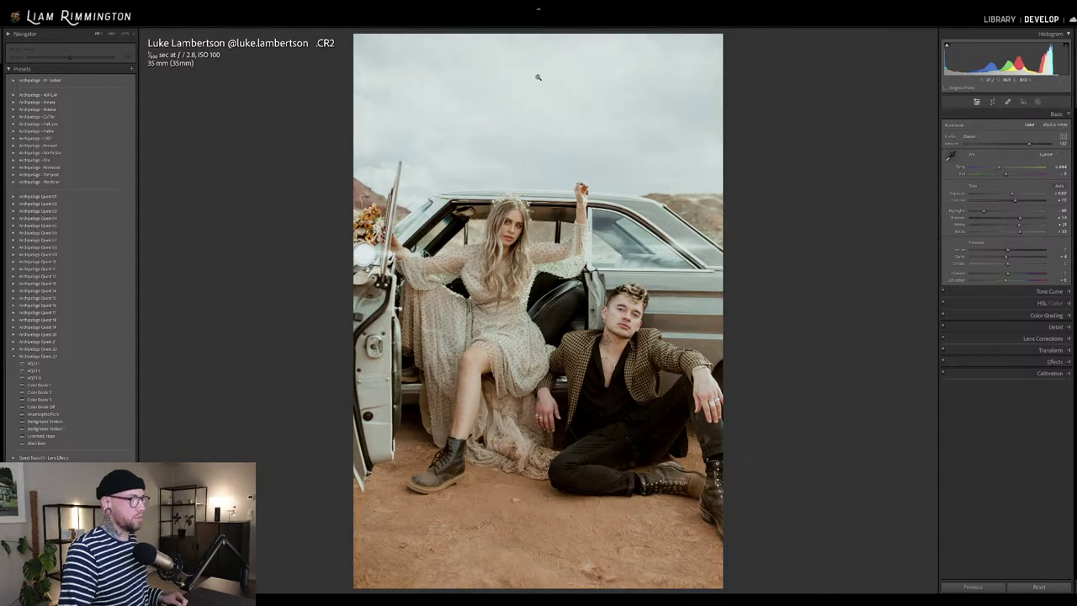
Apply the second Background Texture preset, compare its effect at low and high strengths, and keep its amount at 200.
left_click(122, 430)
left_click_drag(70, 58, 104, 59)
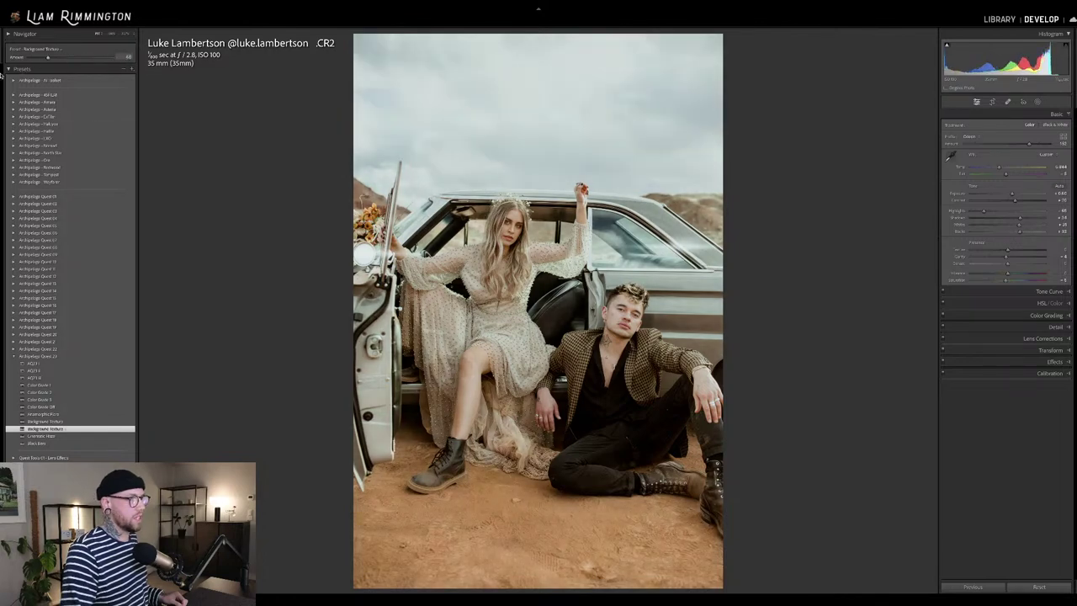
left_click_drag(104, 58, 125, 72)
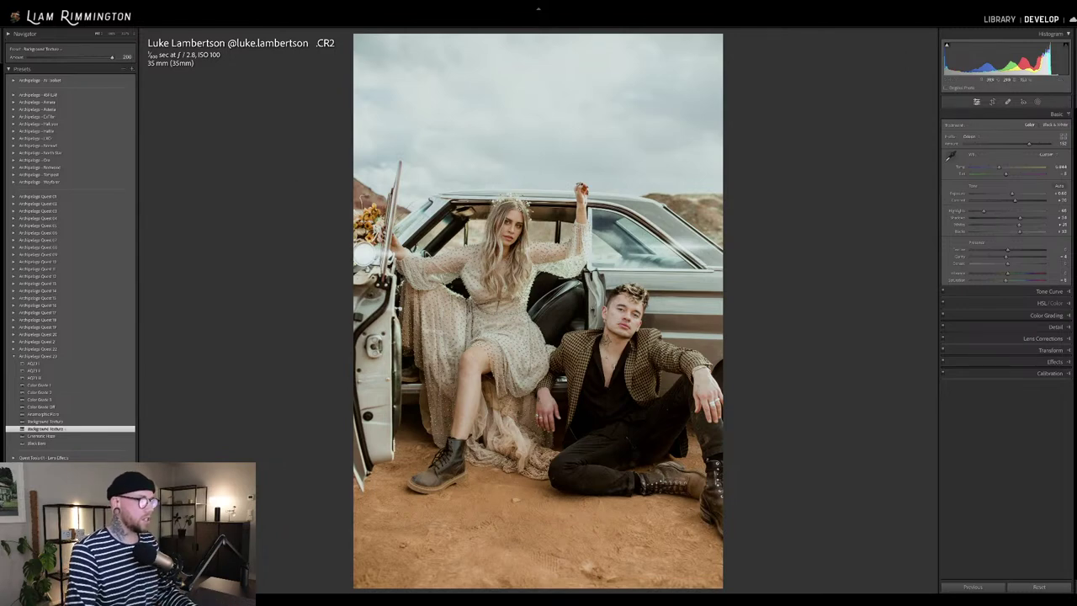
left_click_drag(112, 58, 104, 58)
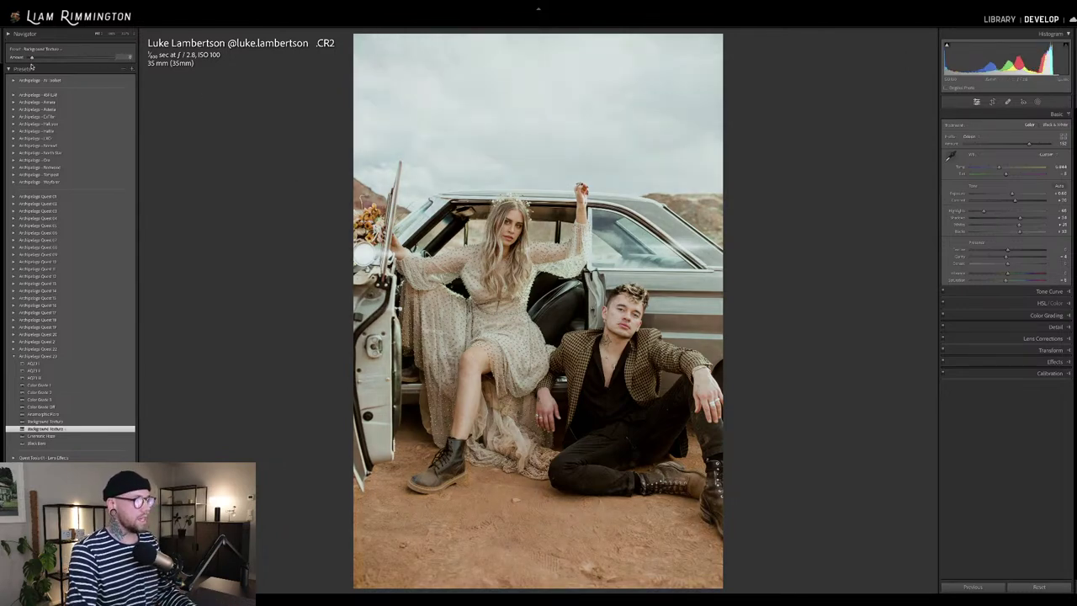
key("ctrl+z")
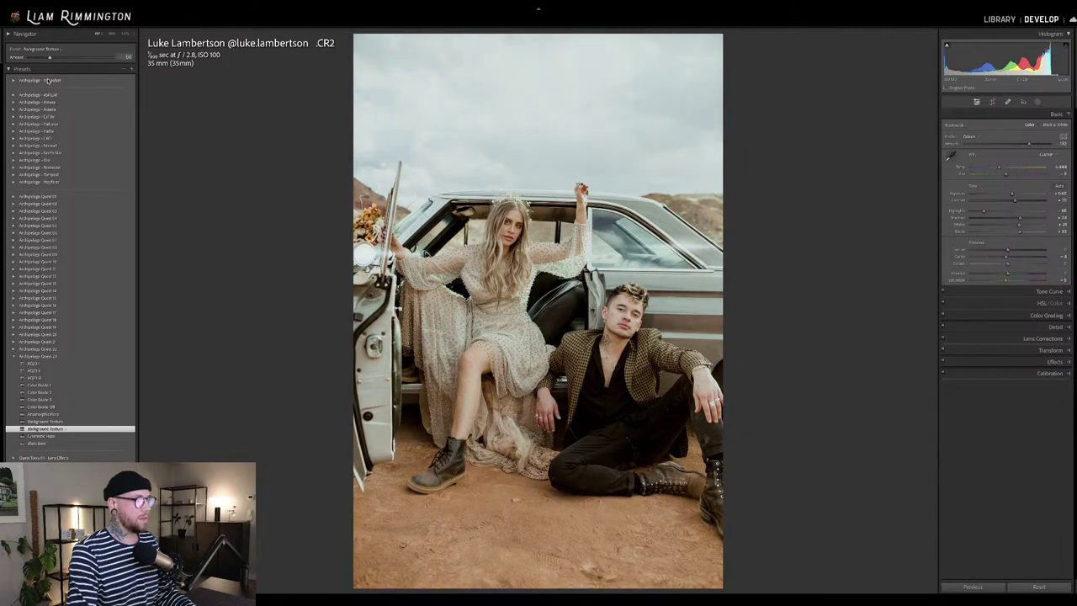
key("ctrl+z")
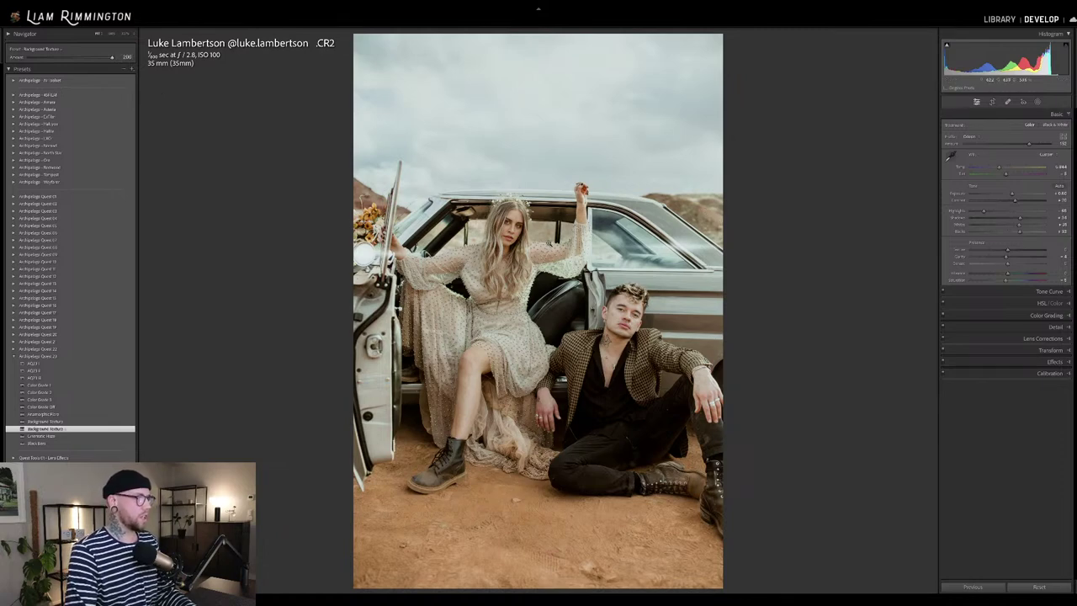
Lower the profile amount to about 110 and set the exposure to +0.64.
left_click_drag(1028, 145, 1012, 153)
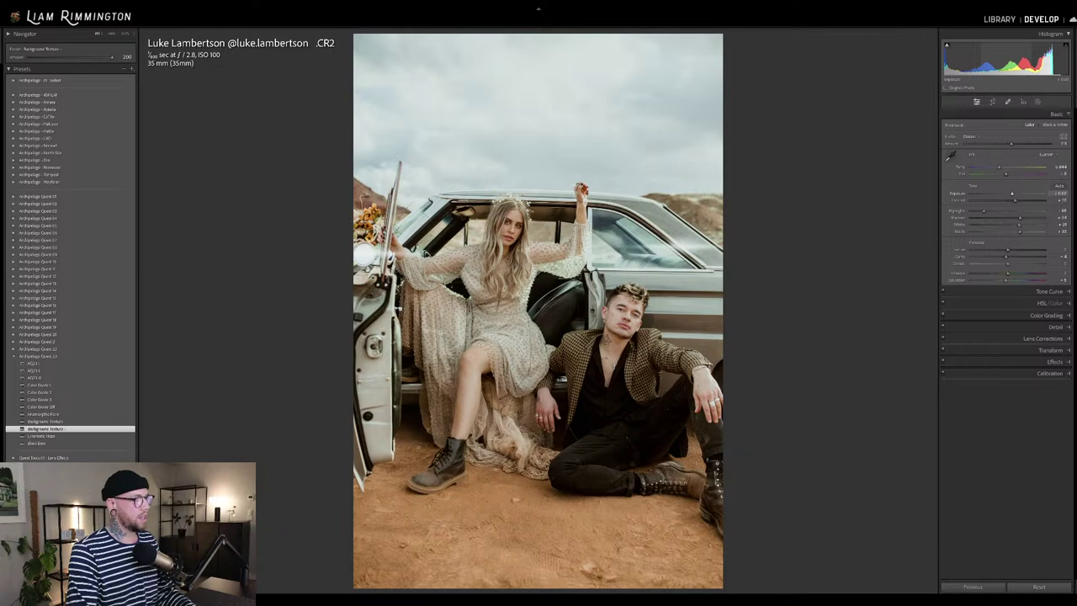
left_click_drag(1013, 194, 1014, 194)
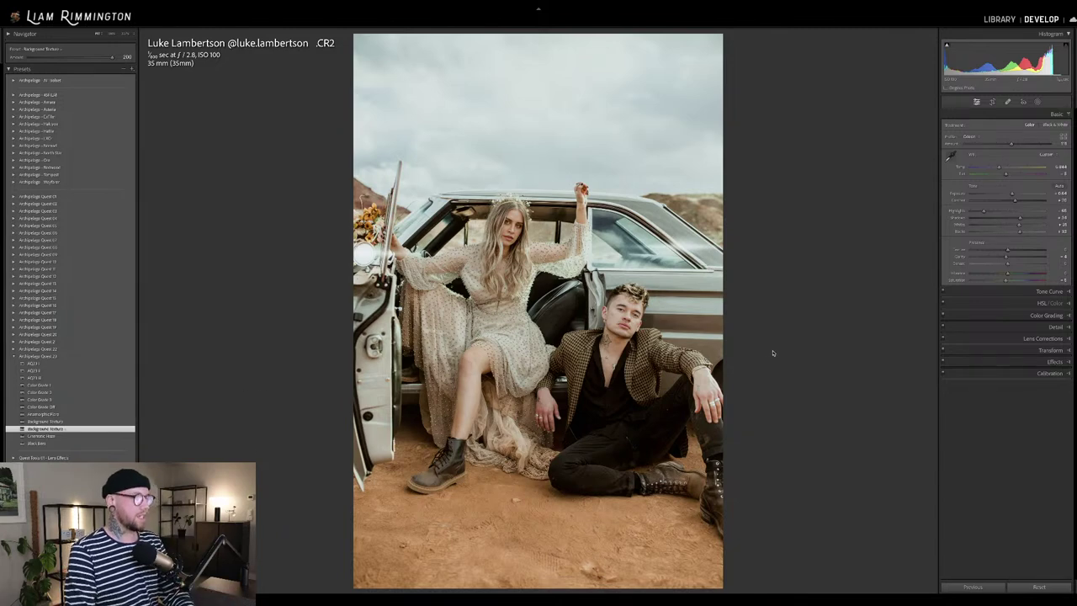
Compare the edit with the unedited photo, including side by side, examining the woman's and the man's faces and clothing up close.
key("backslash")
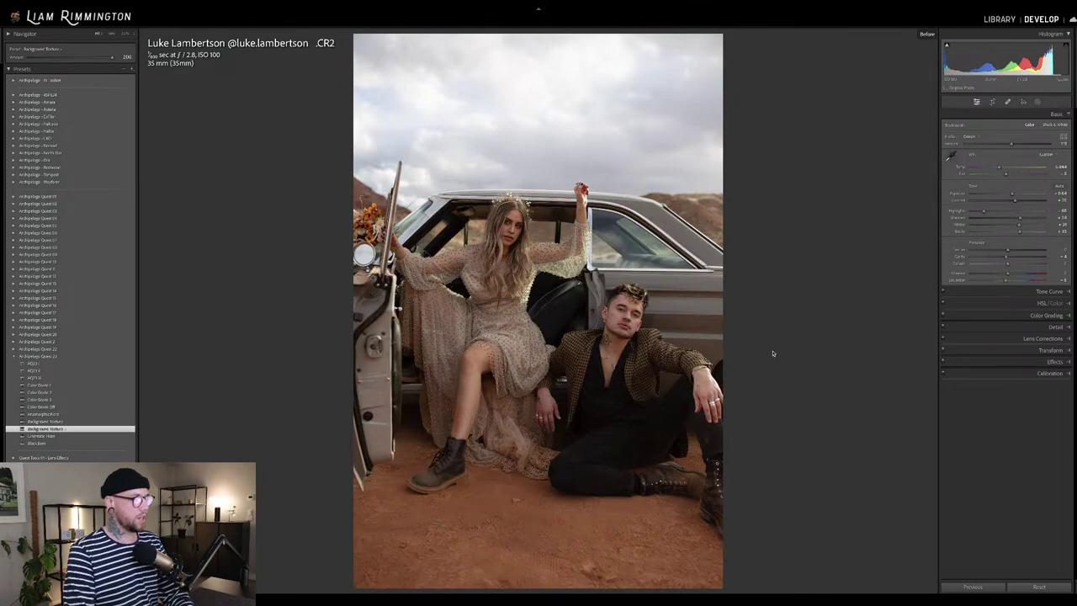
key("backslash")
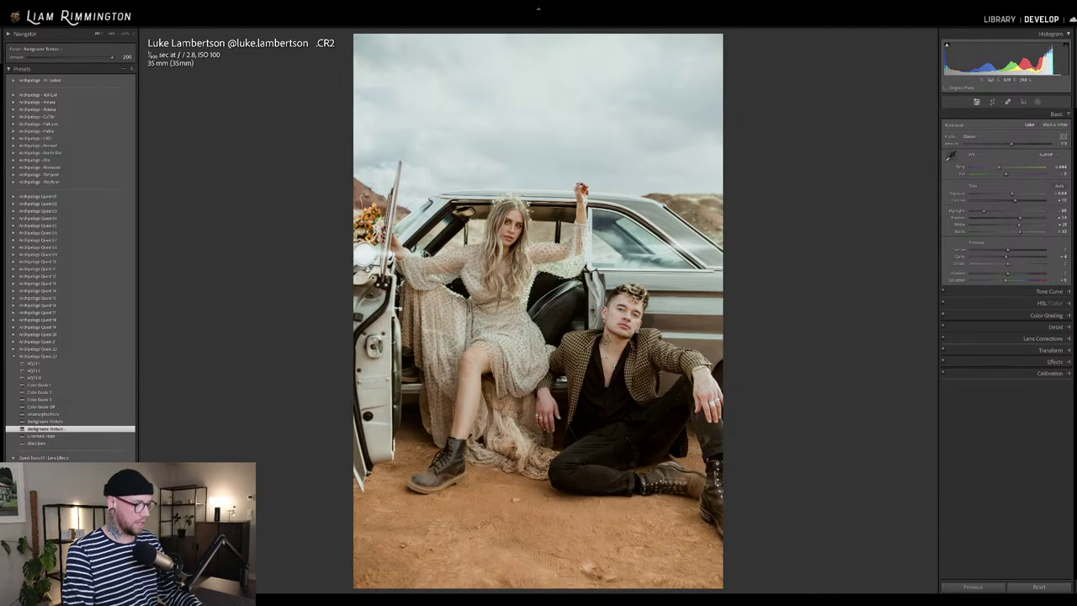
key("y")
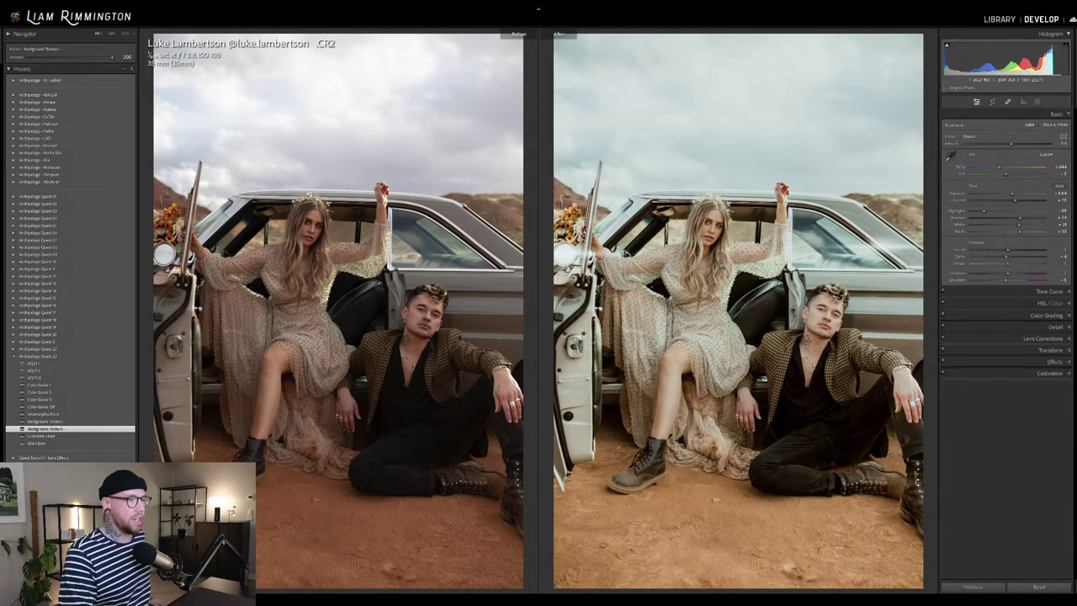
left_click(767, 339)
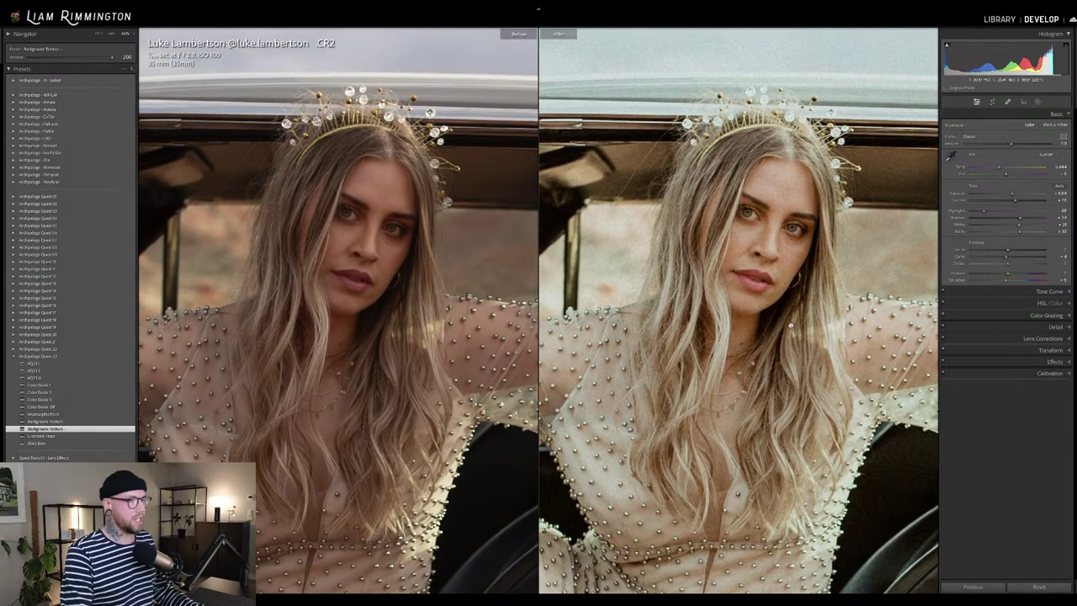
left_click_drag(780, 322, 712, 354)
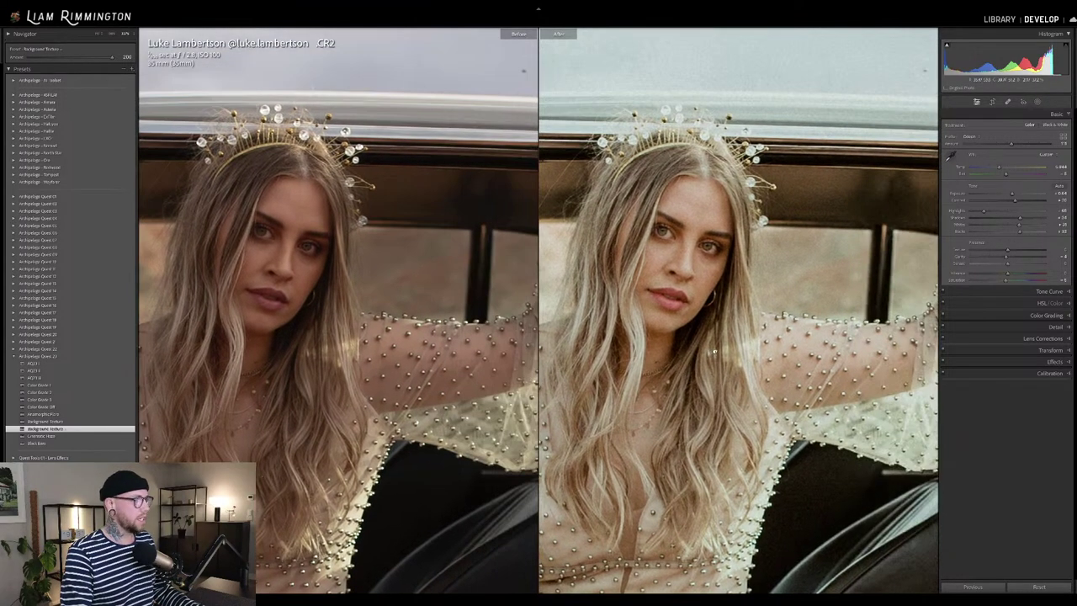
scroll(712, 352, "down", 5)
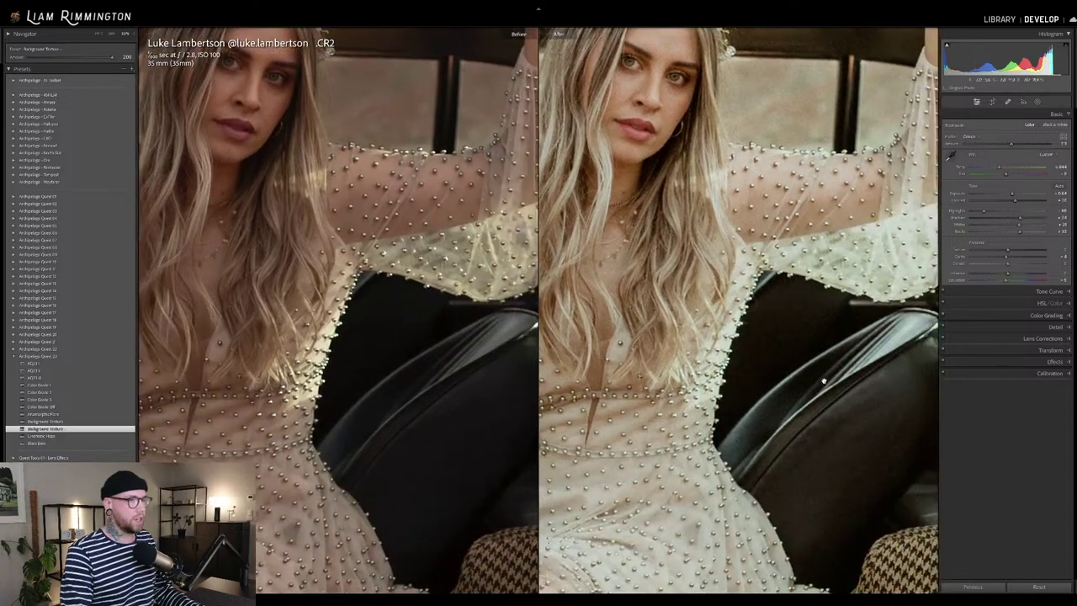
scroll(823, 383, "down", 5)
scroll(823, 383, "right", 3)
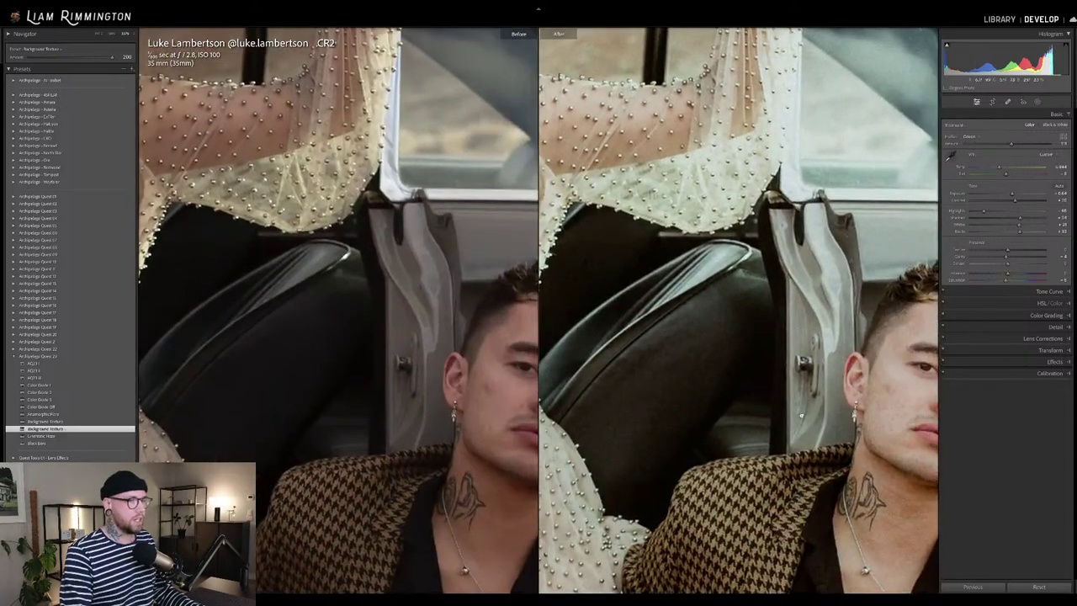
scroll(813, 420, "down", 10)
scroll(813, 421, "right", 2)
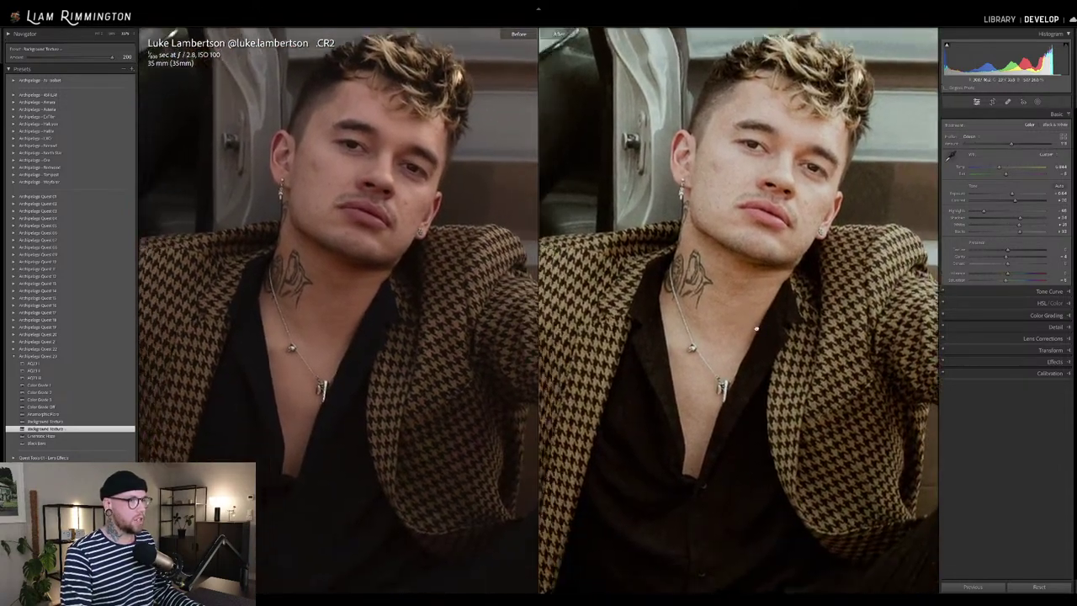
left_click_drag(756, 330, 752, 359)
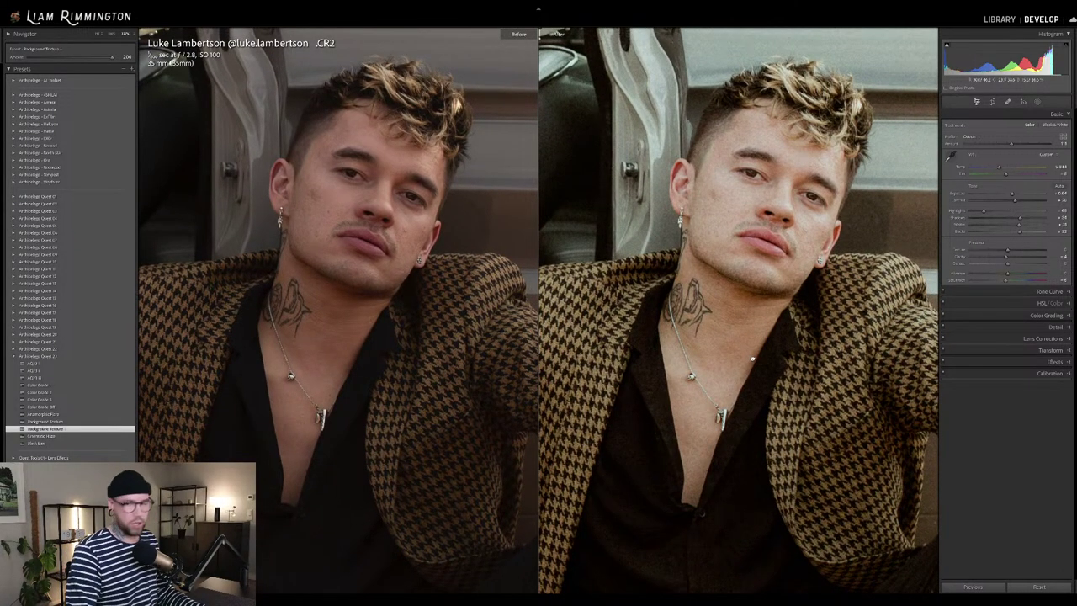
Check the effects settings and compare the couple-by-the-car photo side by side with its original, examining the faces, clothing and ground up close.
left_click(1054, 361)
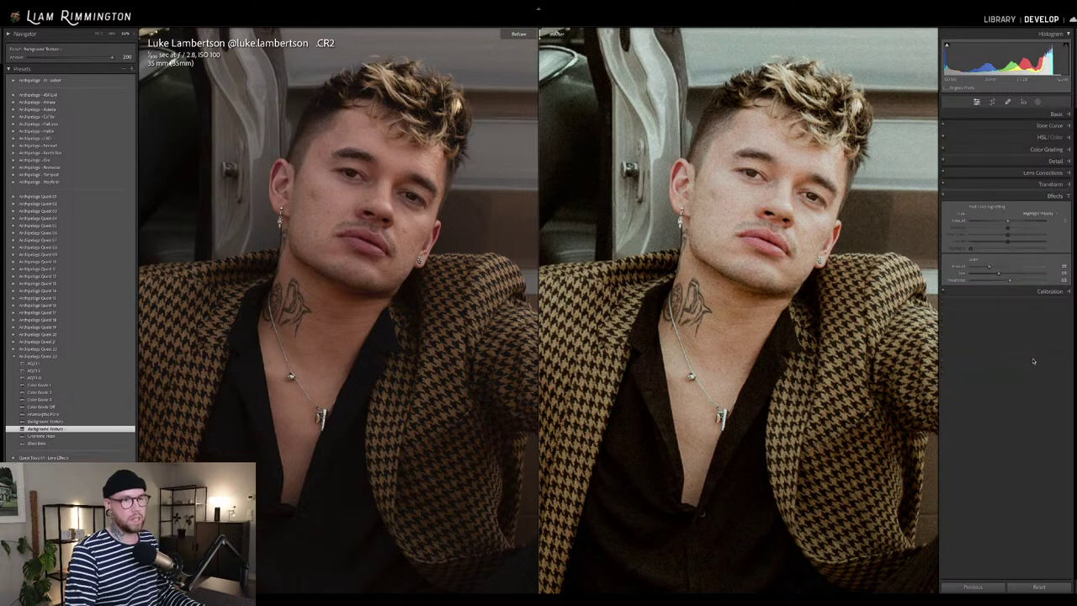
left_click(1056, 113)
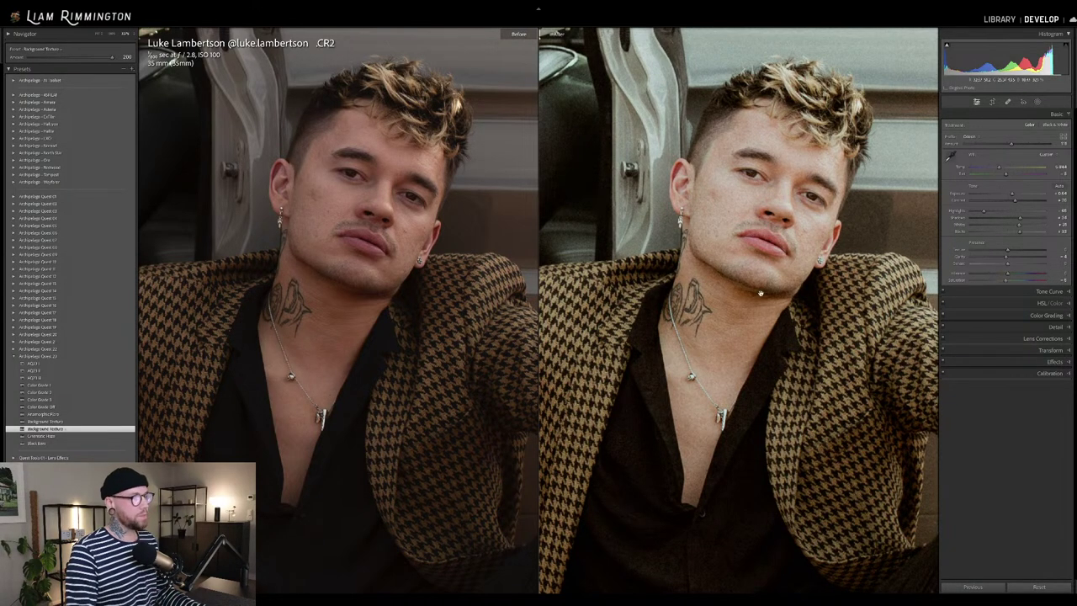
left_click(754, 289)
scroll(539, 358, "down", 3)
scroll(540, 311, "down", 2)
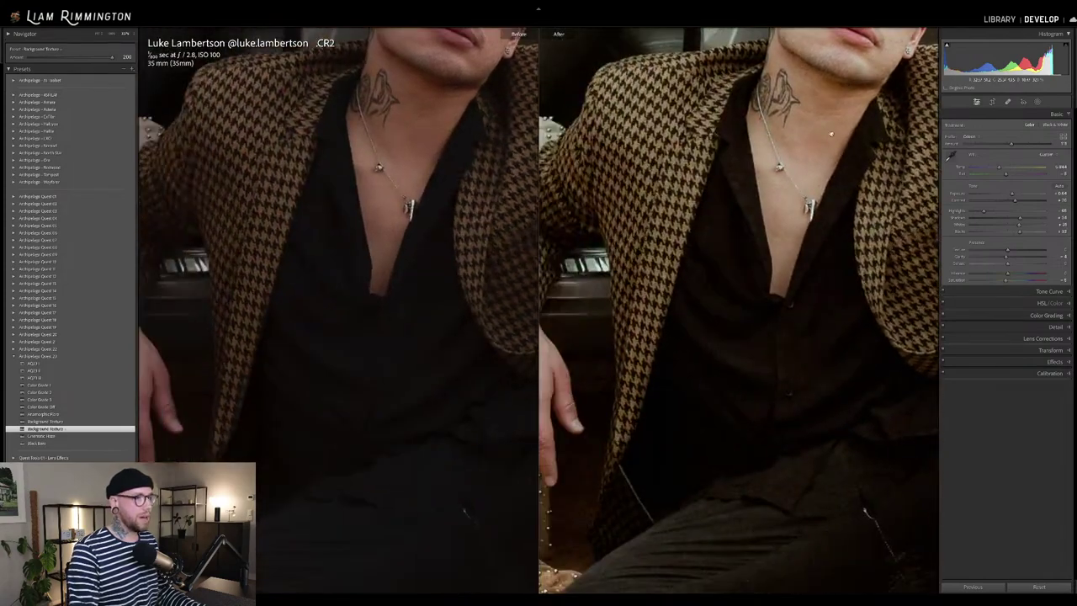
scroll(539, 312, "up", 8)
scroll(791, 461, "up", 6)
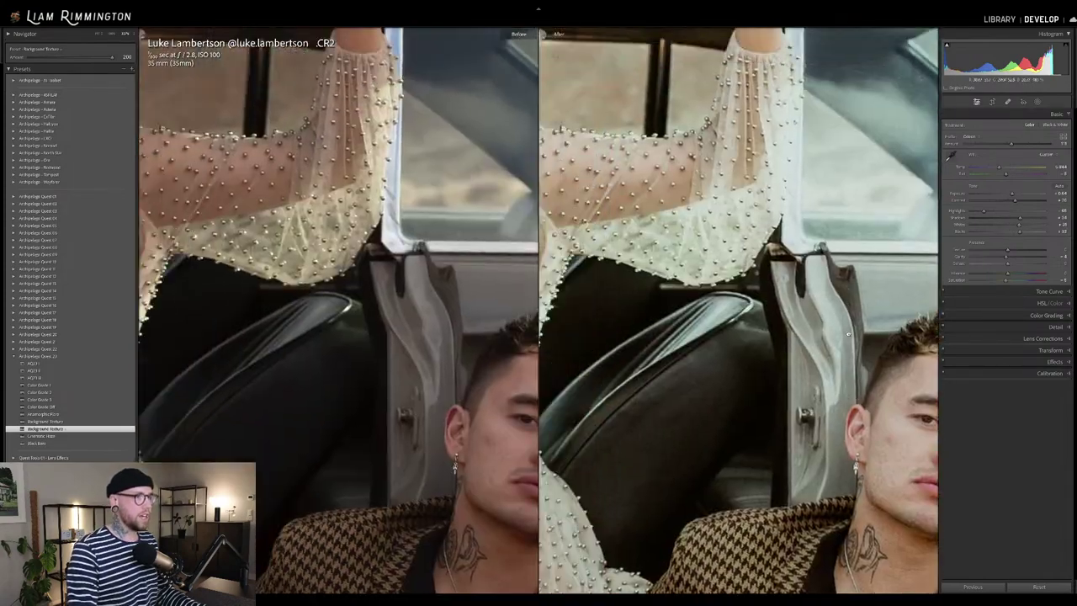
key("z")
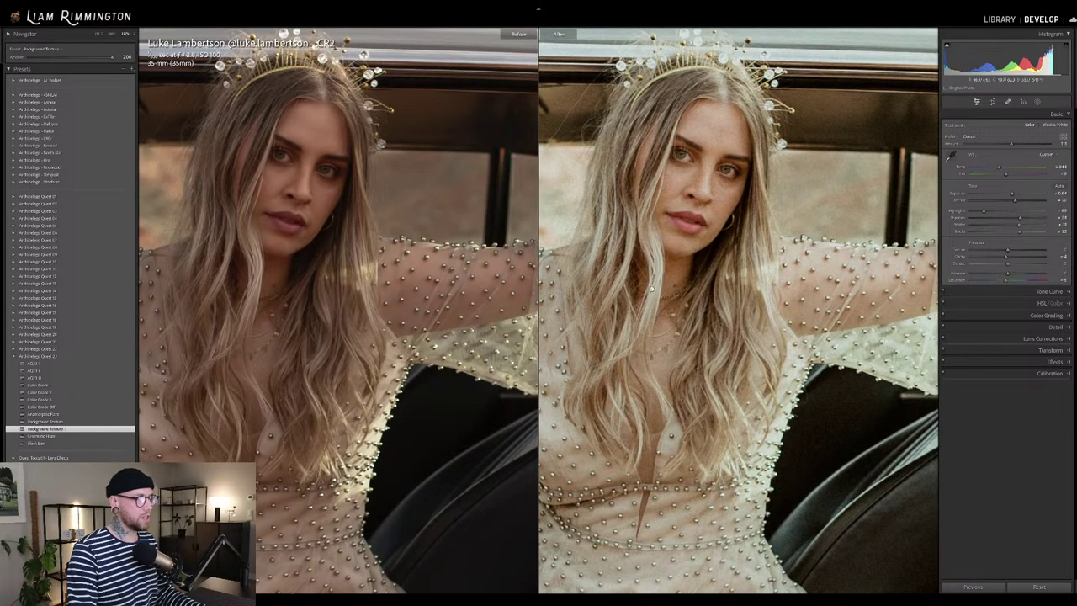
left_click(742, 250)
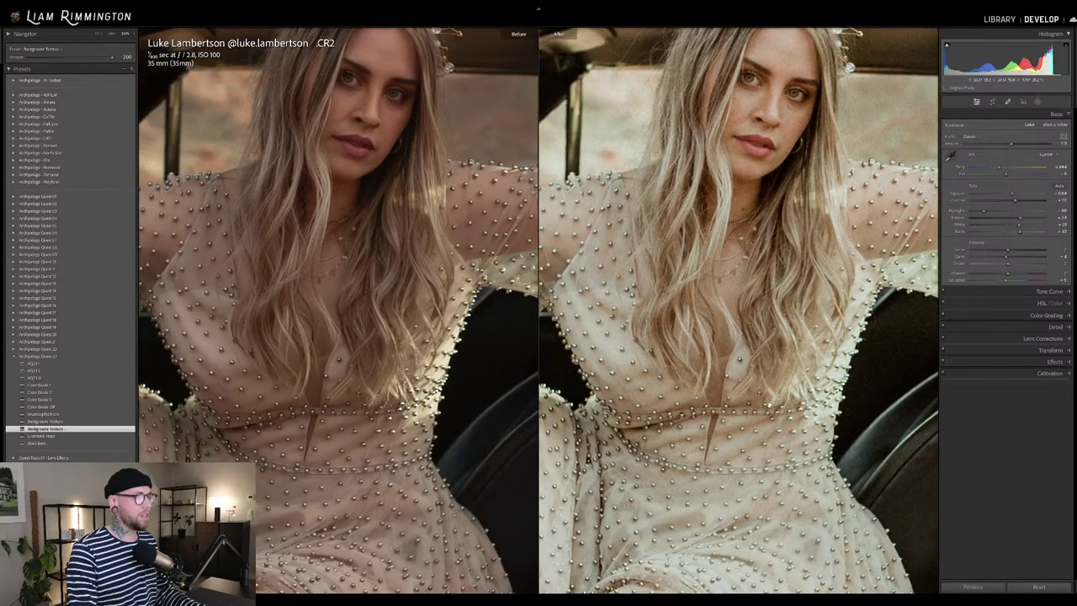
scroll(793, 372, "down", 10)
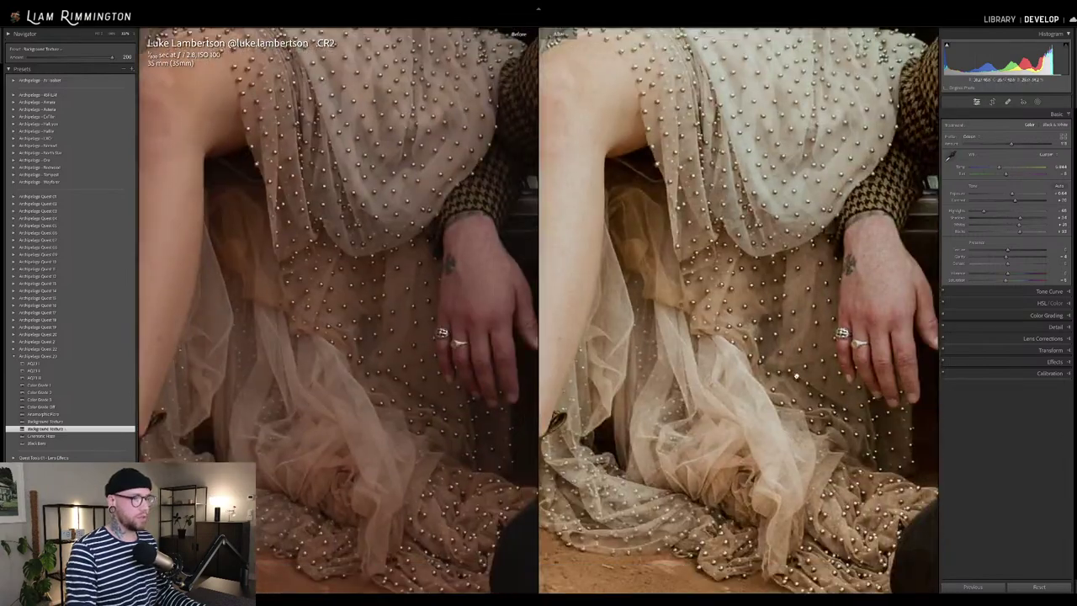
scroll(793, 372, "down", 10)
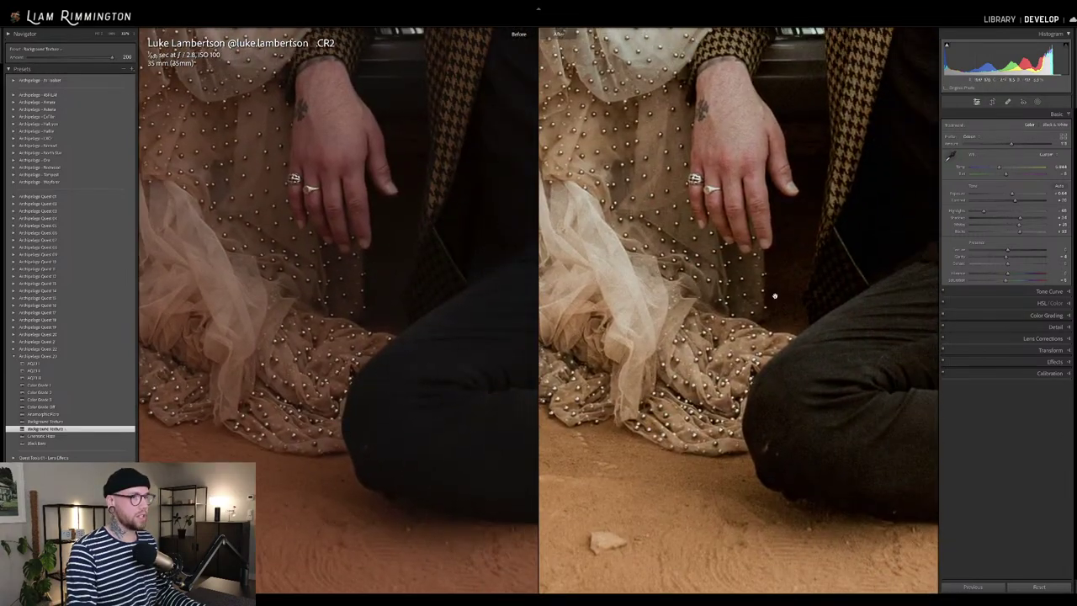
left_click(788, 278)
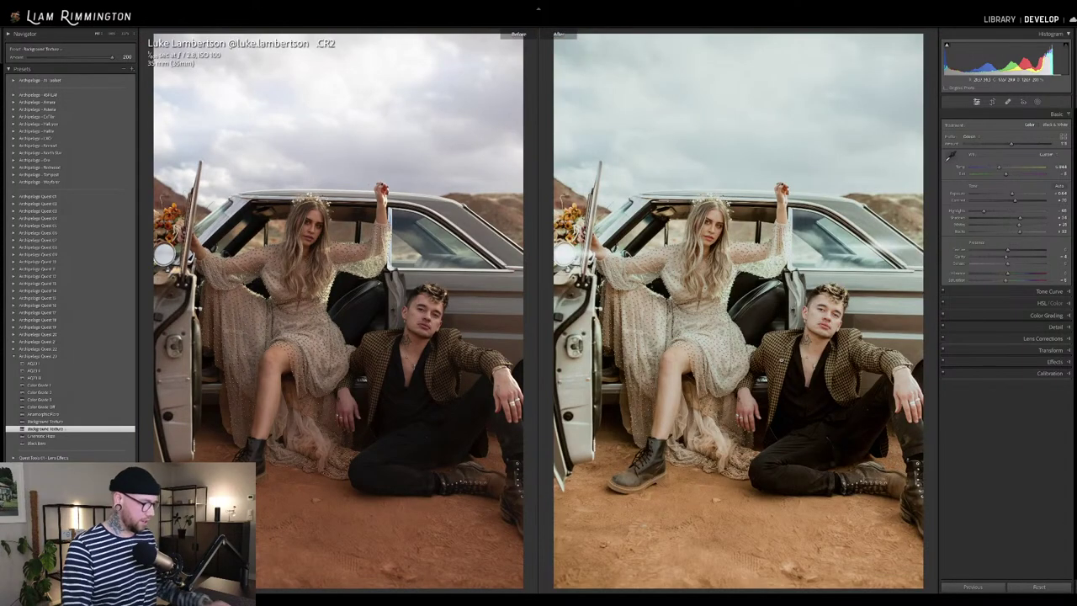
key("y")
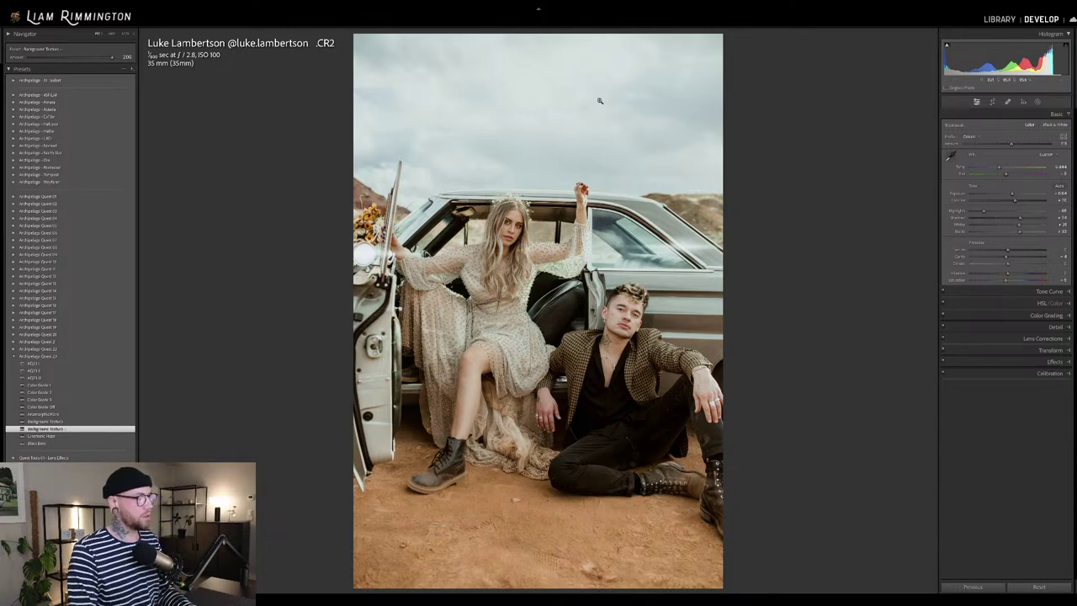
Apply the Sky Saver preset from the AI collection at an amount of 82 and compare the sky with the unedited photo.
left_click(12, 80)
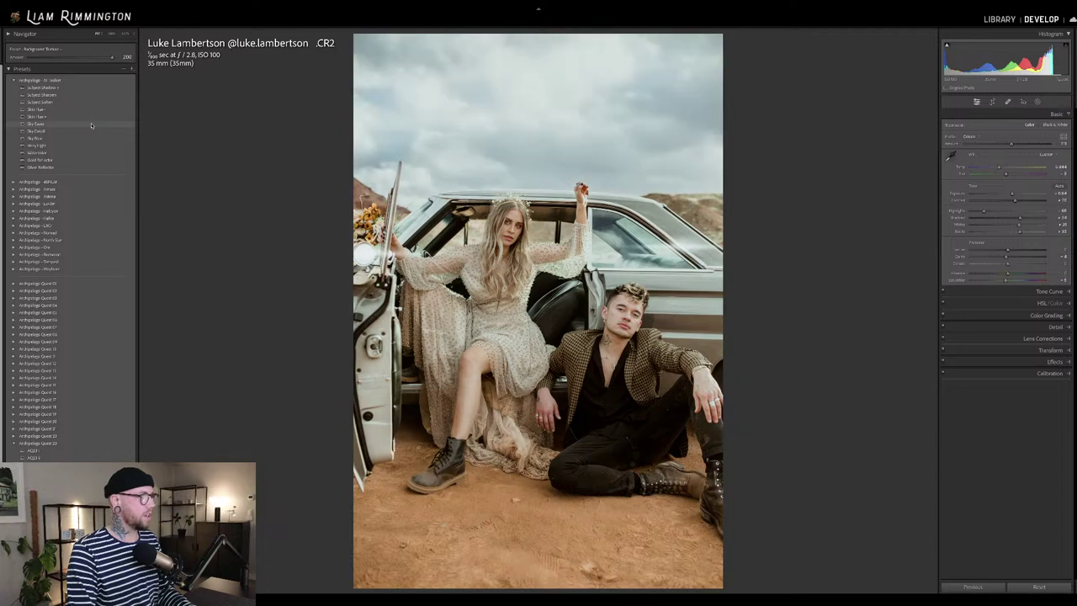
left_click(90, 125)
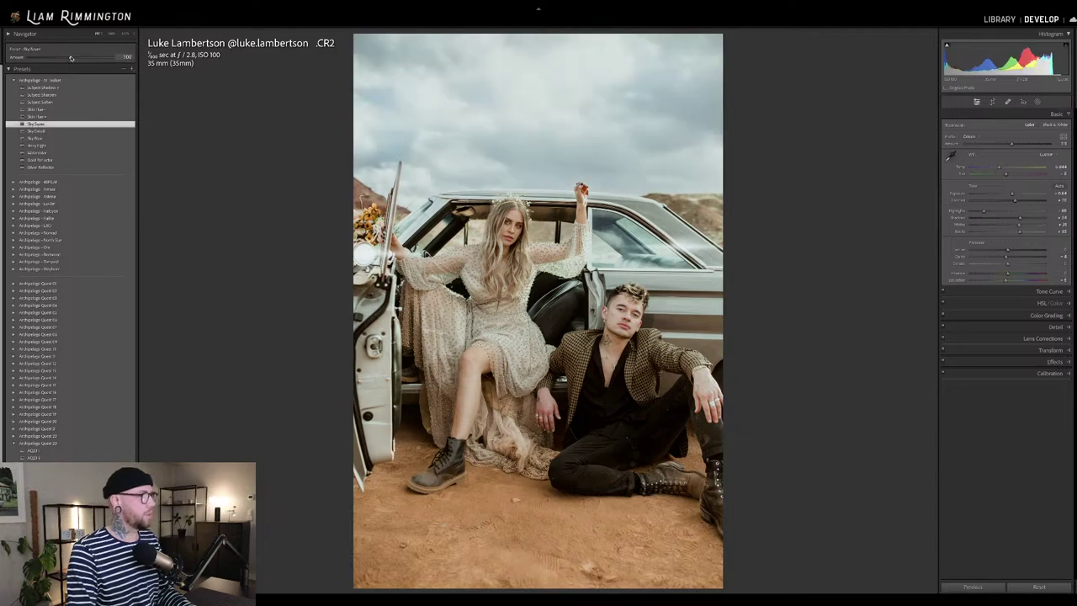
left_click_drag(112, 59, 63, 68)
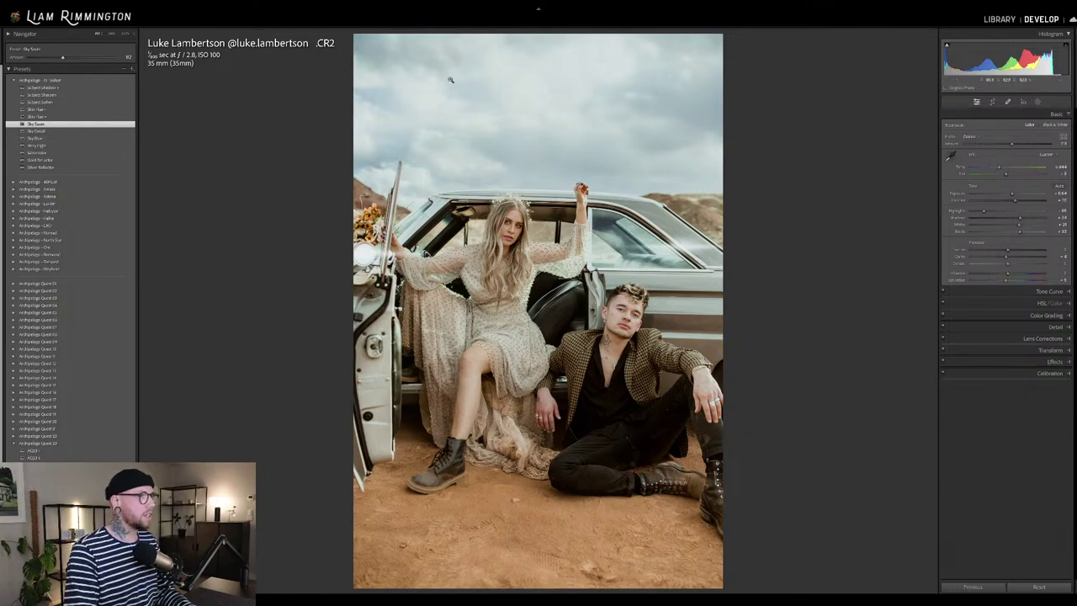
key("backslash")
key("backslash")
key("backslash")
key("backslash")
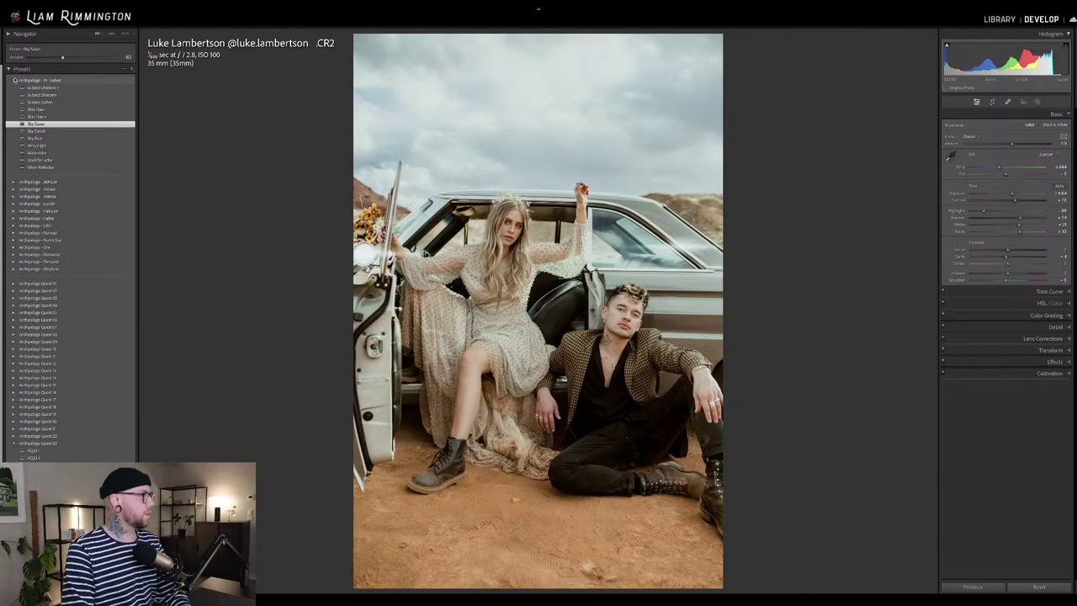
left_click(13, 80)
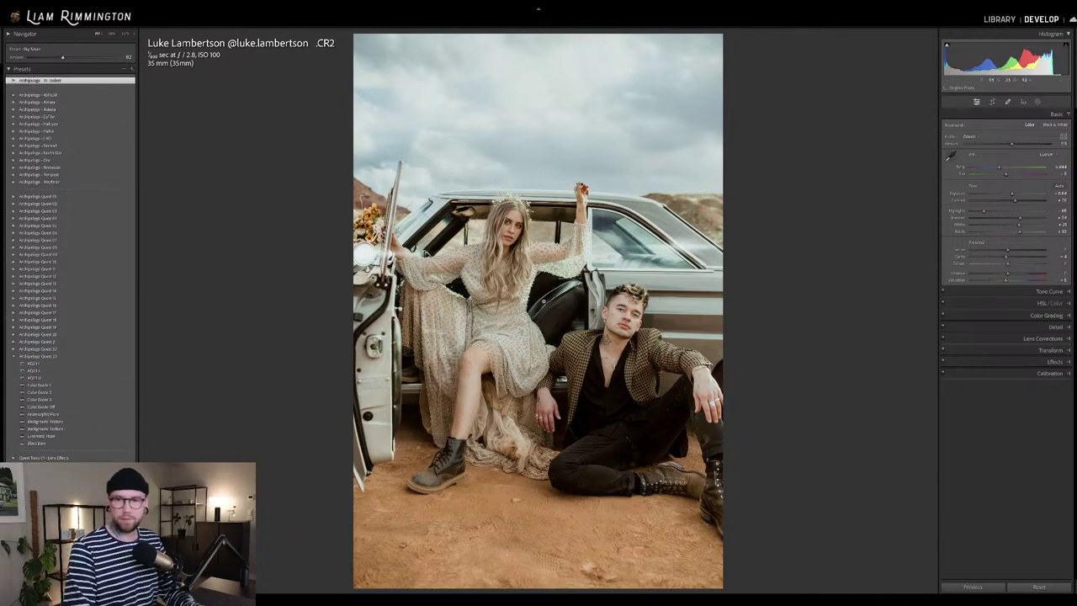
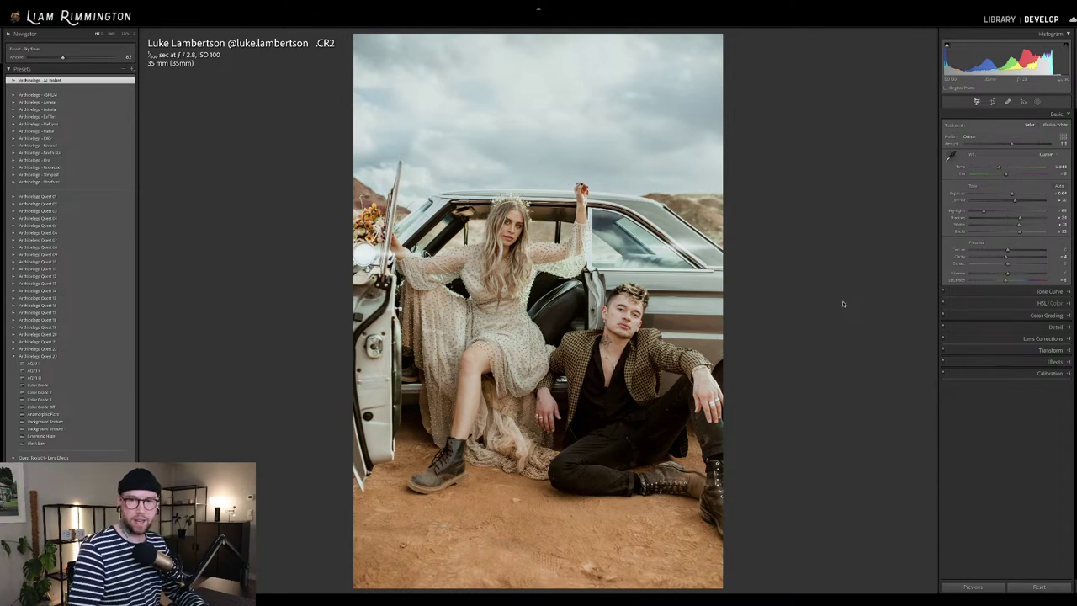
Open the photo of the couple against the rock wall for editing and warm its white balance temperature.
key("g")
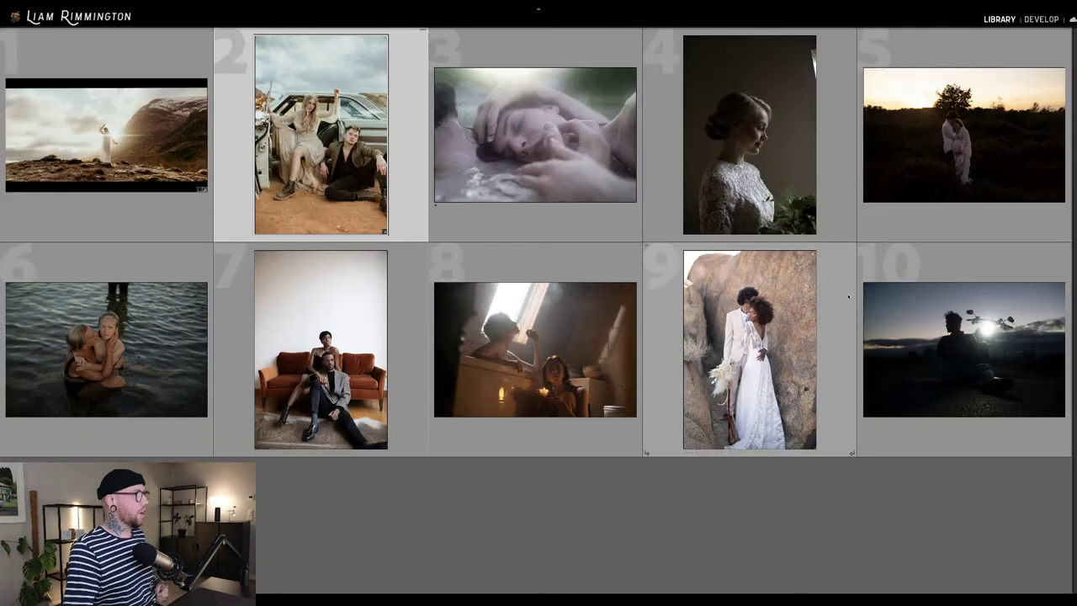
left_click(851, 298)
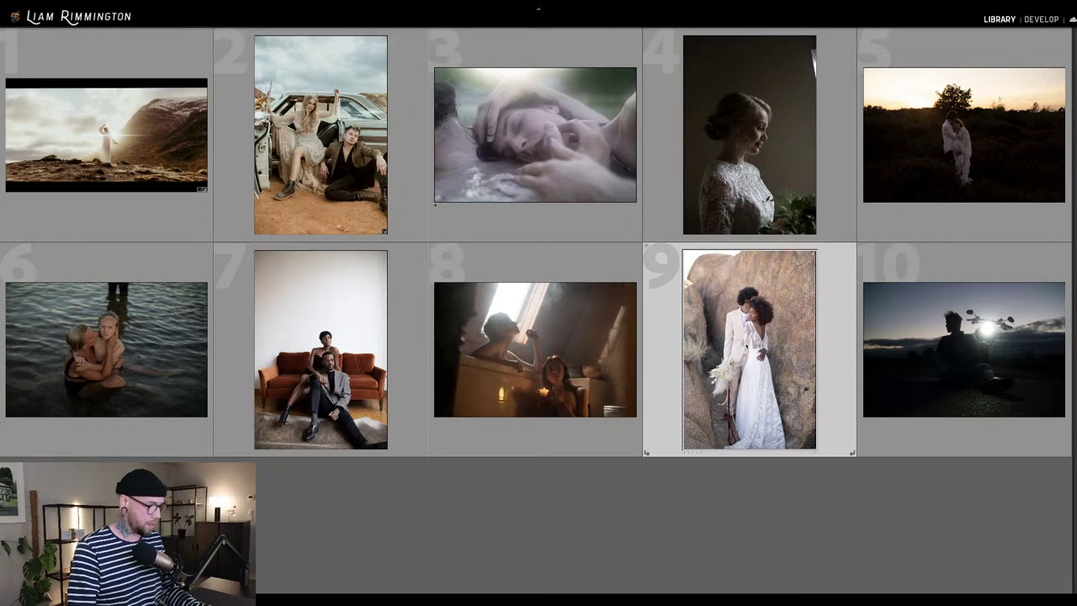
key("d")
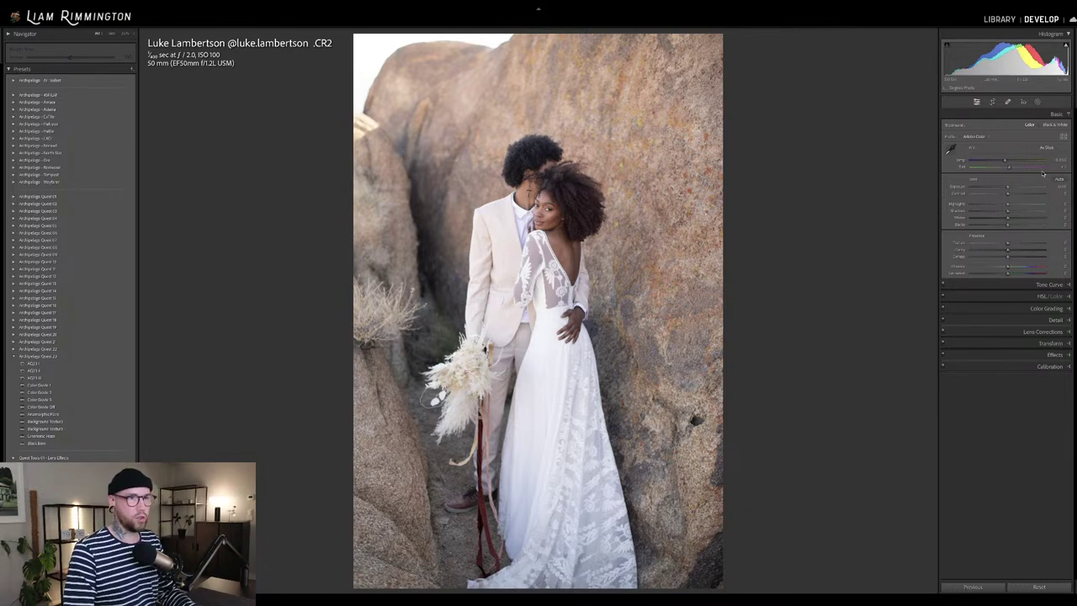
left_click_drag(1005, 161, 1019, 161)
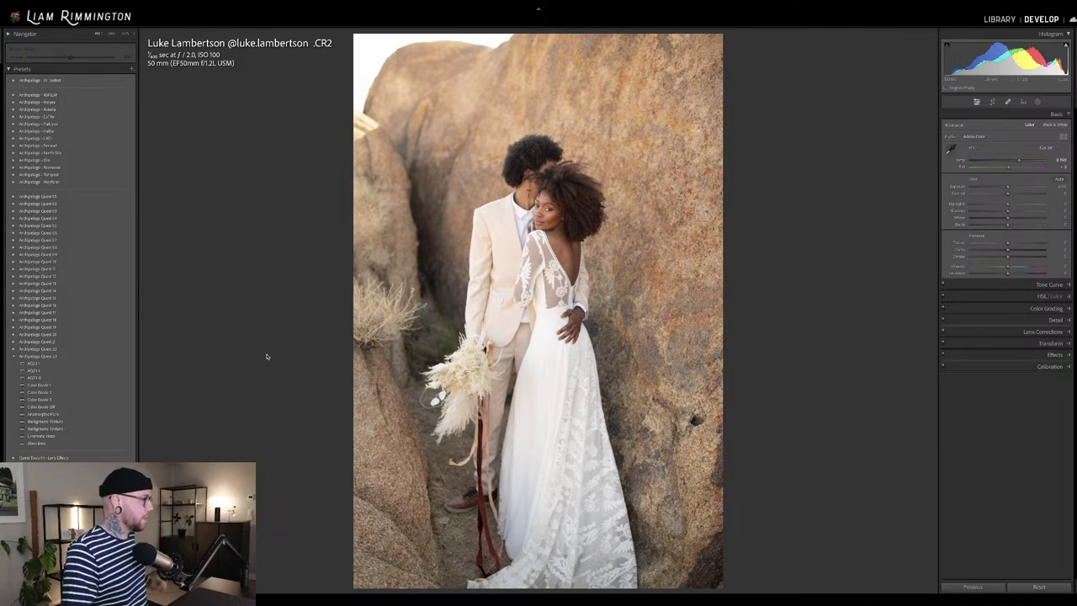
Apply the AQ23 I preset, trying stronger amounts up to 200 and the AQ23 II variant before returning to AQ23 I at 100.
left_click(118, 363)
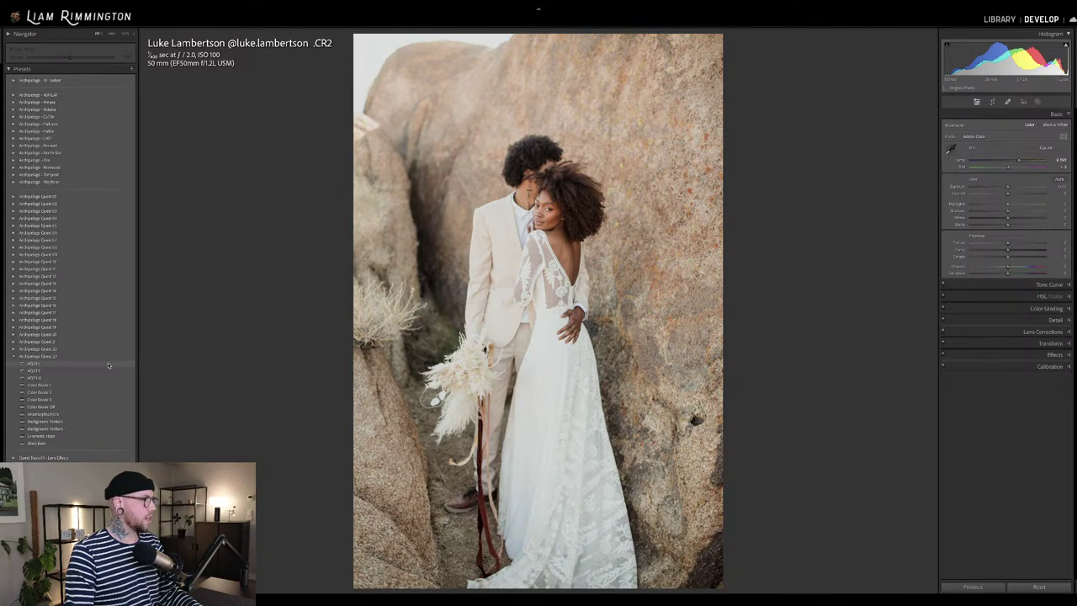
left_click(108, 365)
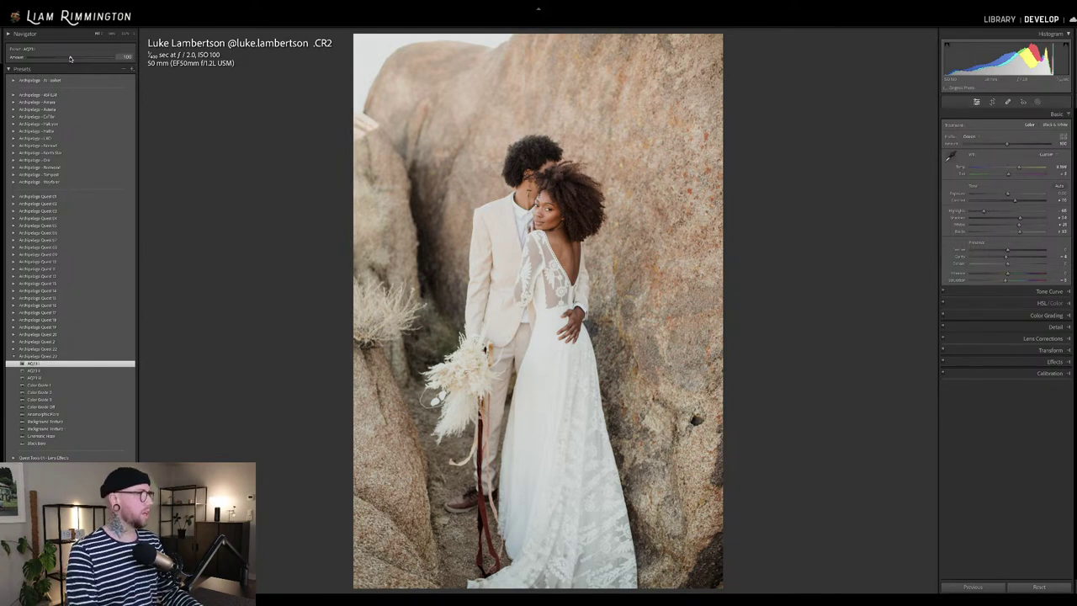
left_click_drag(71, 59, 137, 69)
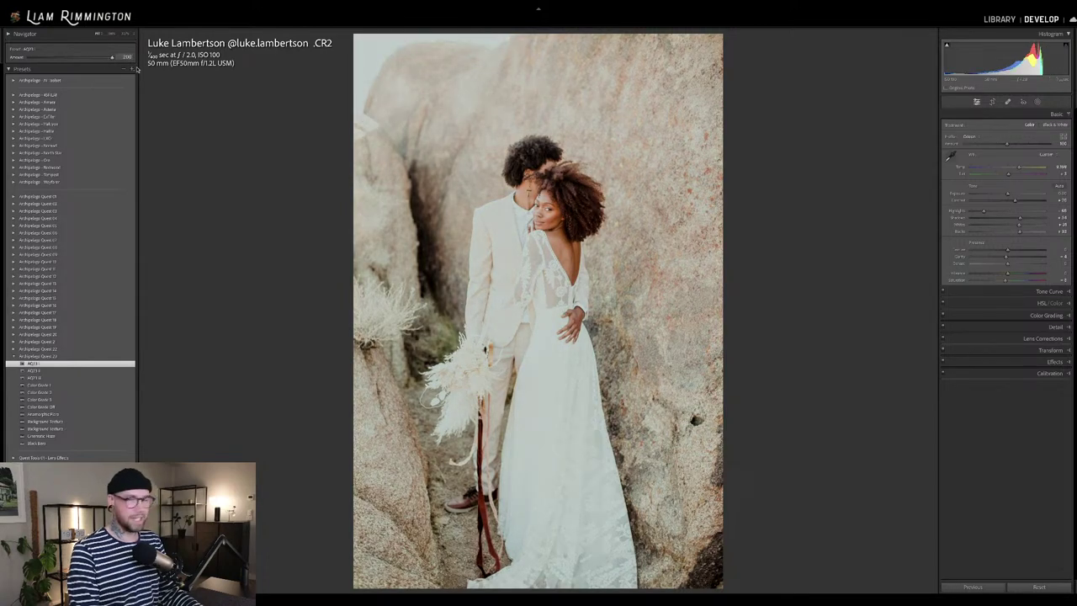
key("ctrl+z")
mouse_move(71, 58)
left_mouse_down()
mouse_move(86, 62)
mouse_move(66, 65)
mouse_move(80, 67)
left_mouse_up()
key("ctrl+z")
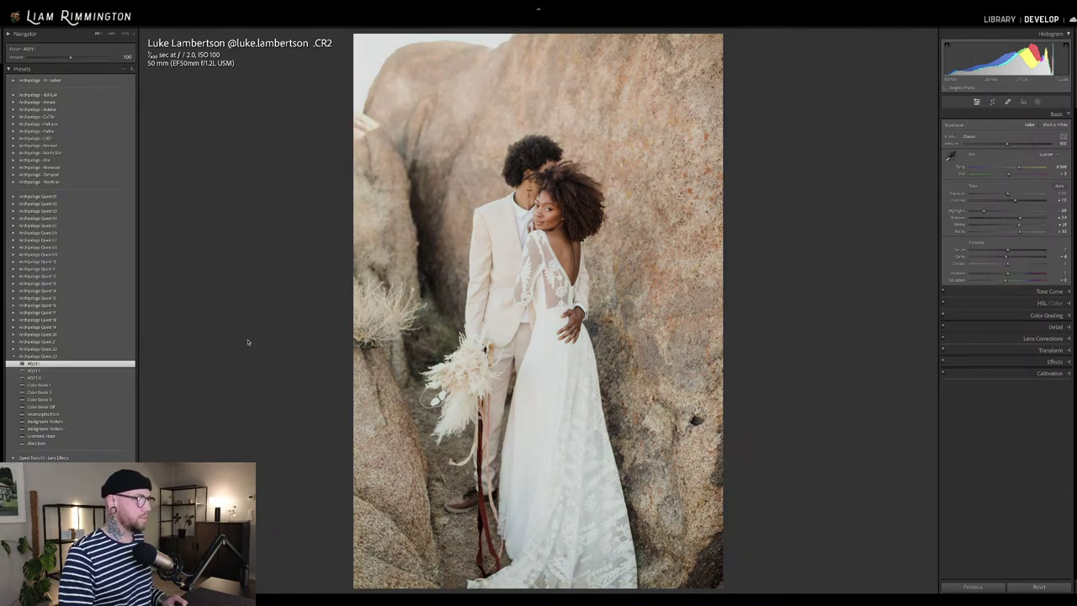
mouse_move(998, 148)
left_mouse_down()
mouse_move(937, 158)
mouse_move(1064, 161)
mouse_move(988, 154)
mouse_move(1008, 155)
left_mouse_up()
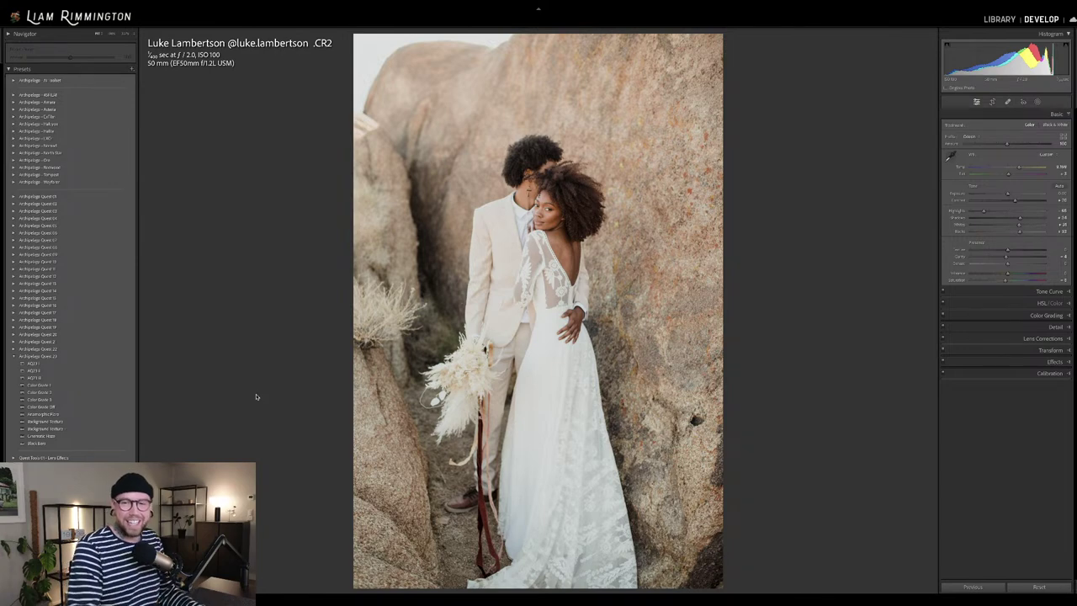
left_click(109, 372)
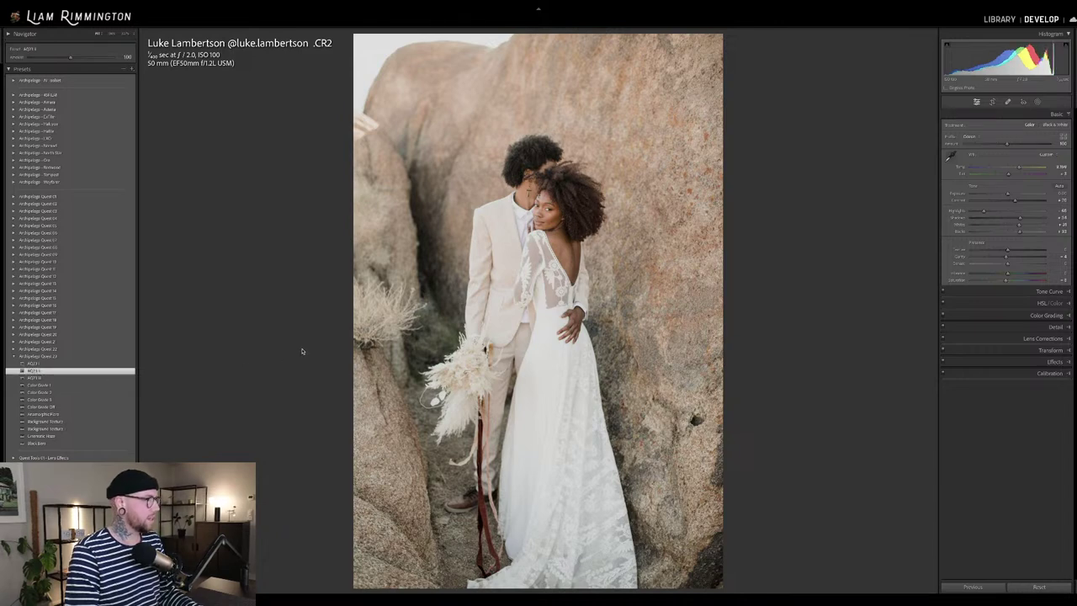
left_click(80, 364)
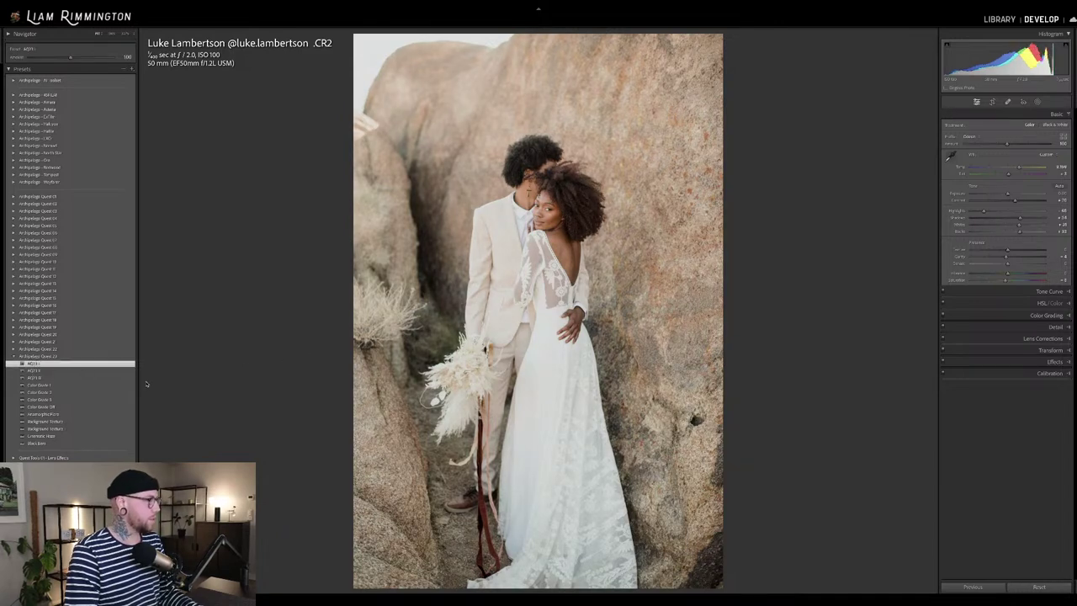
Apply the Color Grade 2 preset at an amount of 100 and lower the profile amount to about 35.
left_click(84, 392)
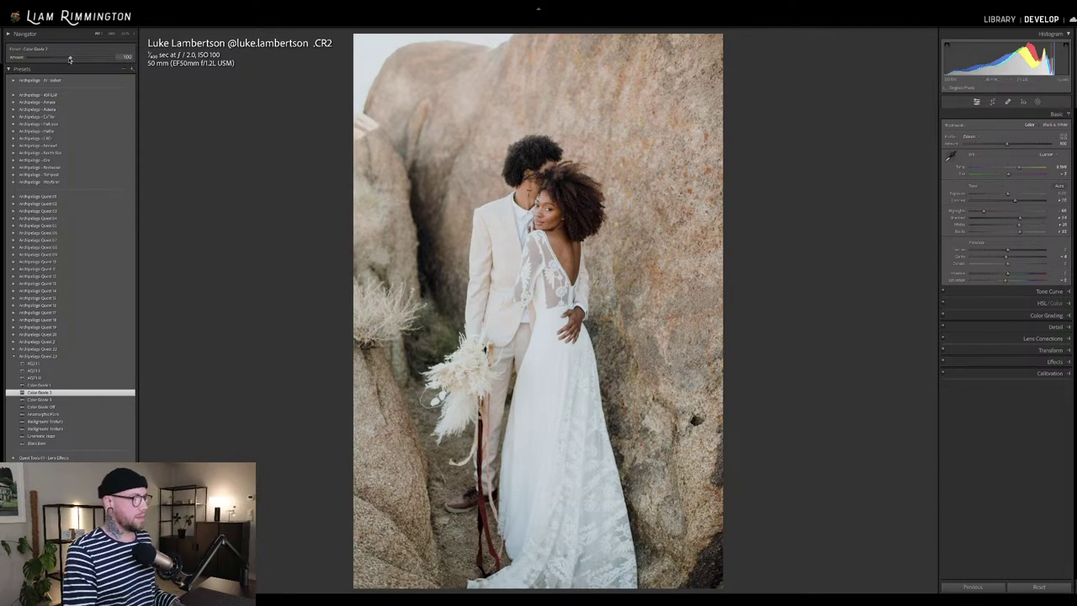
mouse_move(71, 58)
left_mouse_down()
mouse_move(112, 58)
mouse_move(83, 70)
left_mouse_up()
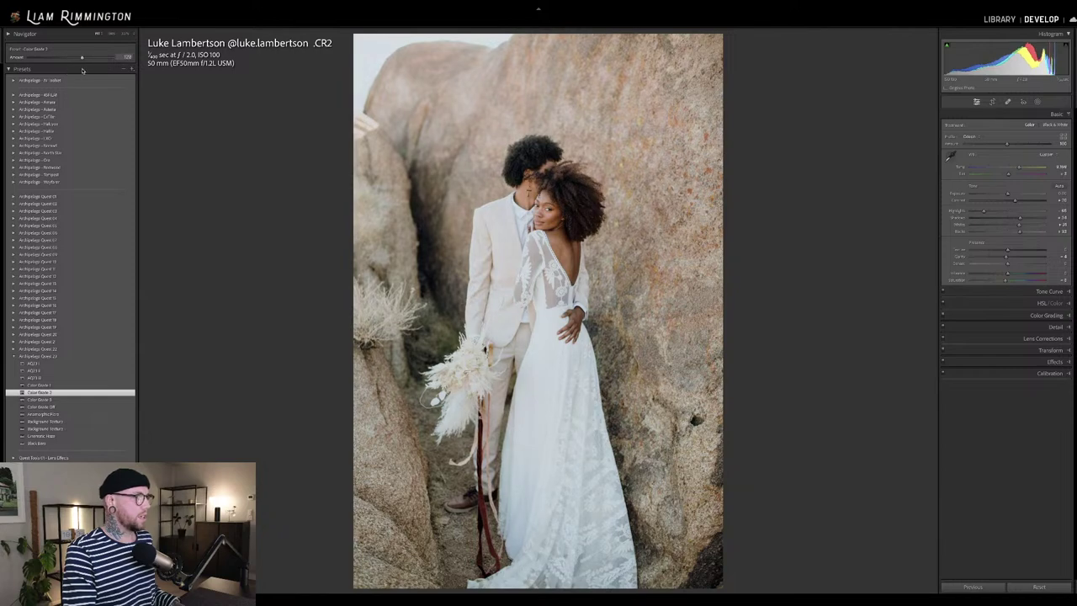
double_click(16, 57)
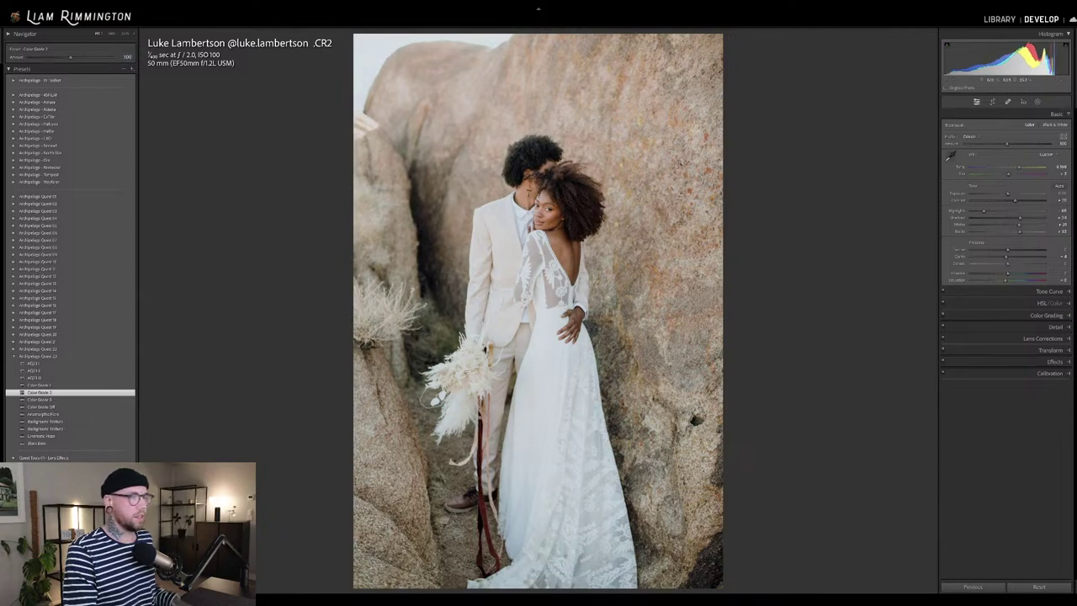
left_click_drag(1007, 143, 978, 153)
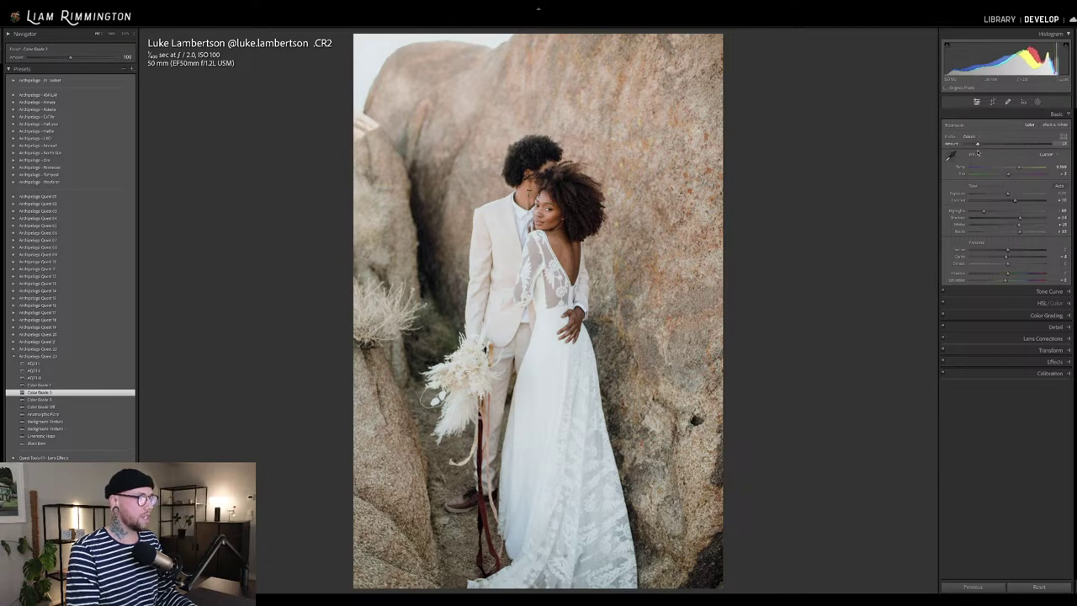
Compare the couple-by-the-rock edit with the unedited photo and examine the bride's skin and dress up close.
key("backslash")
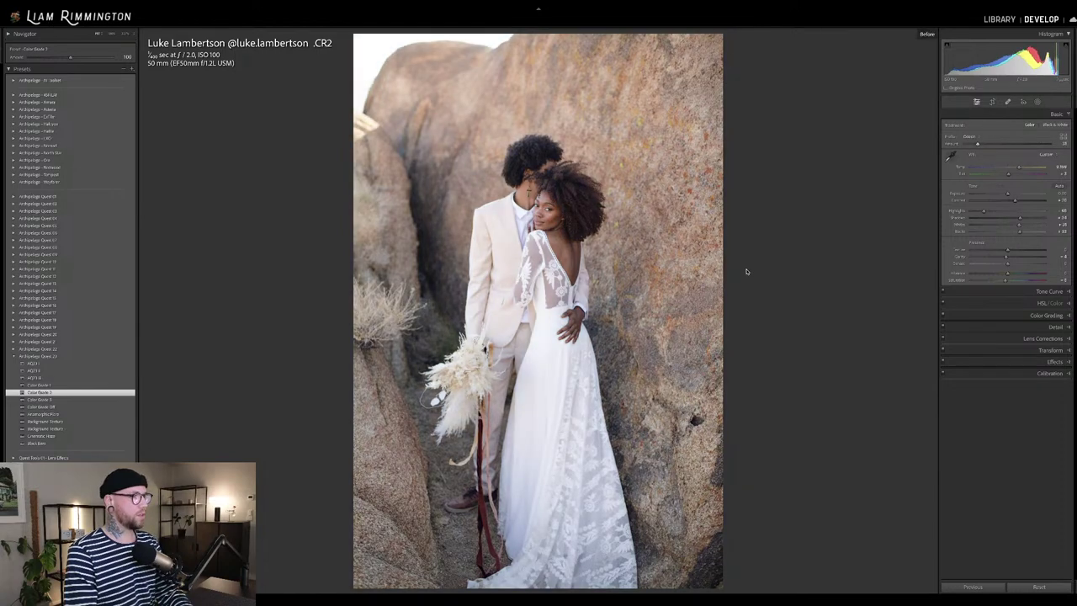
key("backslash")
key("backslash")
key("backslash")
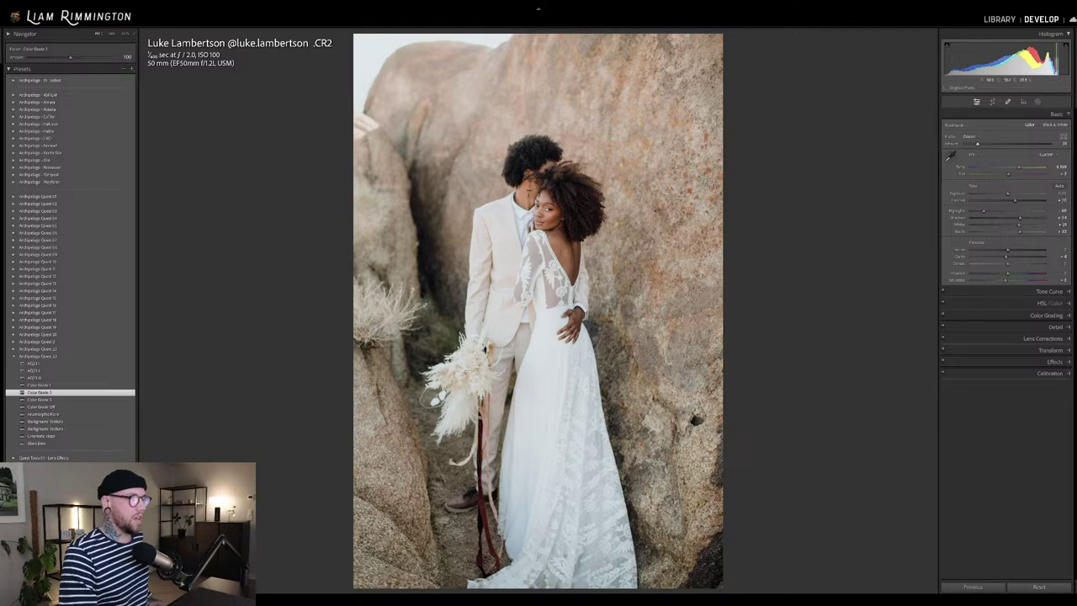
left_click(631, 253)
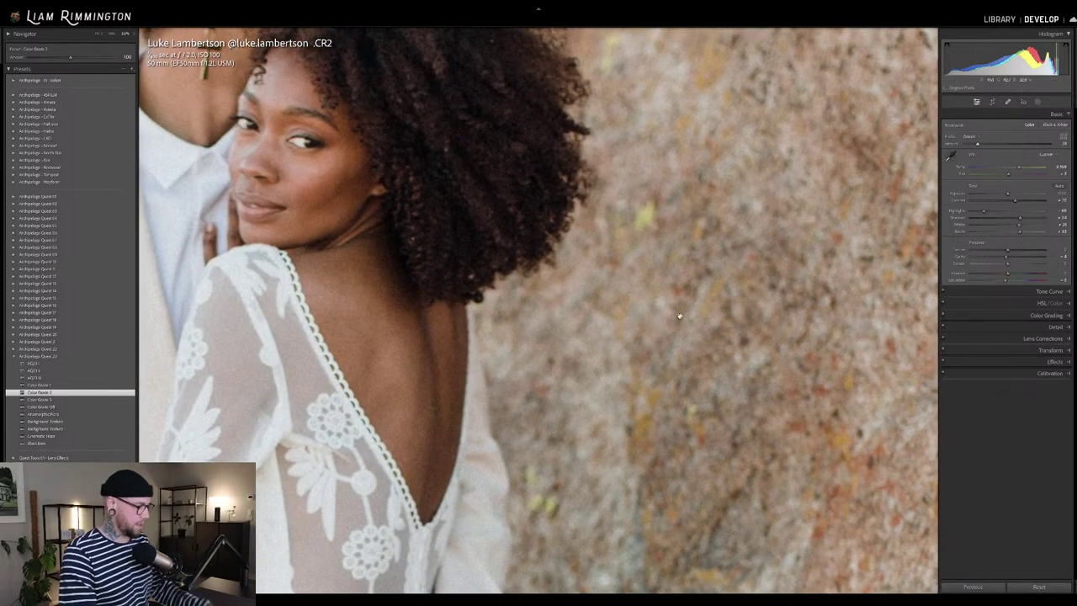
left_click(653, 321)
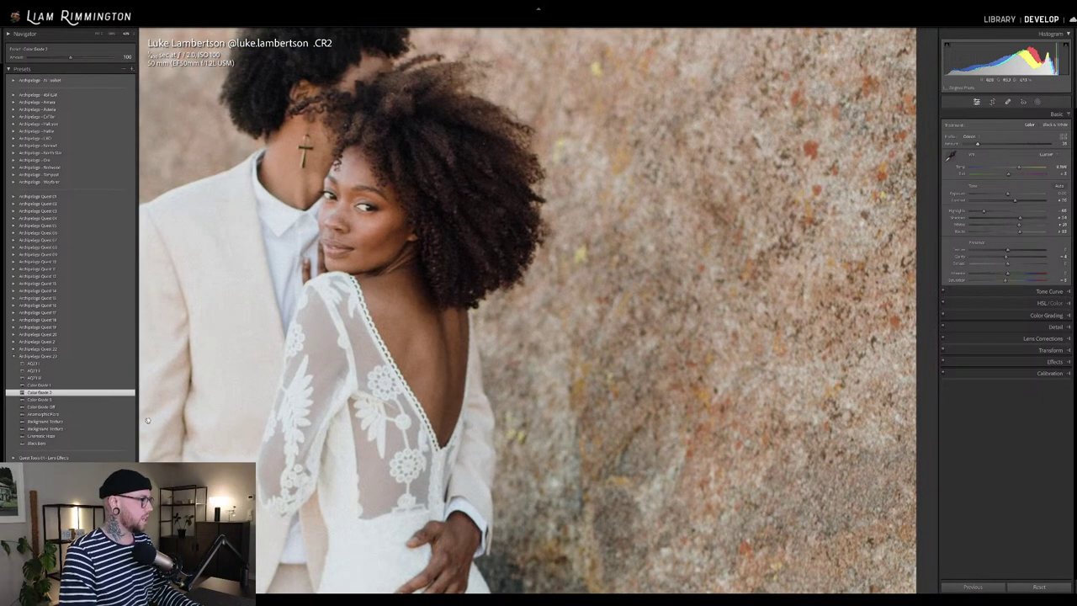
Apply the Background Texture - preset to the couple-by-the-rock photo, trying amounts up to 200 before resetting the amount to 100.
left_click(85, 422)
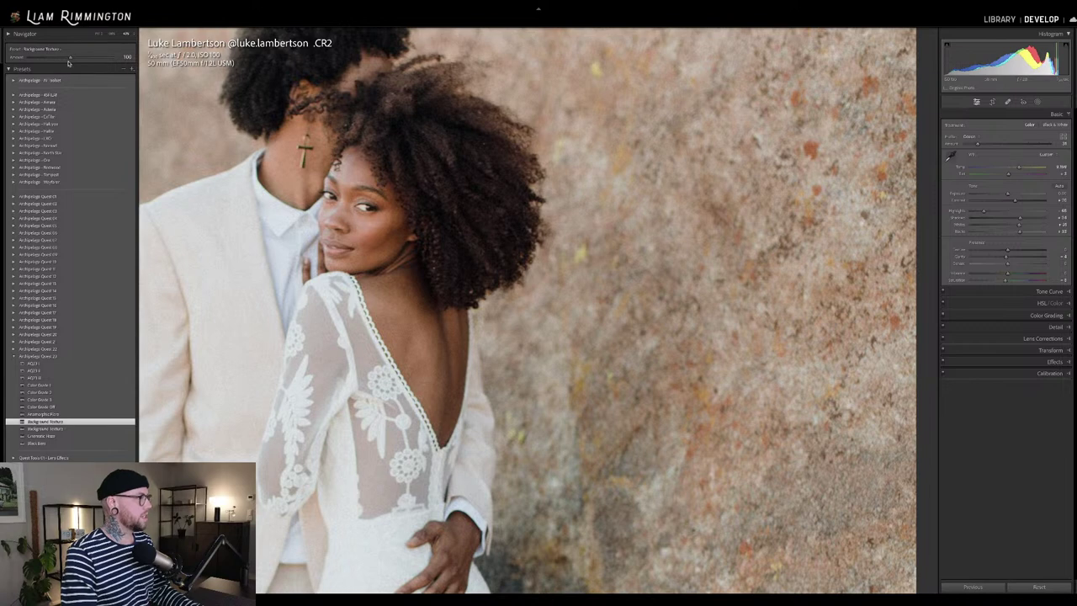
left_click_drag(7, 65, 112, 56)
left_click_drag(35, 57, 112, 56)
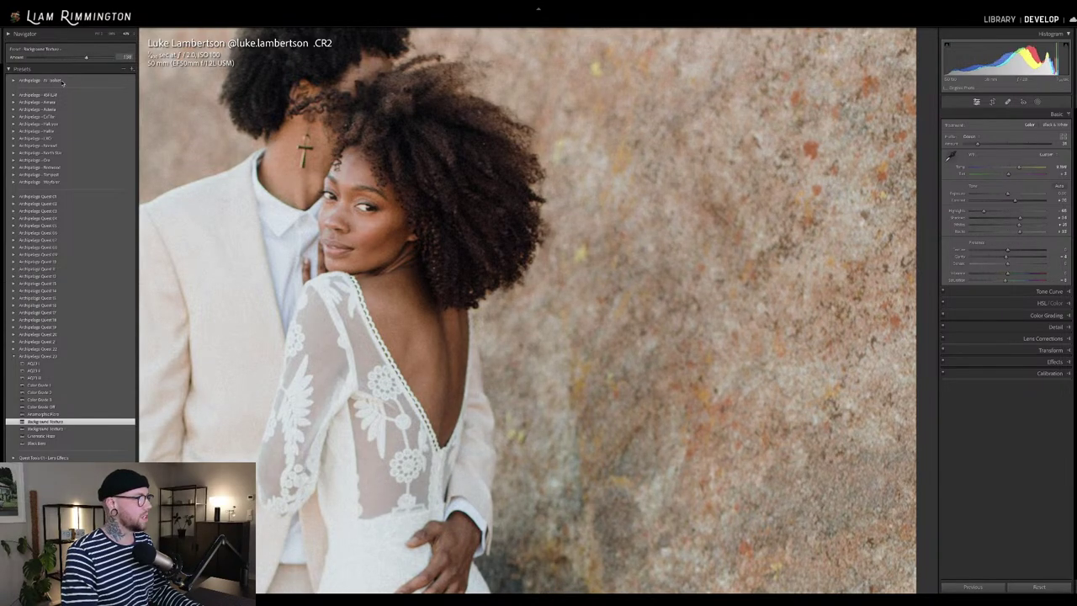
left_click_drag(78, 81, 191, 79)
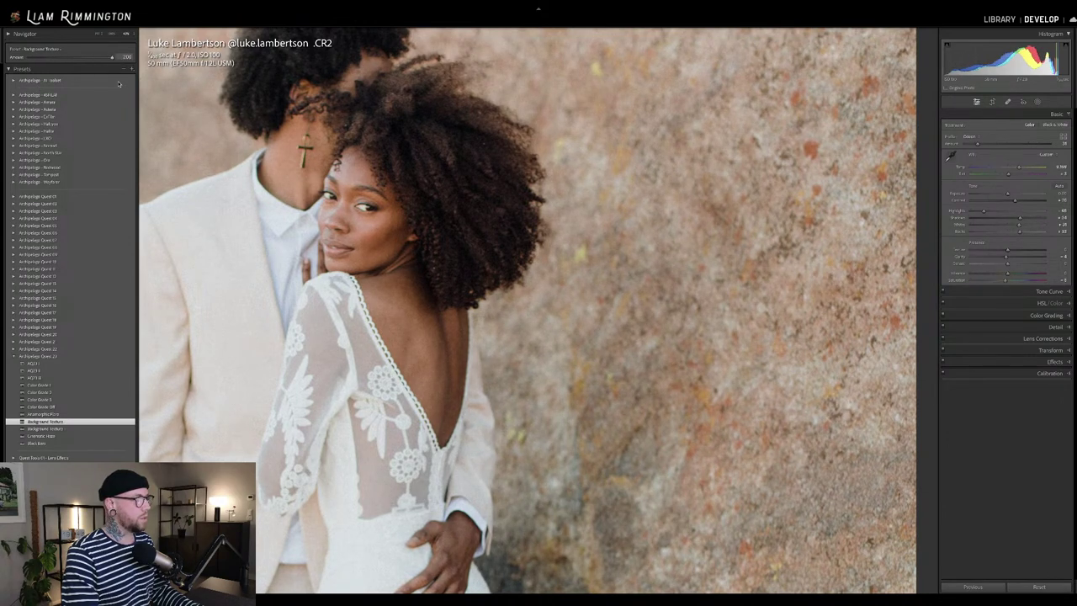
left_click_drag(110, 79, 42, 93)
left_click_drag(116, 88, 42, 84)
double_click(19, 57)
left_click(301, 151)
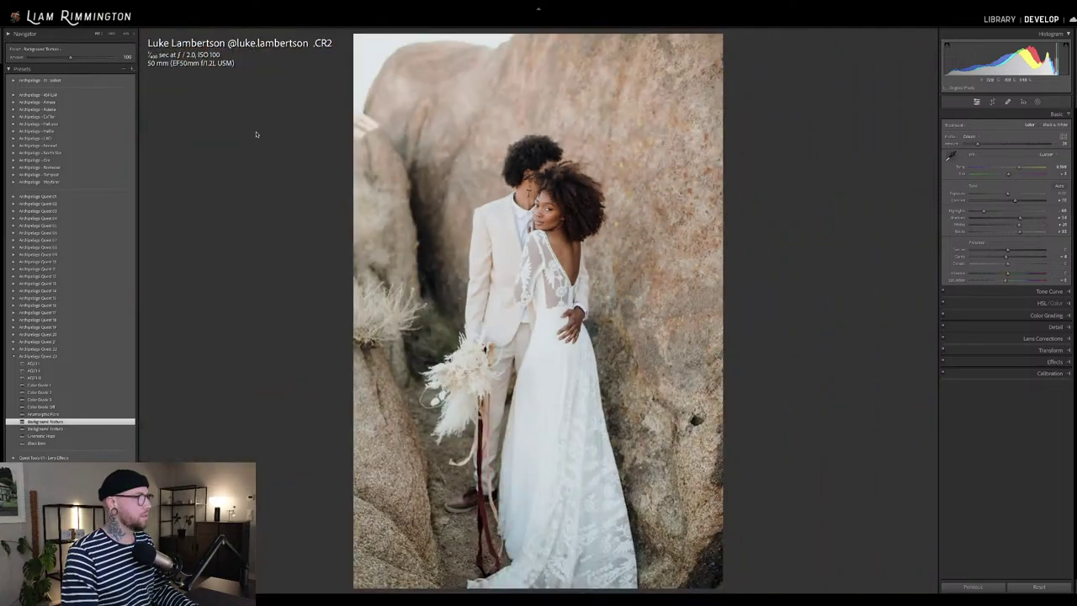
left_click_drag(17, 58, 152, 67)
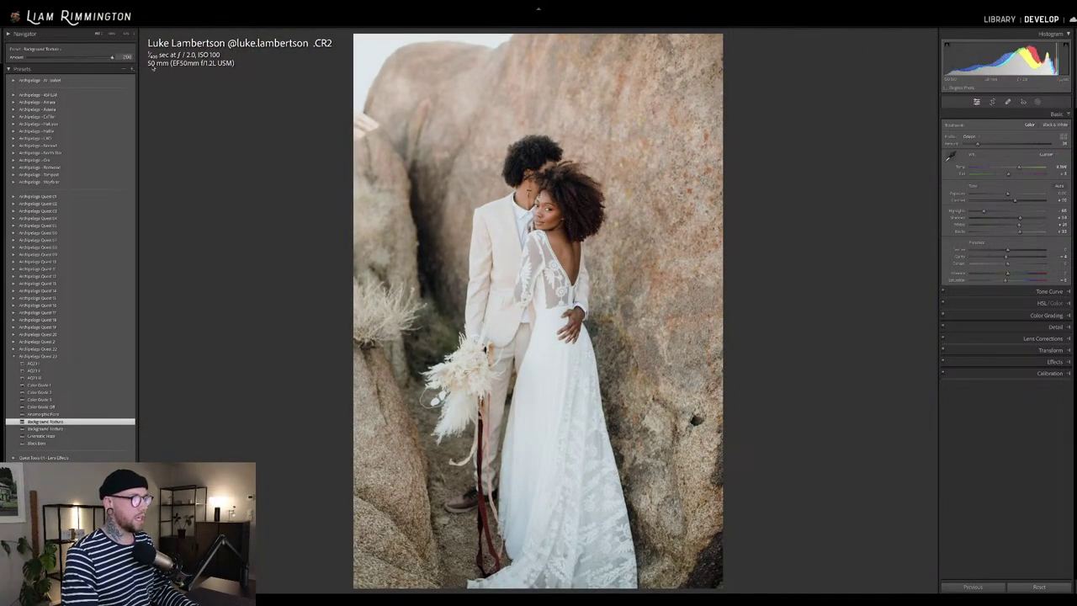
double_click(22, 59)
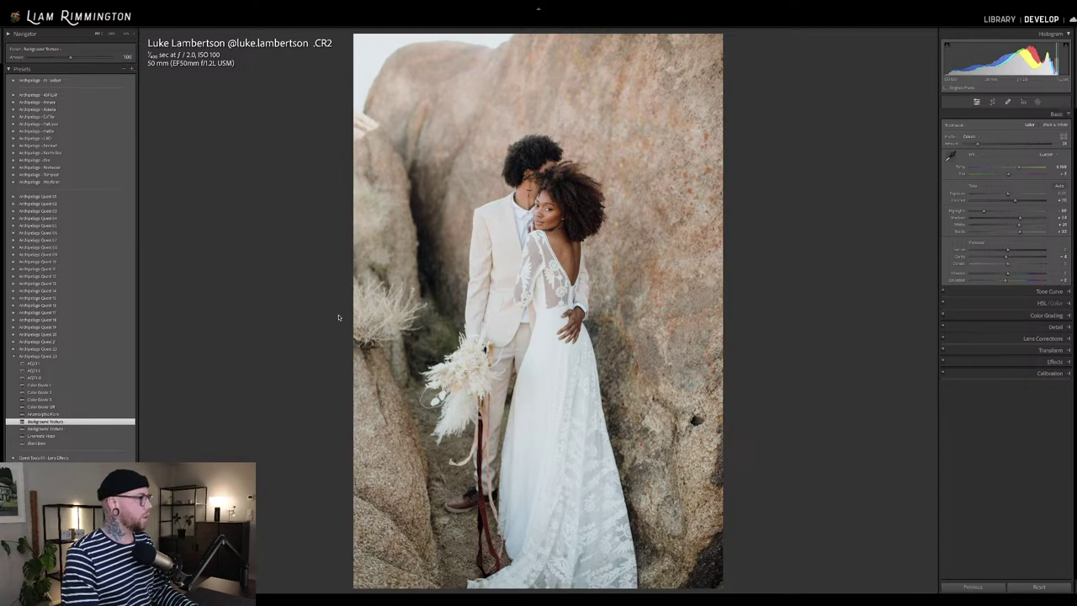
Apply the Background Texture + preset, trying an amount of 200 before settling on about 130.
left_click(132, 428)
left_click_drag(71, 57, 128, 57)
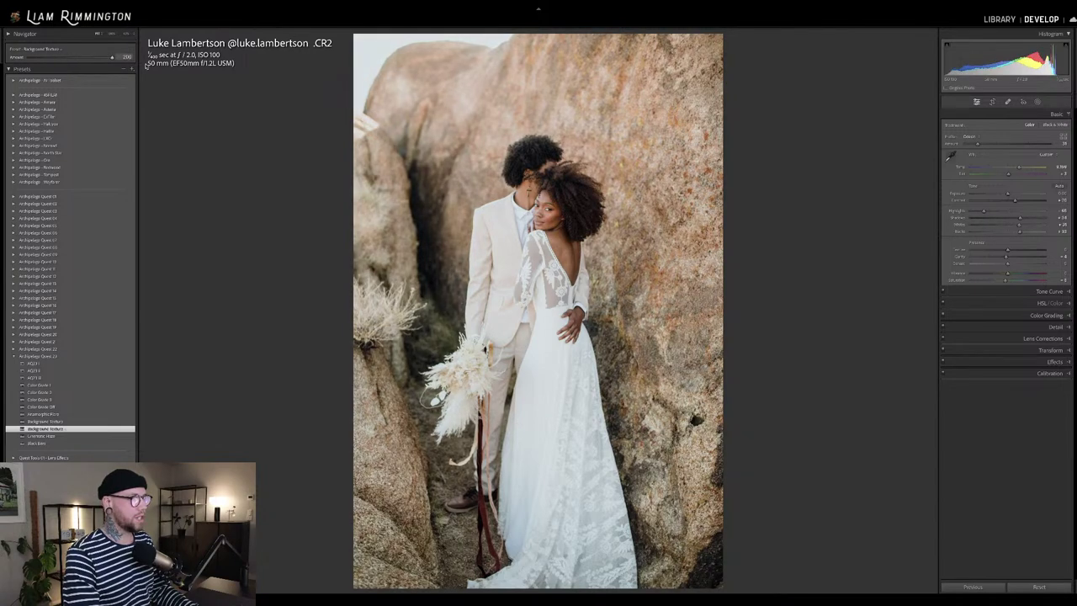
mouse_move(80, 70)
left_mouse_down()
mouse_move(115, 72)
mouse_move(83, 78)
left_mouse_up()
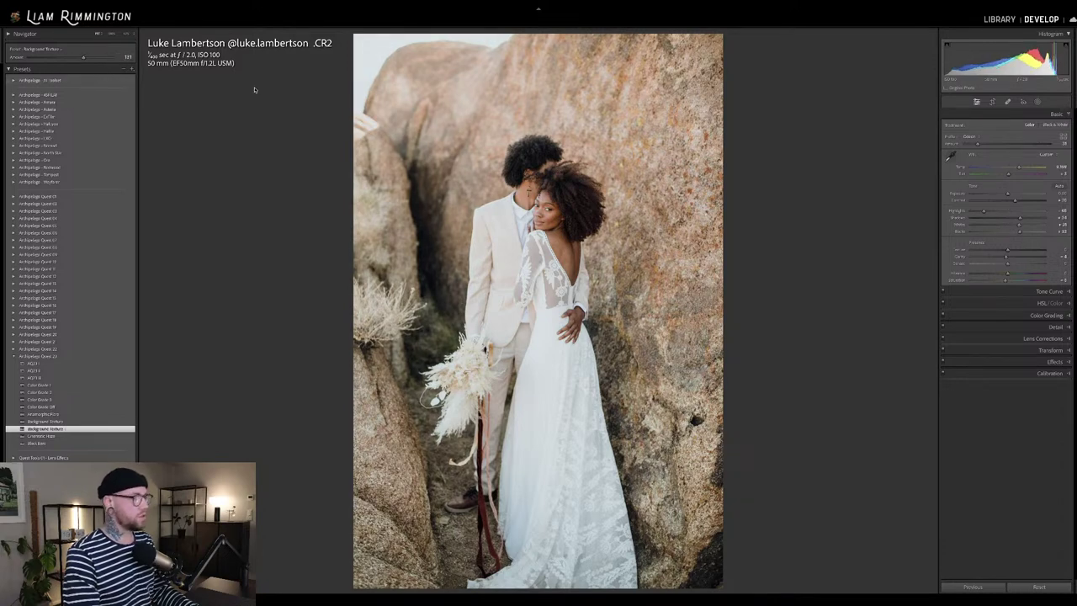
Compare the couple-by-the-rock edit repeatedly with the unedited photo, examining the rock texture and overall color.
key("backslash")
key("backslash")
key("backslash")
key("backslash")
key("backslash")
key("backslash")
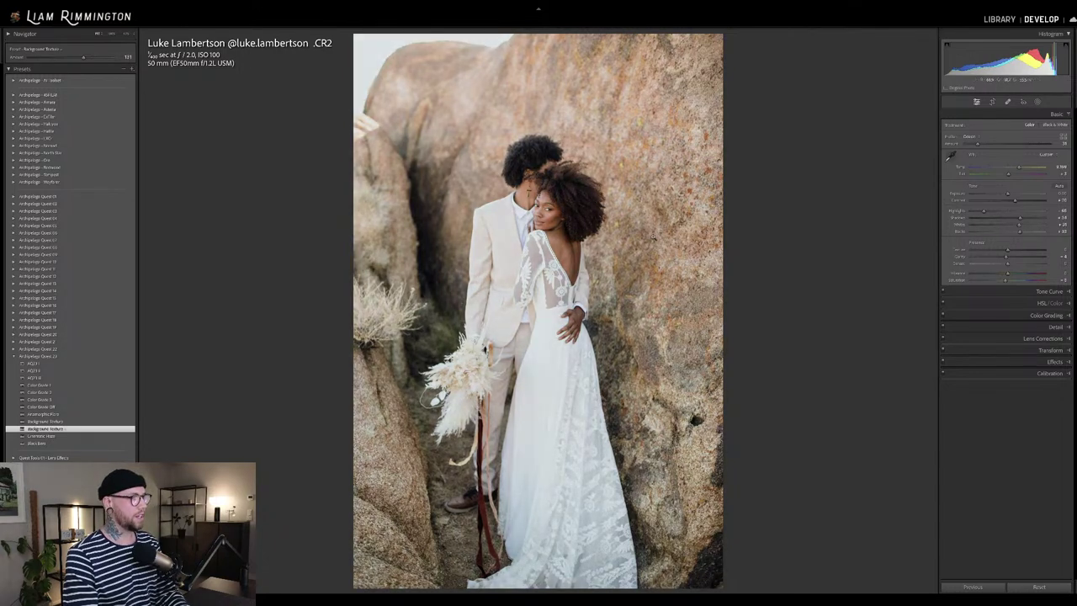
key("backslash")
key("backslash")
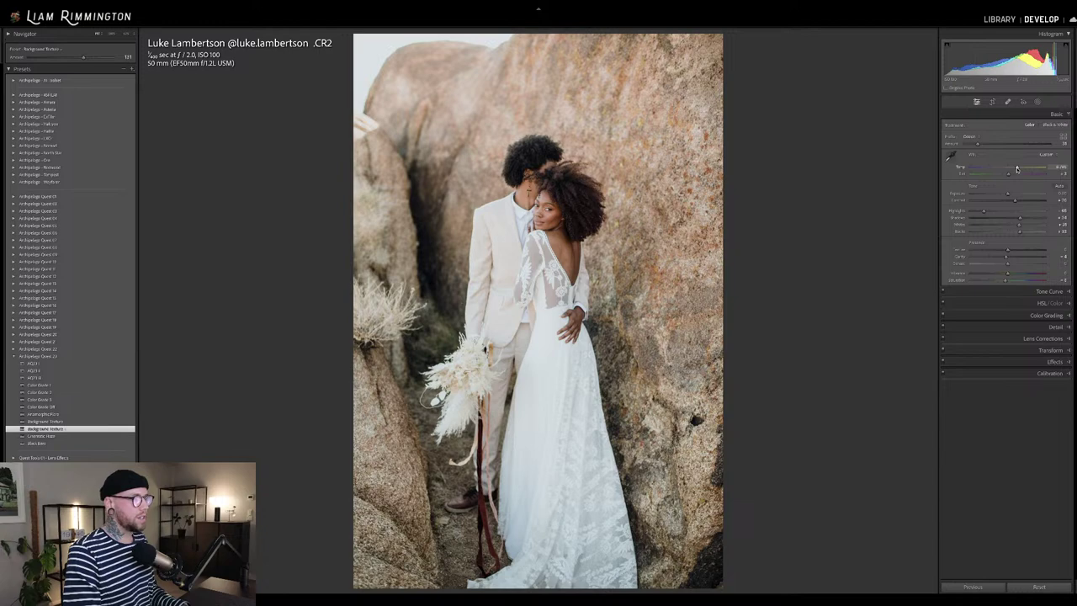
key("backslash")
key("backslash")
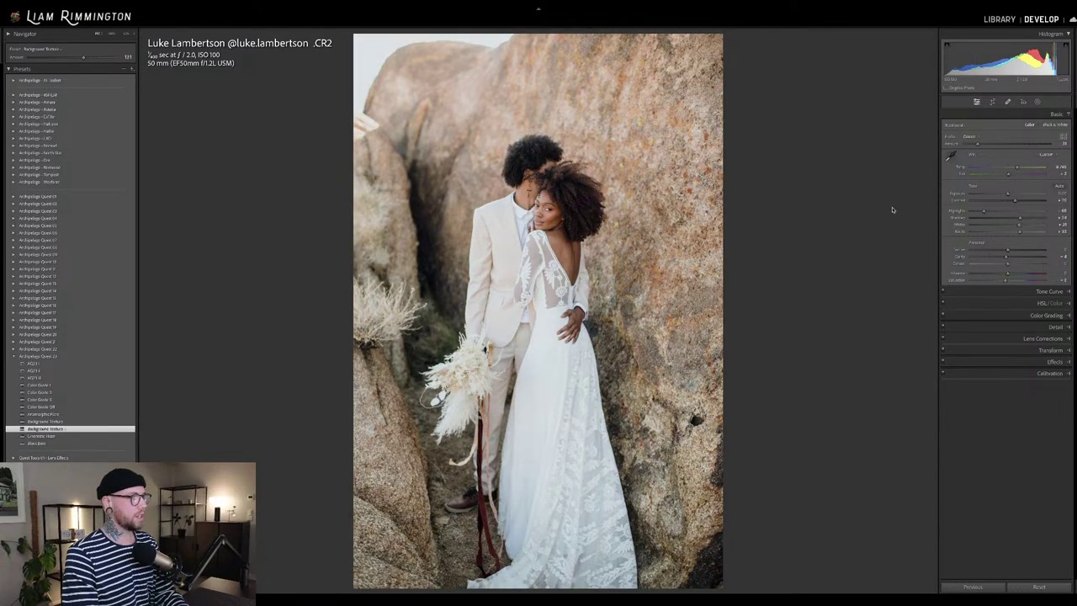
key("backslash")
key("backslash")
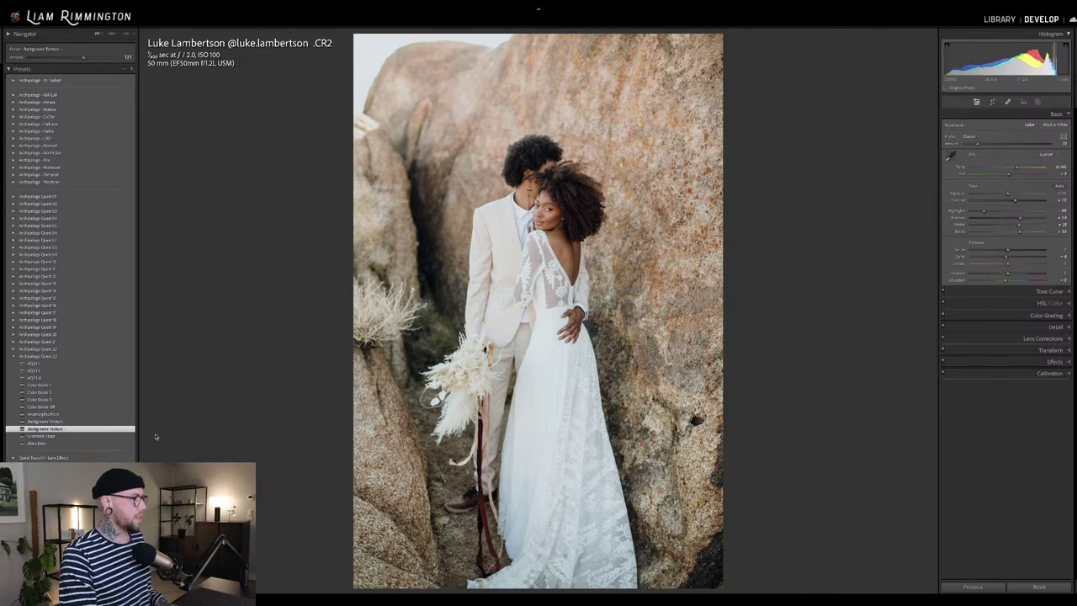
Apply the Cinematic preset from Archipelago Quest 23, trying an amount of 200 before lowering it to about 24.
left_click(125, 437)
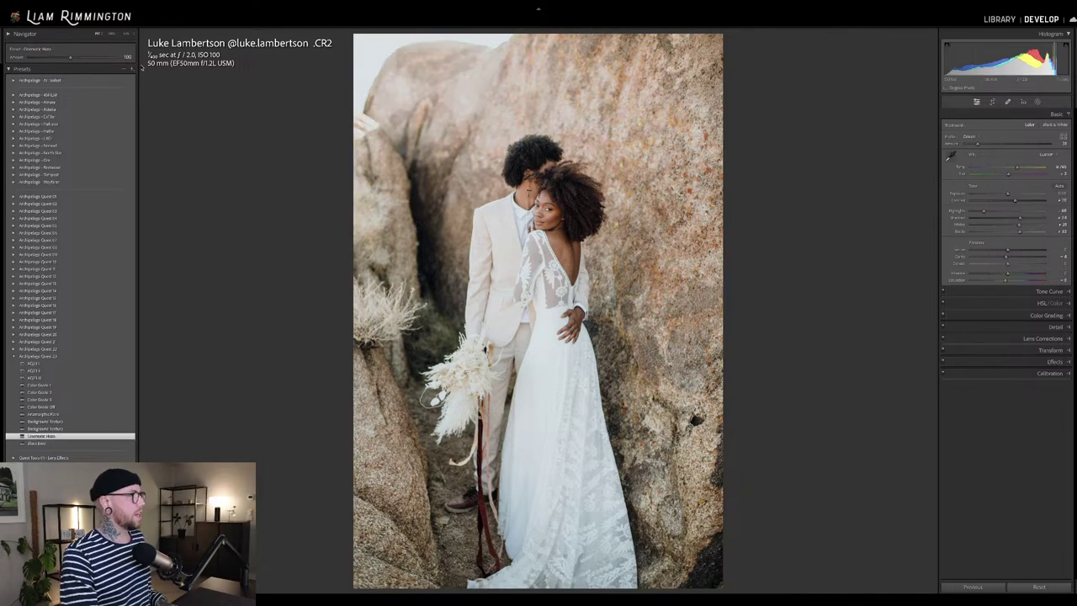
left_click_drag(67, 58, 32, 57)
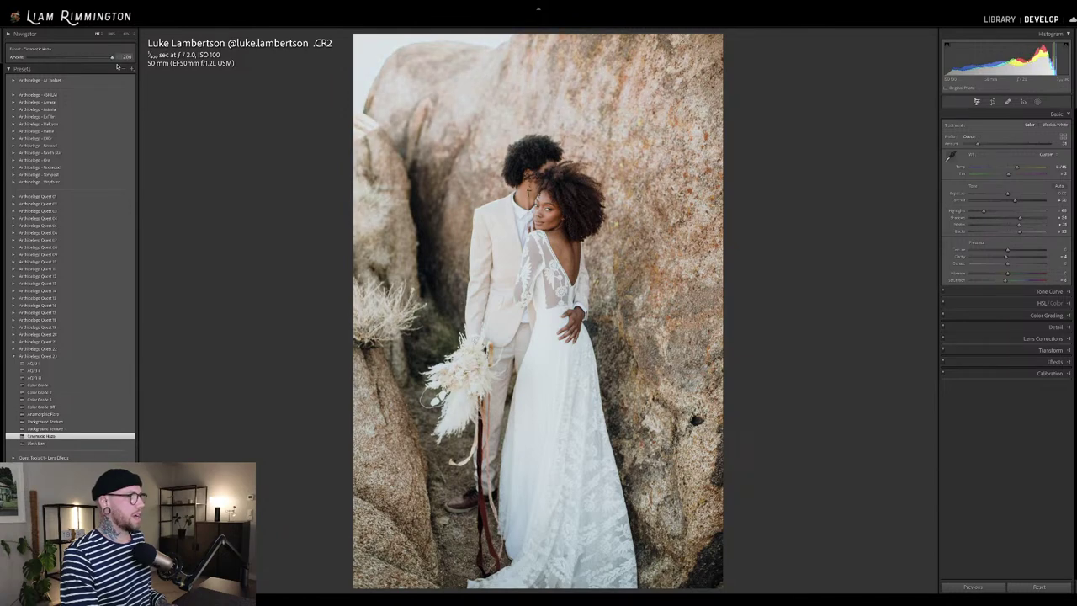
left_click_drag(25, 74, 42, 74)
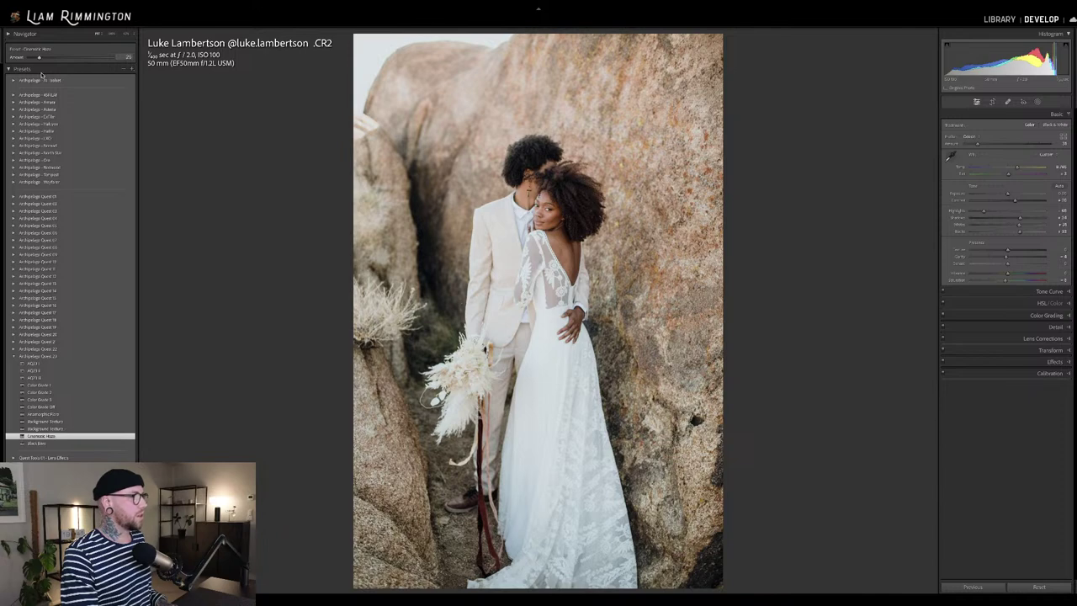
Compare the finished couple-by-the-rock edit with the original, ending with the before and after versions side by side.
key("backslash")
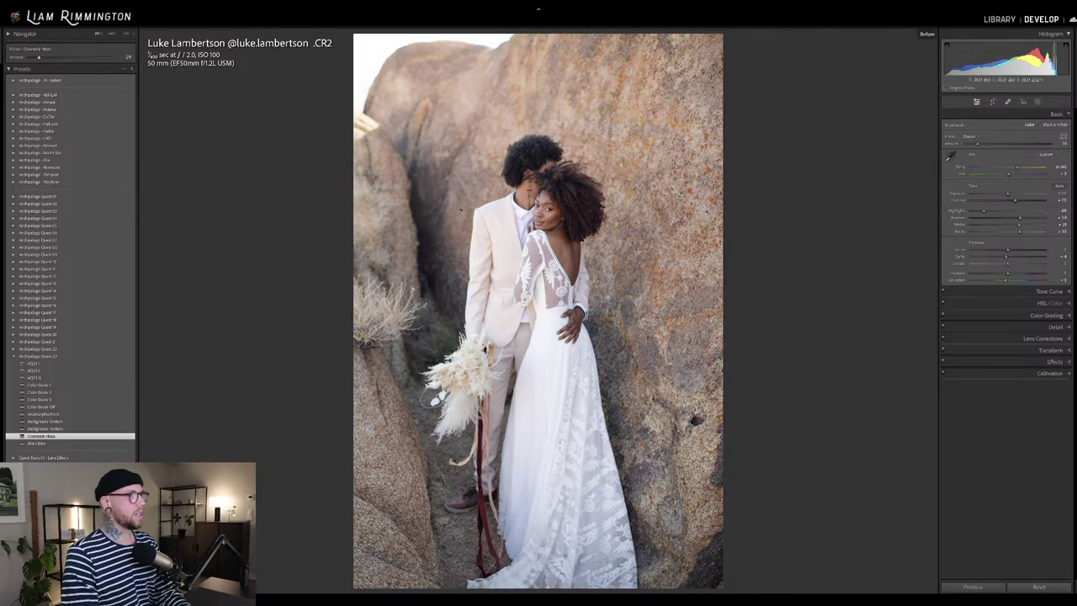
key("backslash")
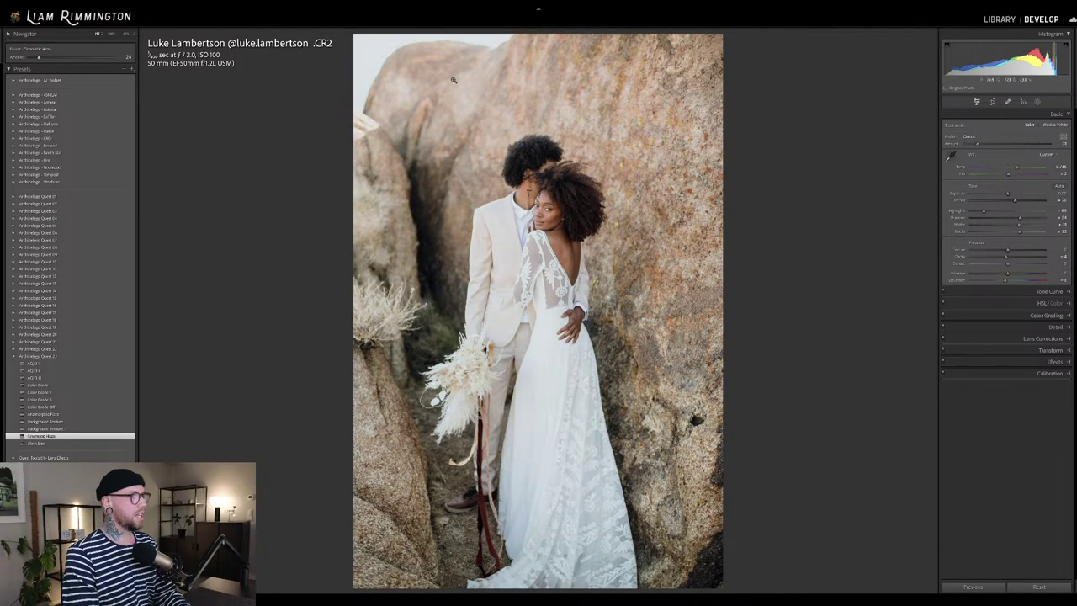
key("backslash")
key("backslash")
key("y")
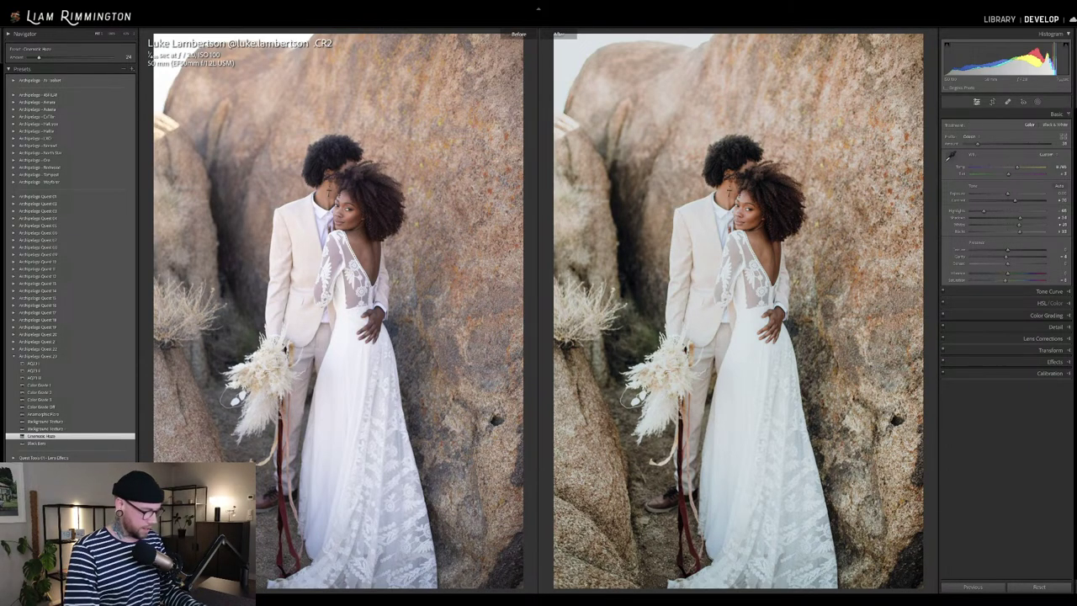
Return to the photo grid and open the photo of the woman and child in the water for editing.
key("g")
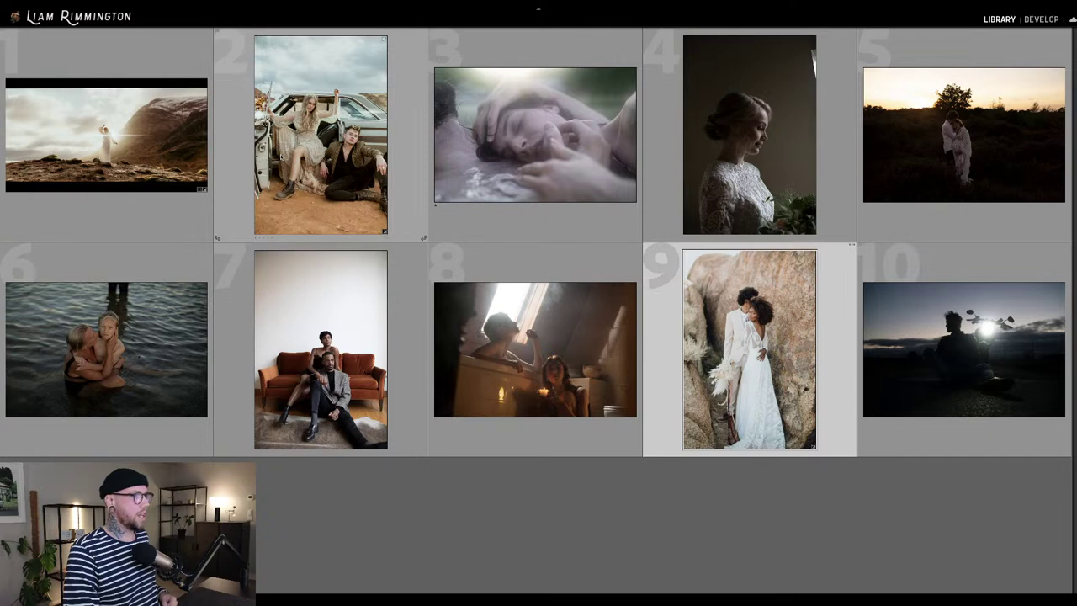
left_click(135, 334)
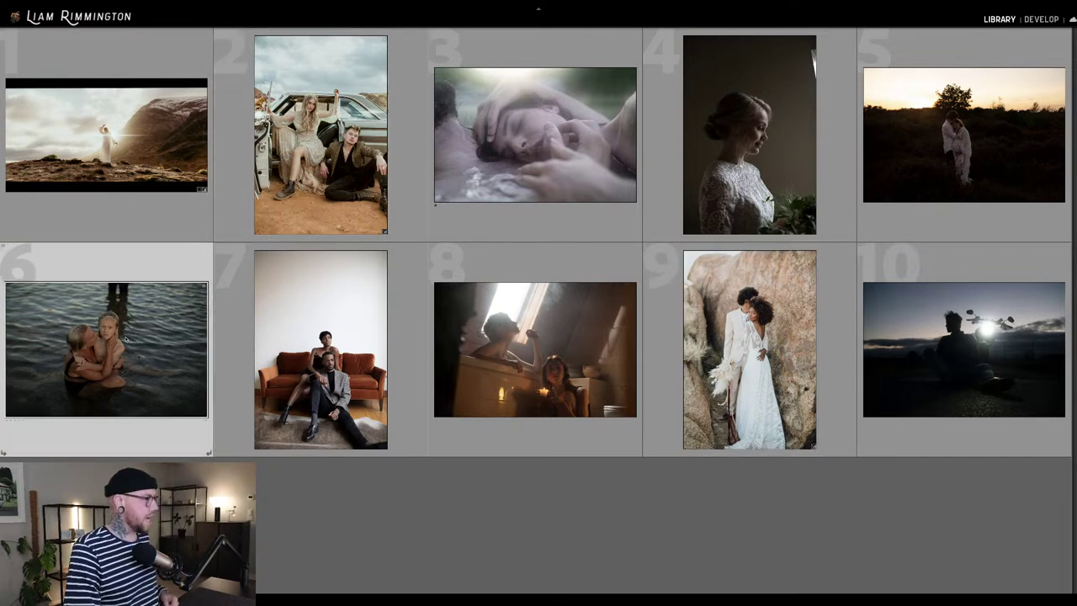
key("d")
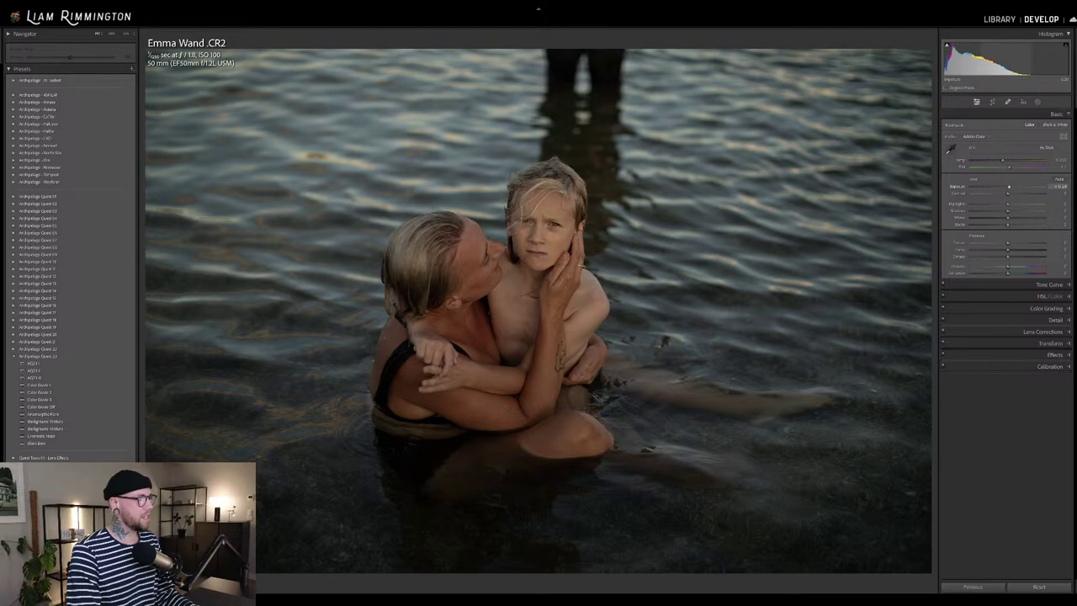
Raise the water photo's exposure to about +0.7 and cool its white balance temperature slightly.
left_click_drag(955, 52, 960, 53)
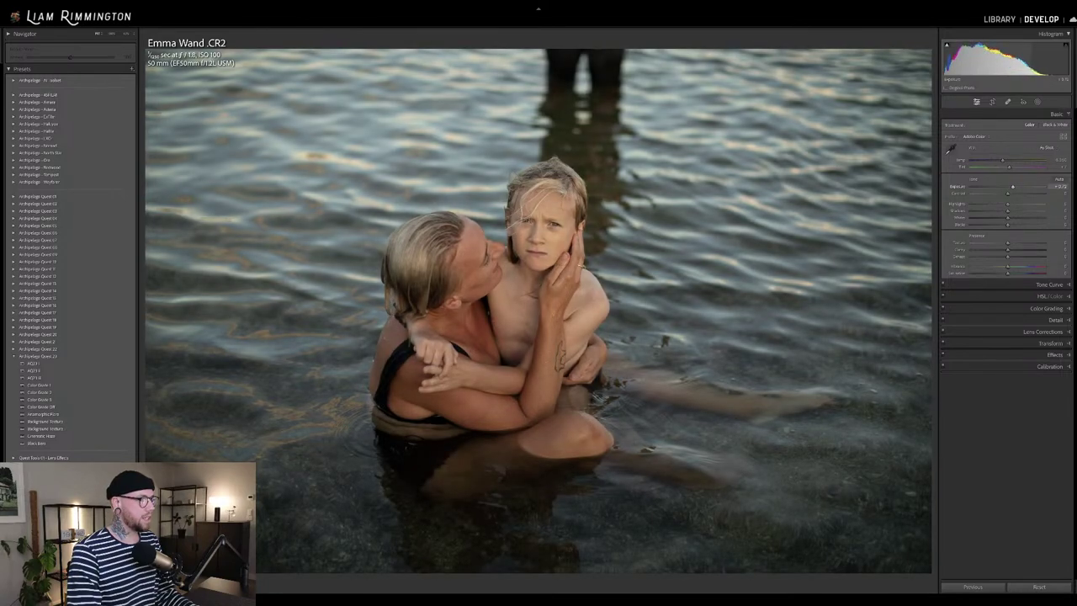
left_click_drag(1008, 161, 1012, 169)
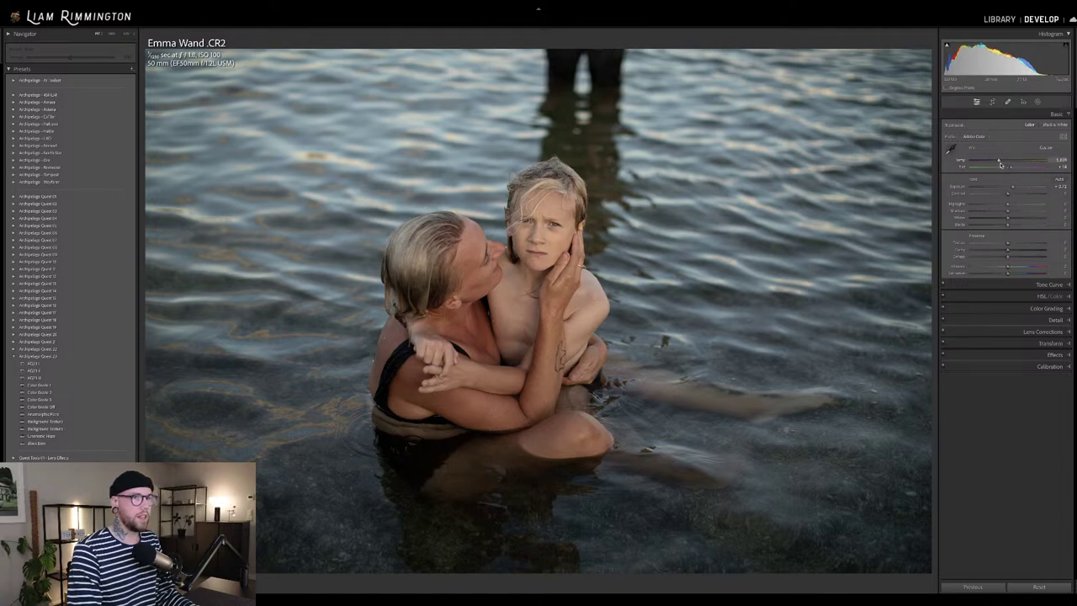
left_click_drag(999, 161, 1001, 160)
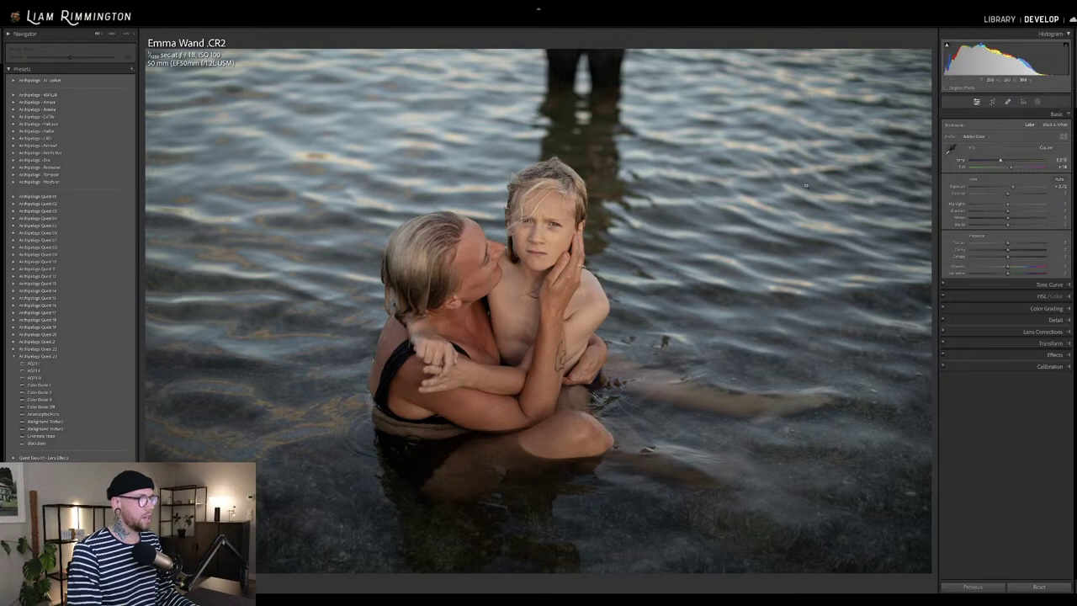
Apply the AQ23 I preset at an amount of 115, comparing it with 100, and raise the profile amount to about 125.
left_click(115, 364)
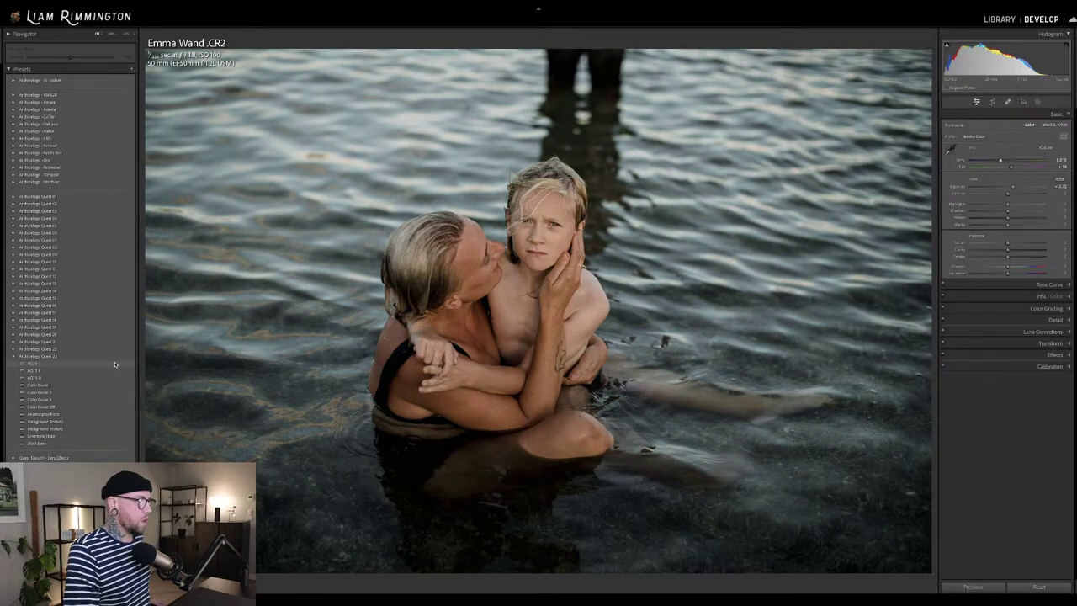
left_click(114, 364)
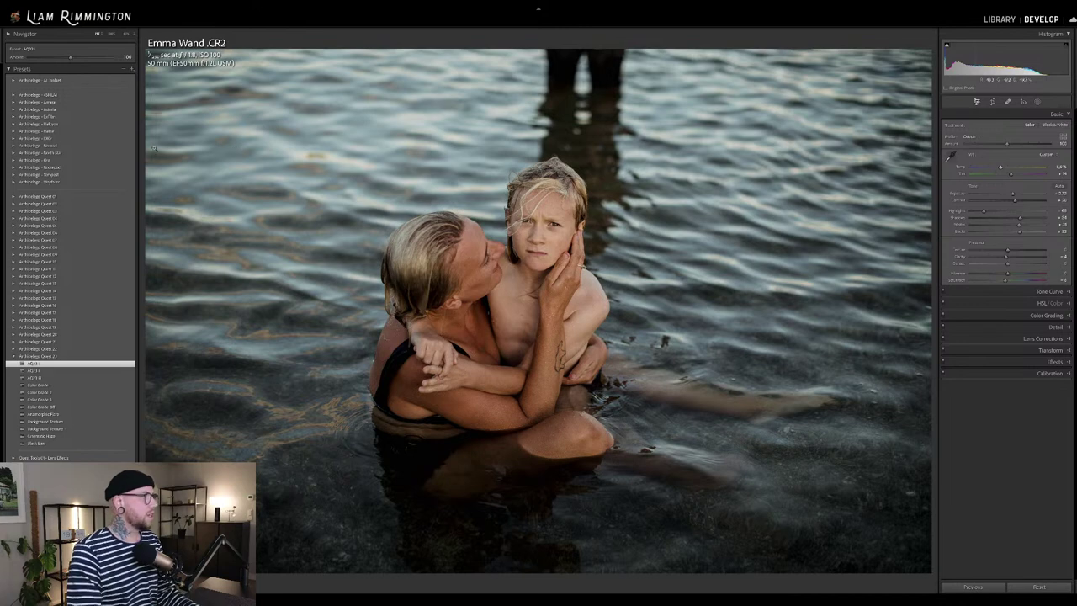
left_click_drag(71, 58, 76, 59)
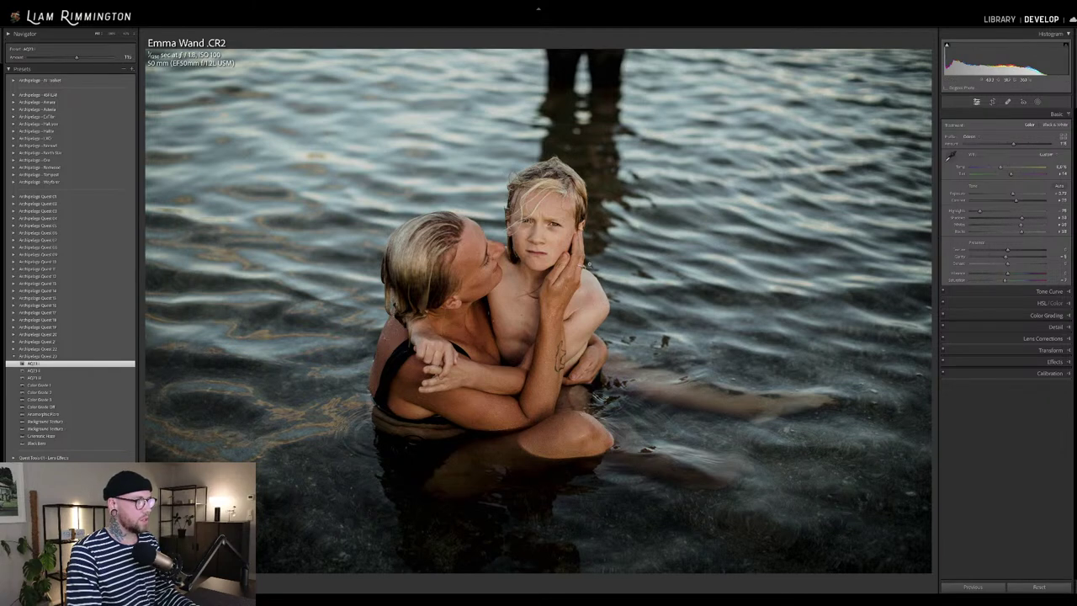
key("ctrl+z")
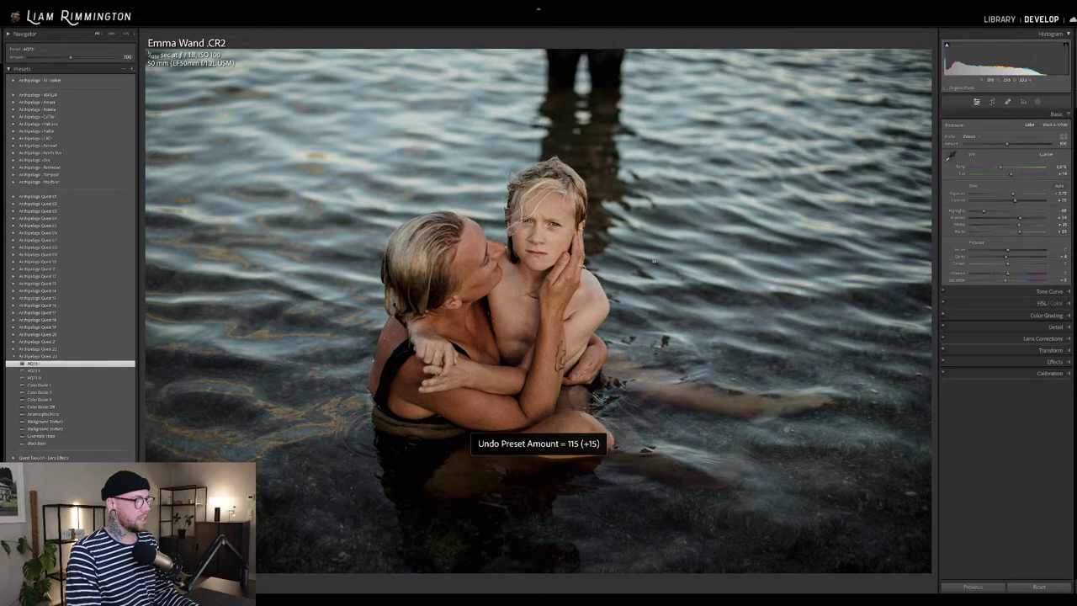
key("ctrl+y")
key("ctrl+z")
key("ctrl+y")
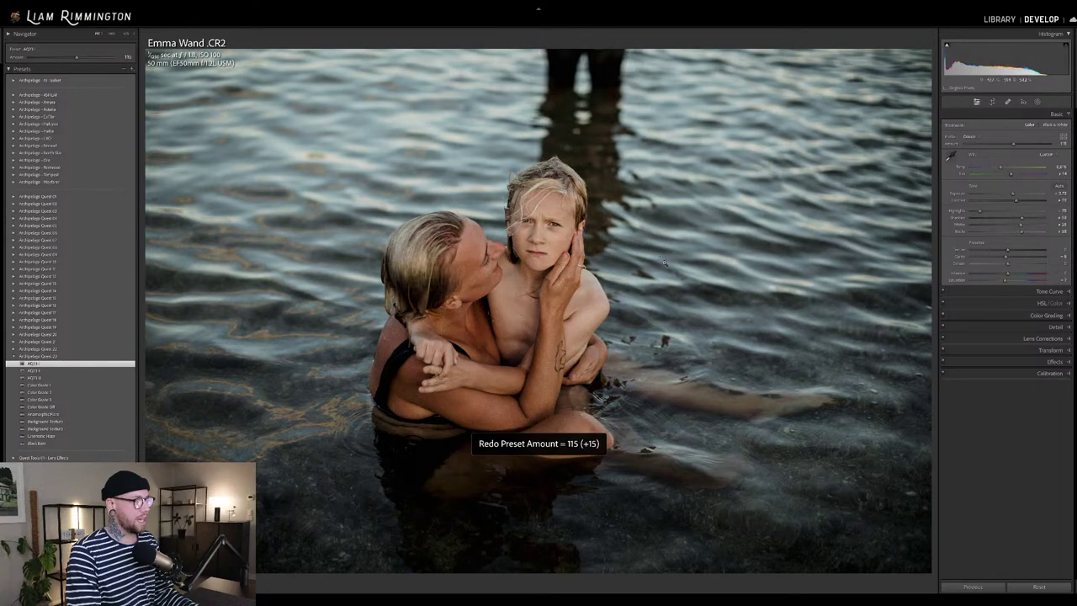
key("ctrl+z")
key("ctrl+y")
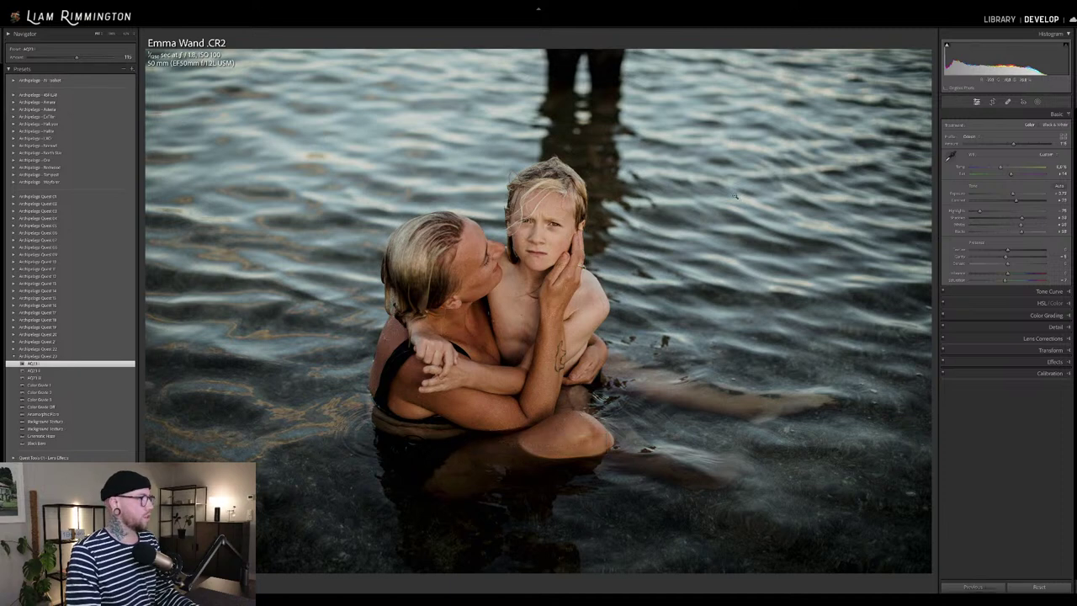
mouse_move(1002, 147)
left_mouse_down()
mouse_move(951, 154)
mouse_move(1020, 154)
left_mouse_up()
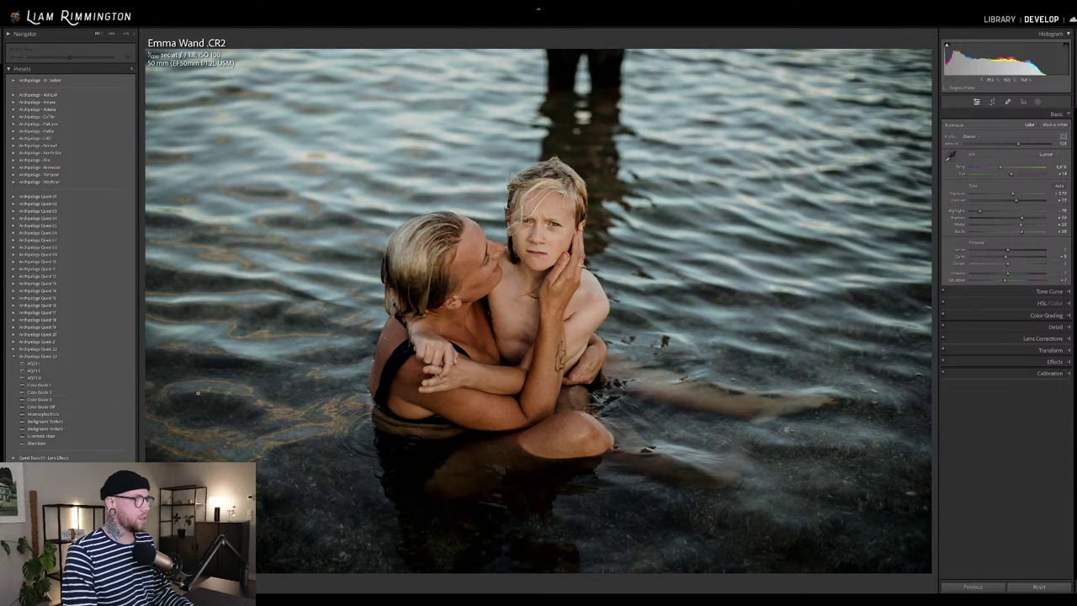
Apply the Color Grade 2 preset at about 161, warm the temperature slightly and lower the profile amount to about 70.
left_click(128, 395)
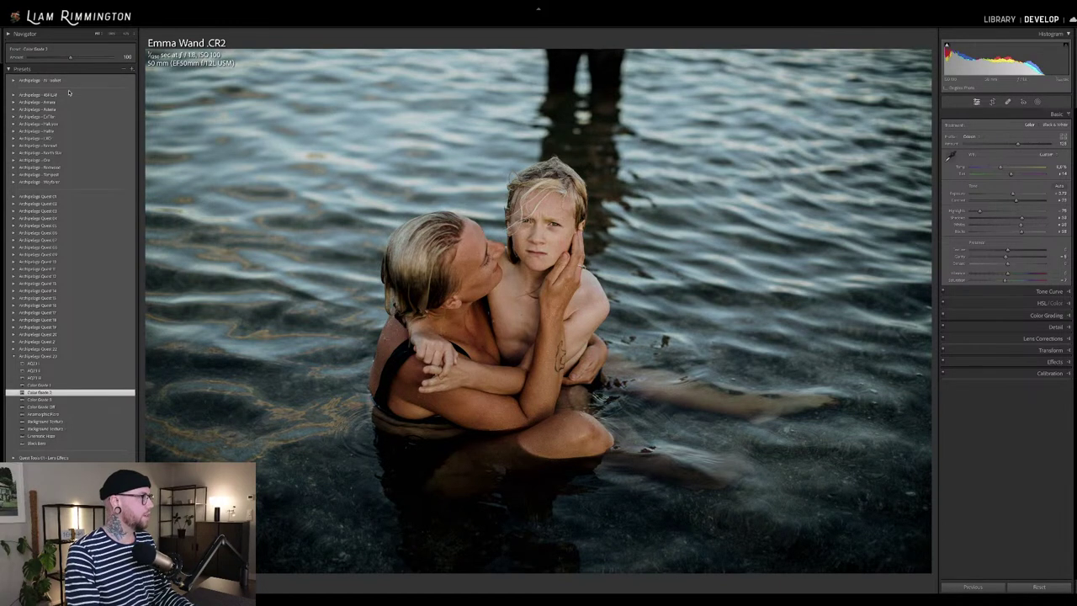
left_click_drag(69, 59, 101, 68)
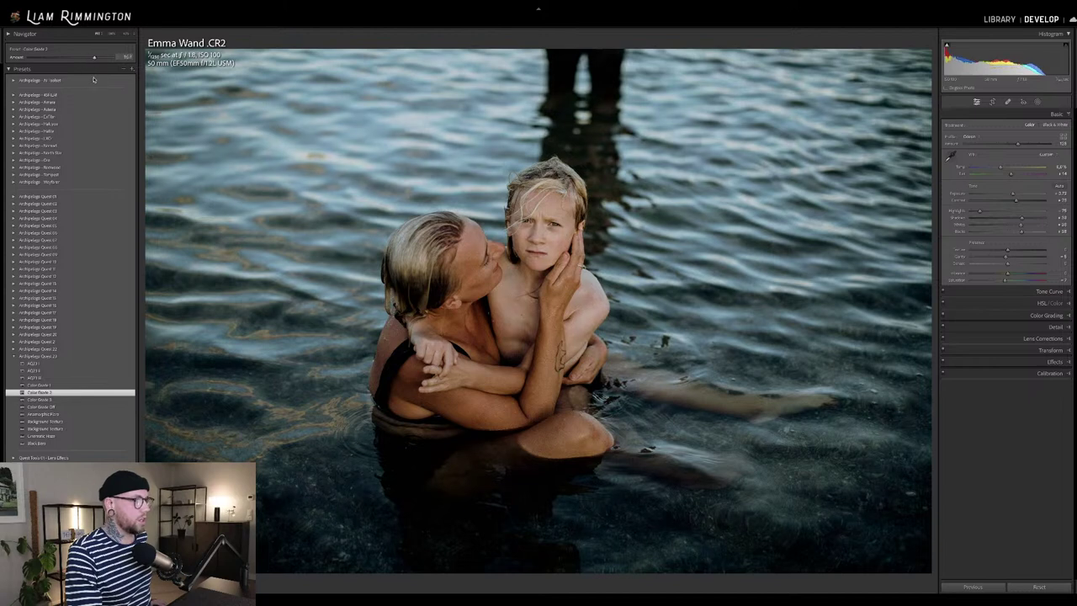
left_click_drag(103, 57, 95, 57)
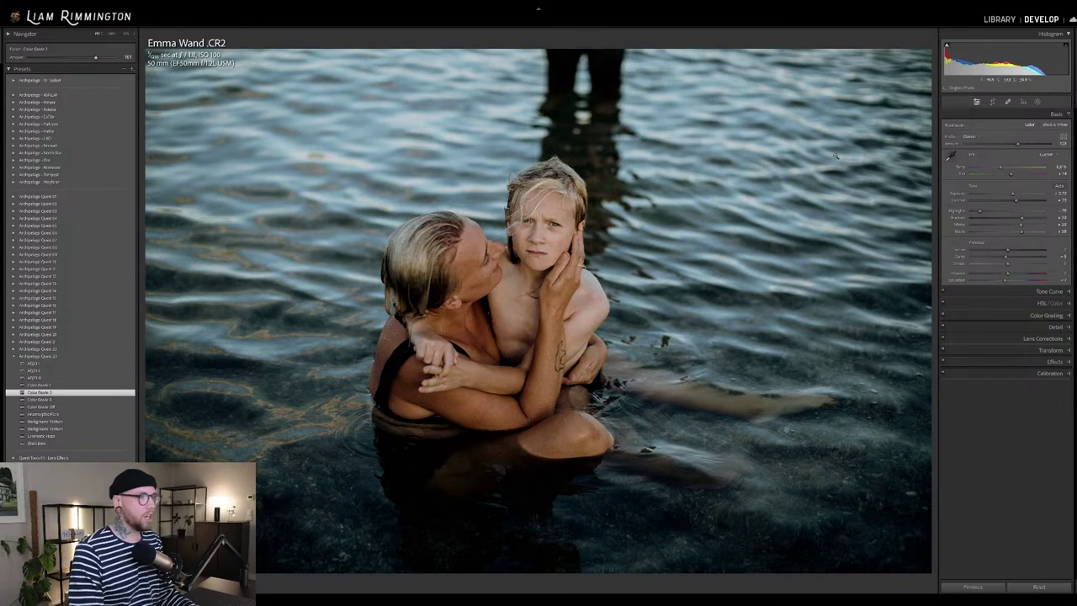
left_click_drag(1001, 169, 995, 147)
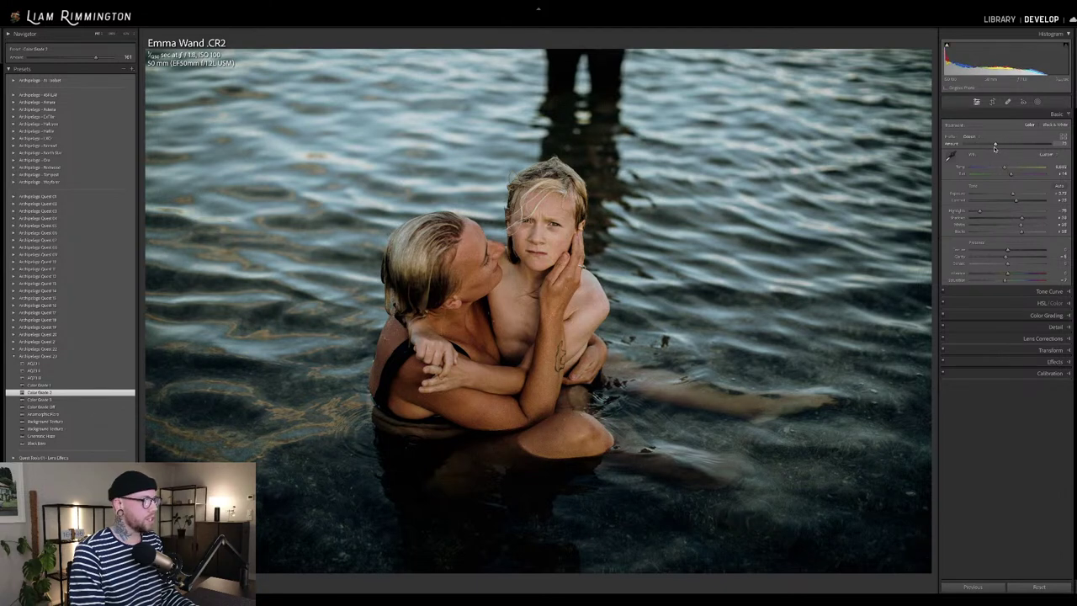
Compare the color-graded water photo with its unedited version several times, ending on the edited version.
key("backslash")
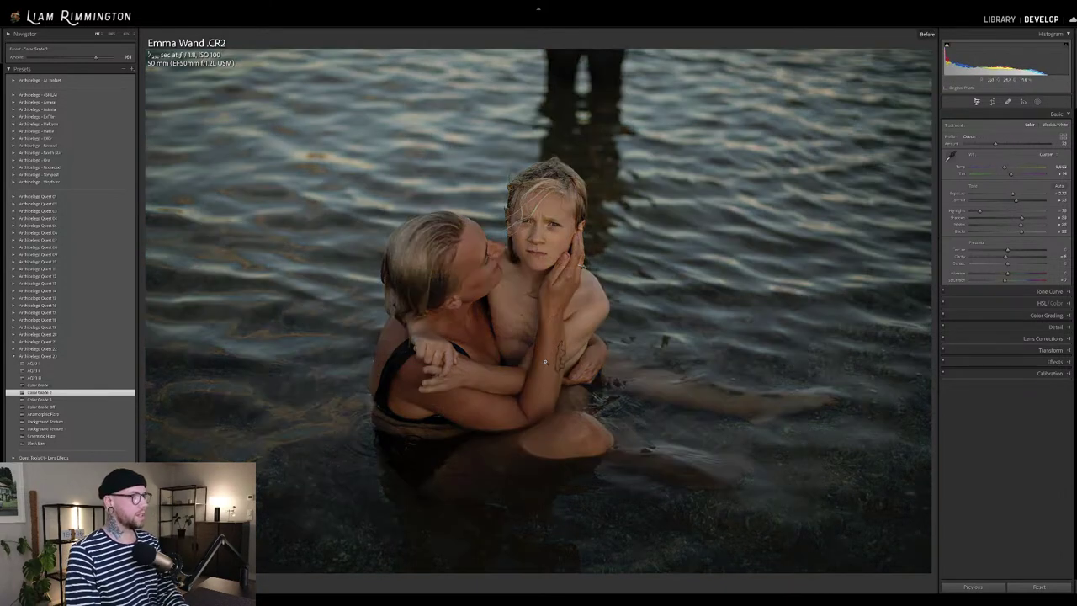
key("backslash")
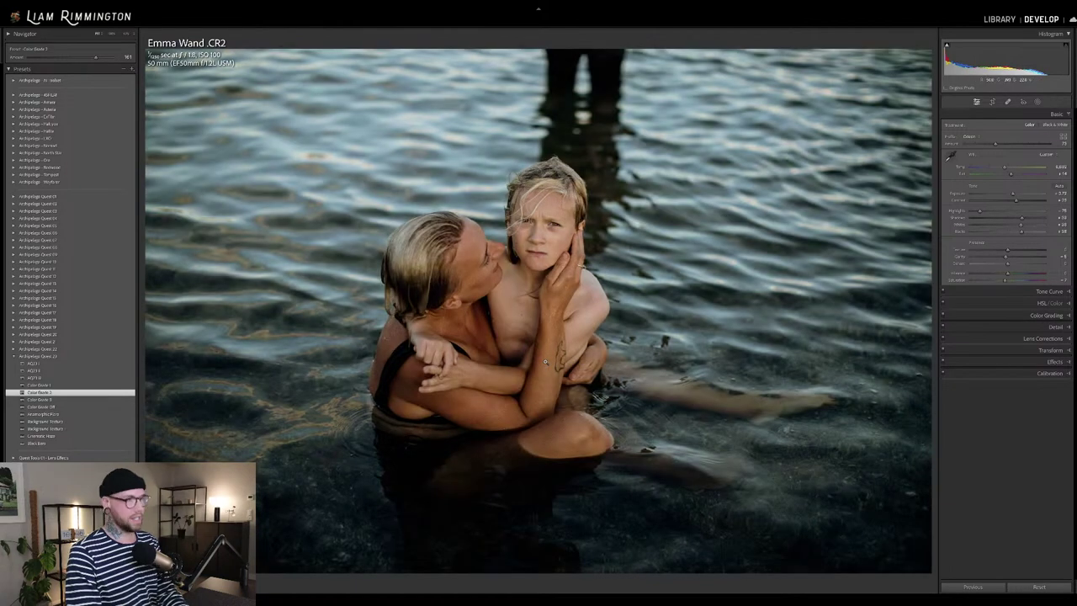
key("backslash")
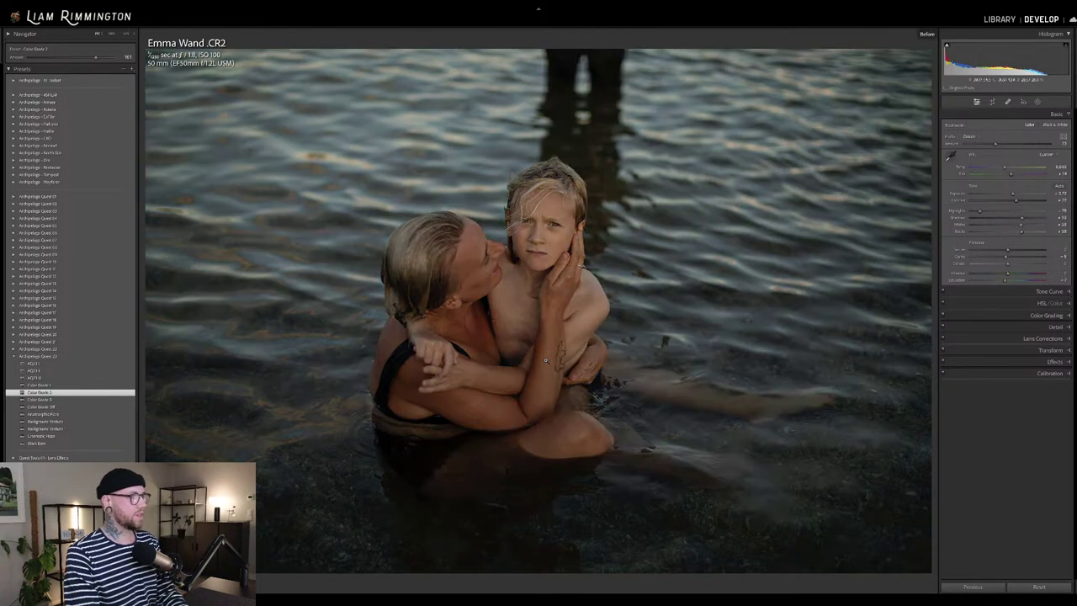
key("backslash")
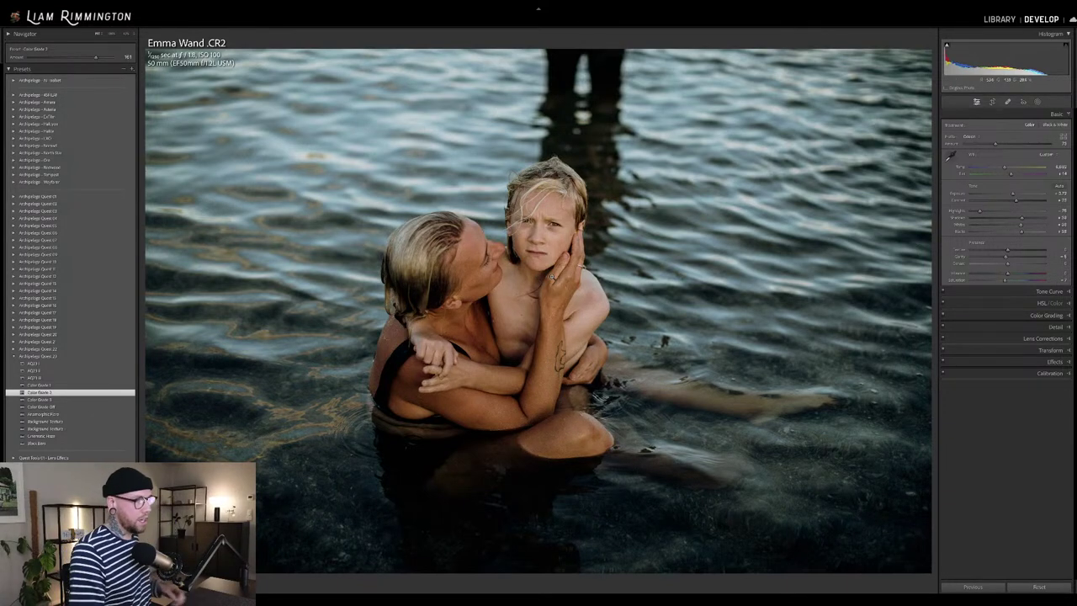
key("backslash")
key("backslash")
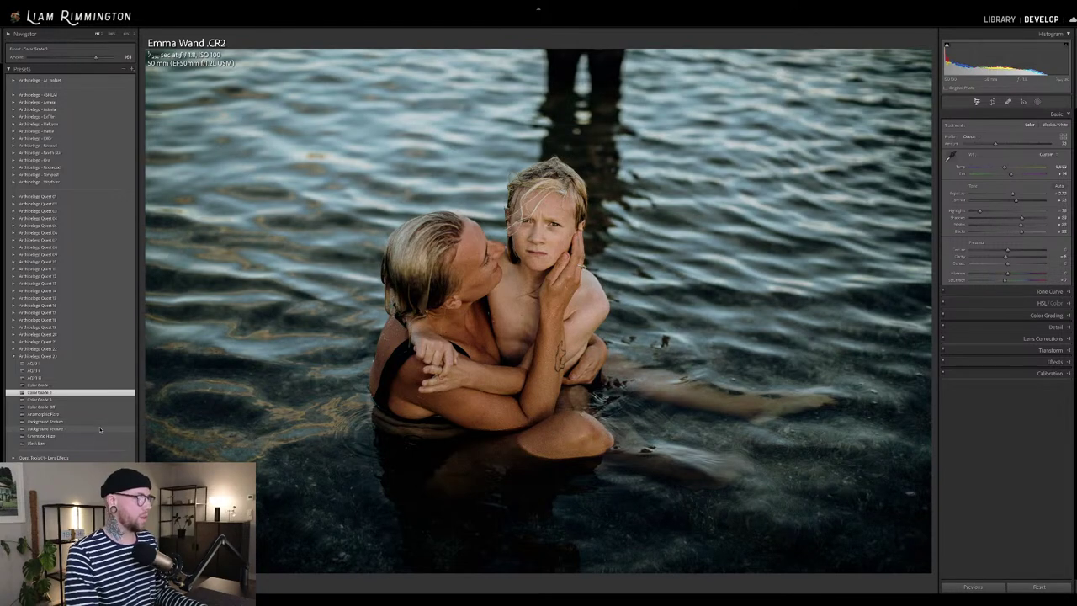
Apply the first Background Texture preset at an amount of 200, inspecting the faces up close and comparing the photo with its original.
left_click(98, 422)
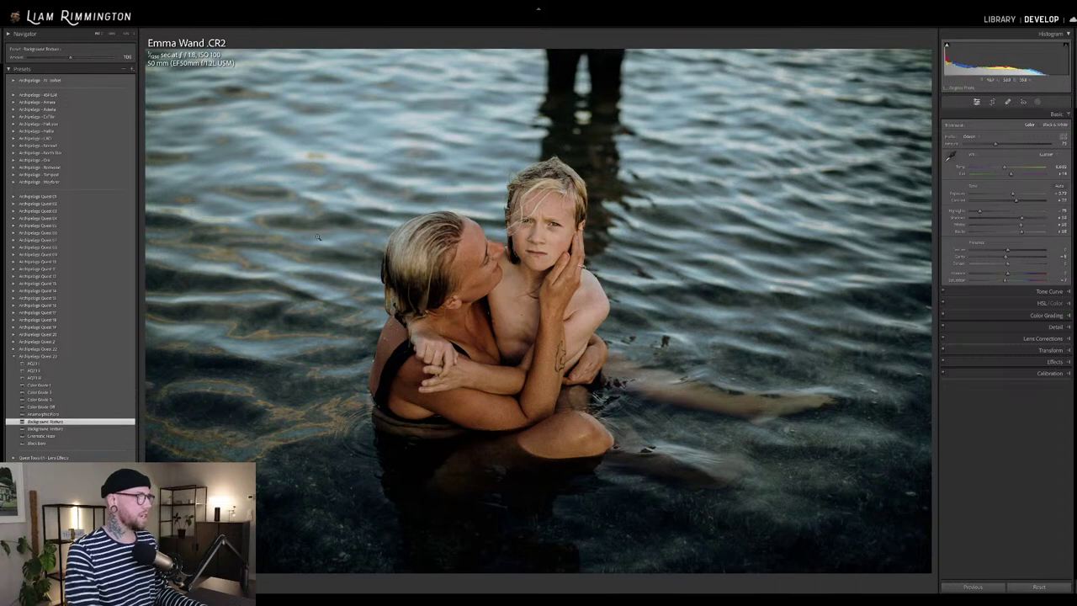
mouse_move(69, 56)
left_mouse_down()
mouse_move(111, 57)
mouse_move(74, 74)
left_mouse_up()
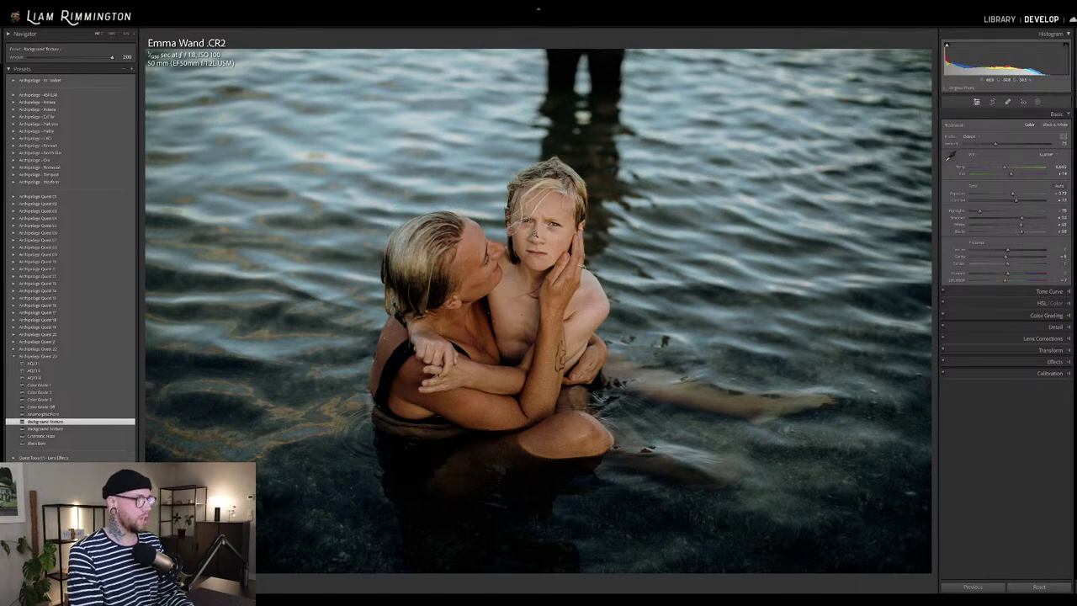
left_click(535, 229)
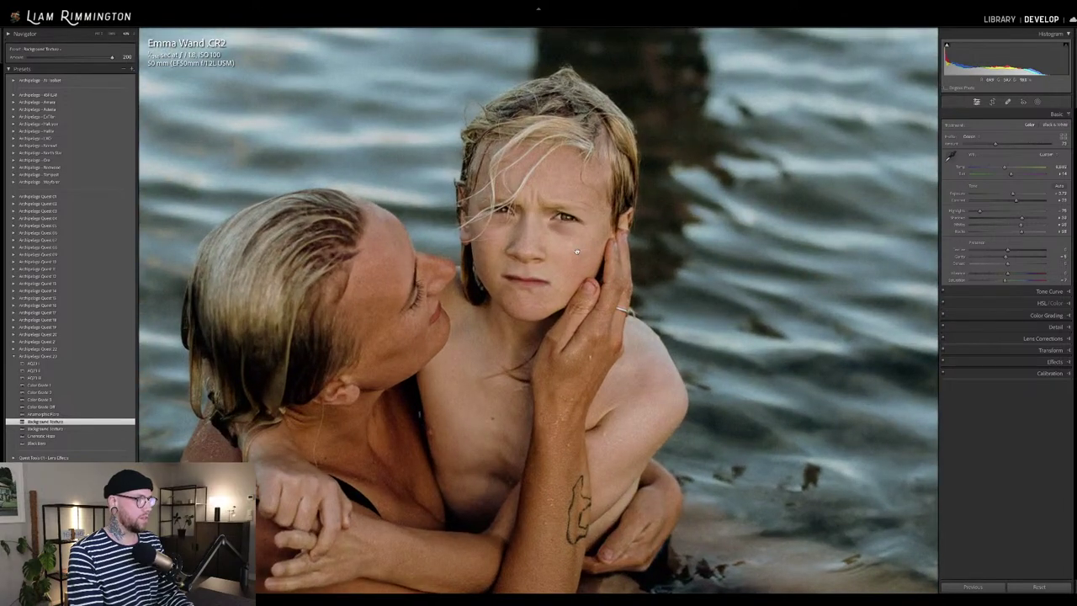
left_click(663, 294)
key("backslash")
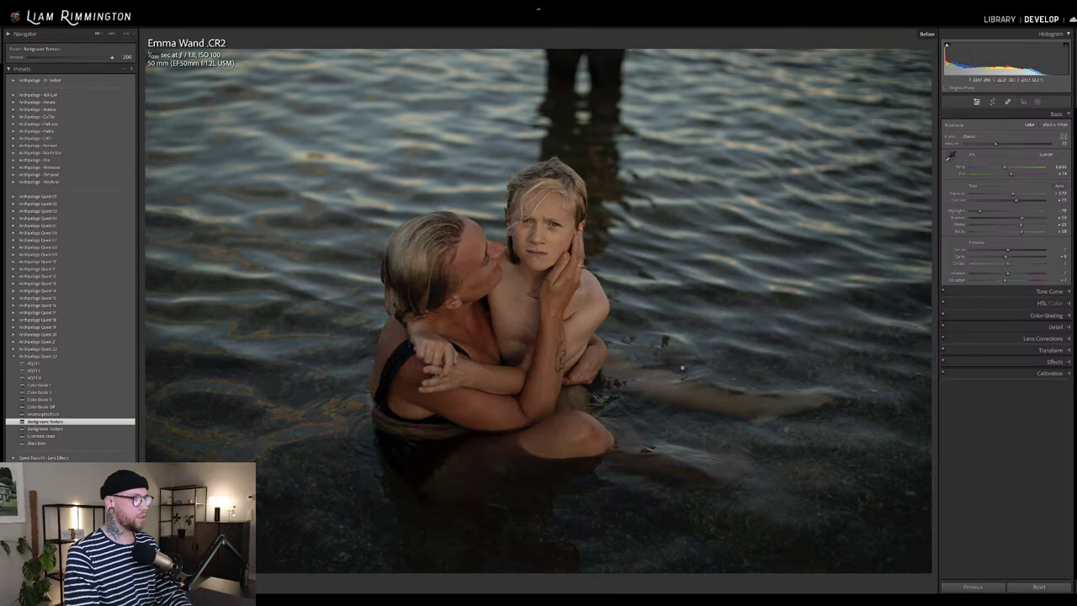
key("backslash")
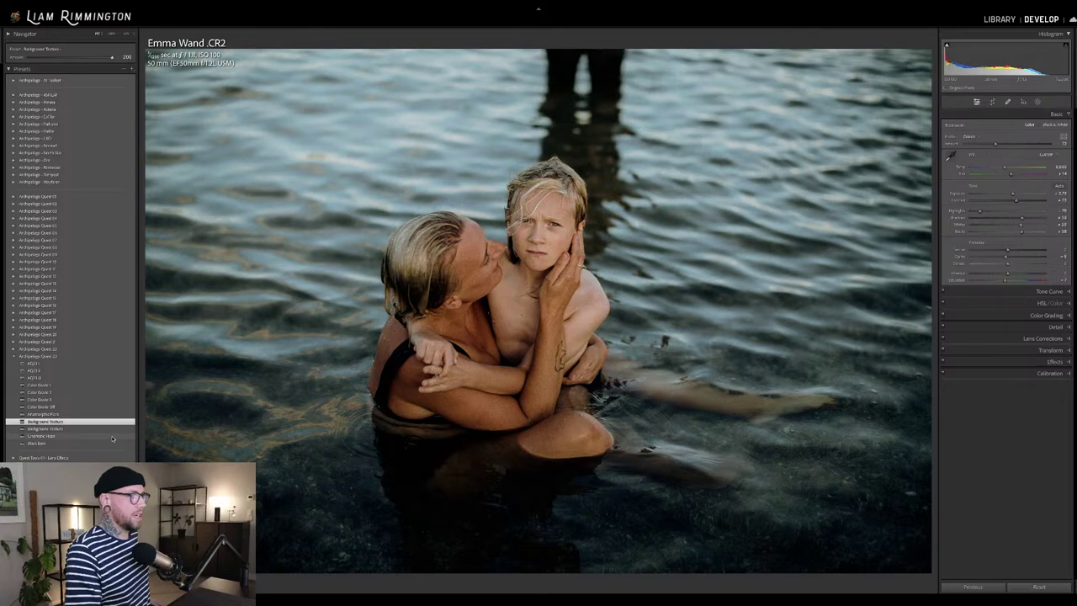
Apply the Cinematic preset above Black Bars at about 44, raise the profile amount slightly and set exposure to +0.74, checking against the original.
left_click(112, 436)
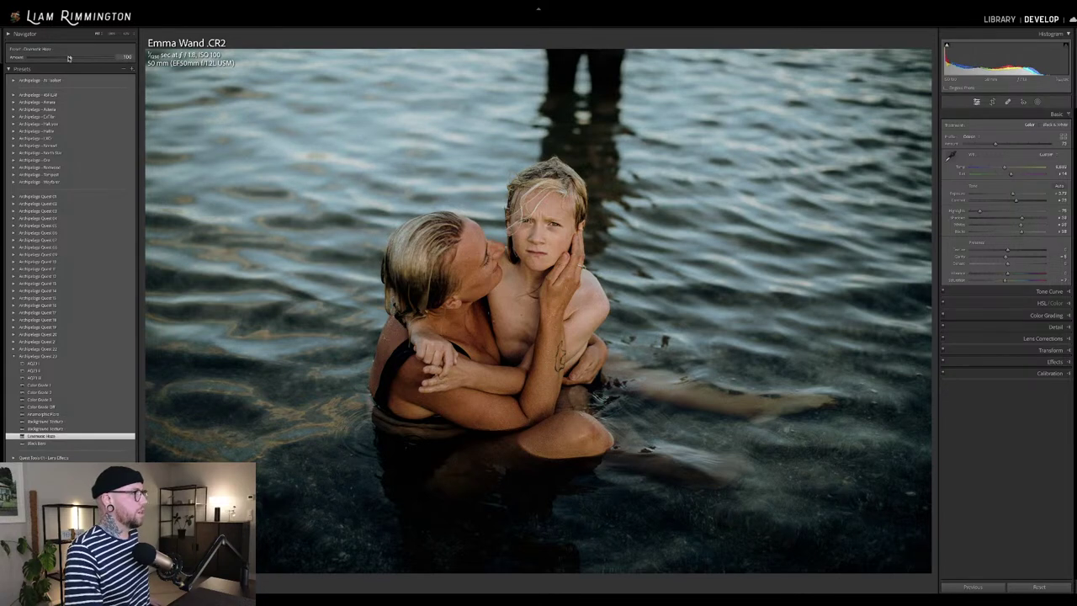
left_click_drag(118, 68, 50, 75)
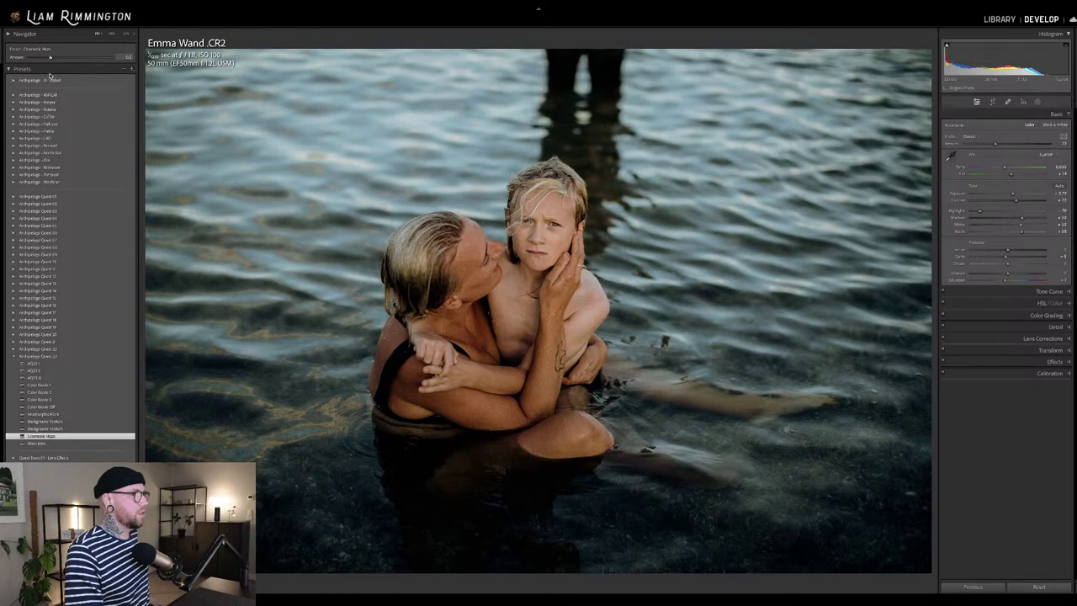
left_click_drag(50, 76, 47, 76)
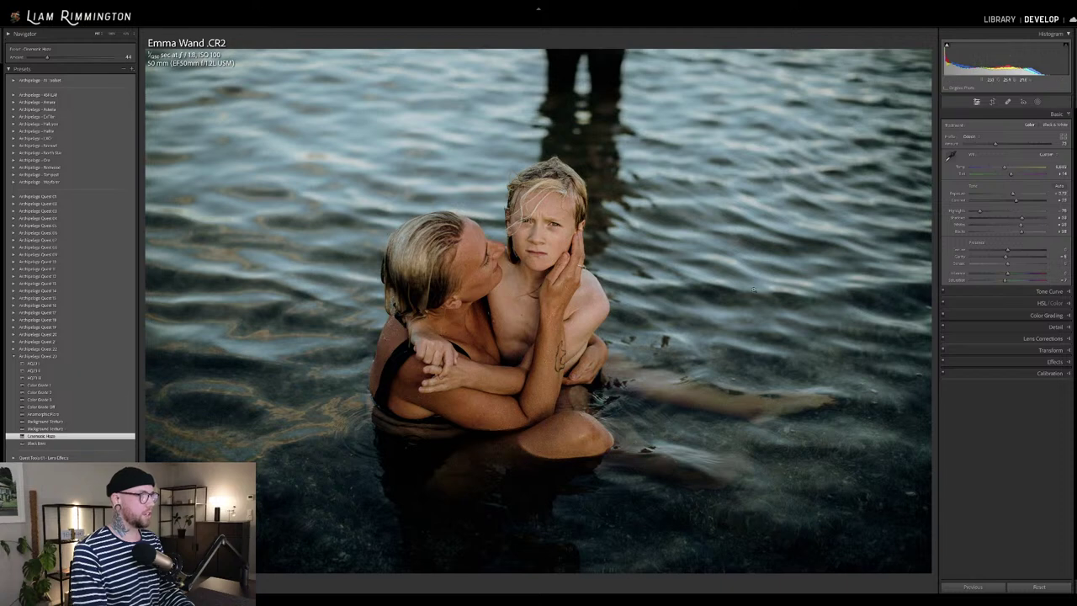
mouse_move(996, 145)
left_mouse_down()
mouse_move(1010, 144)
mouse_move(986, 144)
mouse_move(1005, 155)
left_mouse_up()
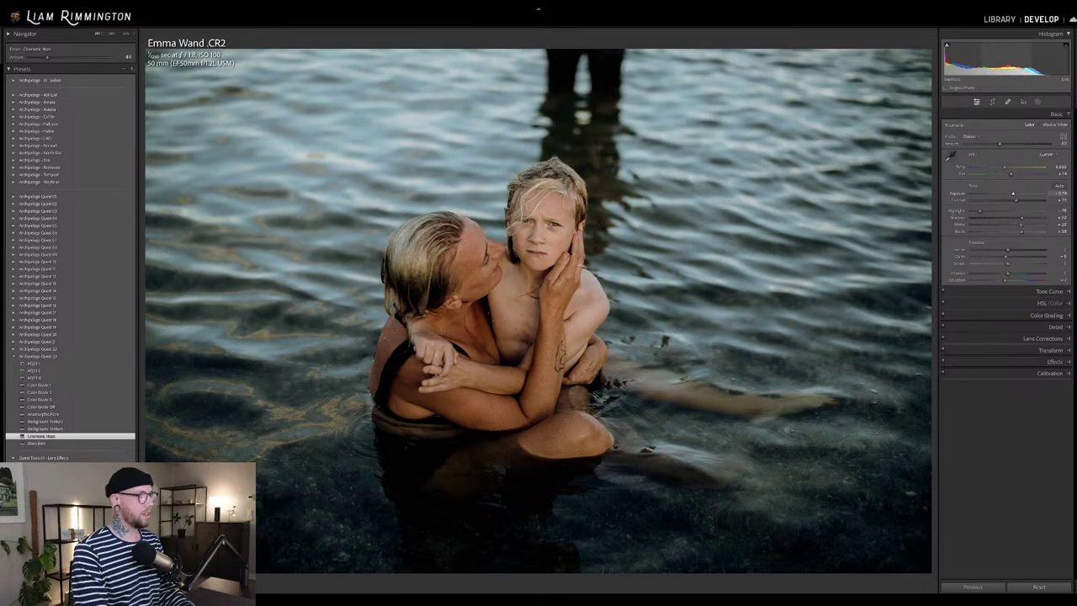
key("backslash")
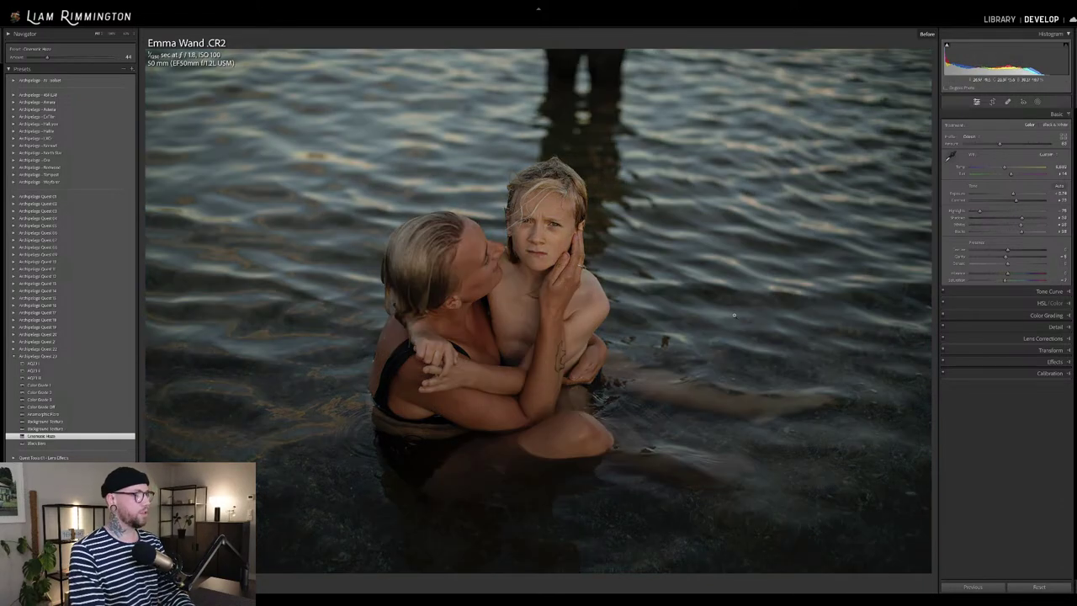
key("backslash")
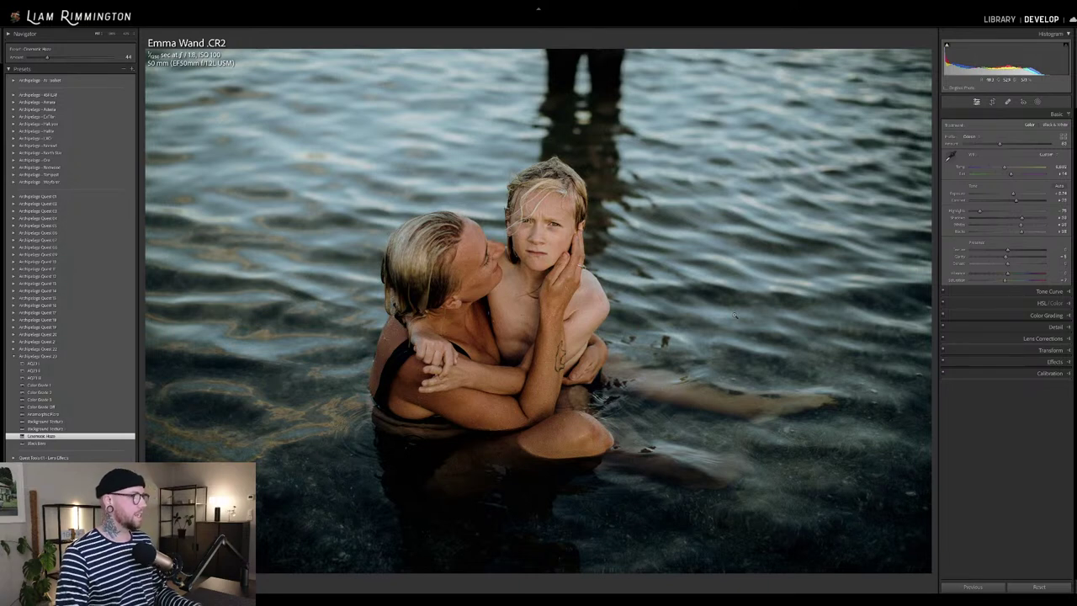
Crop the water photo to a 16 x 9 ratio and shift it so the woman and child sit slightly higher.
key("r")
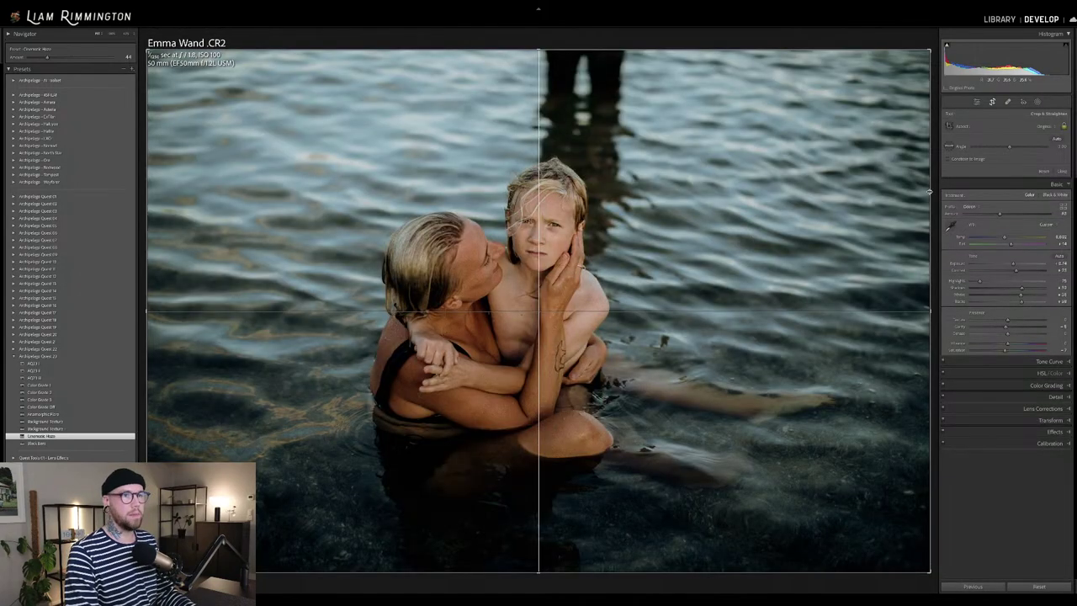
left_click(1045, 126)
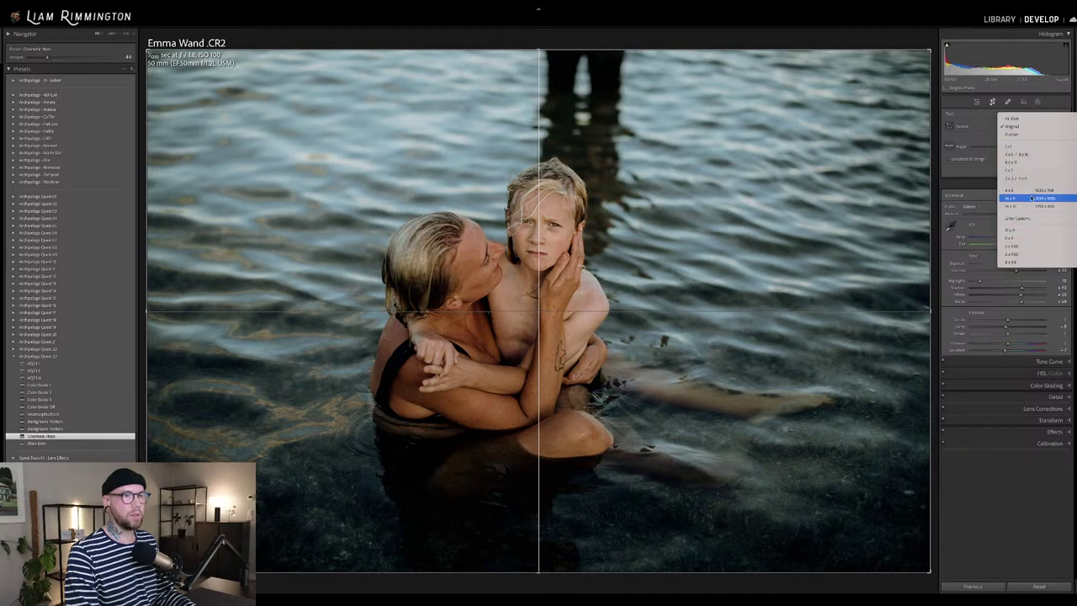
left_click(1032, 197)
left_click_drag(769, 241, 773, 244)
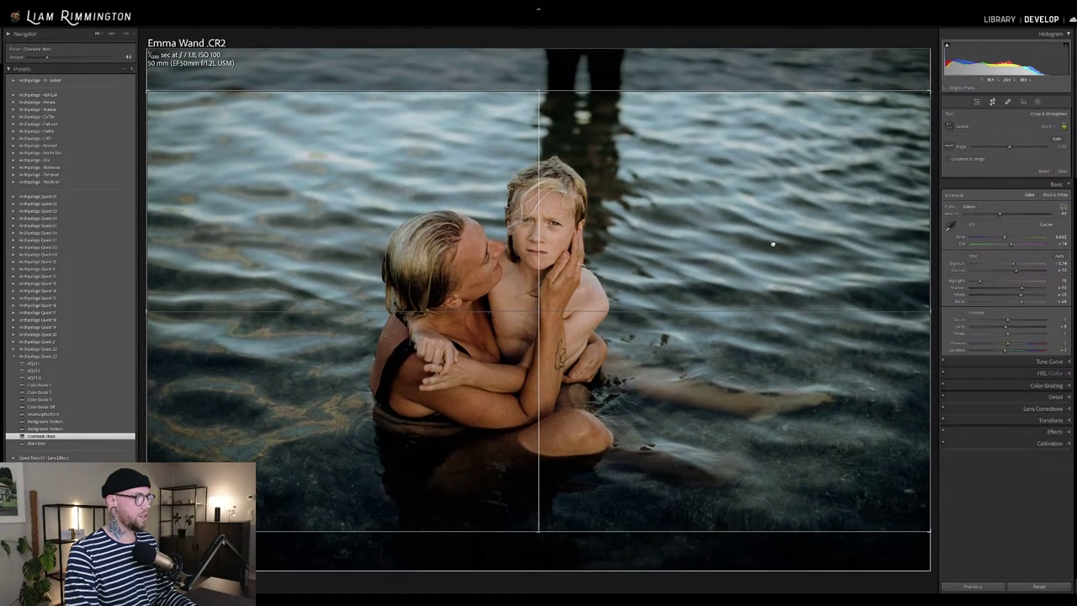
key("Return")
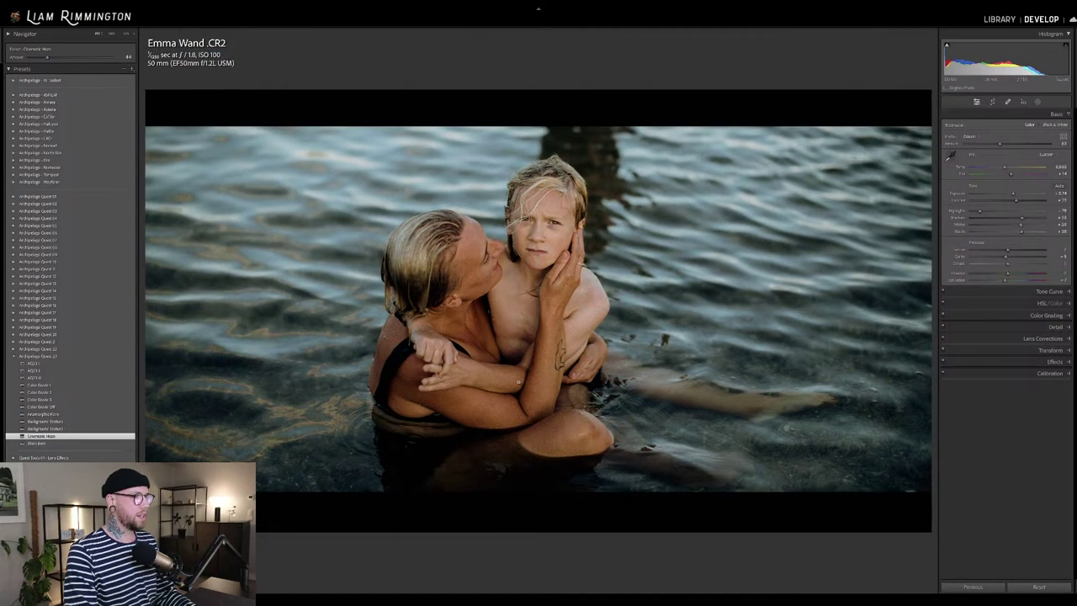
key("r")
key("r")
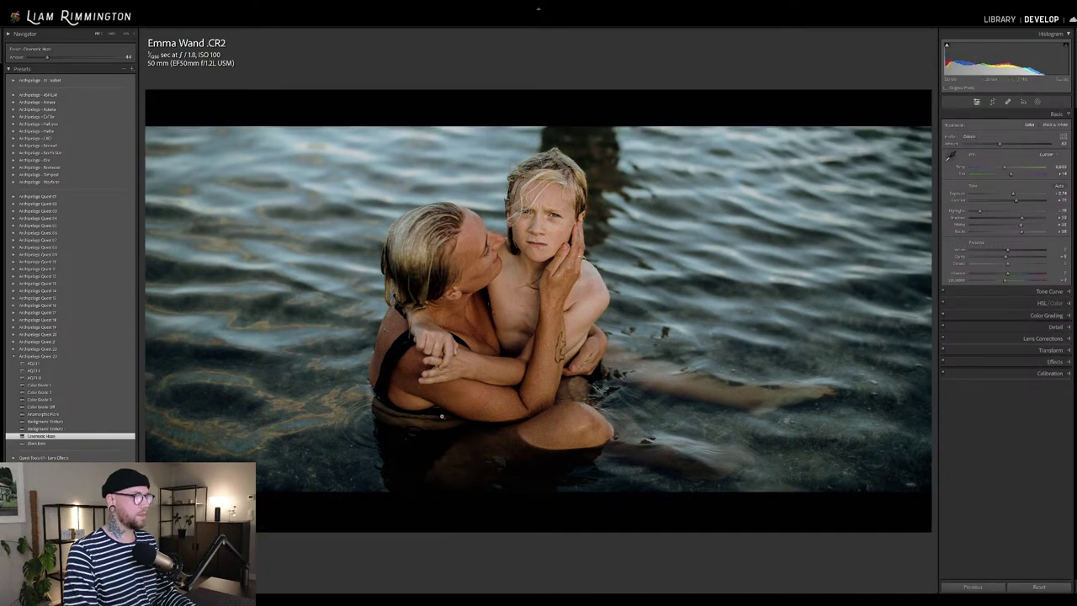
key("r")
key("r")
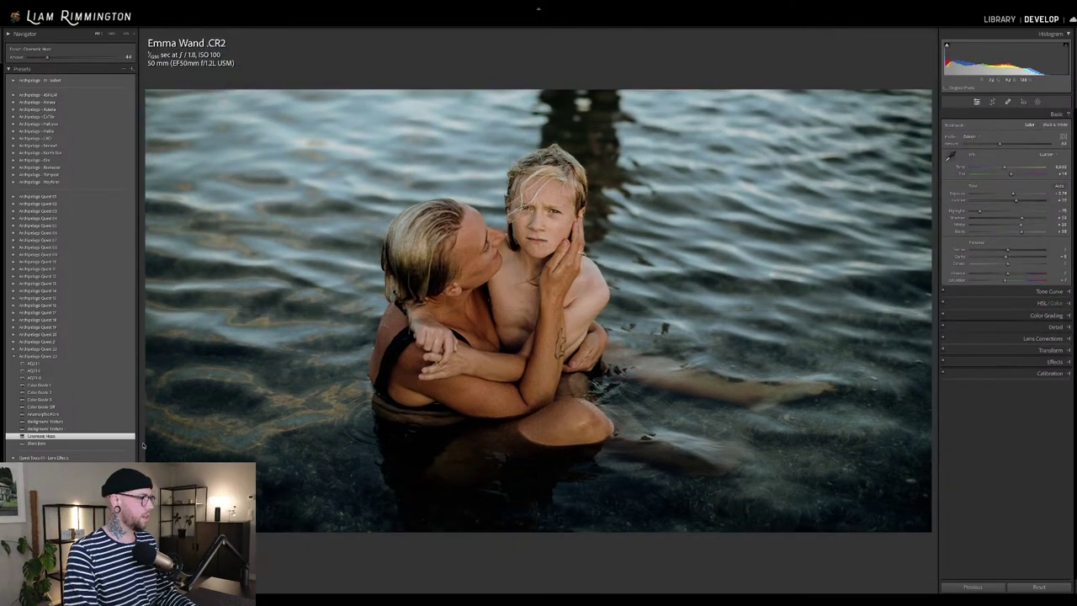
Shift the photo a little further up inside the crop and apply the Black Bars preset at 100.
left_click(106, 445)
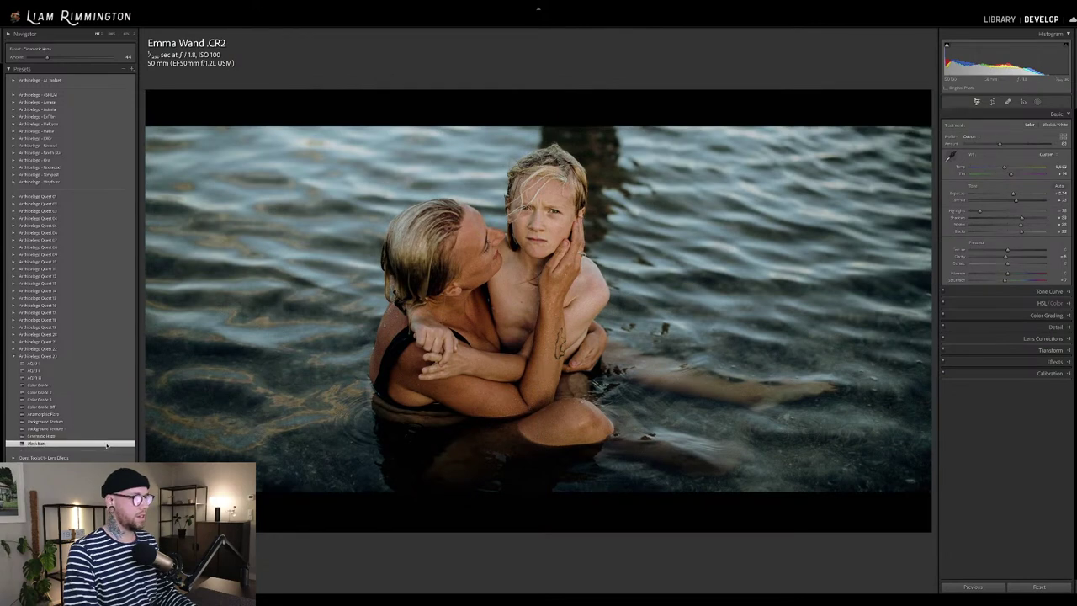
key("ctrl+z")
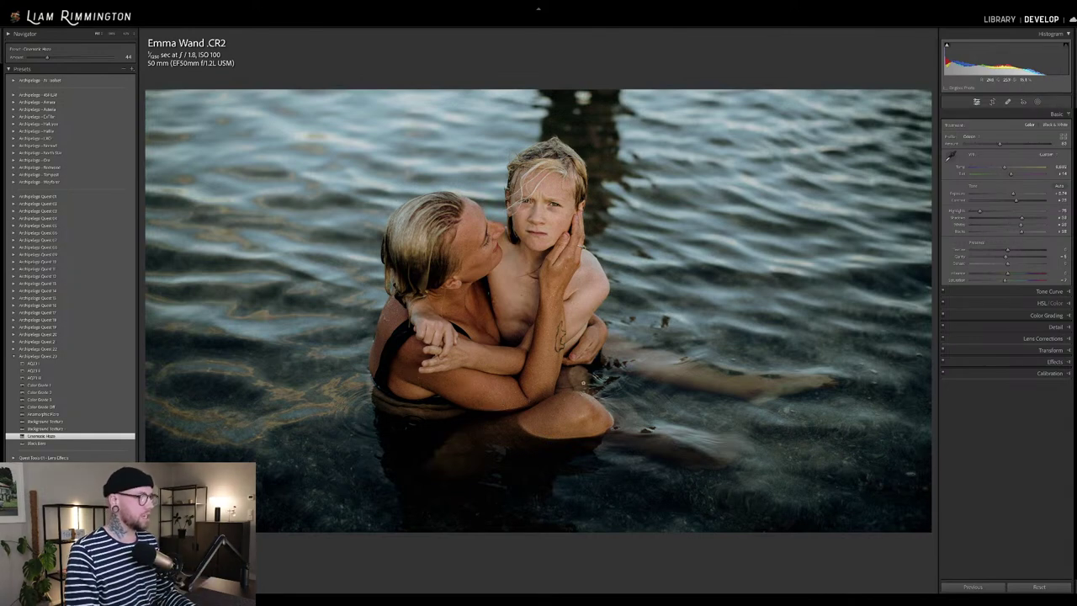
key("r")
key("Return")
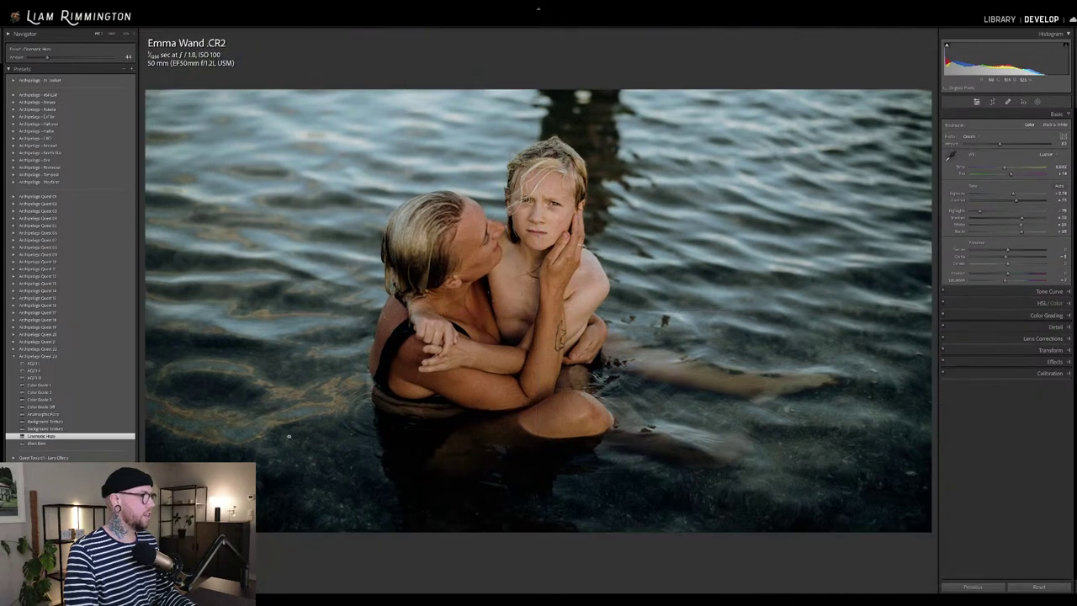
left_click(80, 443)
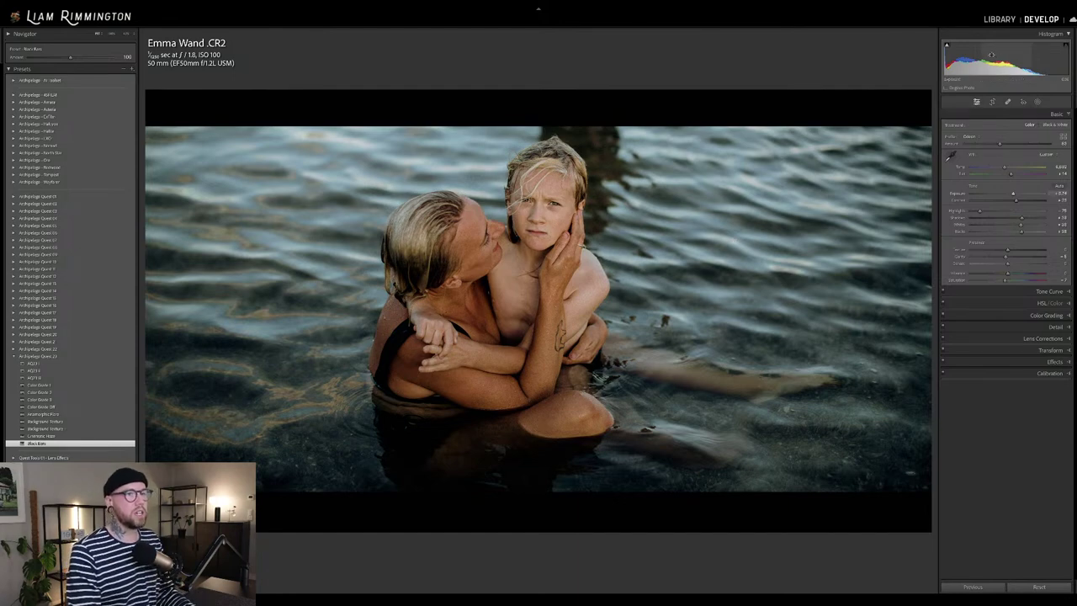
Test the Black Bars preset at an amount of 200 with exposure raised to +4.20, and undo both changes.
left_click_drag(1006, 61, 1052, 60)
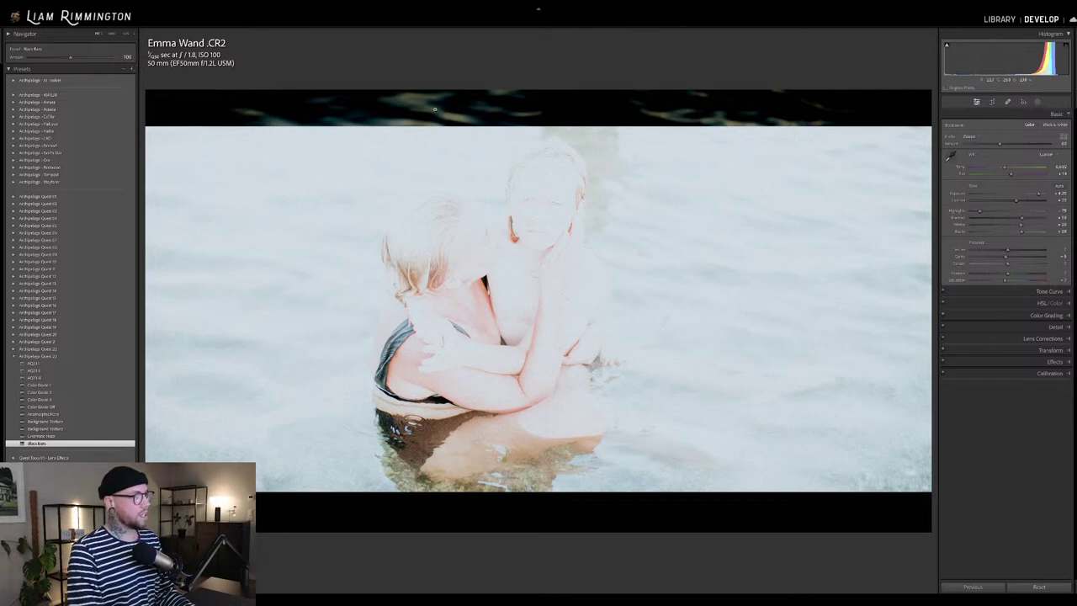
left_click_drag(71, 57, 133, 66)
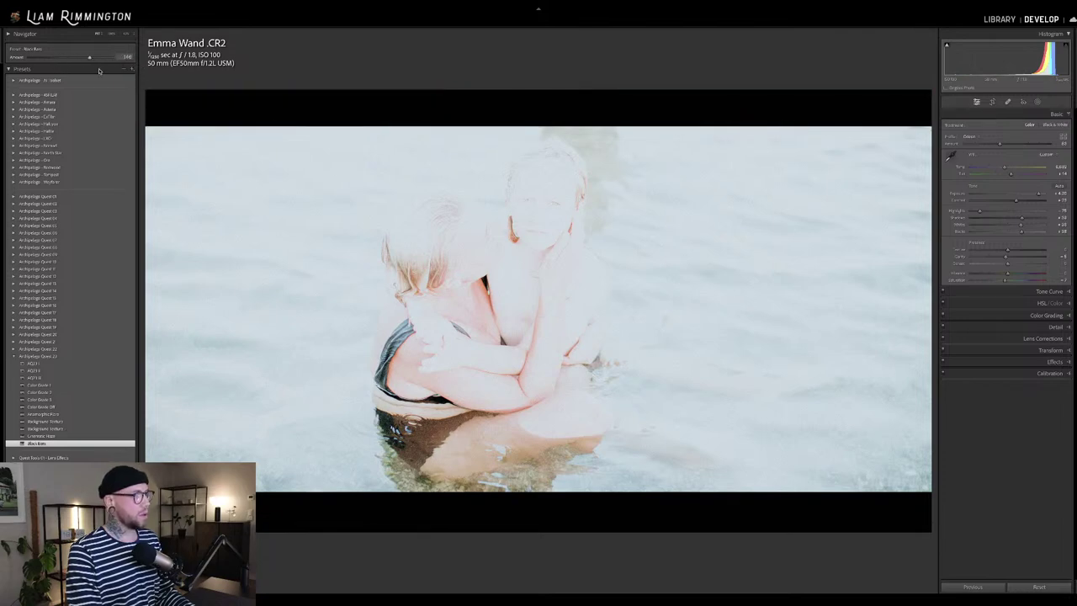
mouse_move(157, 72)
left_mouse_down()
mouse_move(78, 71)
mouse_move(142, 72)
left_mouse_up()
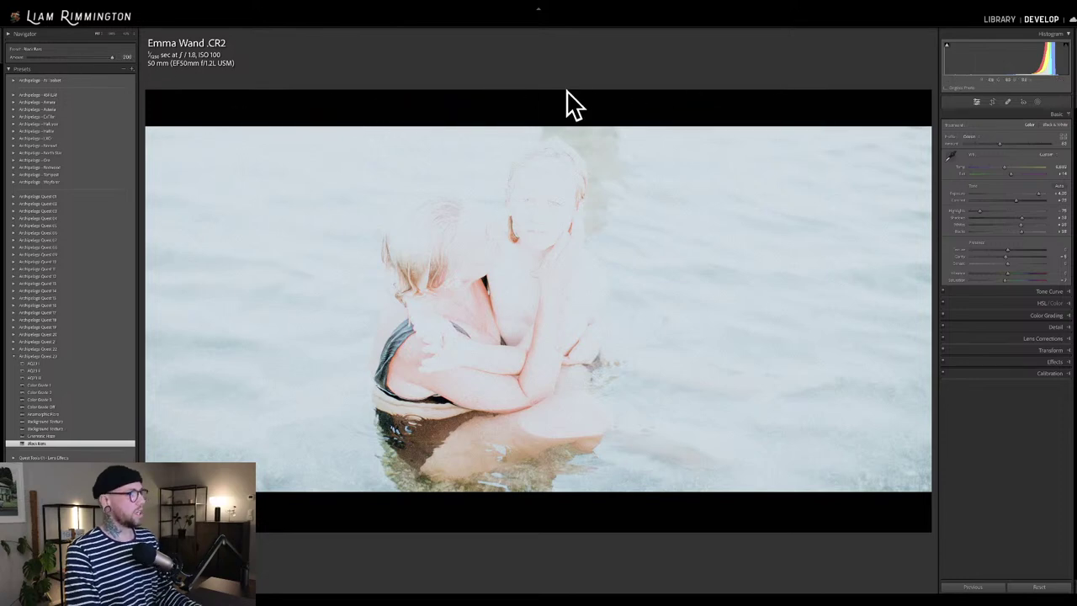
key("ctrl+z")
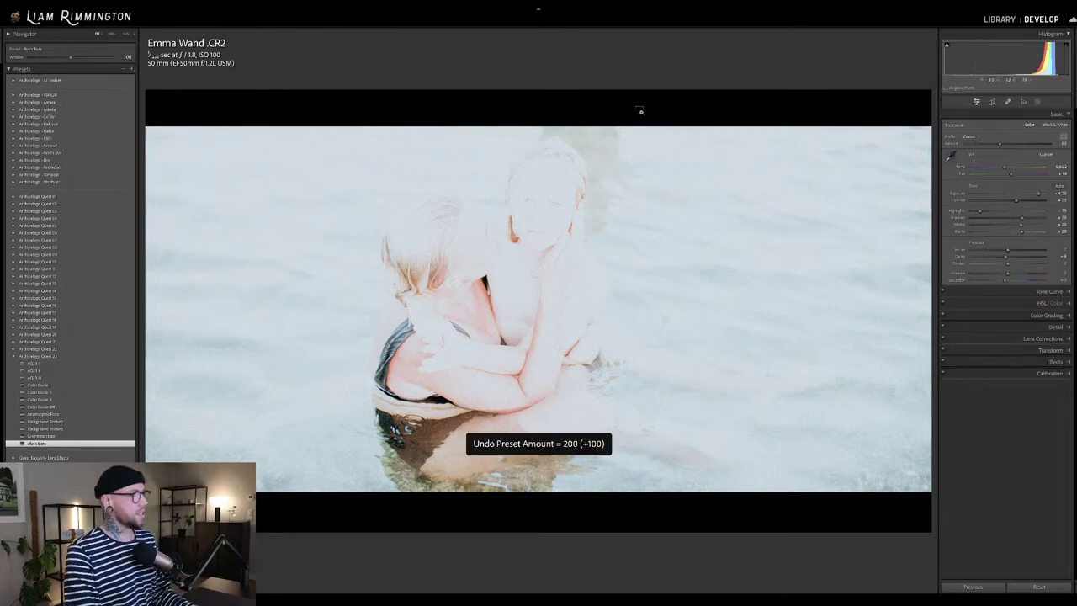
key("ctrl+z")
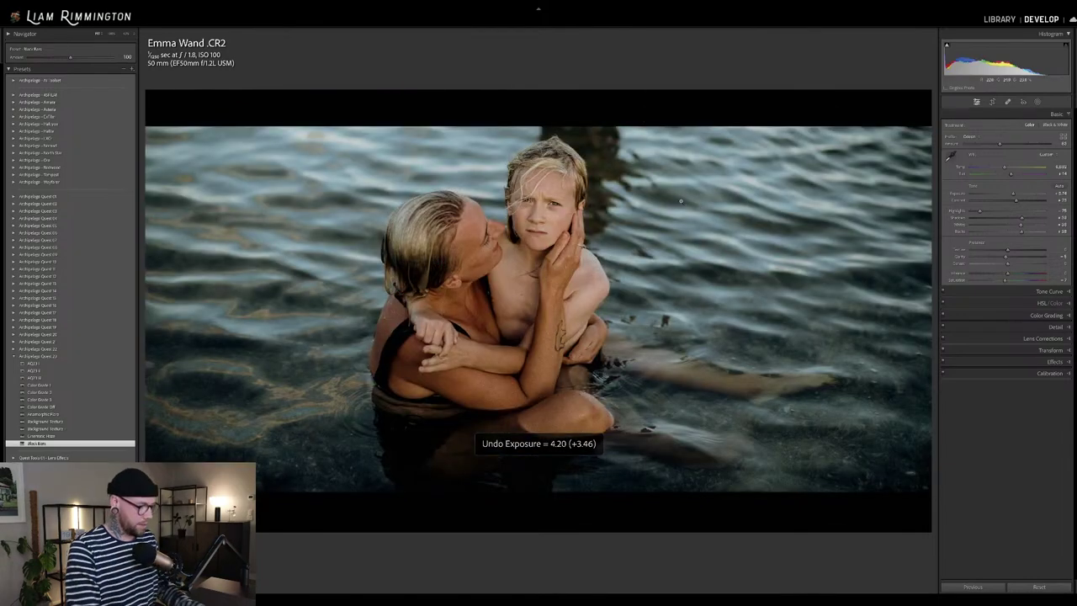
Compare the cropped photo with black bars against its unedited version twice, ending on the edited version.
key("backslash")
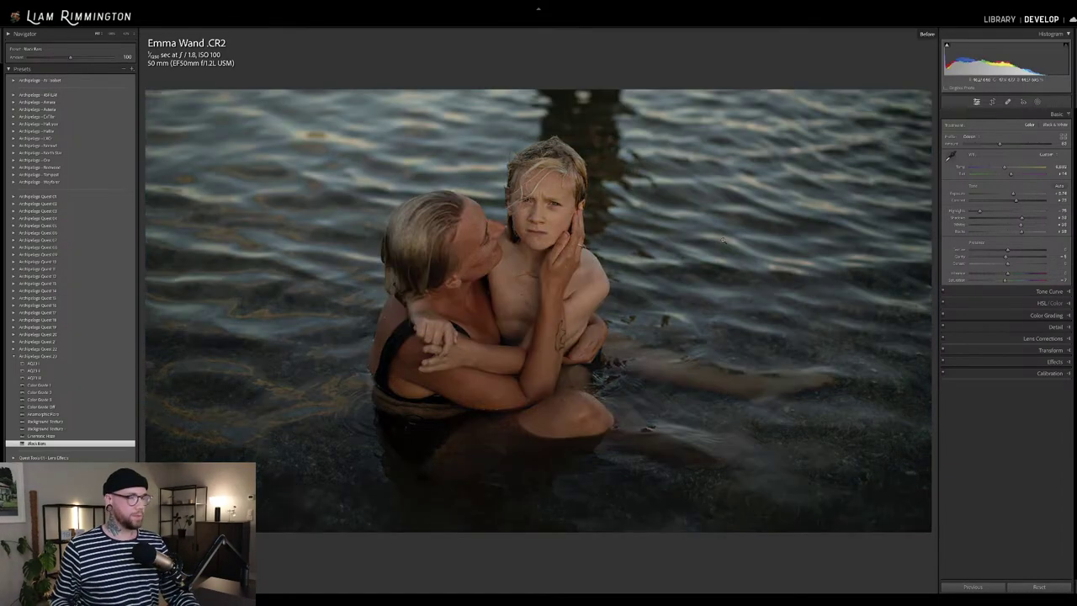
key("backslash")
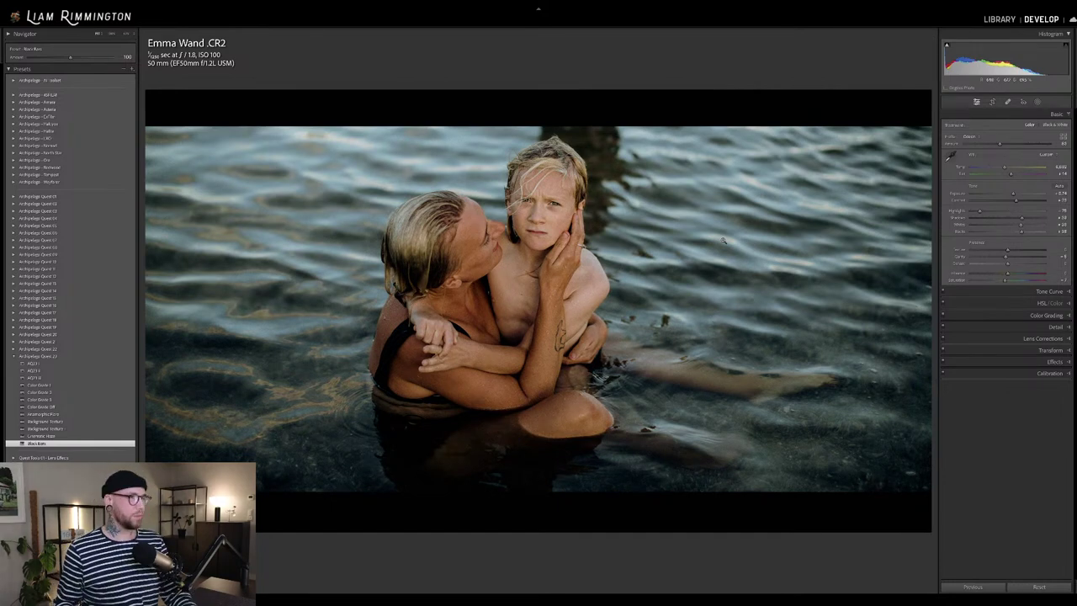
key("backslash")
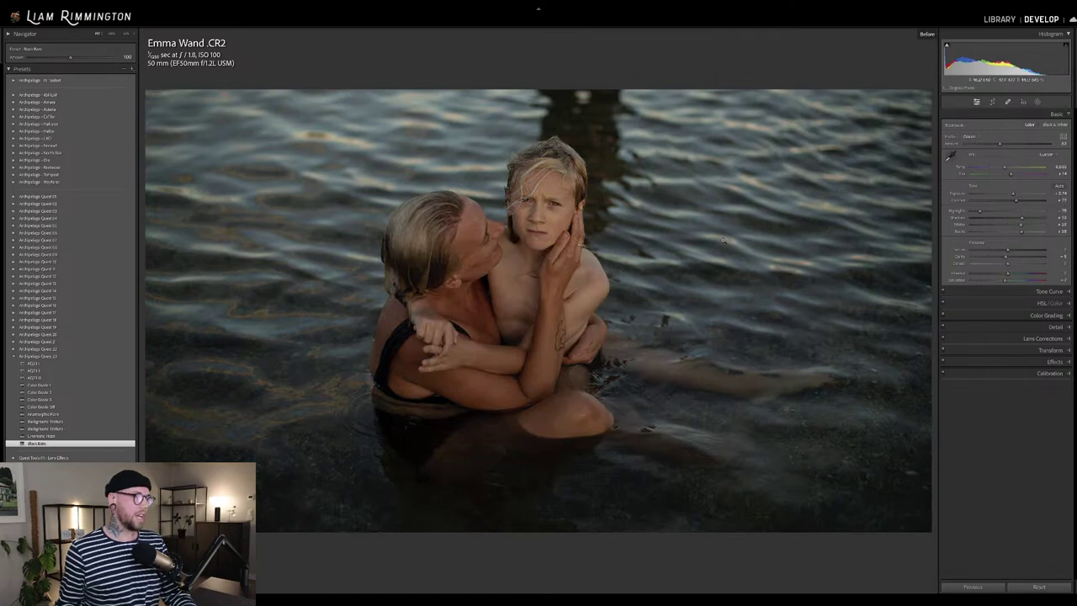
key("backslash")
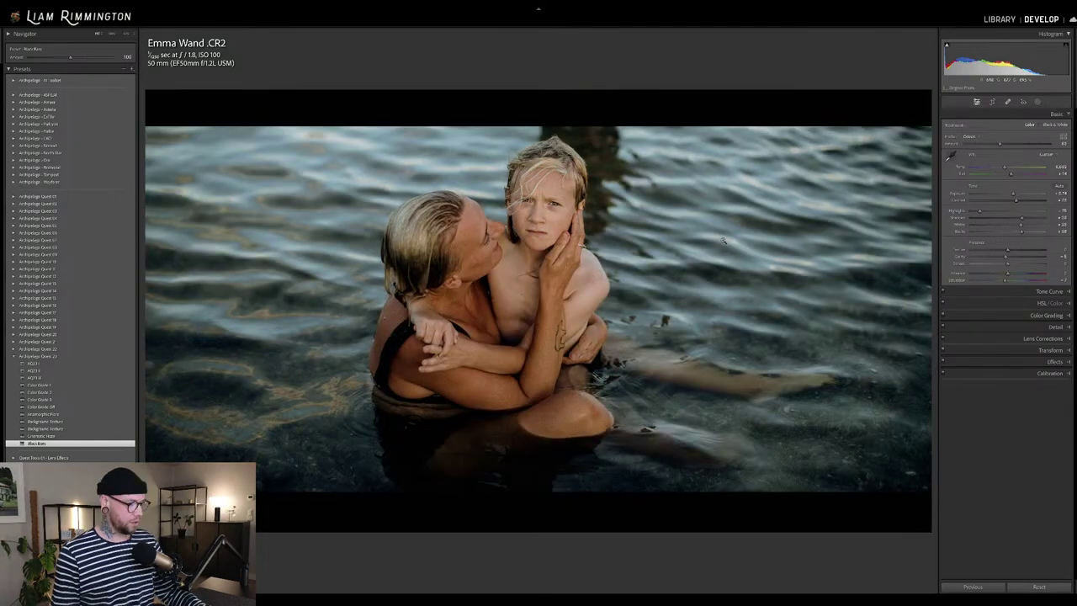
Compare the water portrait before and after, and open the dark bride portrait from the photo grid for developing.
key("y")
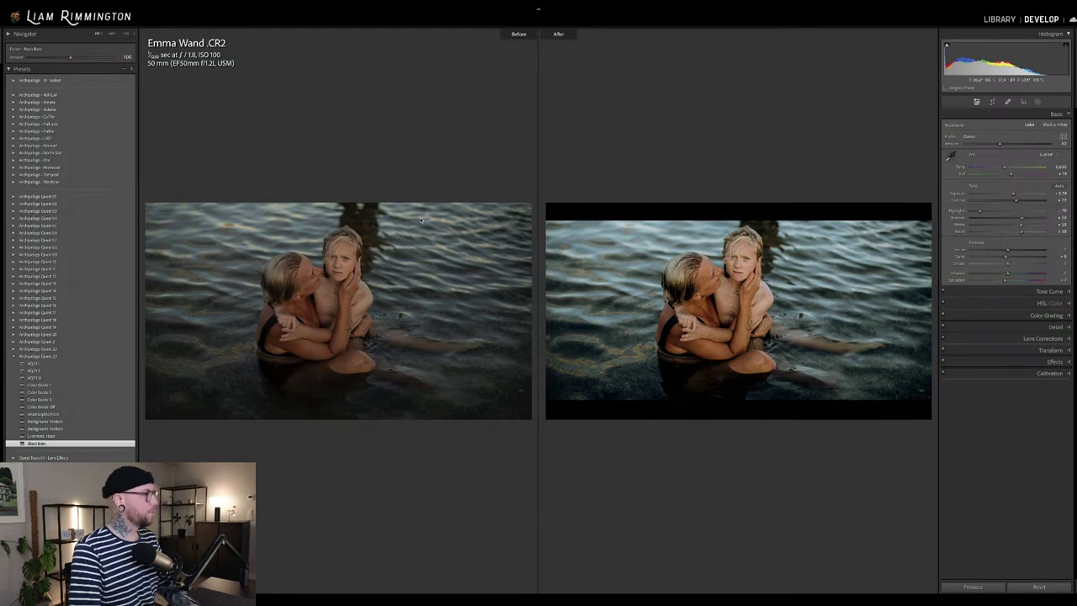
key("g")
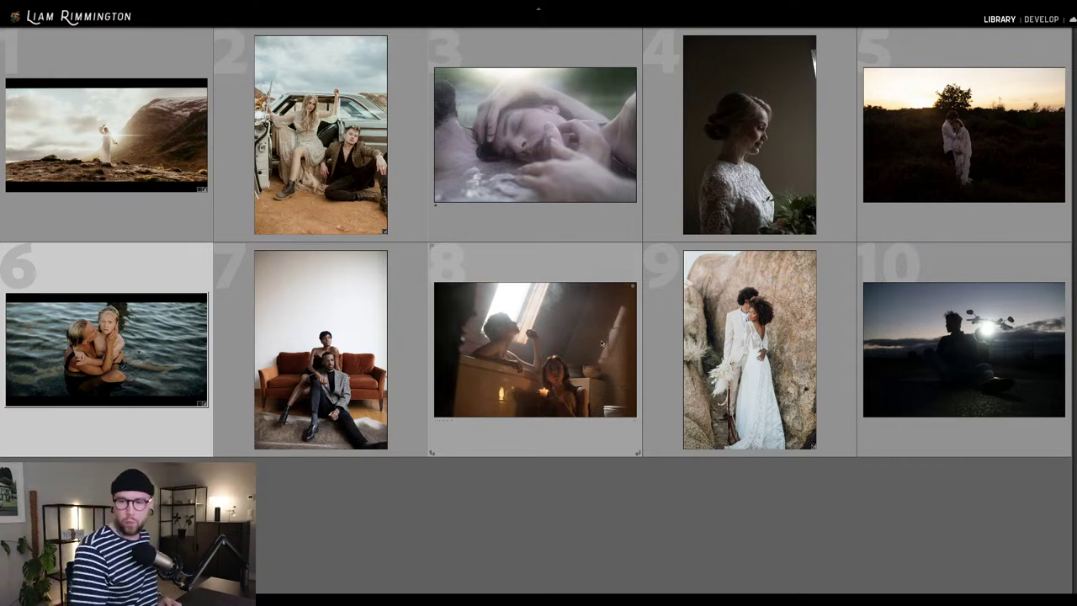
left_click(752, 160)
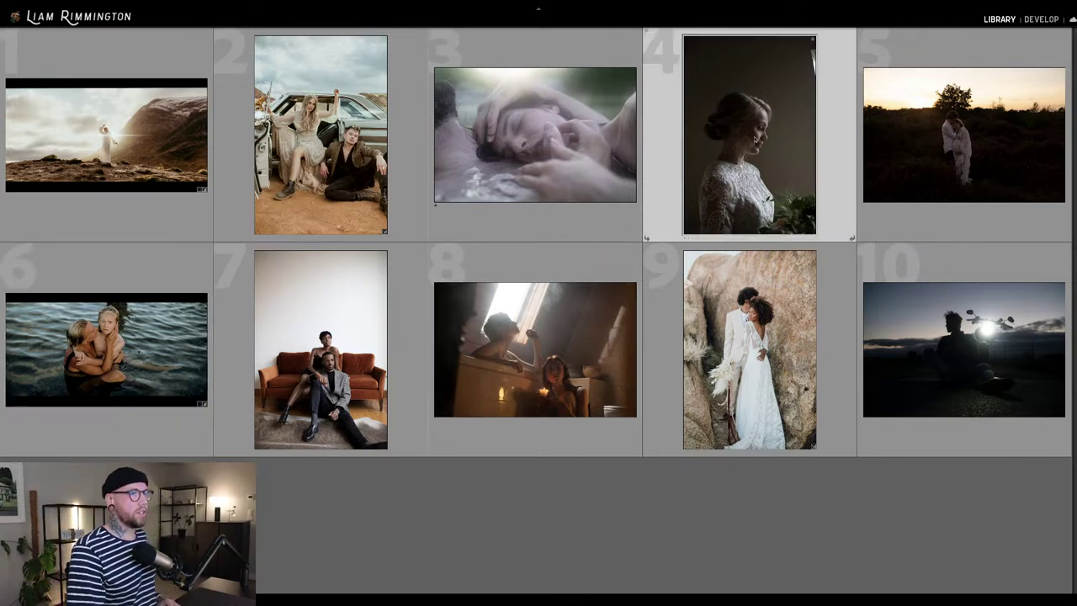
key("d")
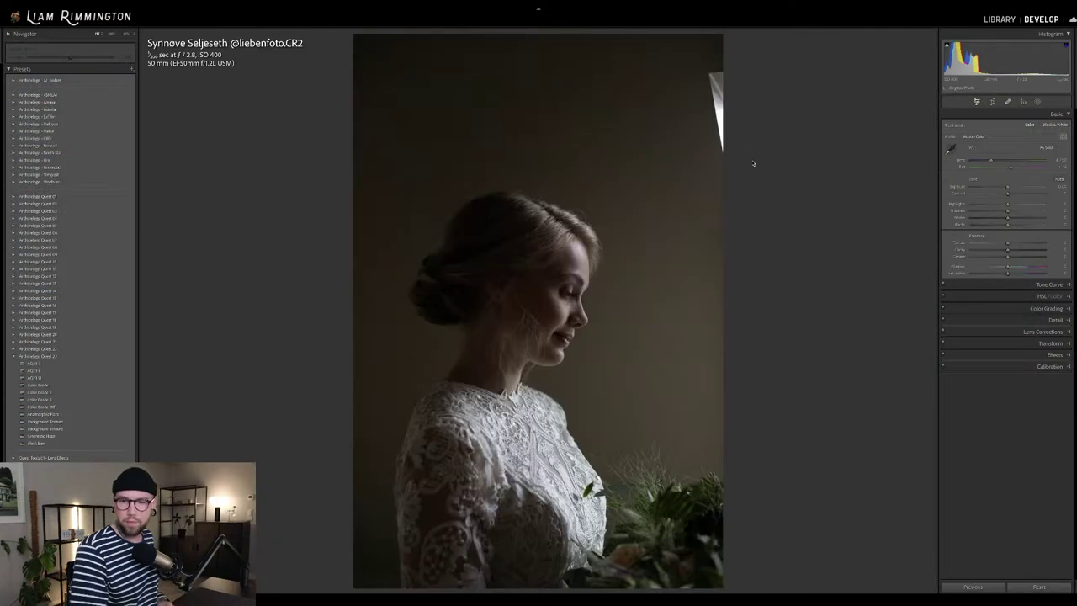
Crop the bride portrait slightly tighter to remove the bright strip at its upper right edge.
key("r")
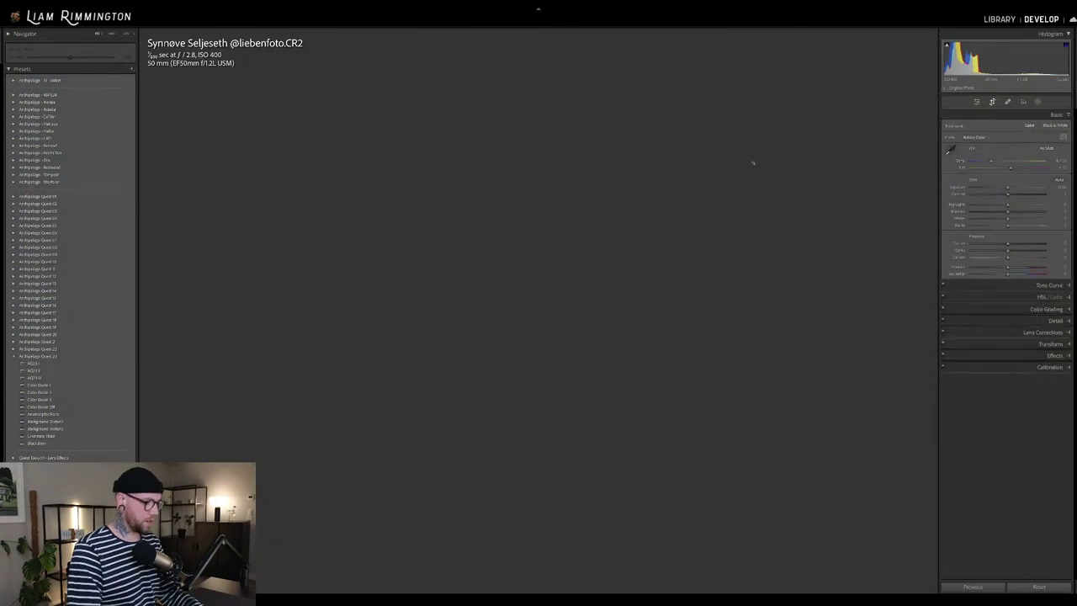
left_click_drag(724, 34, 712, 43)
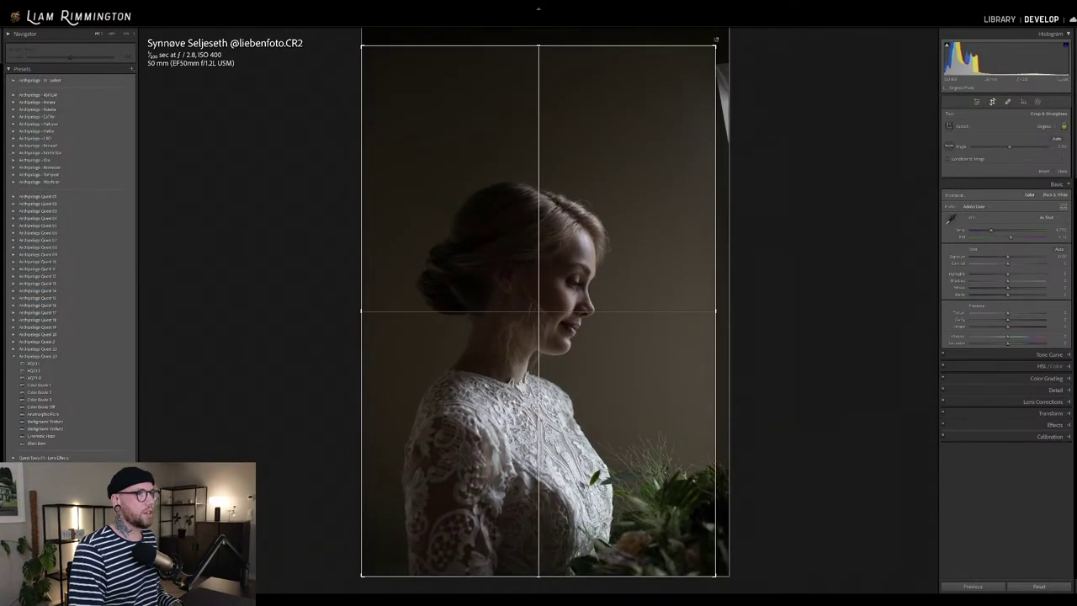
key("r")
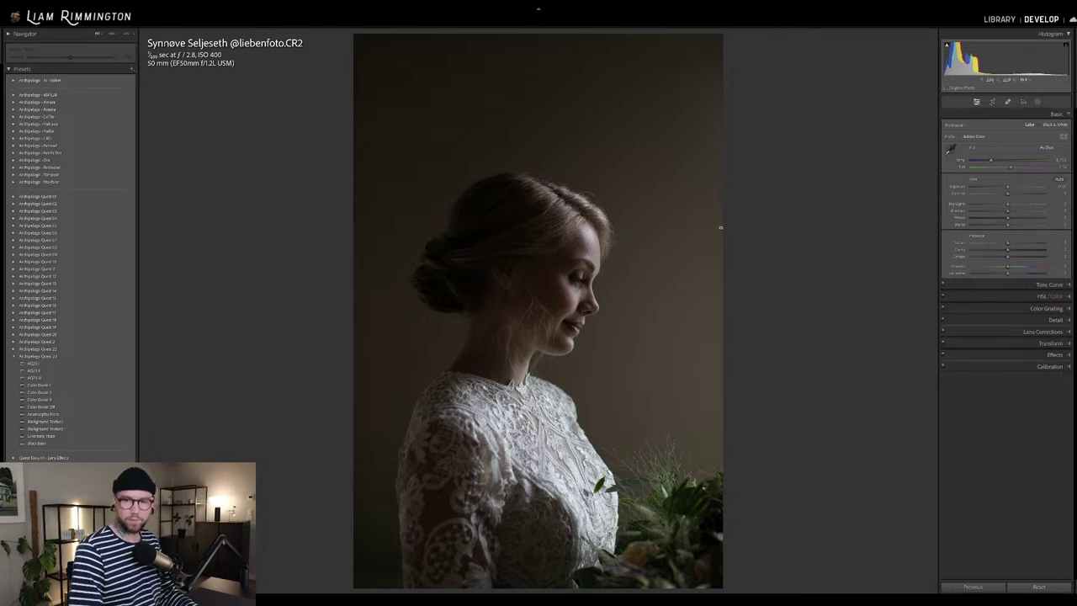
Brighten the bride portrait's exposure and warm its white balance temperature.
left_click_drag(1004, 53, 1017, 53)
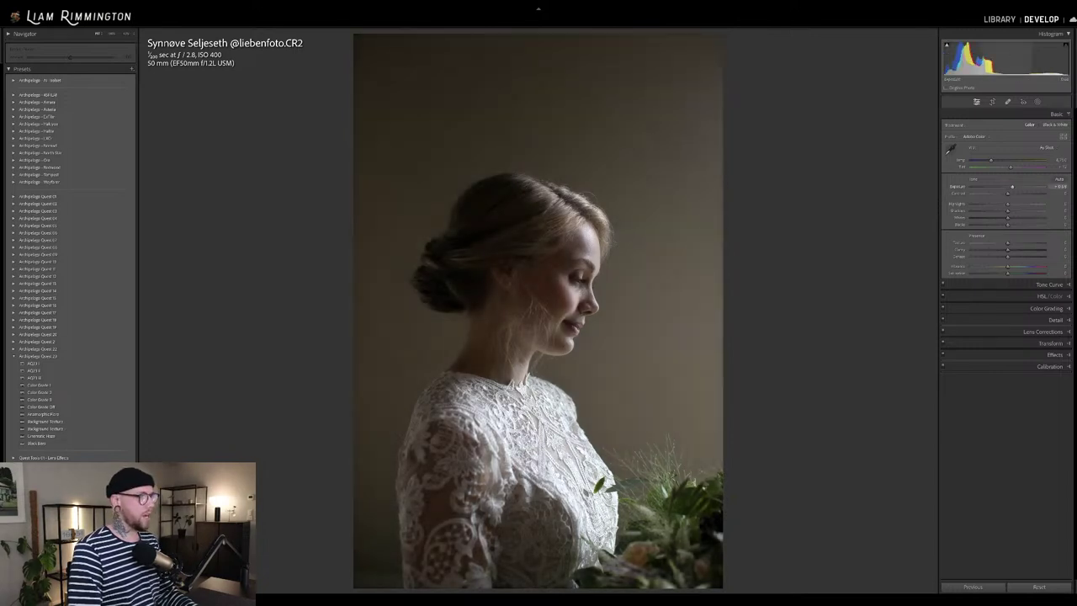
left_click_drag(991, 161, 998, 160)
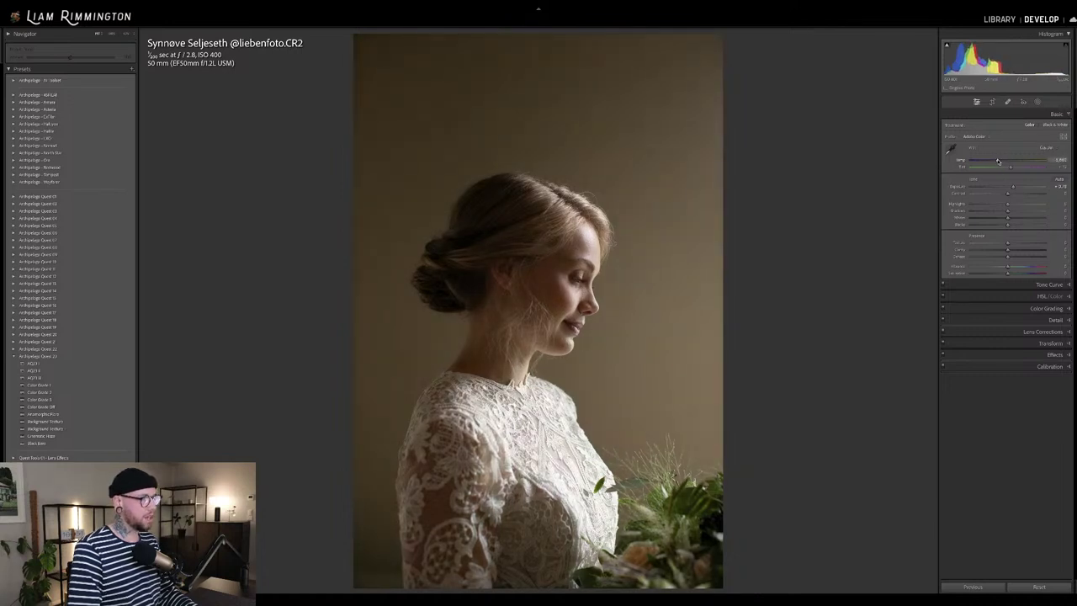
left_click_drag(998, 60, 1008, 60)
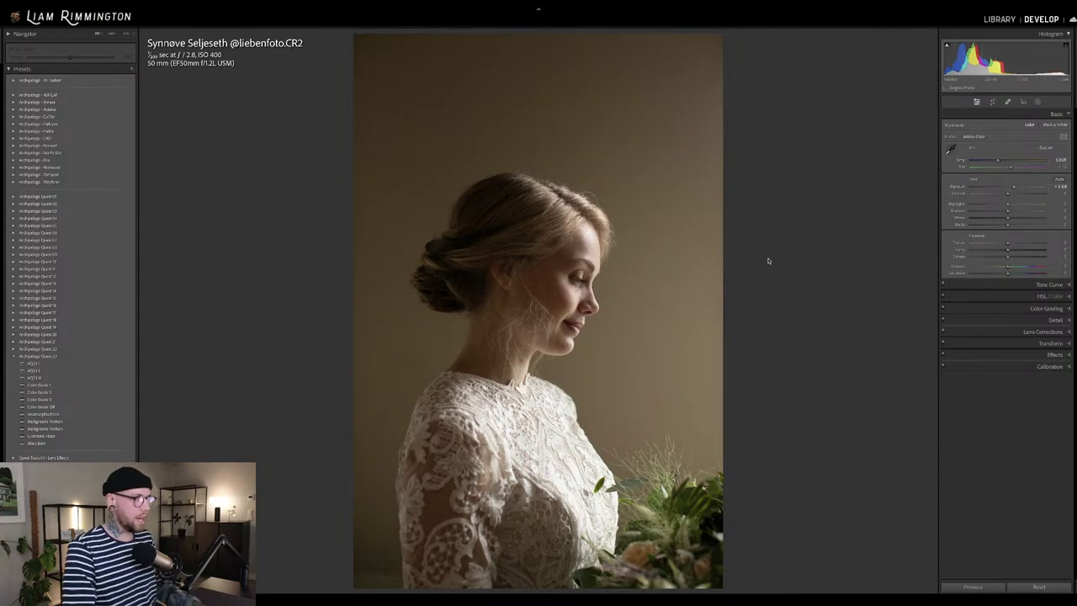
Apply the AQ23 III preset from Archipelago Quest 23 to the bride portrait and compare it with the original.
left_click(104, 364)
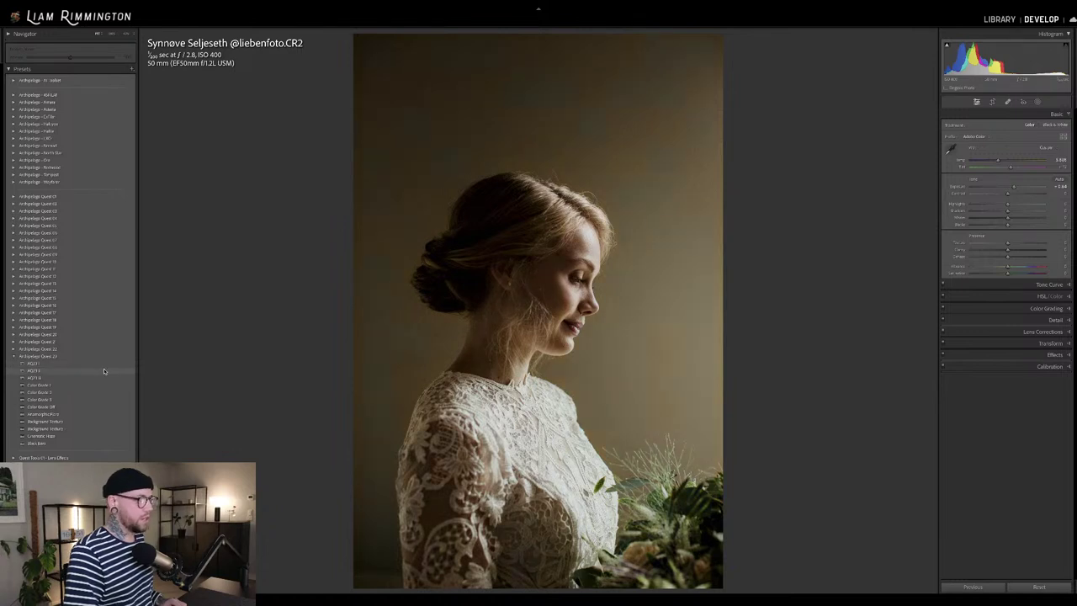
left_click(103, 379)
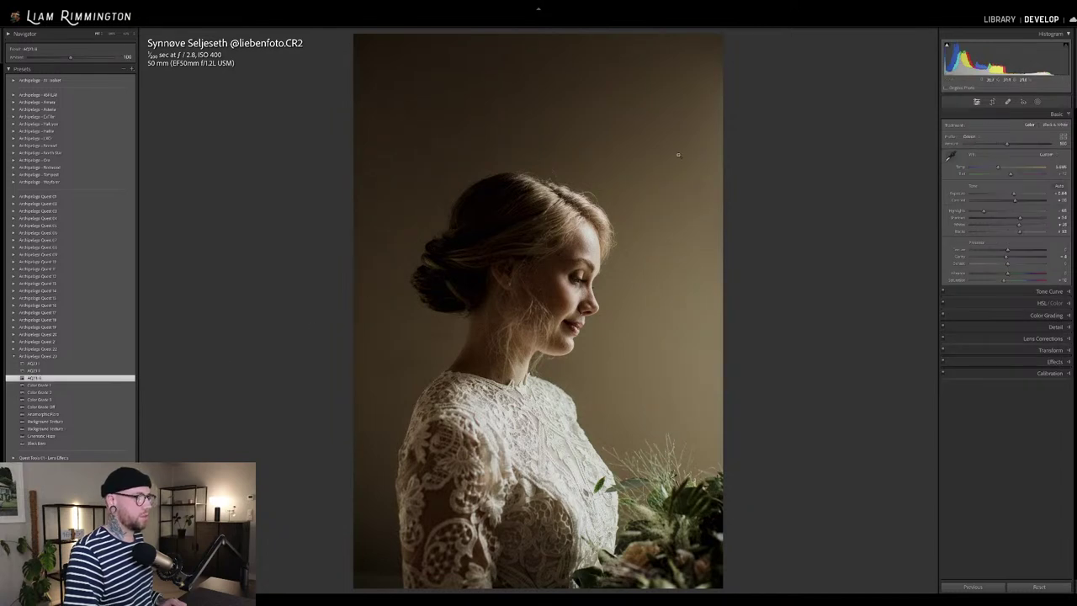
key("backslash")
key("backslash")
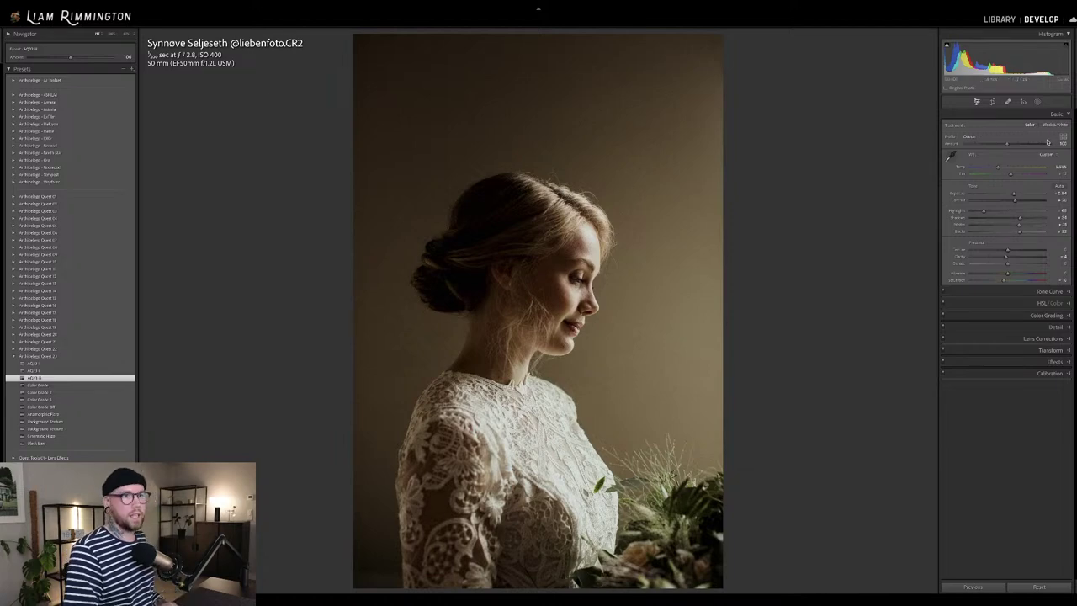
Raise the profile amount to 200, undoing the trial reduction to its minimum.
left_click_drag(1008, 144, 1049, 144)
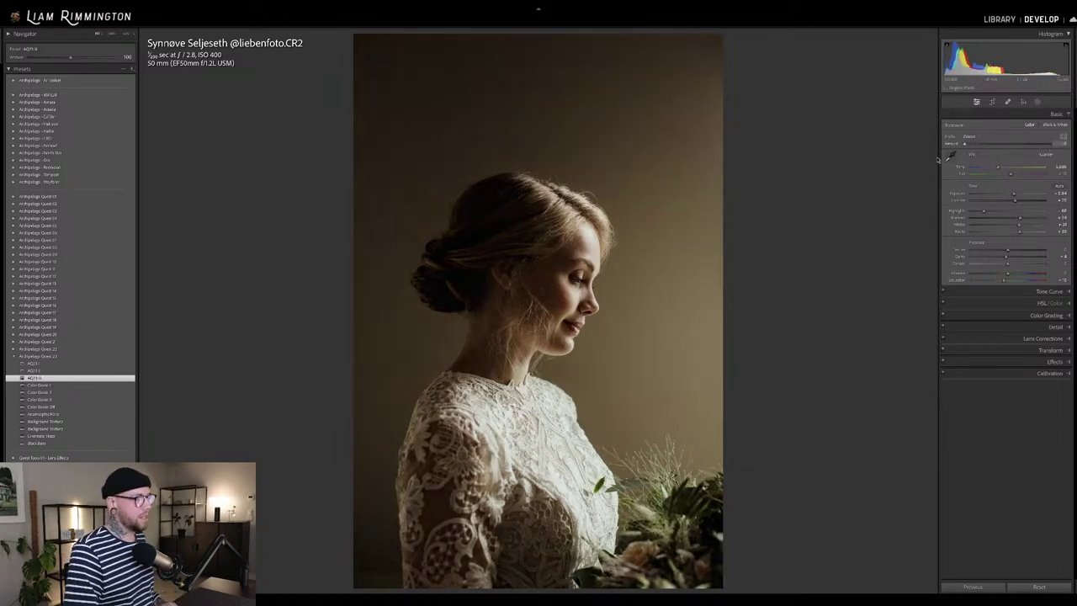
left_click_drag(1050, 144, 995, 153)
key("ctrl+z")
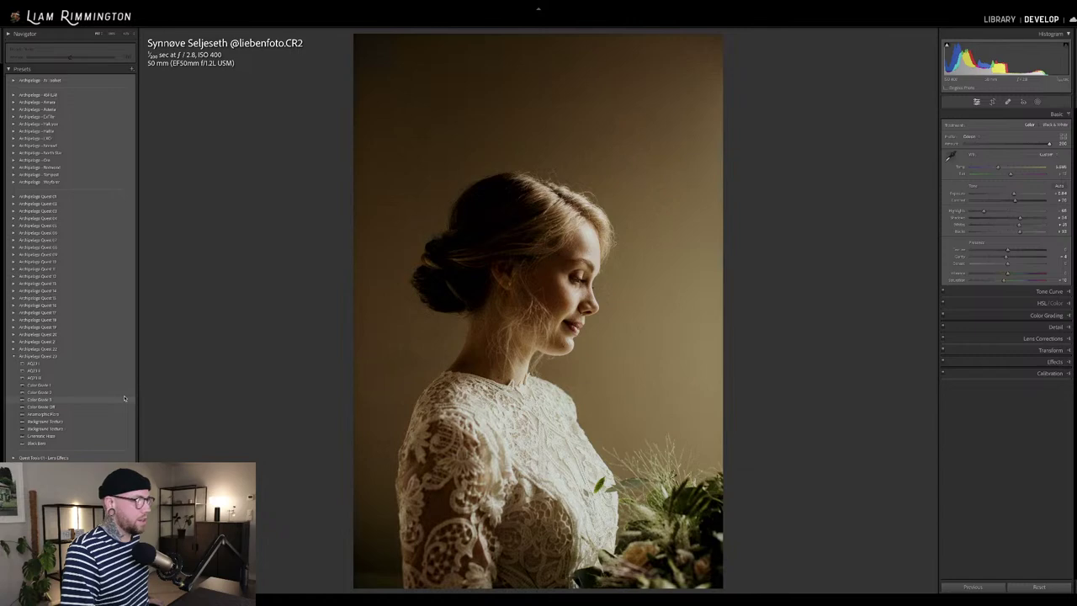
Apply the Color Grade 1 preset at an increased amount and raise the exposure slightly.
left_click(122, 384)
left_click_drag(74, 57, 86, 71)
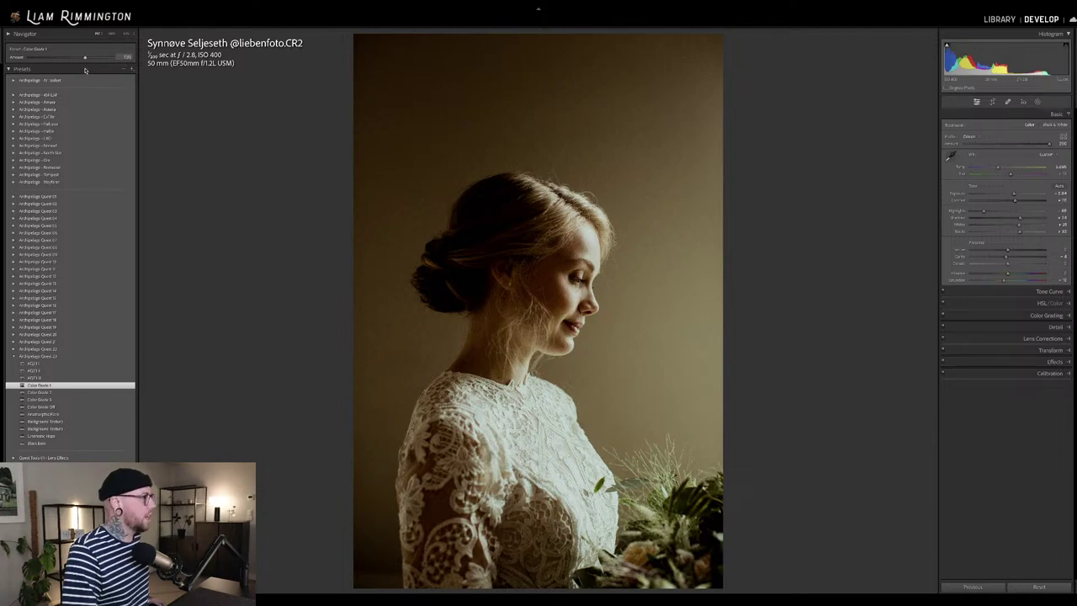
key("backslash")
key("backslash")
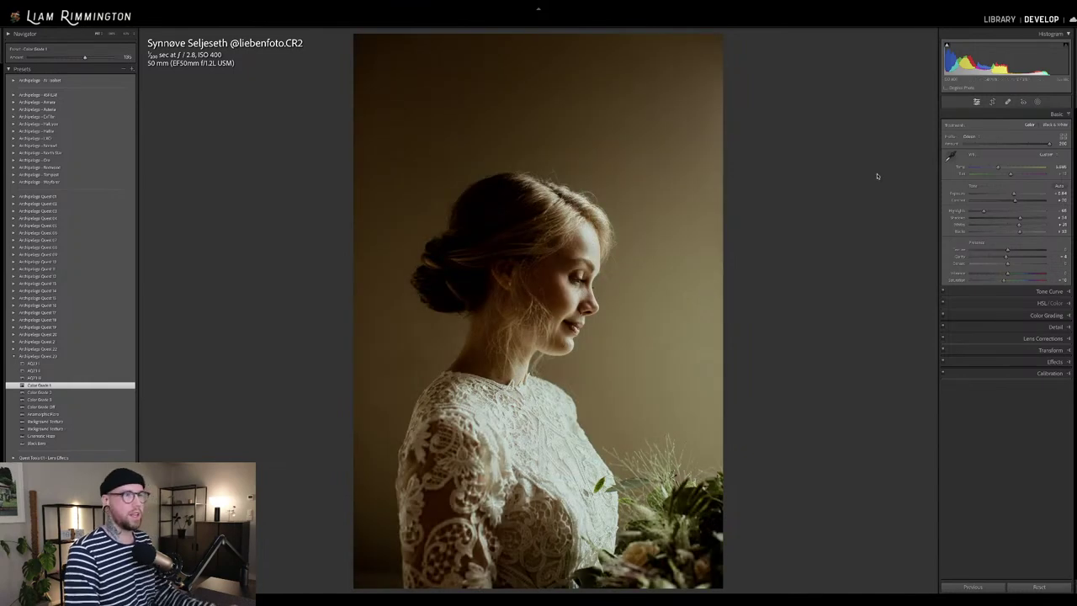
left_click_drag(1052, 193, 1058, 192)
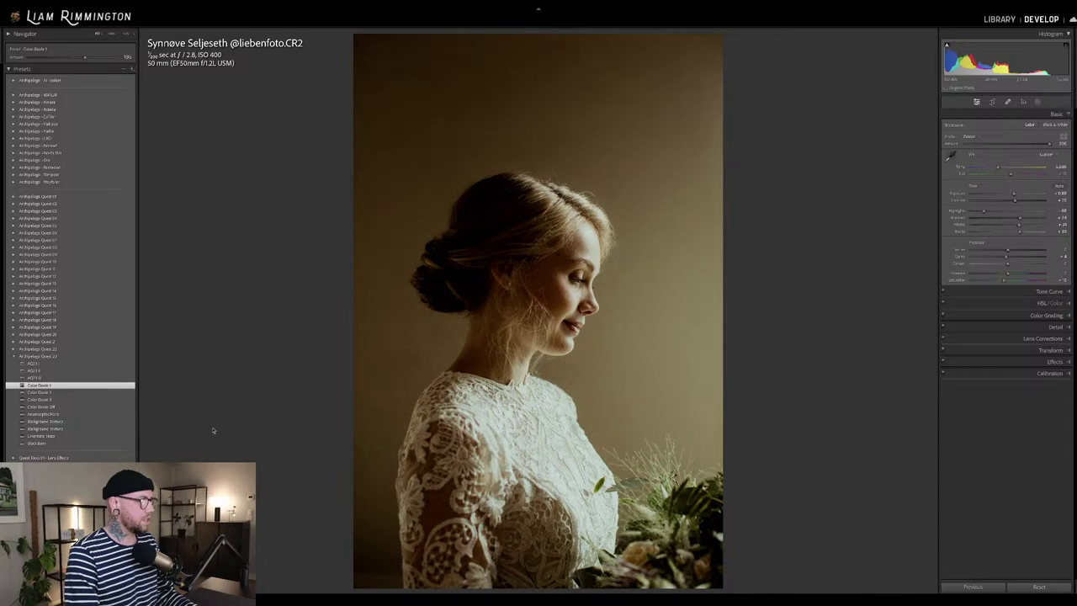
Apply the Background Texture + and Cinematic Haze presets, reducing the amount of each.
left_click(111, 429)
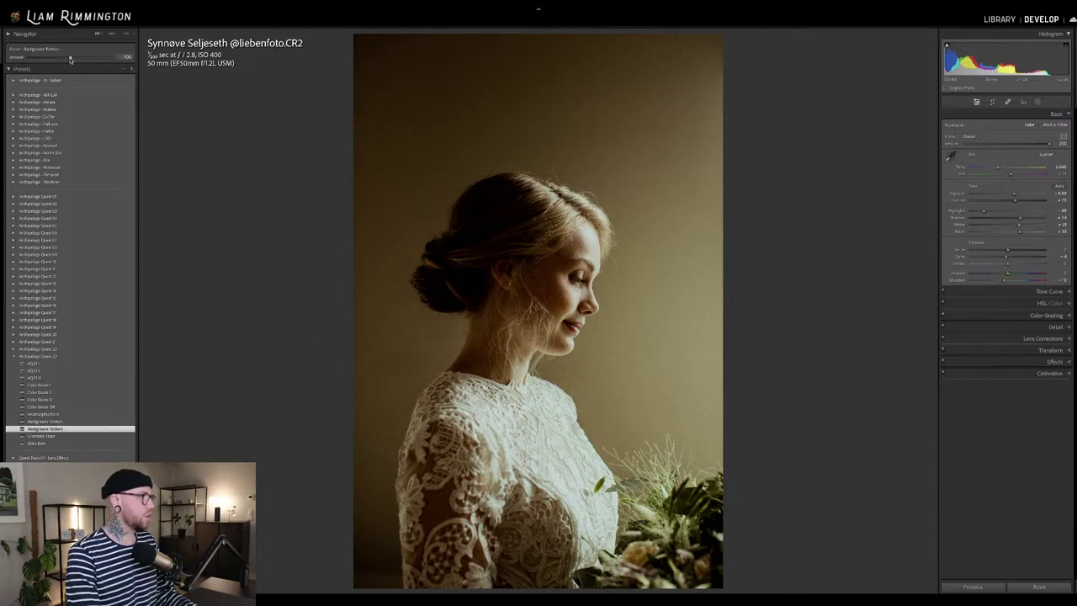
left_click_drag(106, 59, 67, 73)
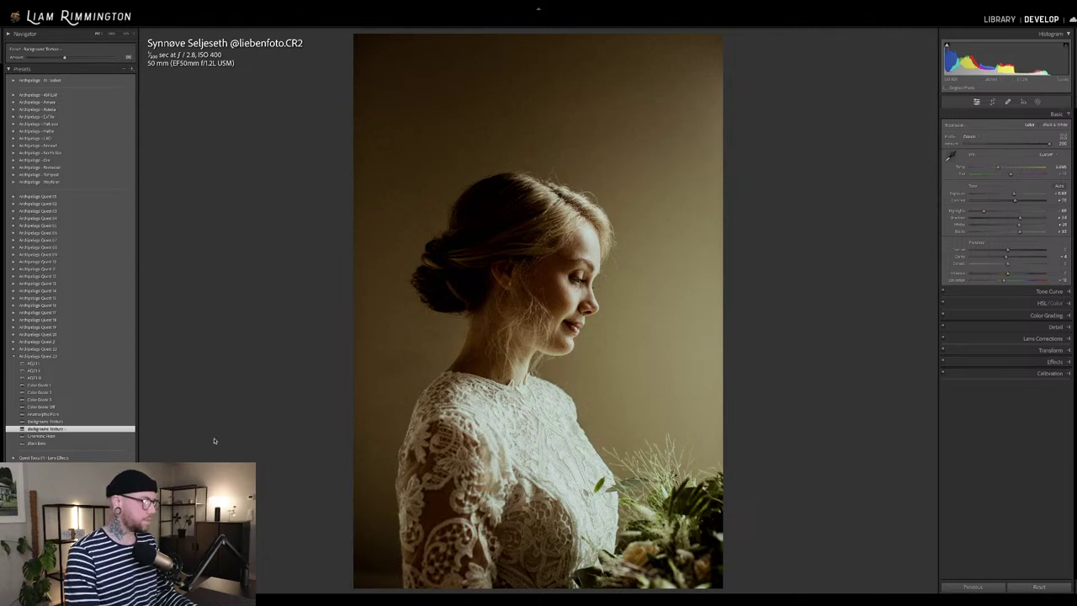
left_click(110, 438)
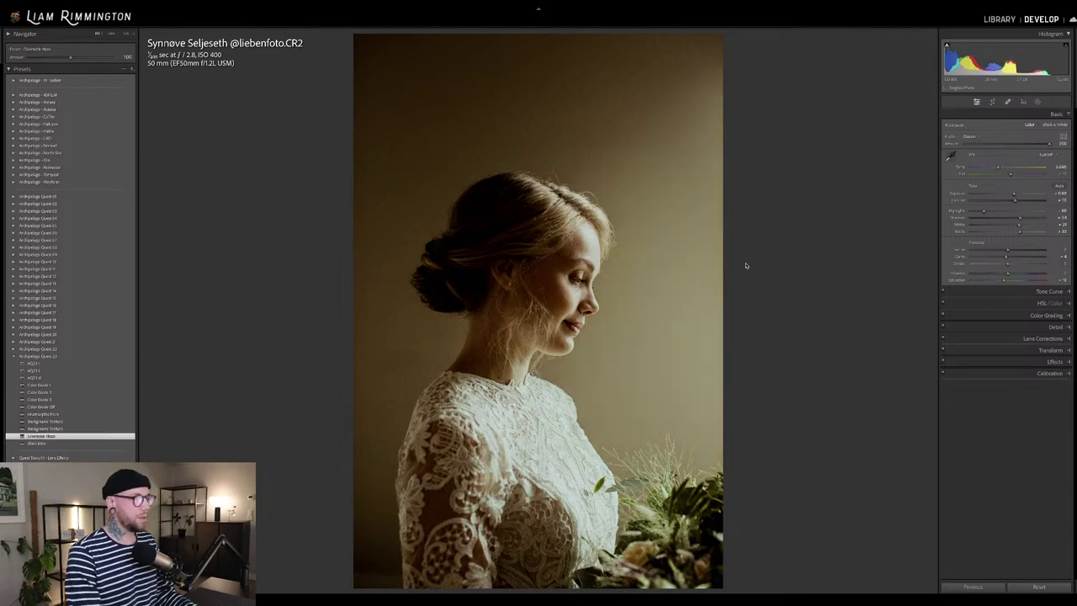
left_click_drag(71, 57, 50, 69)
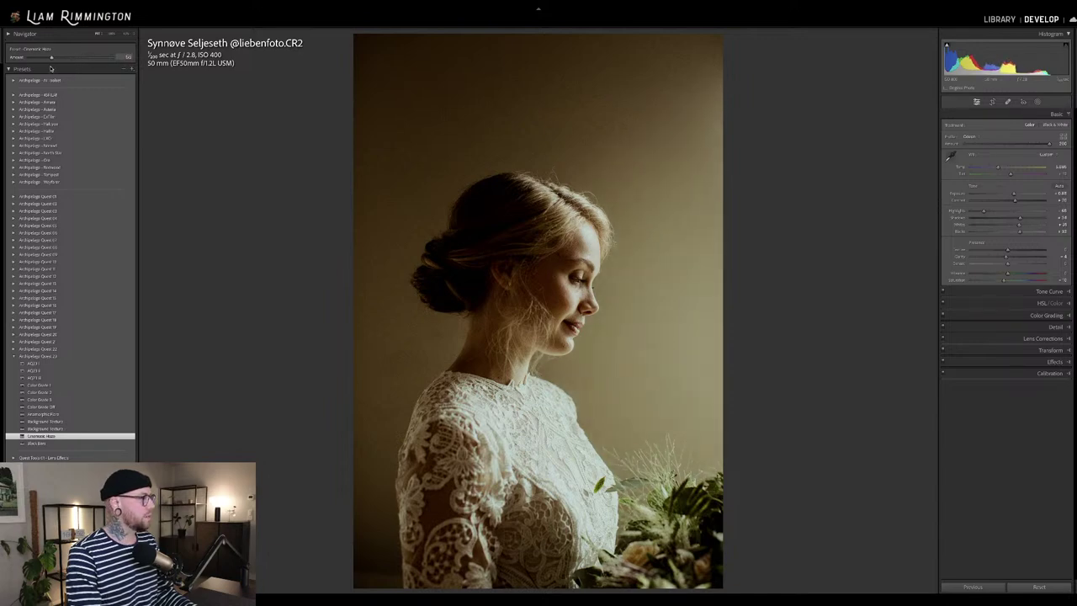
Compare the edited bride portrait with the original and review the editing history.
key("backslash")
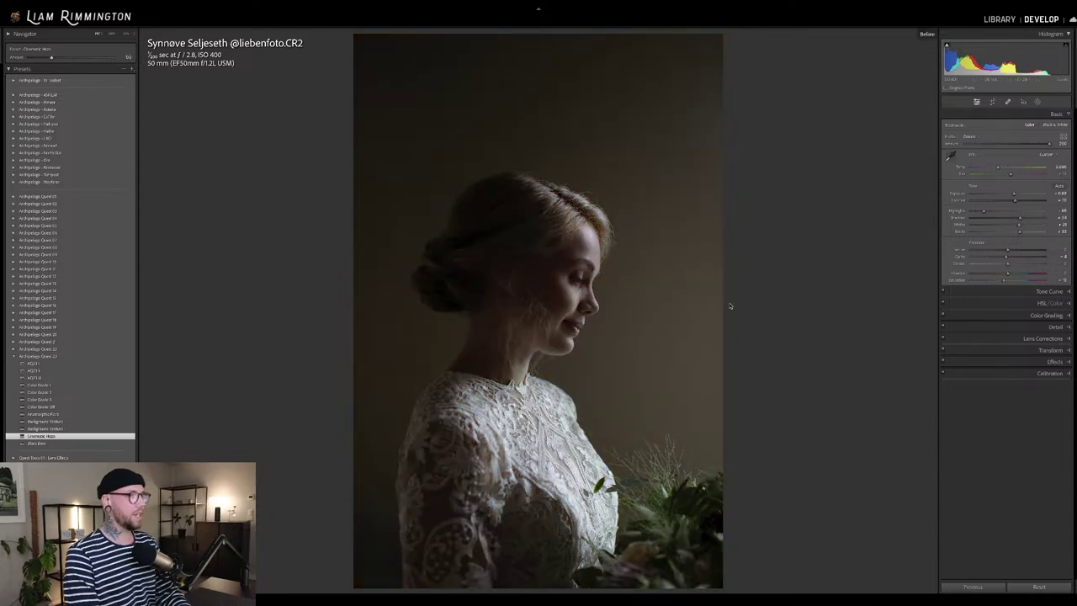
key("backslash")
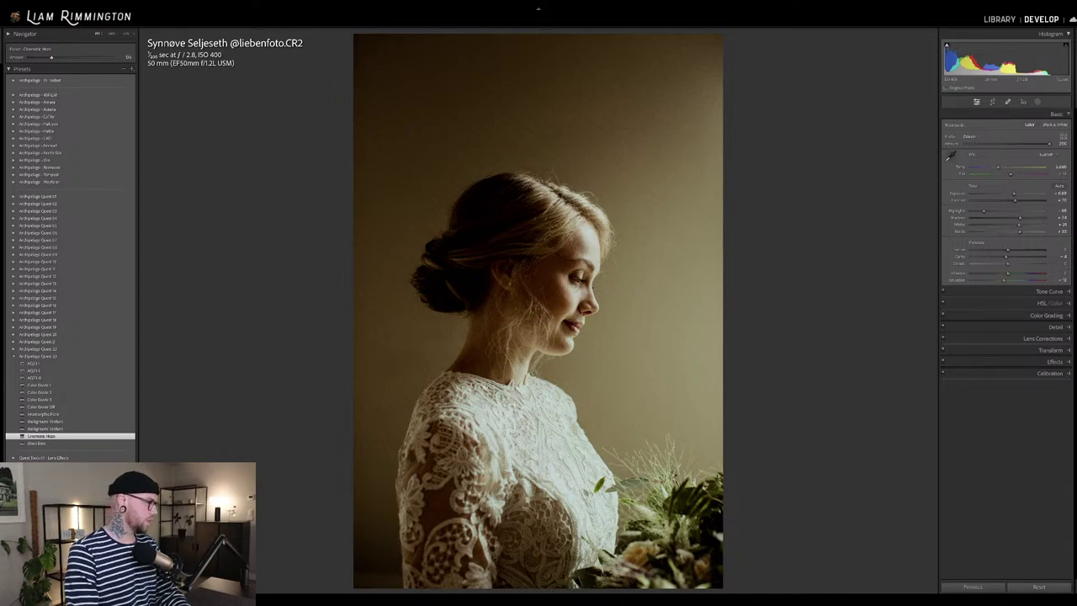
scroll(47, 488, "down", 1)
left_click(47, 495)
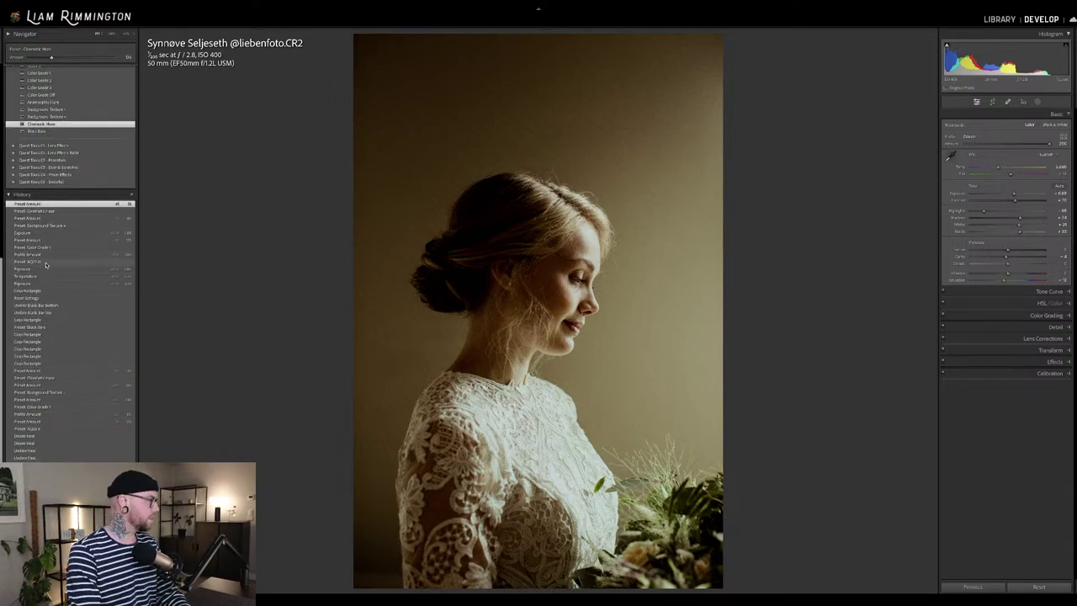
left_click(10, 195)
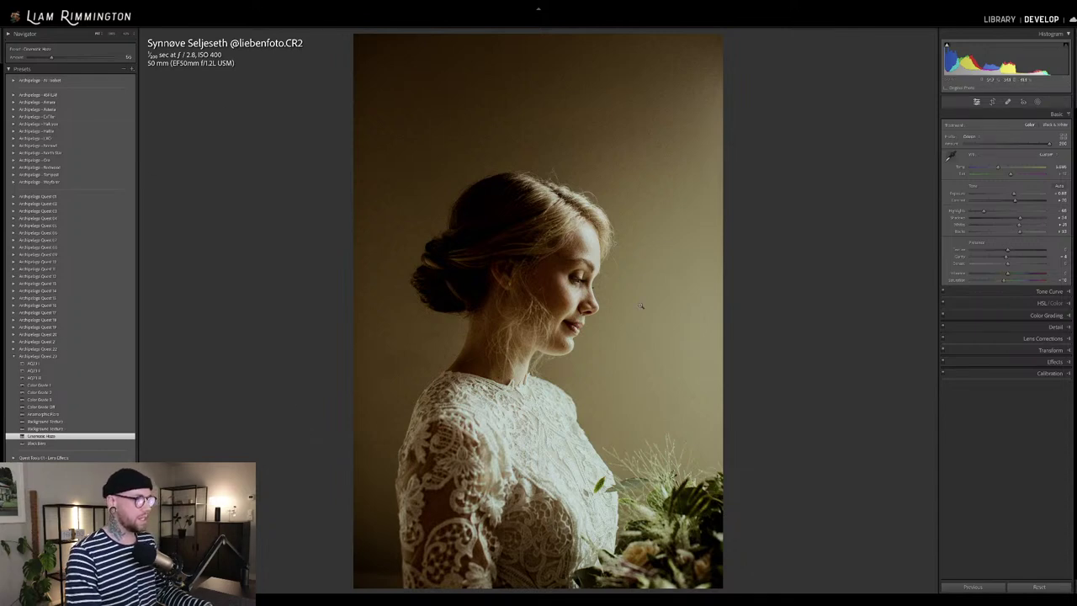
key("backslash")
key("backslash")
Examine the bride's face, hair, dress and bouquet close up in a side-by-side before-and-after comparison.
key("y")
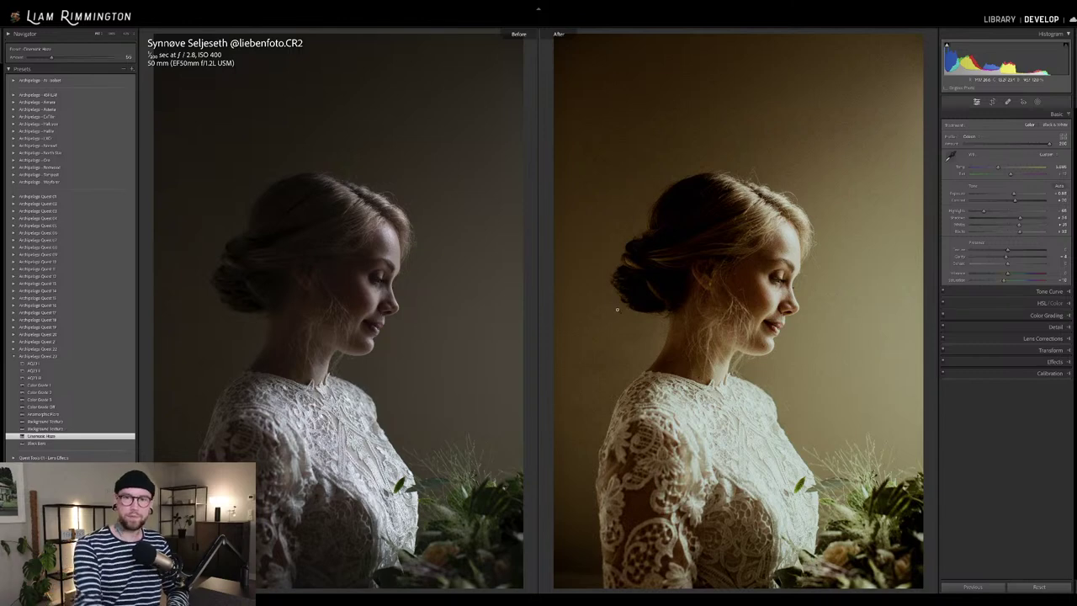
left_click(637, 282)
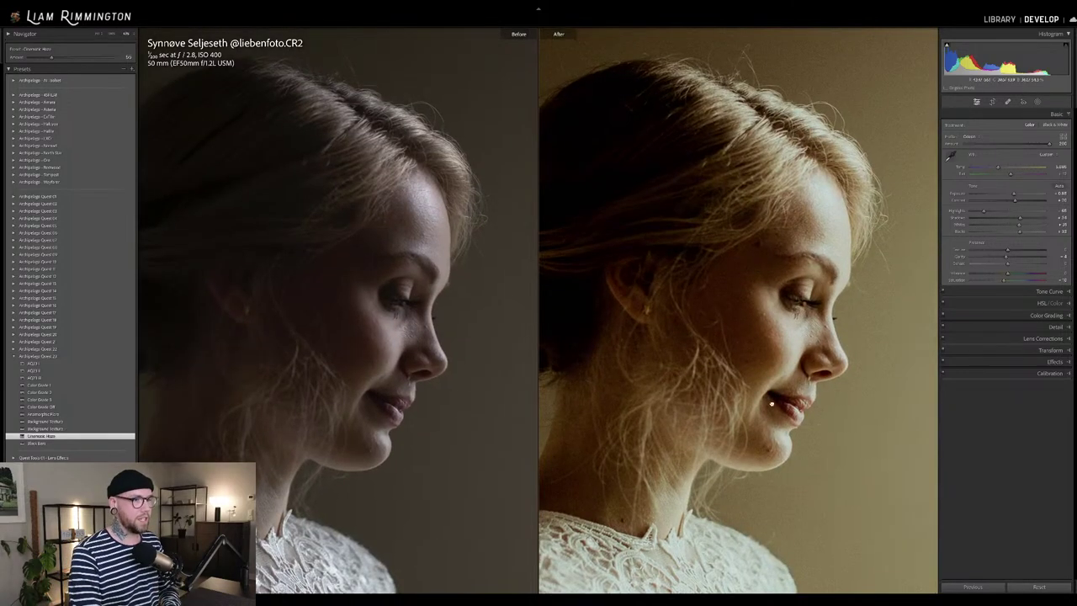
left_click_drag(769, 356, 773, 403)
left_click_drag(844, 358, 813, 200)
left_click_drag(722, 324, 889, 308)
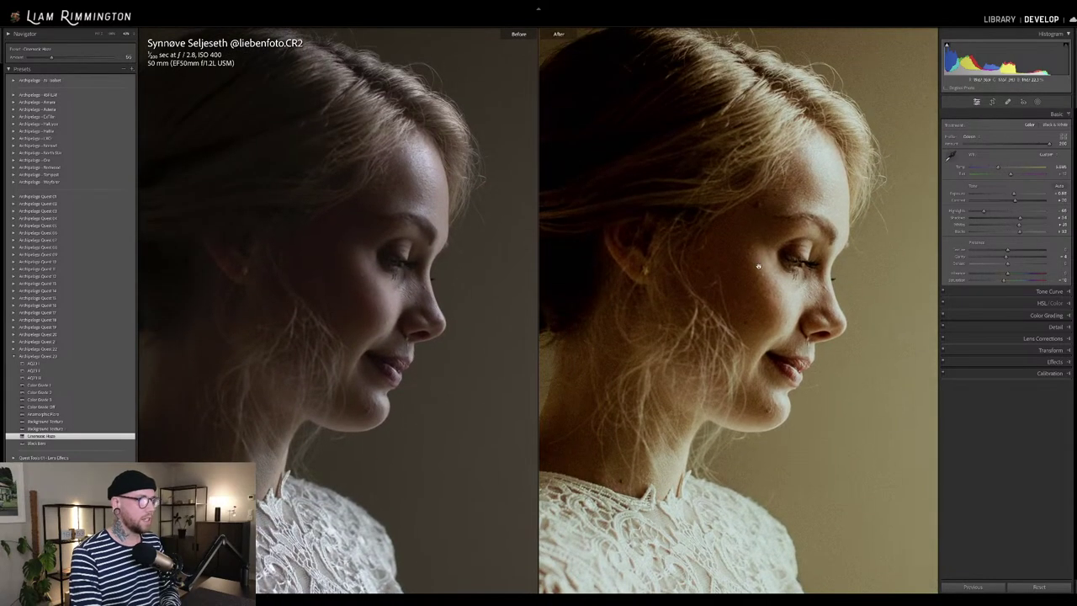
left_click_drag(735, 324, 746, 399)
left_click_drag(759, 276, 833, 514)
left_click(794, 364)
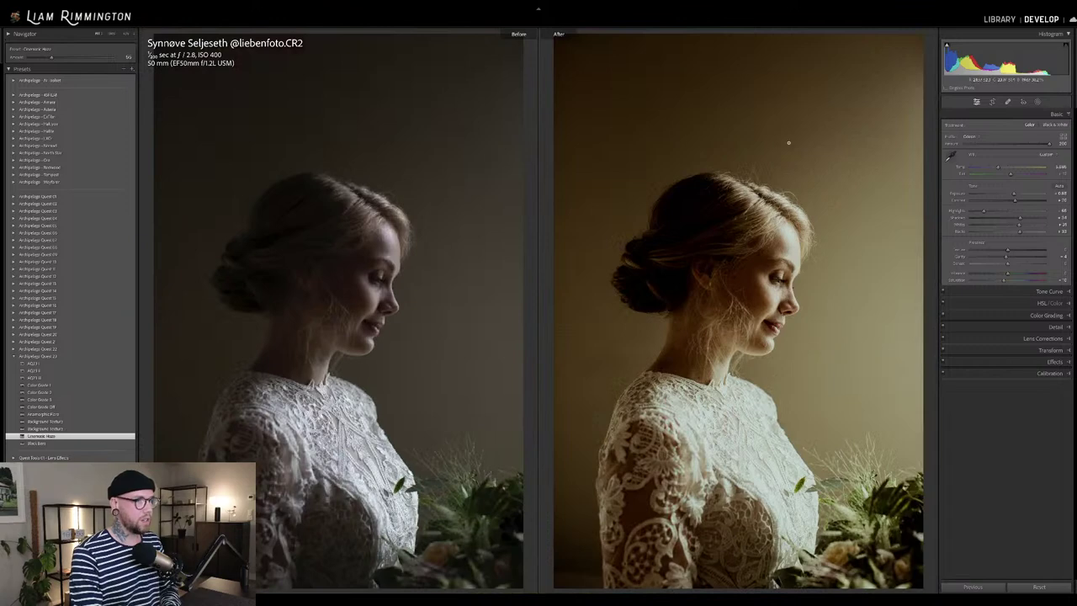
left_click(715, 333)
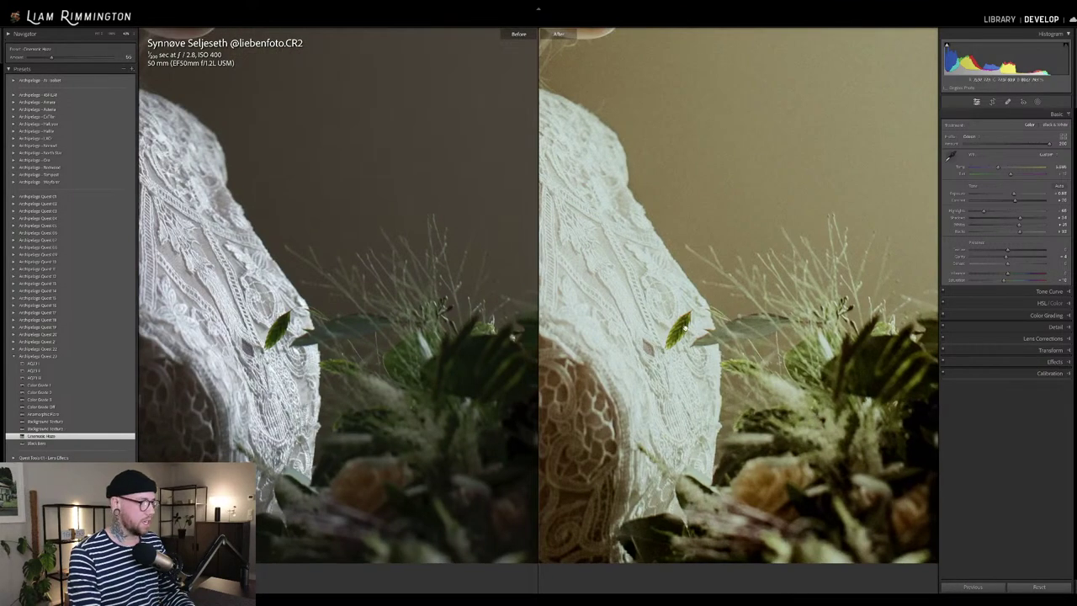
left_click_drag(810, 392, 813, 397)
left_click(756, 414)
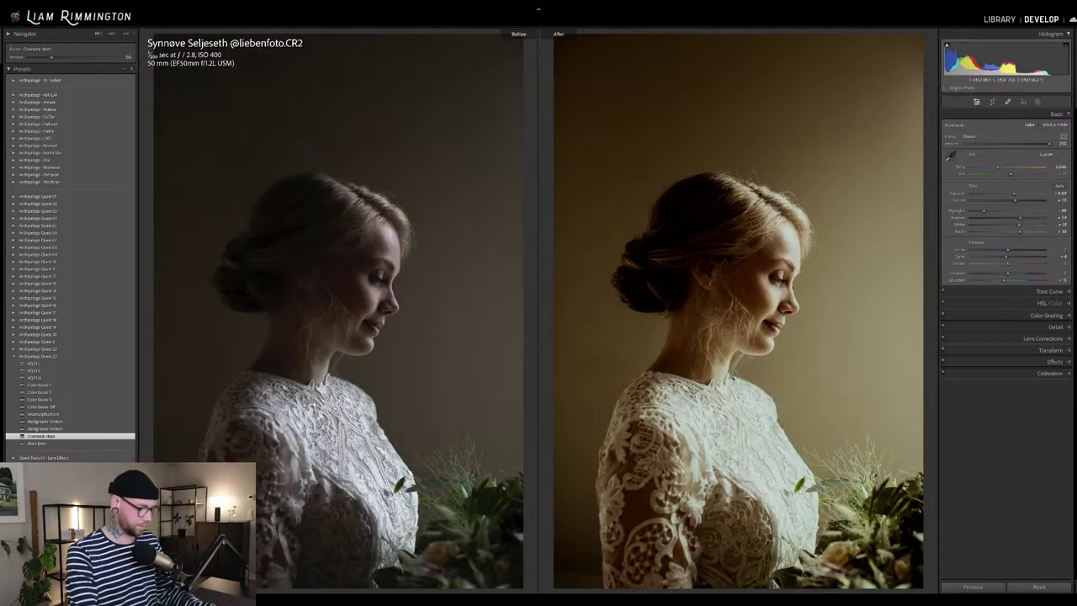
key("y")
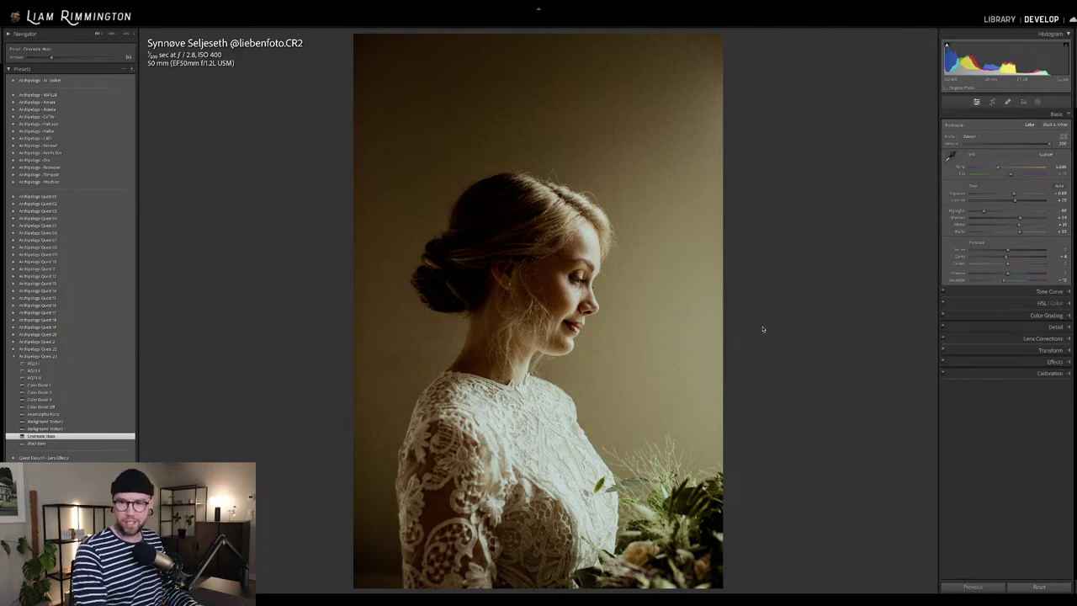
Open the hazy close-up of the face held by hands from the photo grid for developing.
key("g")
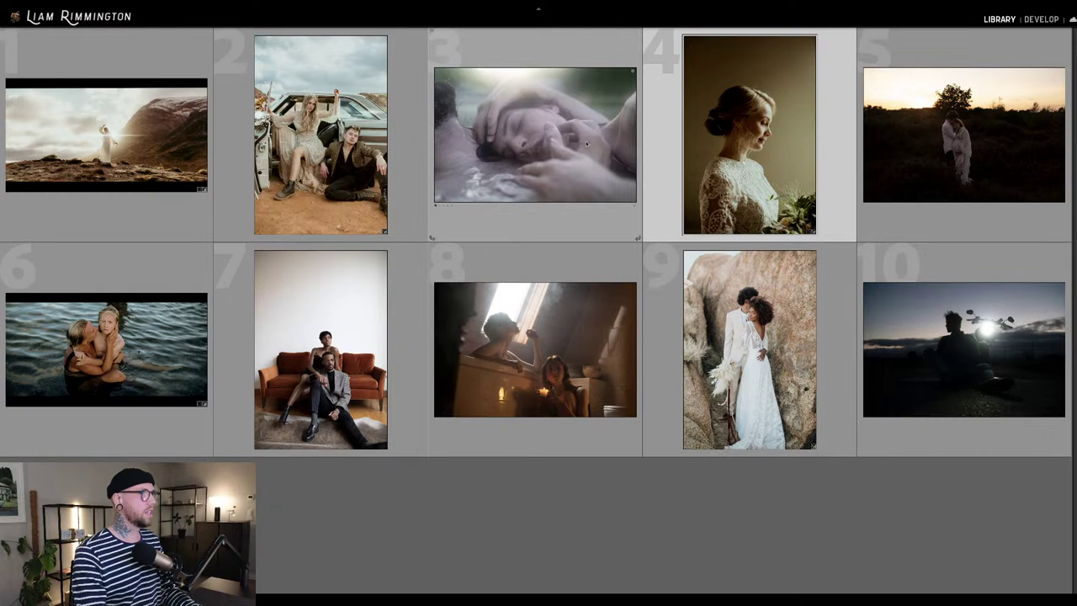
left_click(524, 134)
key("d")
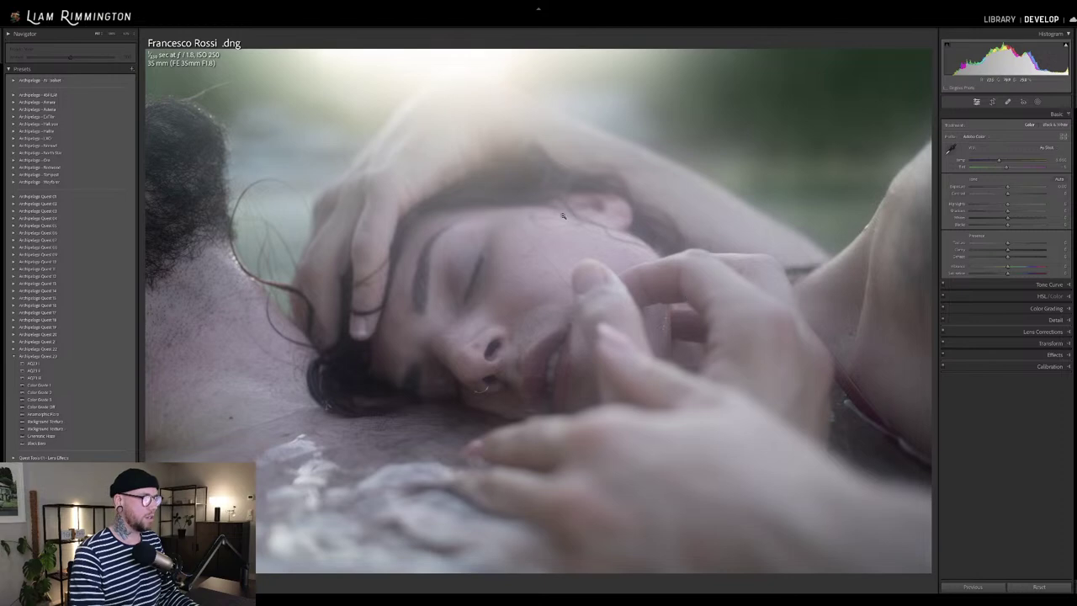
Warm the photo's colour temperature to about 11,000 and preview the AQ23 I, II and III presets on it.
mouse_move(999, 159)
left_mouse_down()
mouse_move(1025, 165)
mouse_move(1009, 170)
left_mouse_up()
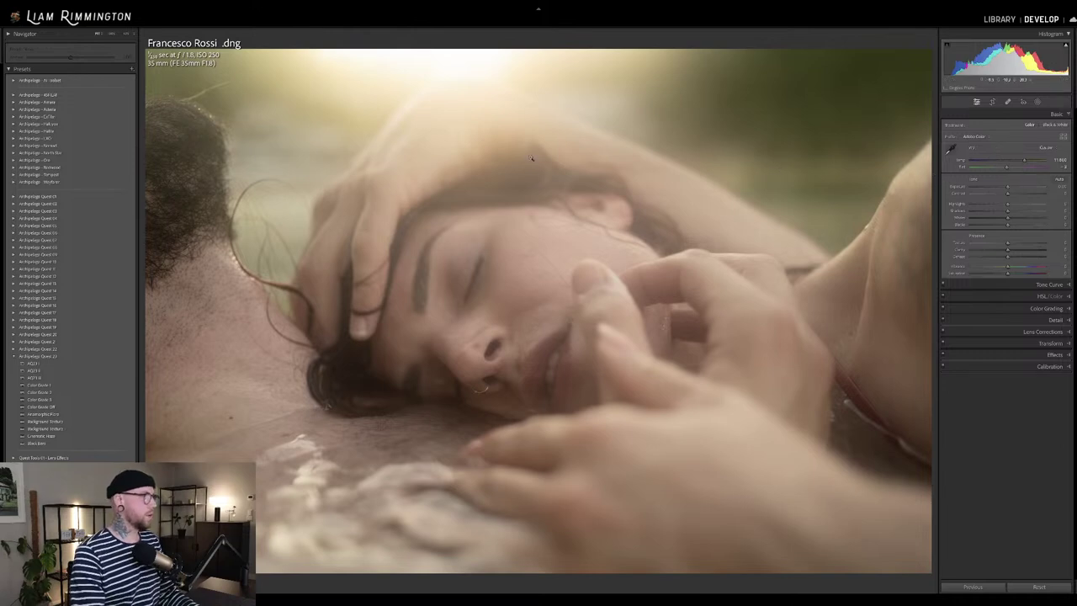
left_click(114, 364)
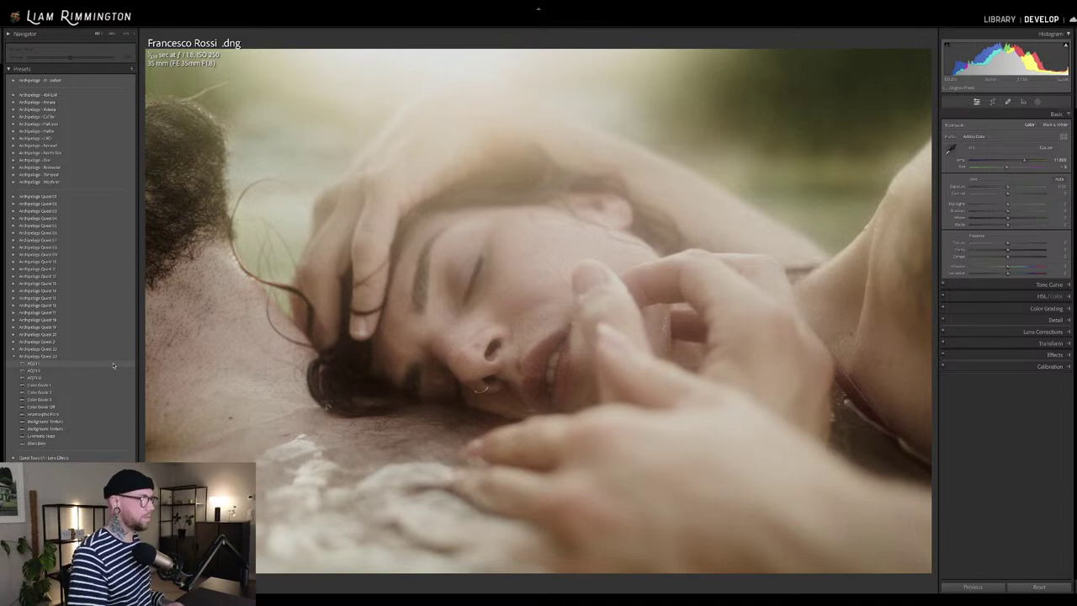
left_click(112, 372)
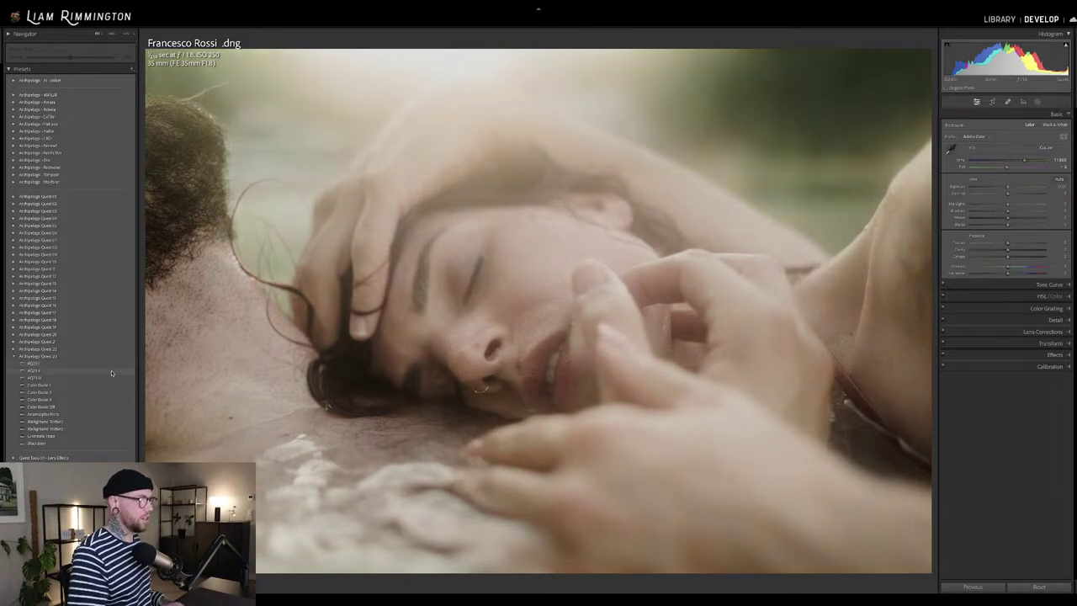
left_click(108, 379)
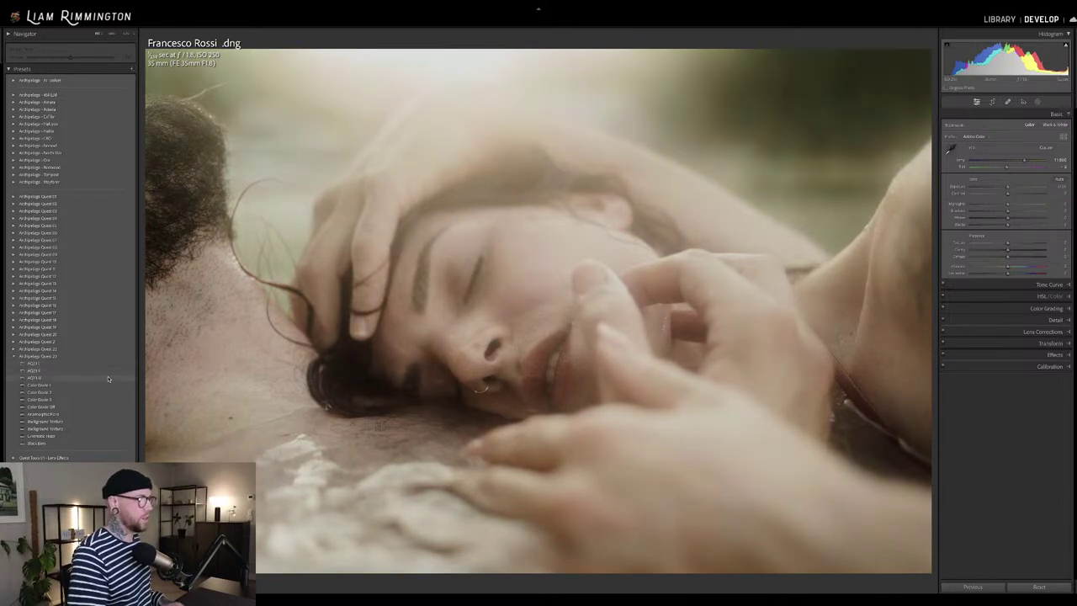
left_click(100, 368)
left_click(100, 365)
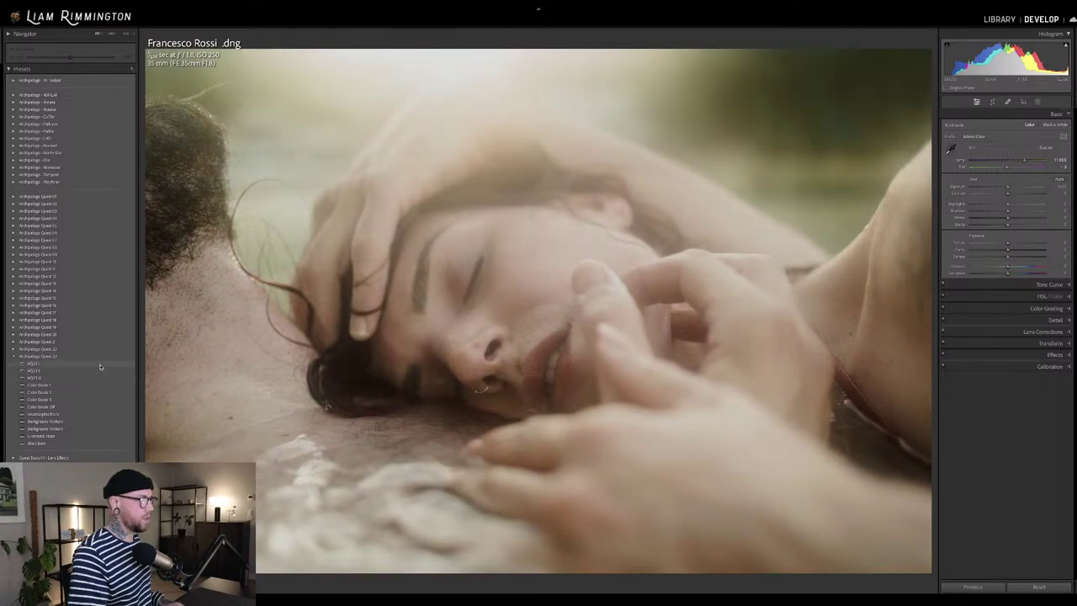
left_click(97, 372)
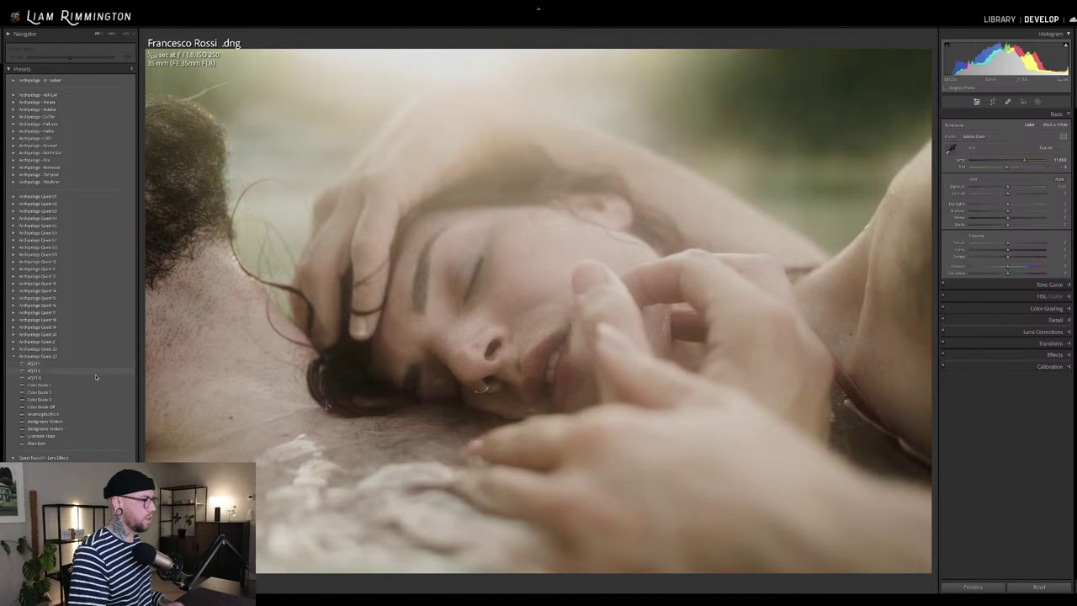
Apply the AQ23 III preset at an amount of 162 and lower the exposure slightly.
left_click(96, 378)
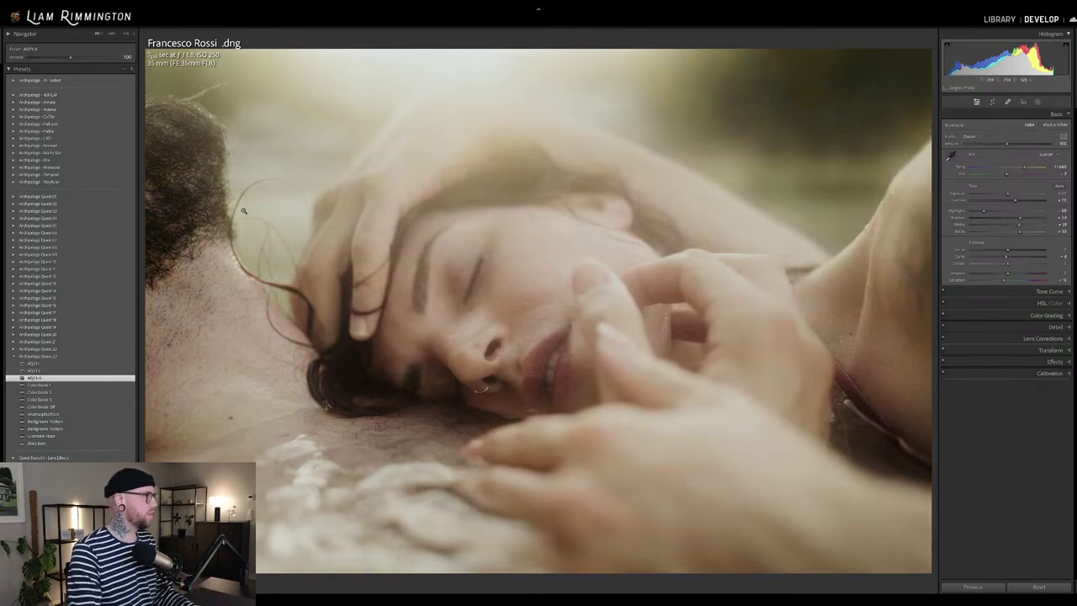
left_click_drag(71, 57, 93, 62)
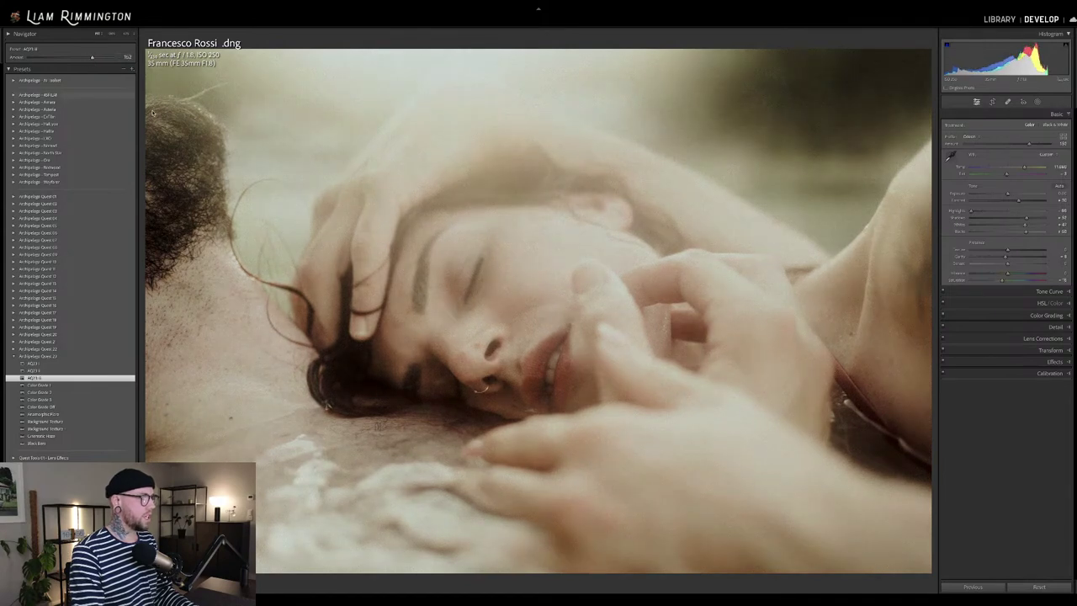
left_click_drag(1007, 194, 1006, 194)
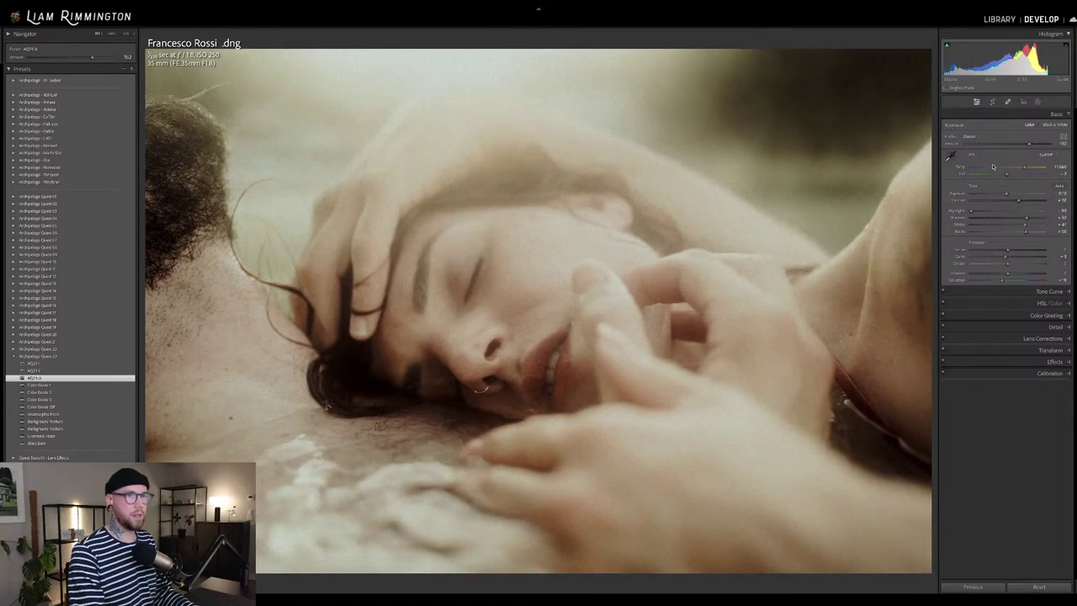
Reduce the profile amount and apply the Color Grade 3 preset at an amount of 47.
left_click_drag(1027, 143, 998, 155)
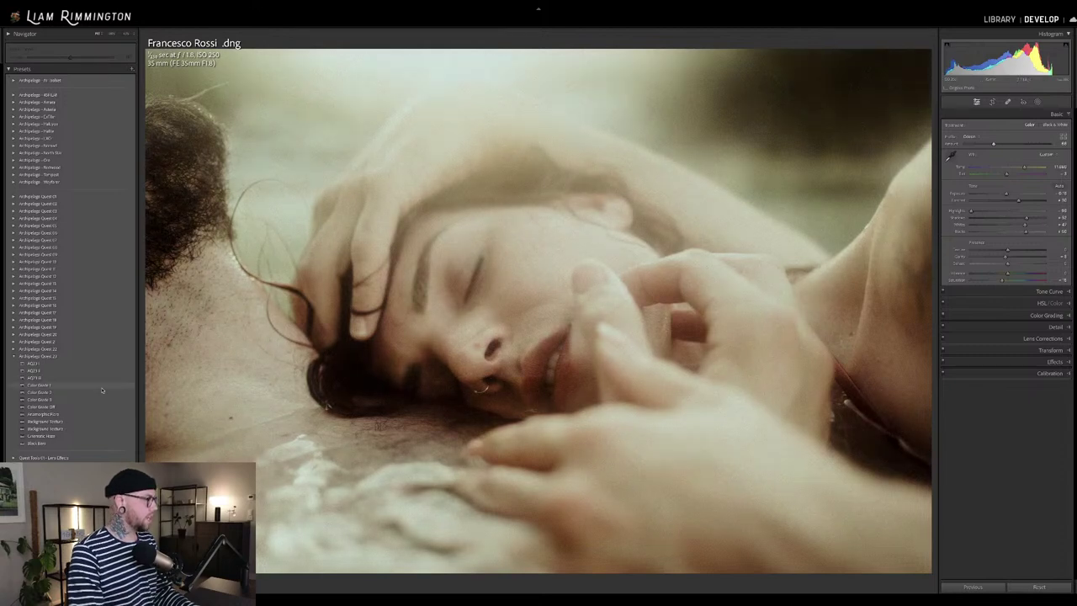
left_click(40, 399)
left_click_drag(71, 59, 47, 64)
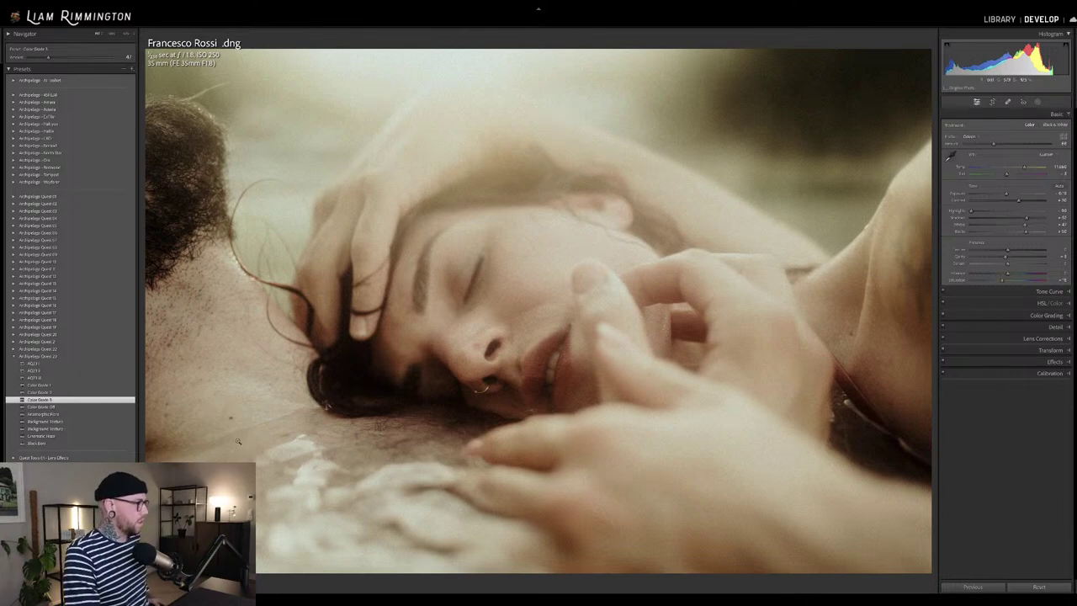
Apply the Anamorphic Flare preset and place a weakened flare on the bright highlight at the photo's lower left.
left_click(118, 414)
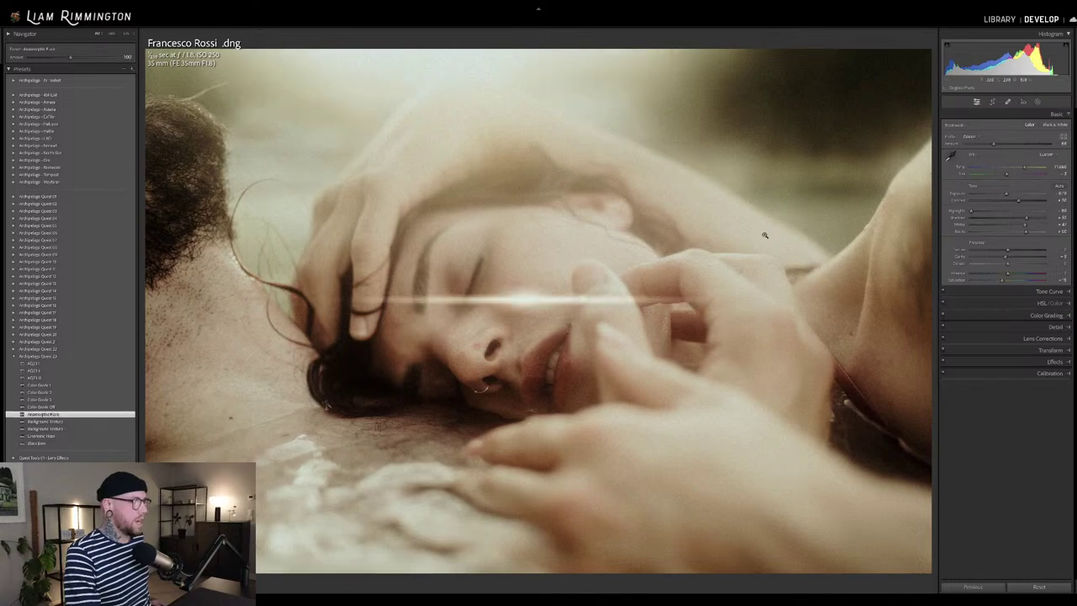
left_click(1038, 102)
left_click_drag(524, 299, 295, 441)
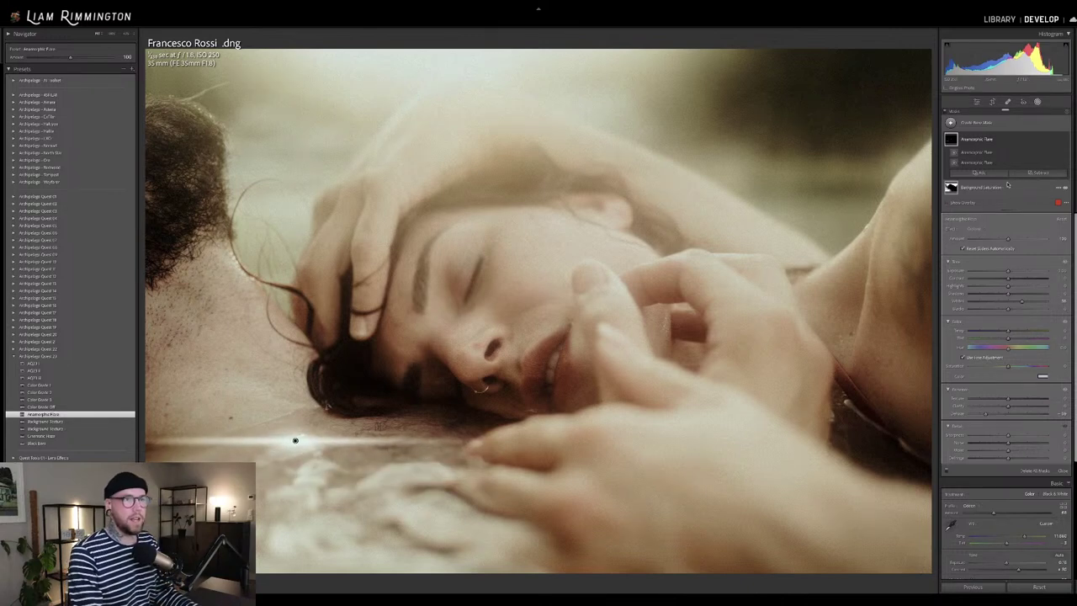
left_click_drag(1007, 240, 996, 241)
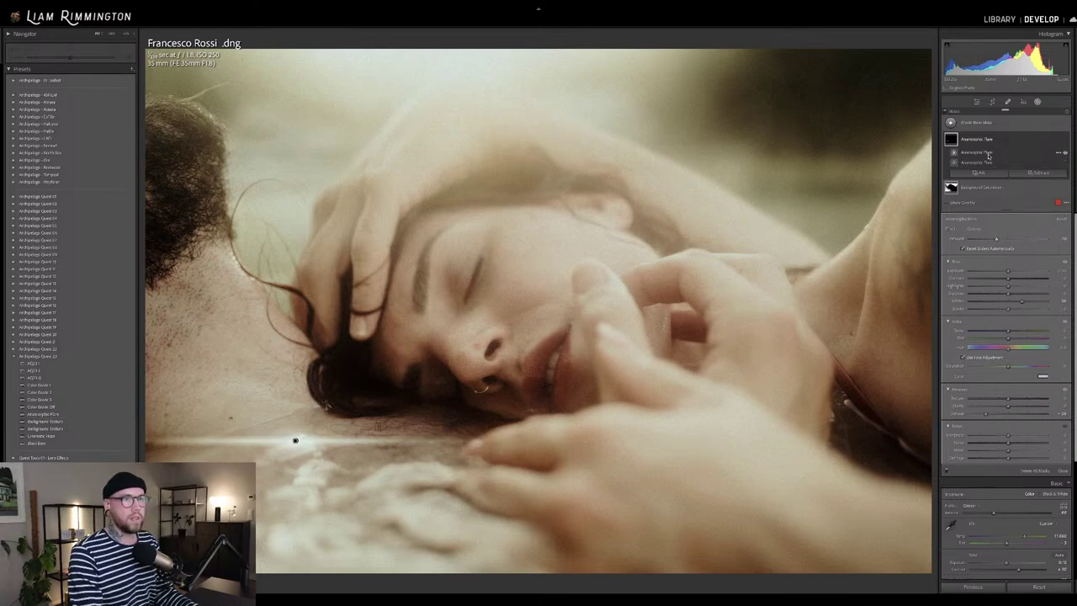
Narrow both radial gradients of the lower-left flare and reduce its mask amount further.
left_click(295, 440)
left_click_drag(462, 441, 362, 440)
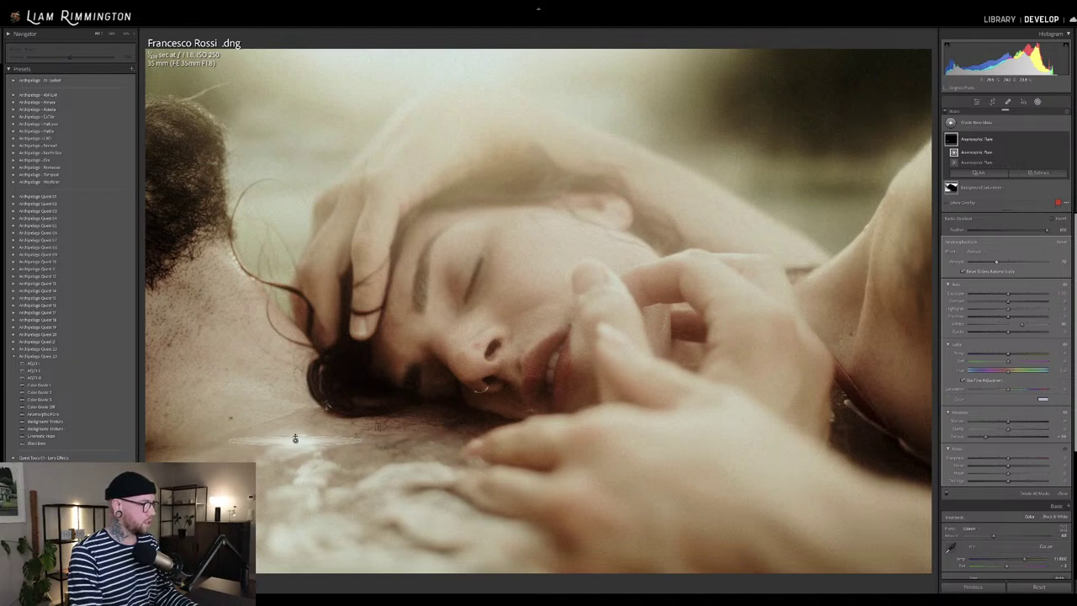
left_click(976, 162)
left_click_drag(323, 440, 313, 440)
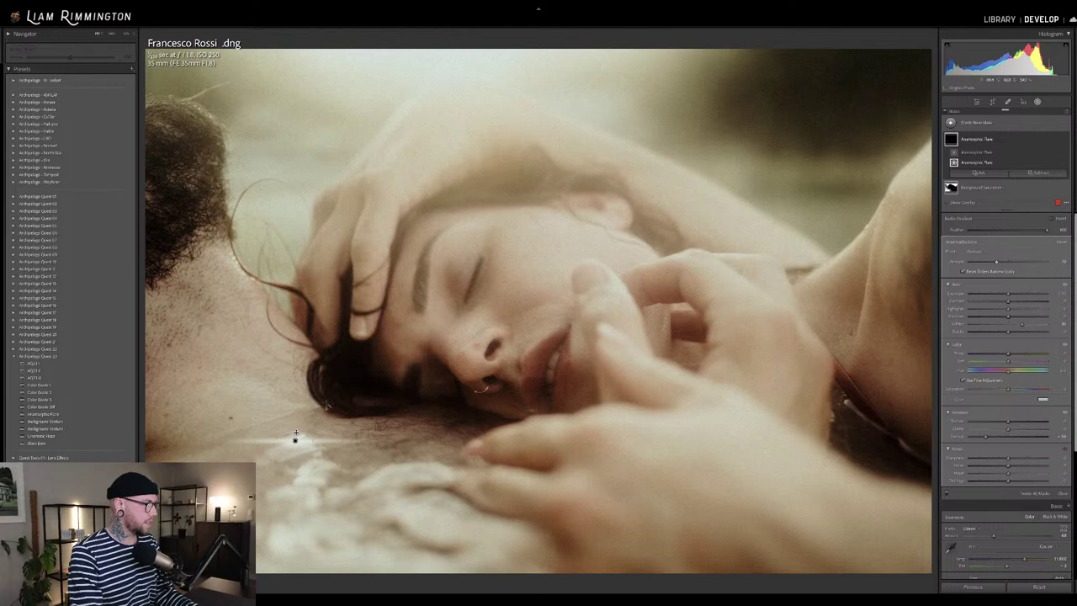
mouse_move(996, 261)
left_mouse_down()
mouse_move(974, 263)
mouse_move(989, 267)
left_mouse_up()
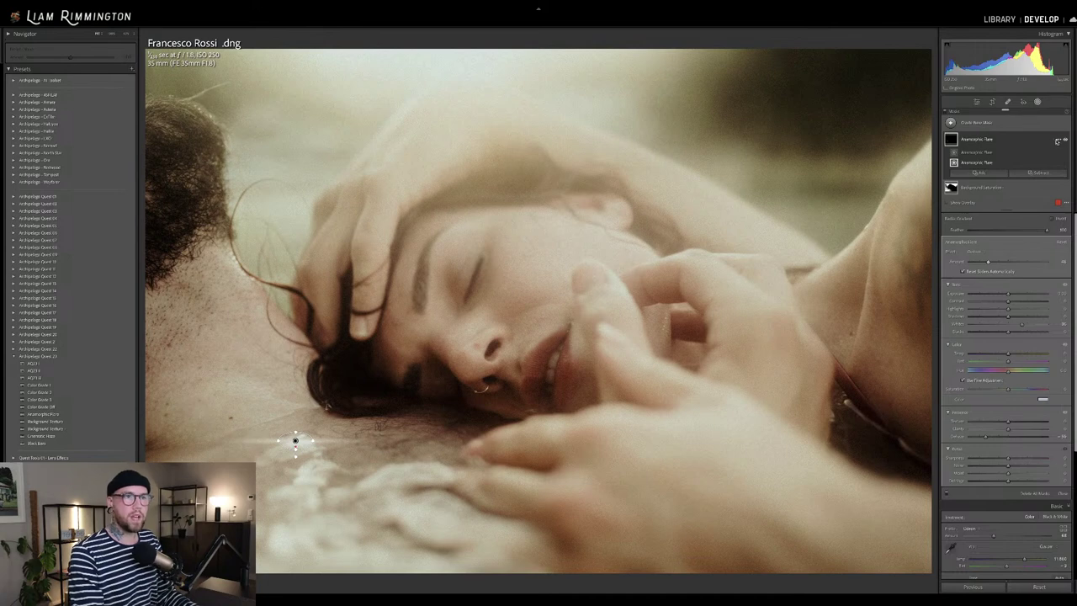
Duplicate the Anamorphic Flare mask and position the copy on the edge of the shoulder at the photo's right.
left_click(1059, 140)
left_click(1035, 185)
mouse_move(294, 440)
left_mouse_down()
mouse_move(730, 322)
mouse_move(834, 308)
mouse_move(707, 336)
mouse_move(874, 271)
mouse_move(858, 260)
left_mouse_up()
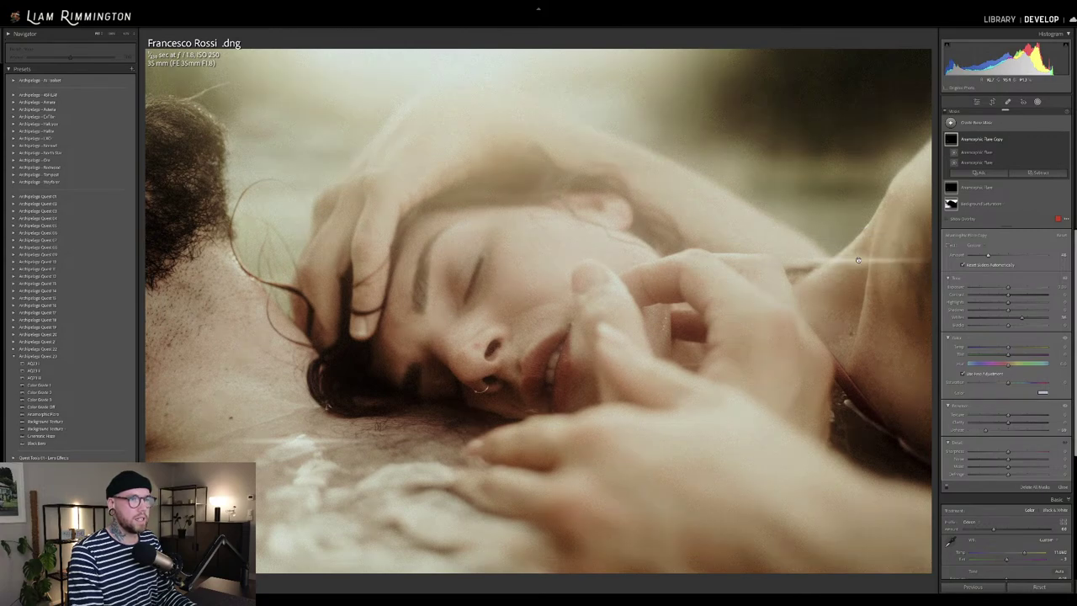
mouse_move(858, 261)
left_mouse_down()
mouse_move(873, 243)
mouse_move(866, 227)
left_mouse_up()
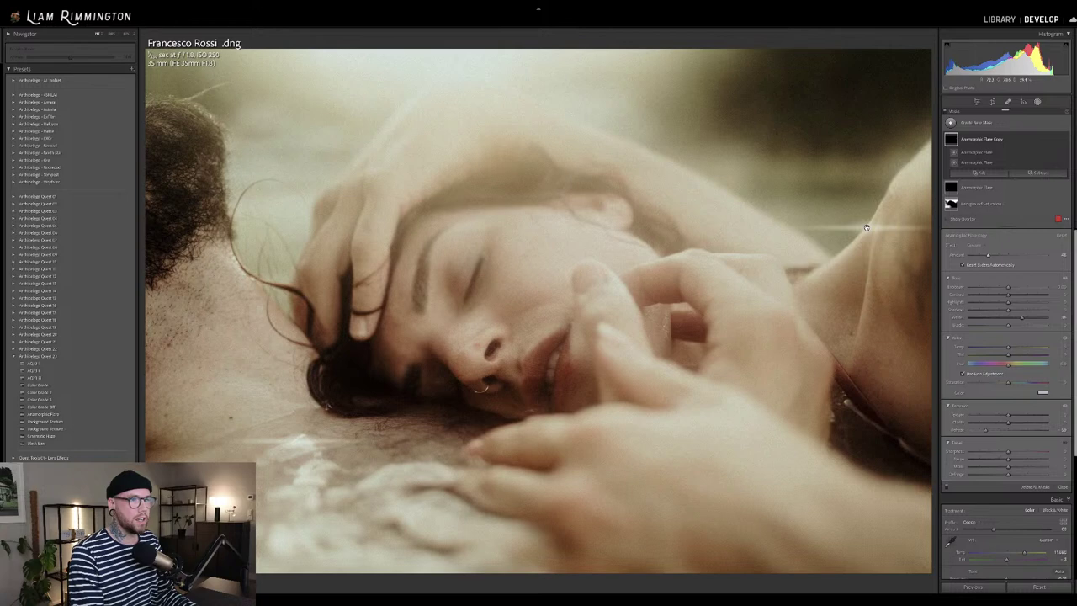
Narrow the shoulder flare's long radial gradient, raise the copied mask's amount slightly and finish masking.
left_click(865, 228)
left_click_drag(934, 227, 903, 227)
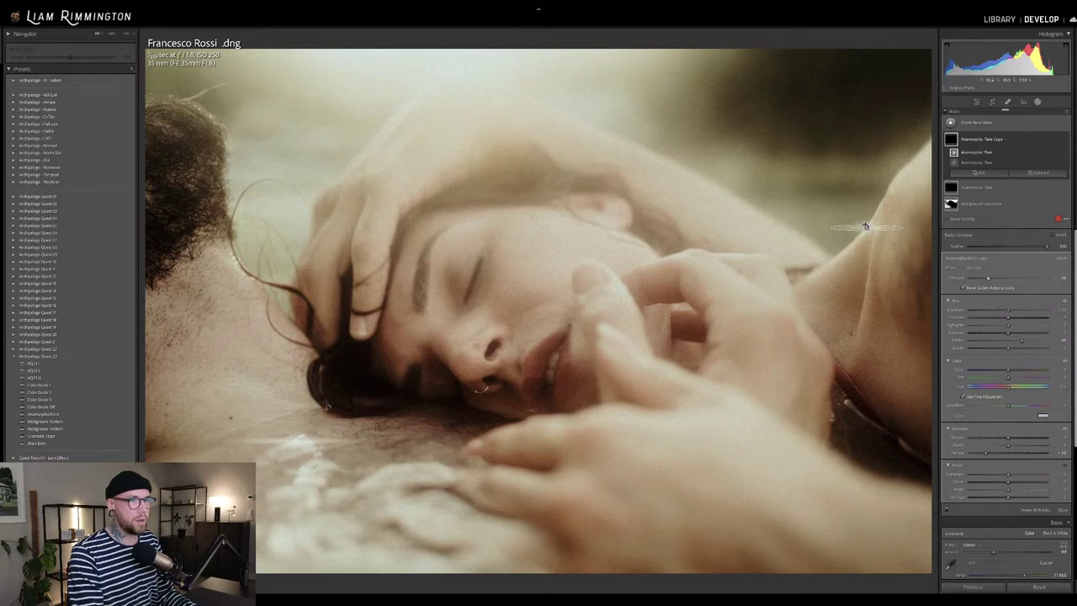
left_click(866, 226)
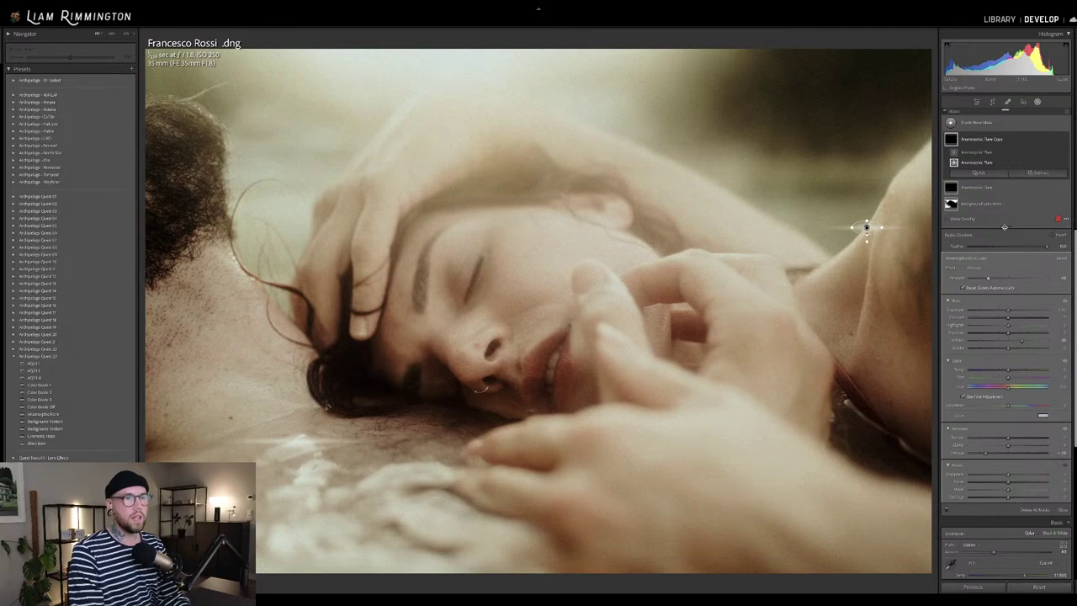
left_click_drag(990, 280, 996, 280)
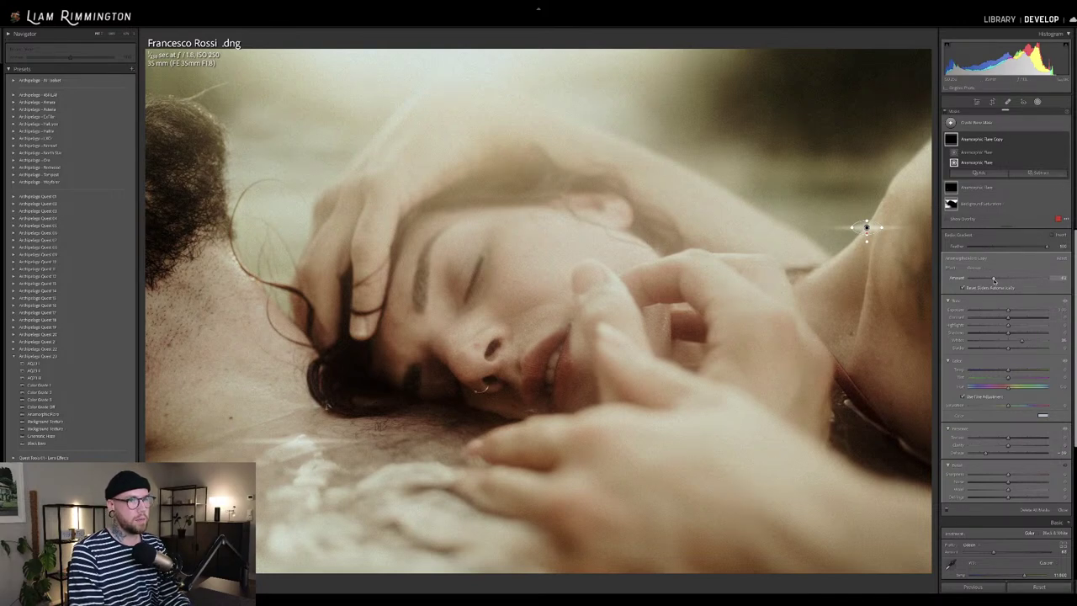
key("Delete")
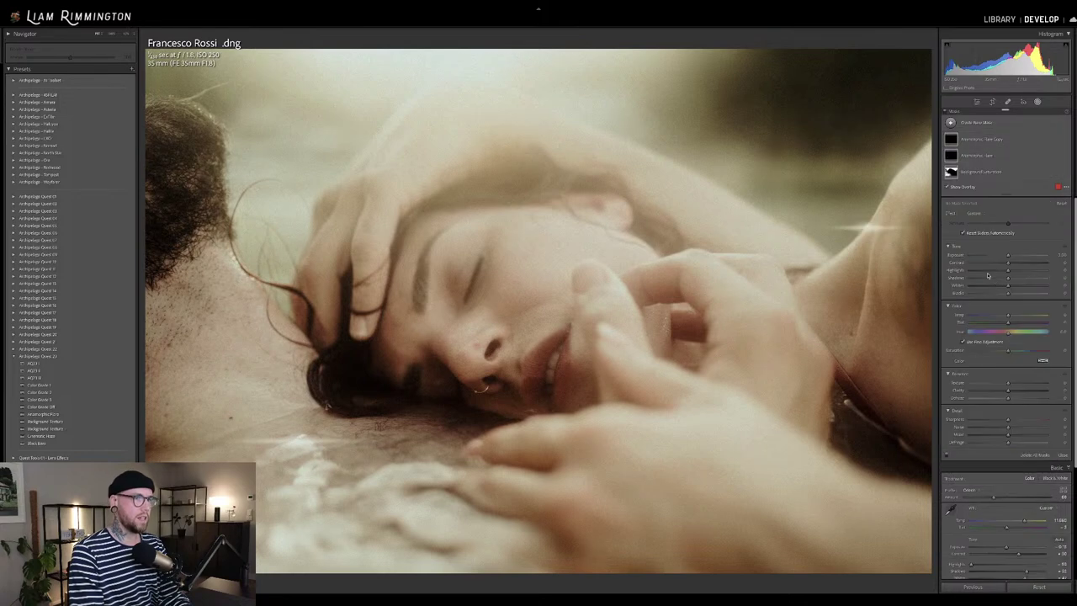
key("shift+w")
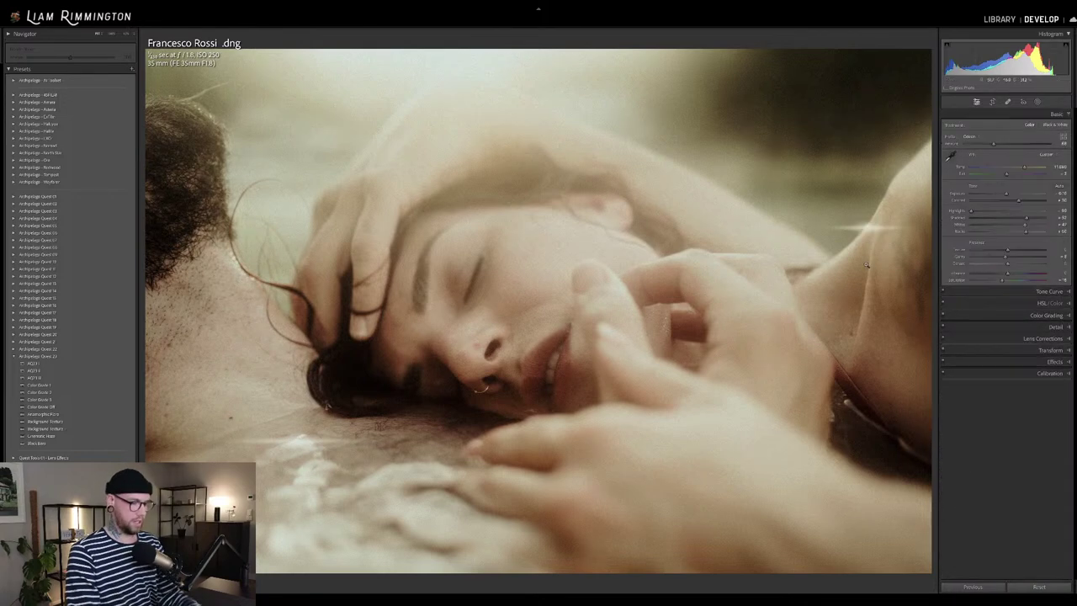
Compare the edited close-up with the original photo several times.
key("backslash")
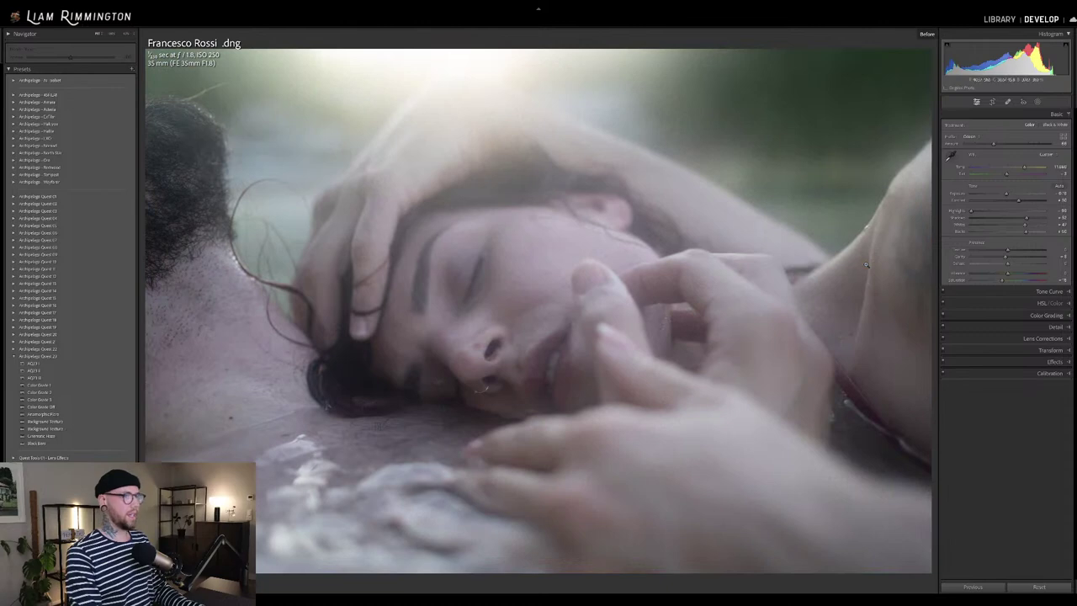
key("backslash")
key("backslash")
key("backslash")
key("backslash")
key("backslash")
key("backslash")
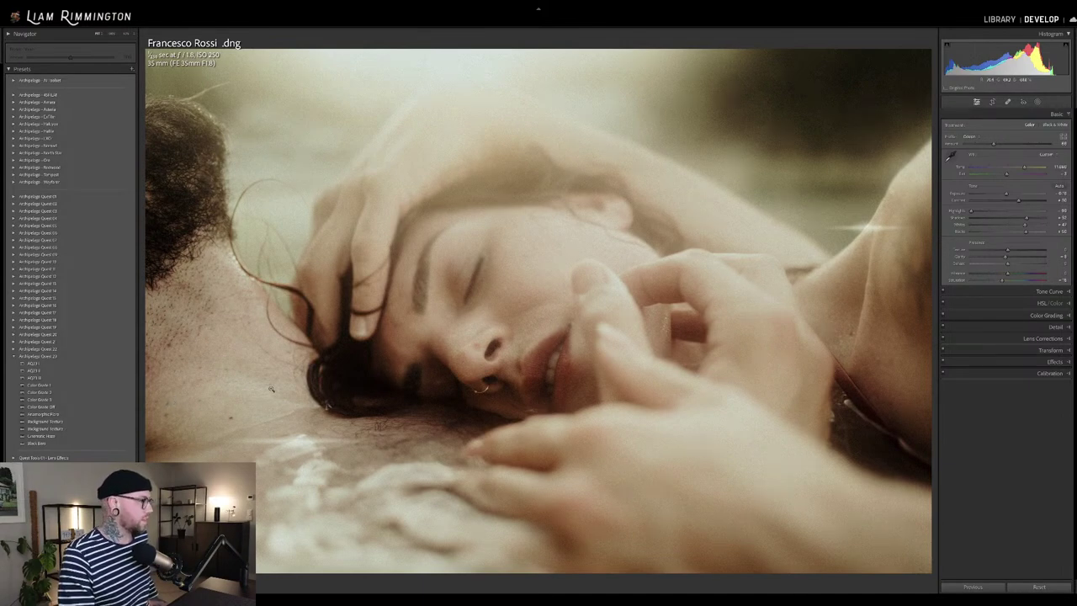
Apply the Background Texture - preset at an amount of 172.
left_click(81, 429)
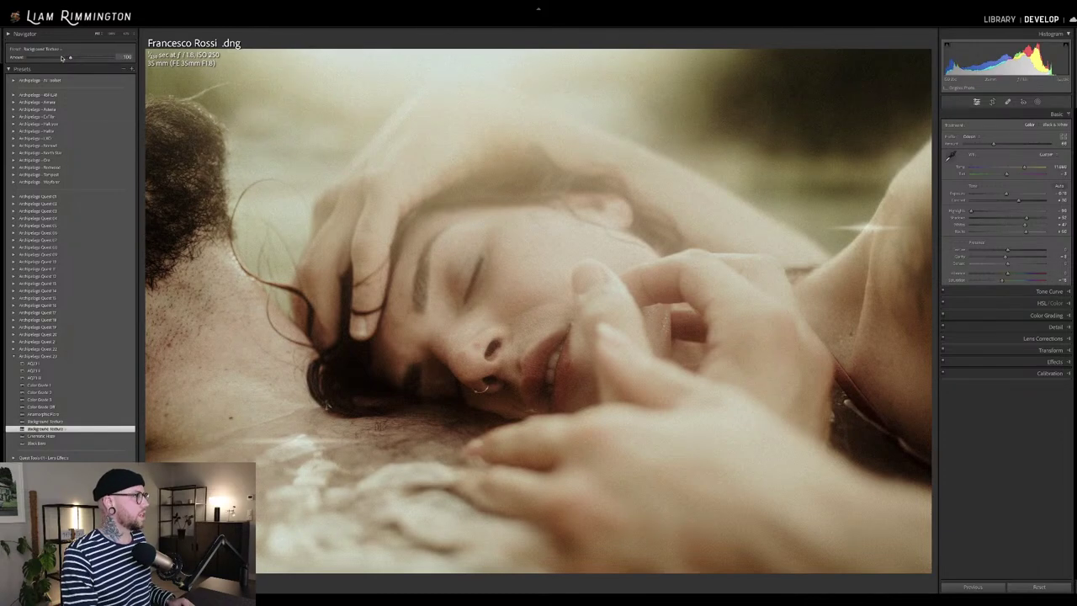
left_click_drag(69, 58, 115, 75)
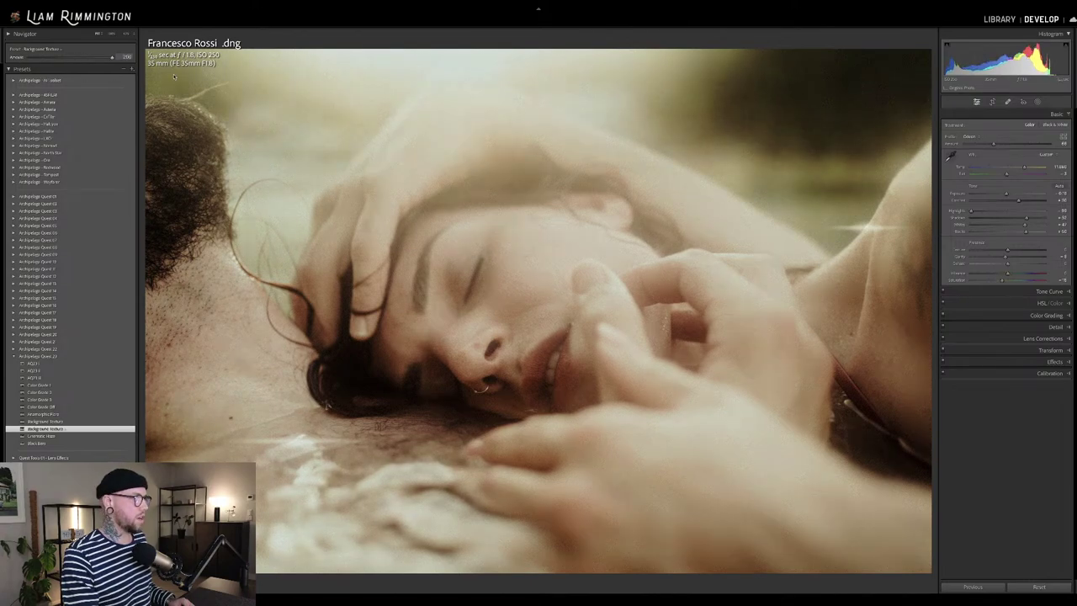
left_click_drag(132, 80, 101, 80)
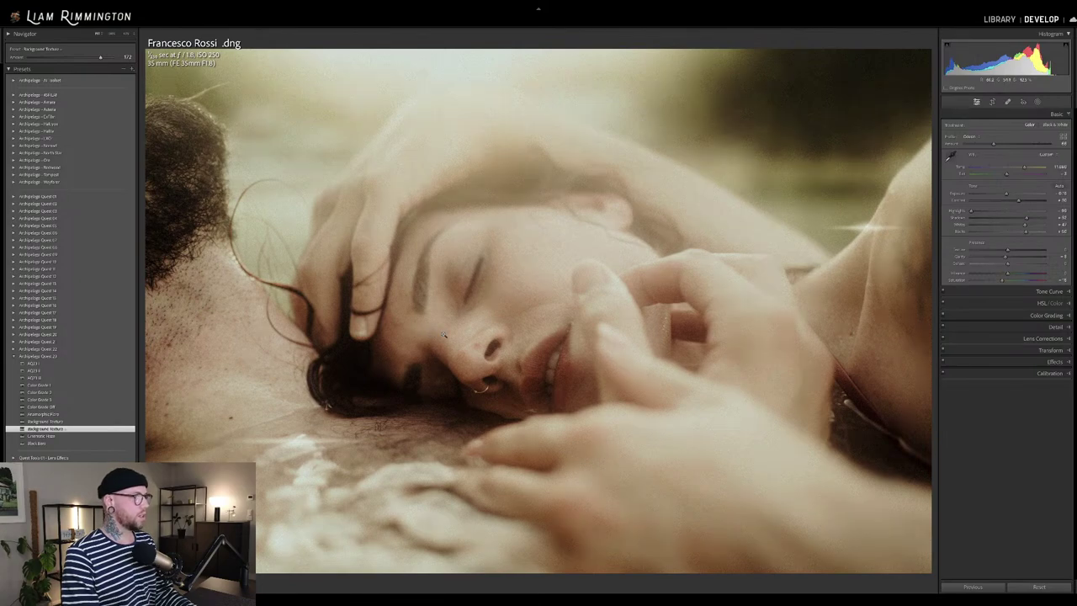
Crop the photo to a 16 x 9 ratio with adjusted vertical framing and apply the Black Bars preset.
key("r")
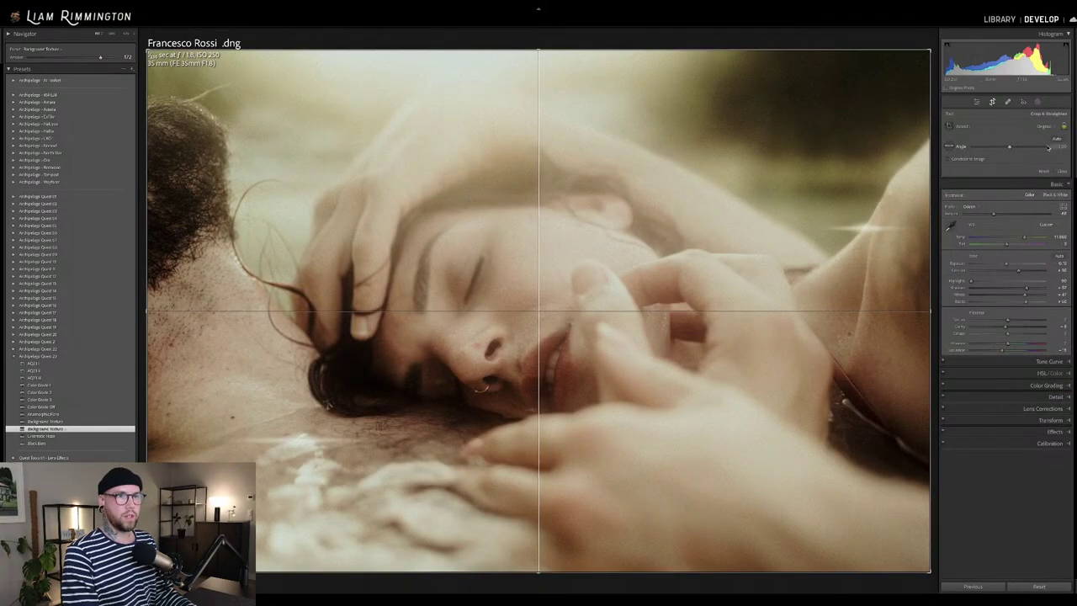
left_click(1049, 131)
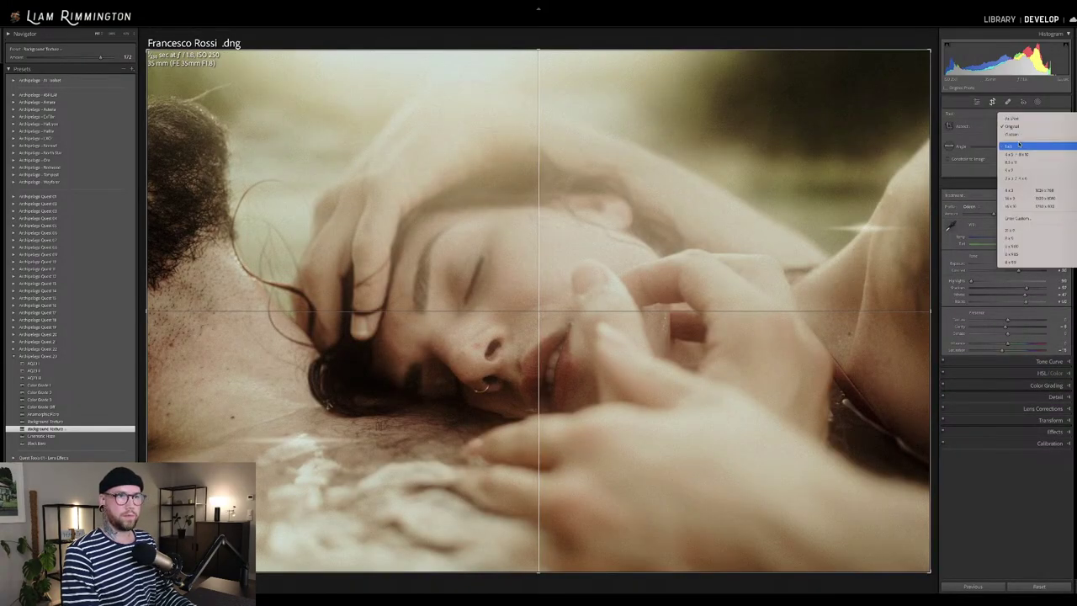
left_click(1043, 198)
left_click_drag(692, 273, 695, 265)
key("Return")
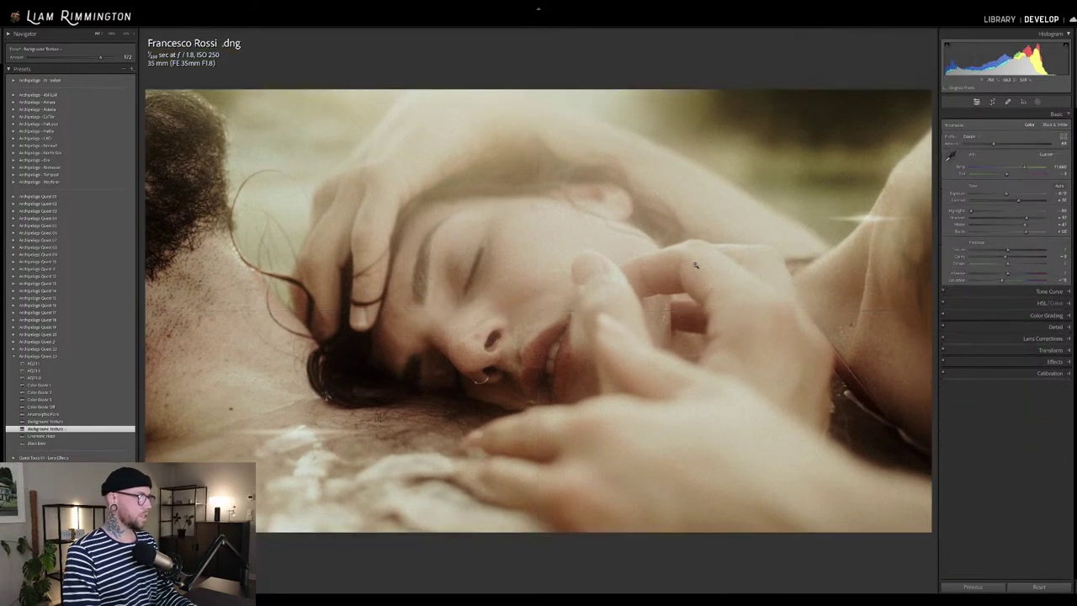
key("r")
key("r")
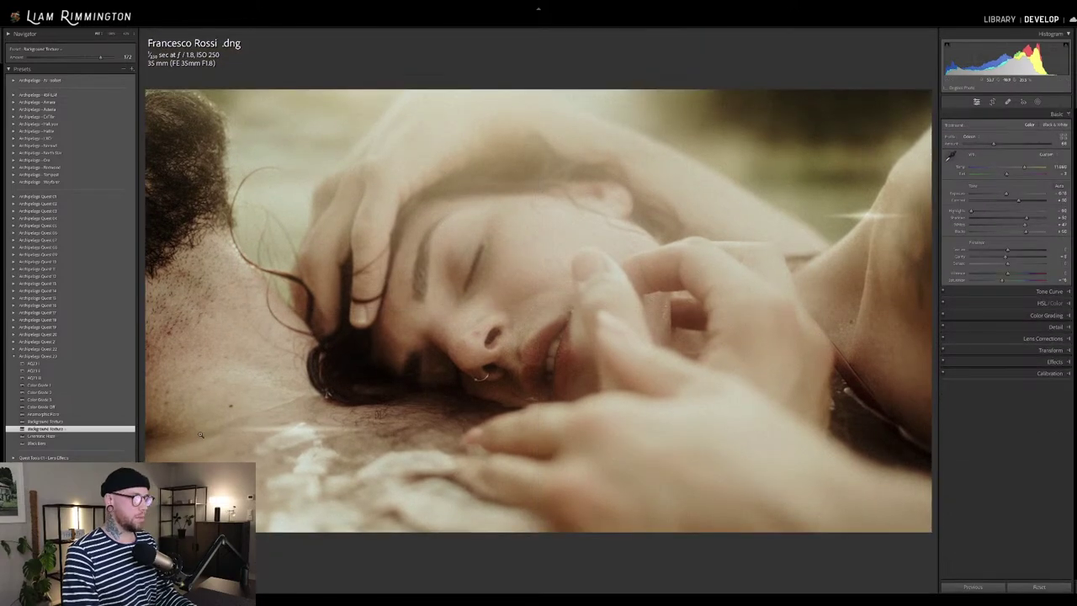
key("r")
key("r")
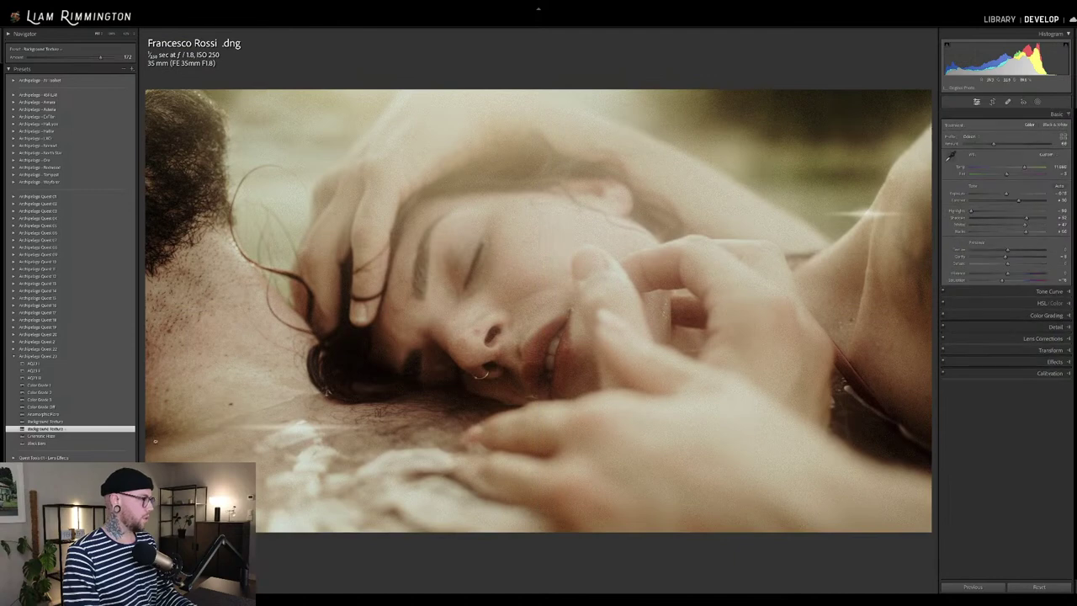
left_click(93, 444)
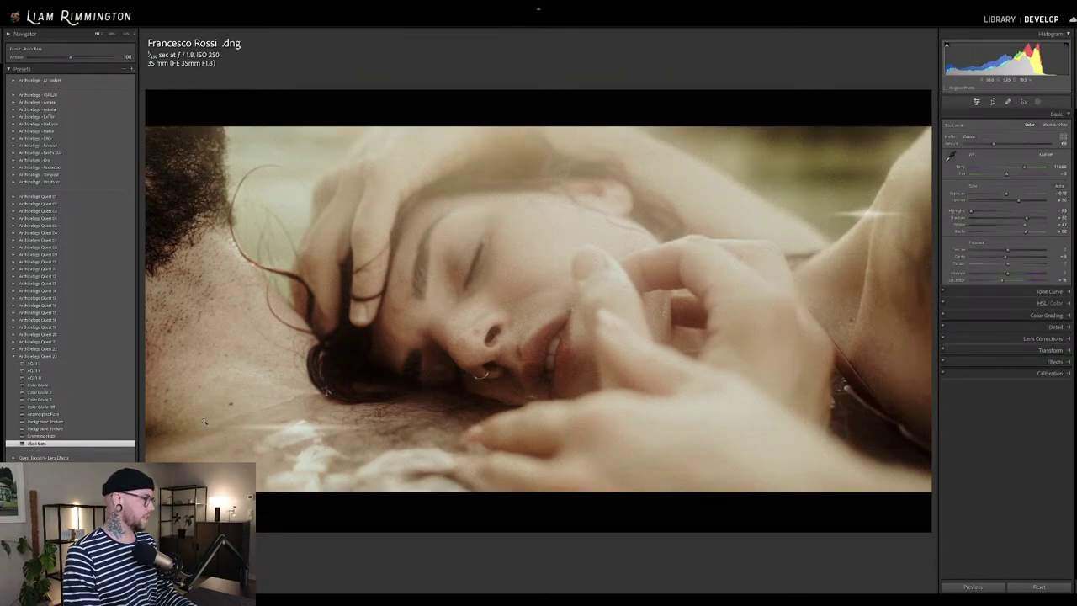
Apply the Cinematic Haze preset to the close-up at a reduced amount and compare the result with the original side by side.
left_click(76, 436)
left_click_drag(70, 56, 50, 77)
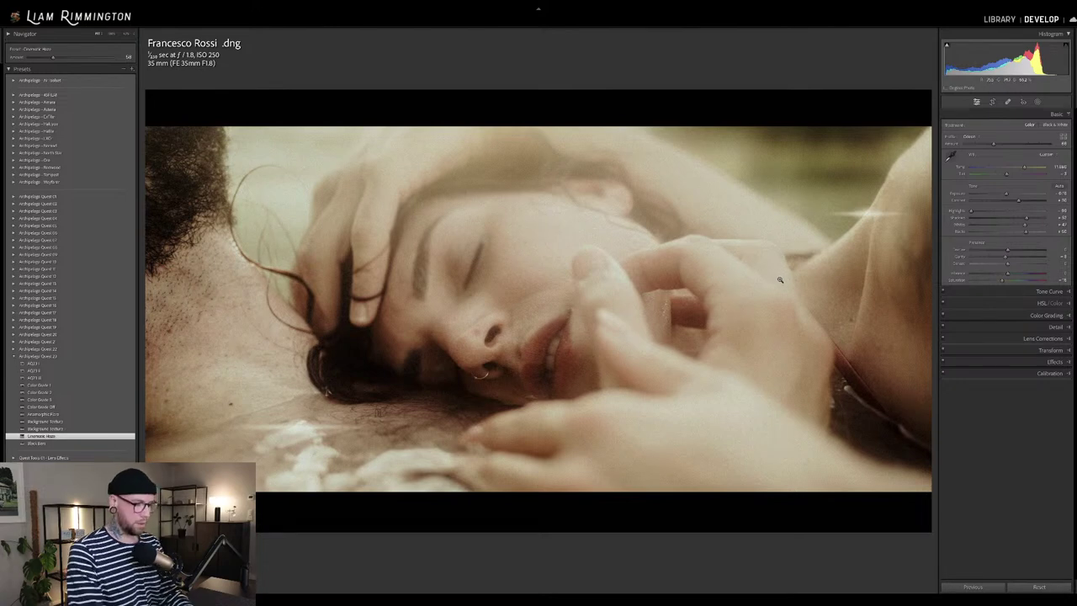
key("backslash")
key("backslash")
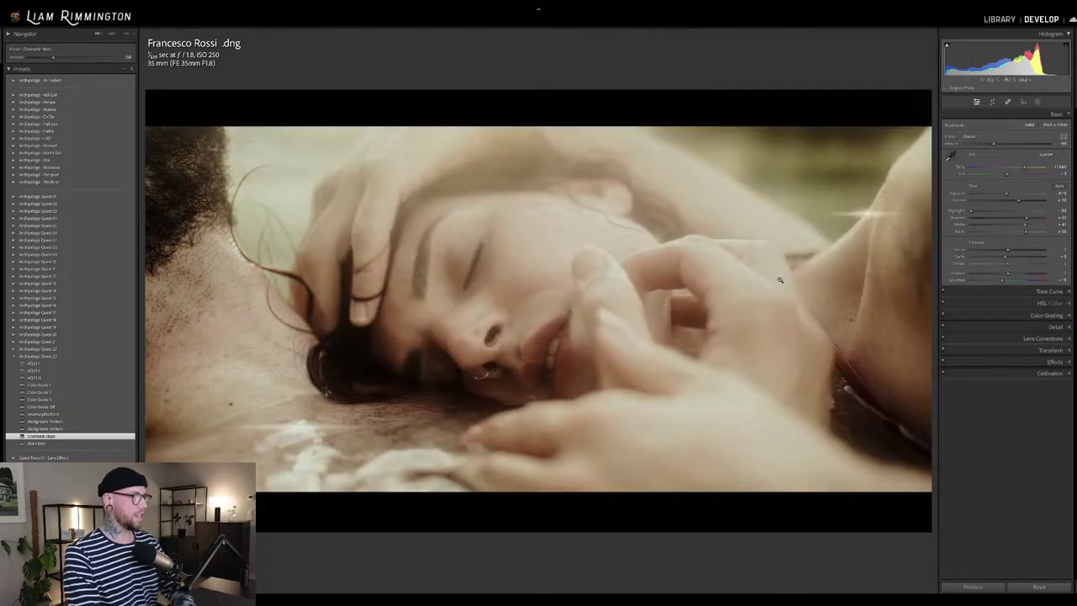
key("y")
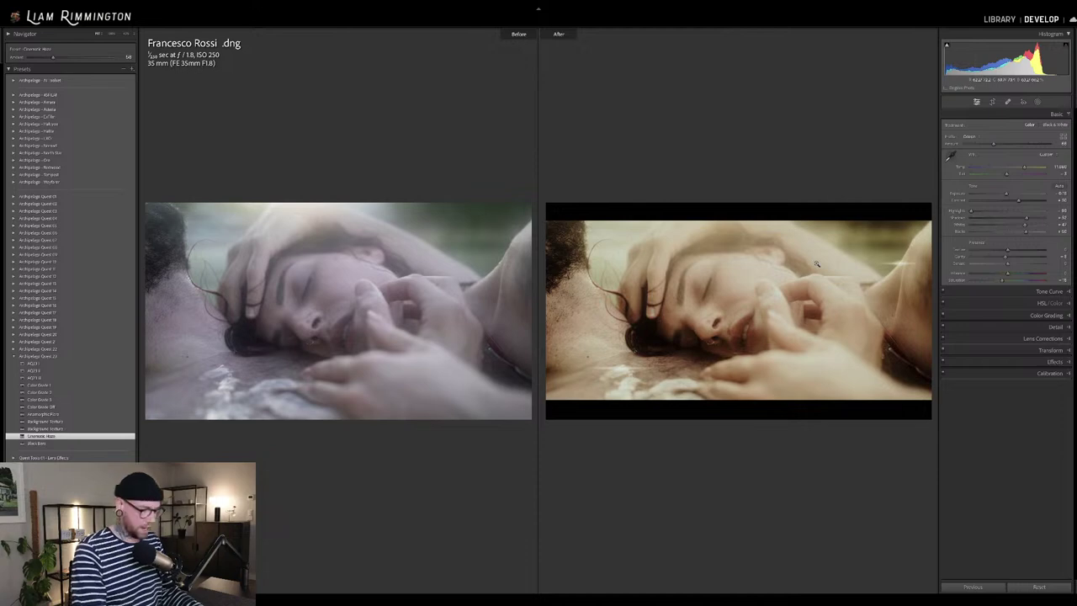
Open the dark sunset photo of the embracing couple from the photo grid for developing.
key("g")
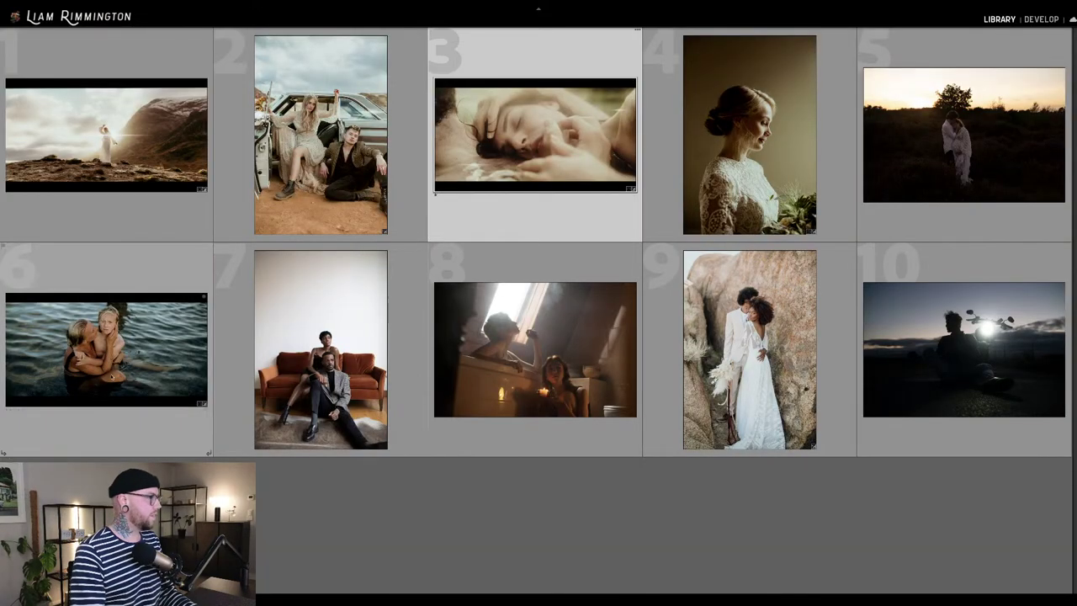
left_click(888, 137)
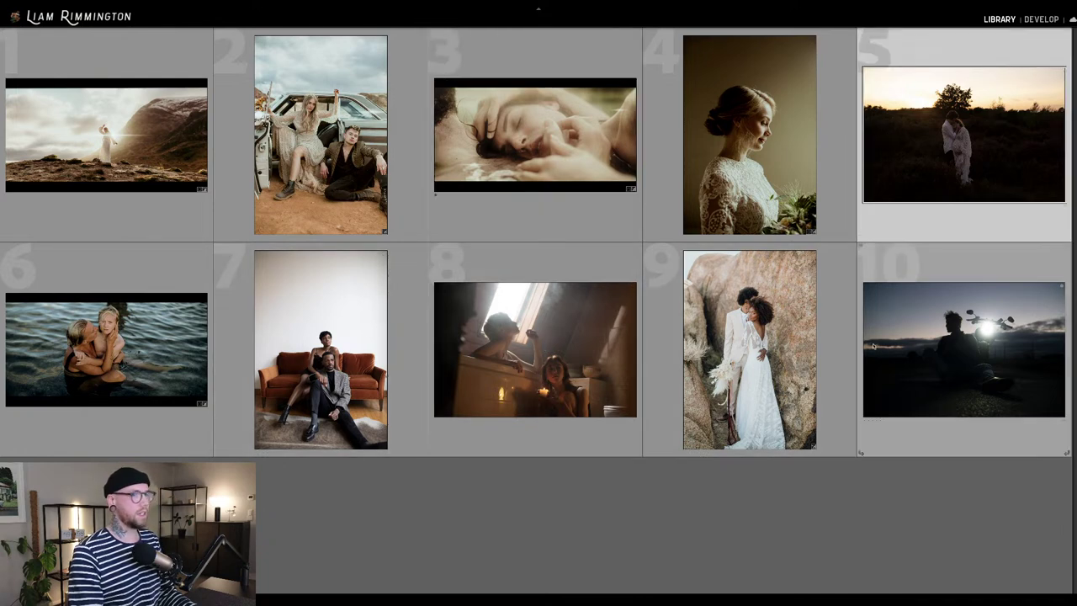
key("d")
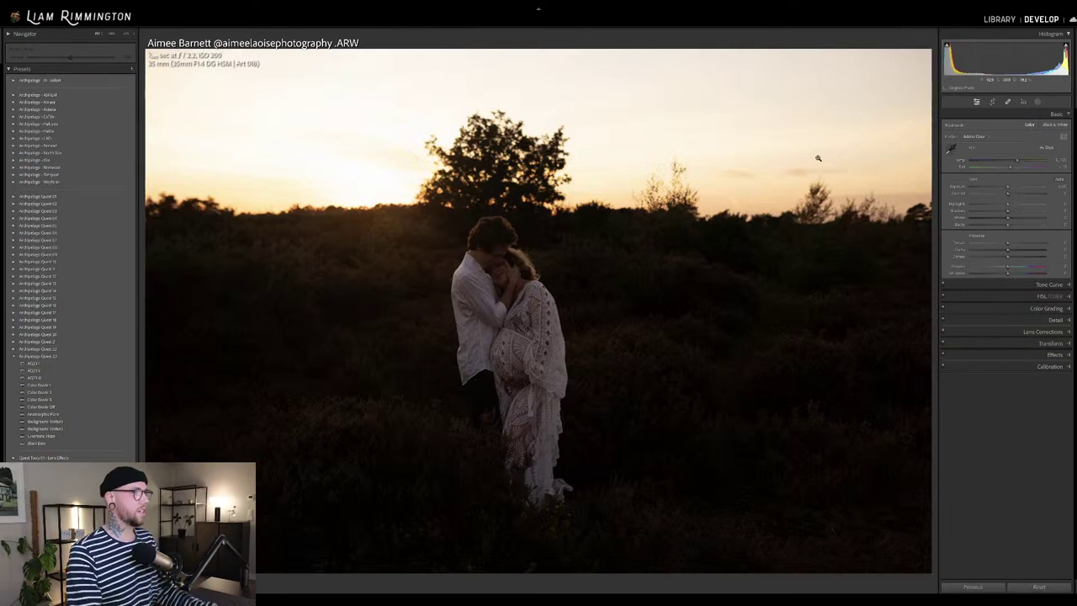
Strongly brighten the sunset photo's exposure, warm its temperature slightly and compare it with the original.
left_click_drag(1000, 54, 1023, 55)
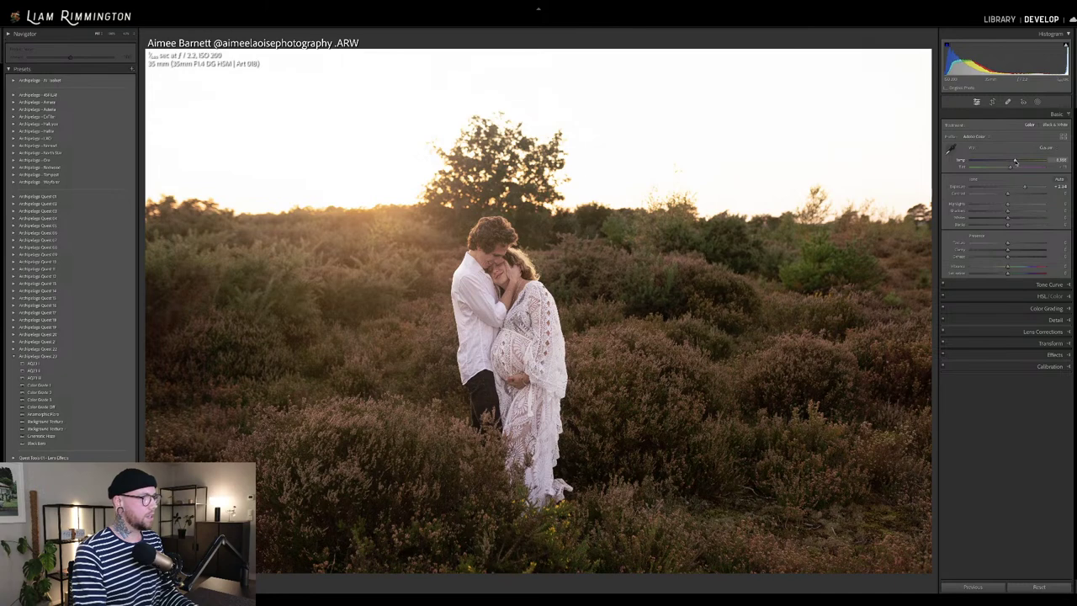
left_click_drag(1016, 162, 1020, 163)
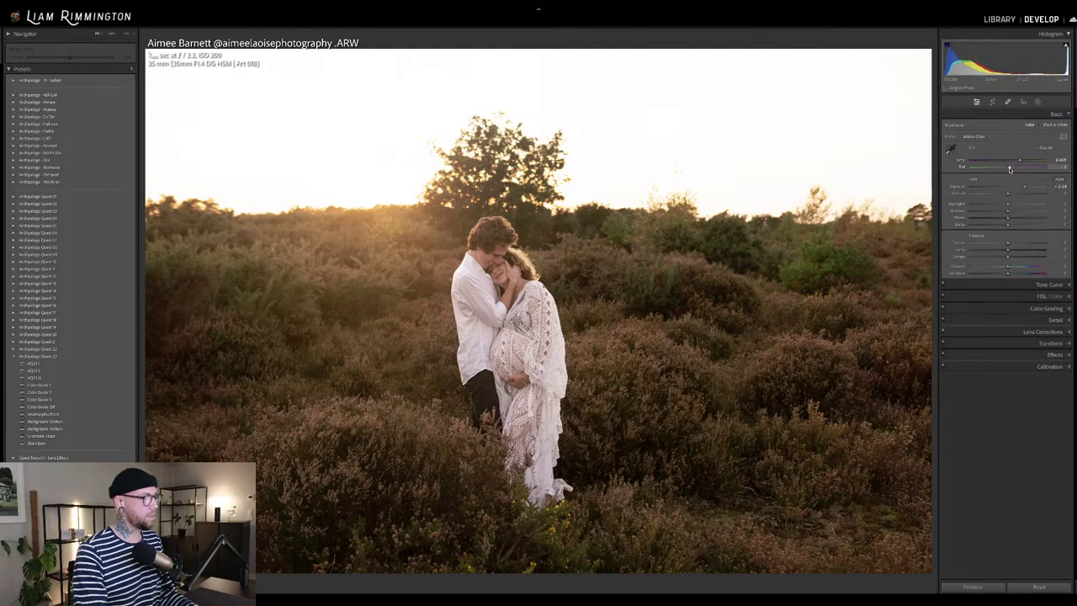
key("backslash")
key("backslash")
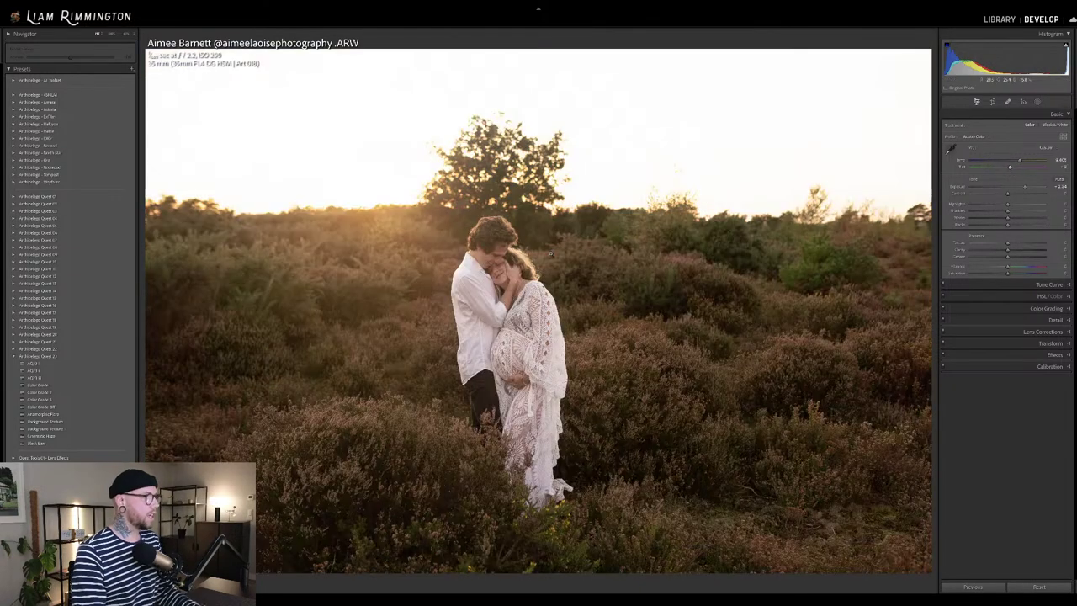
Apply the AQ23 I preset to the couple photo and raise the profile amount to about 143.
left_click(104, 367)
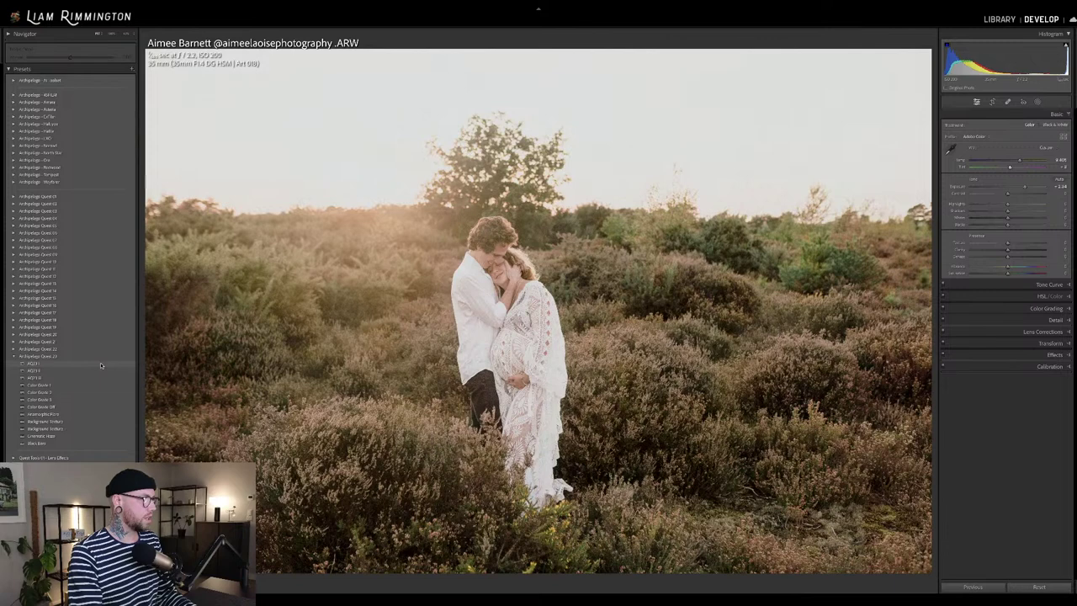
left_click(101, 365)
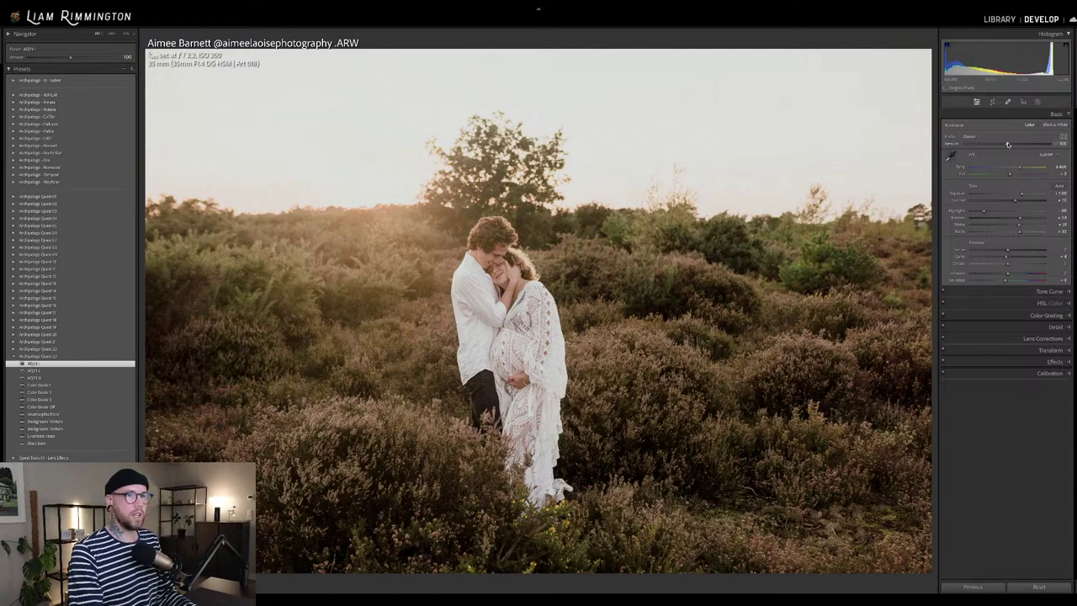
left_click_drag(1010, 144, 953, 148)
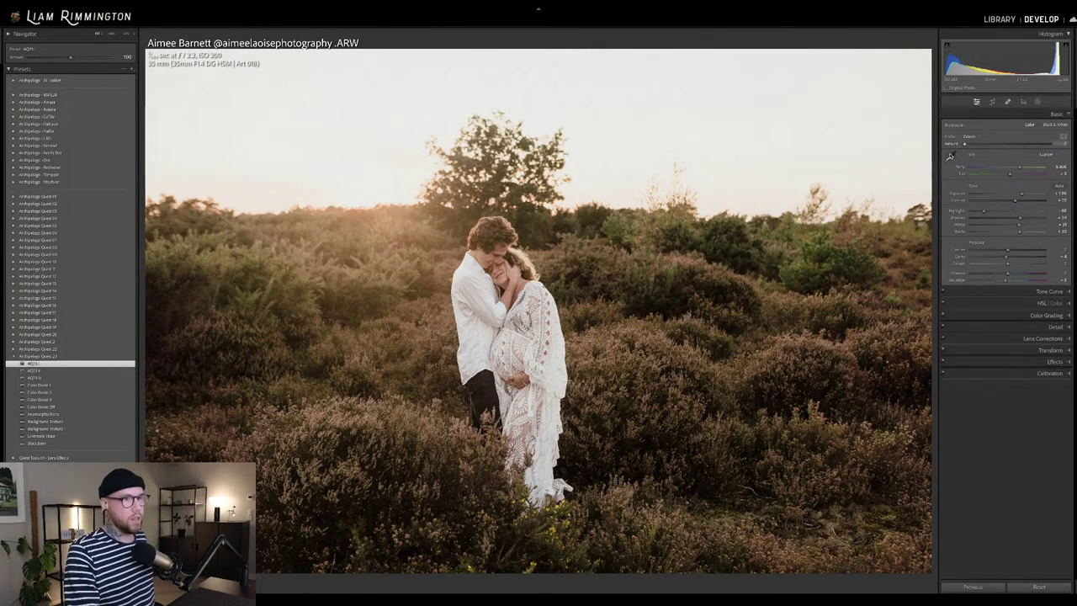
left_click_drag(989, 145, 1072, 153)
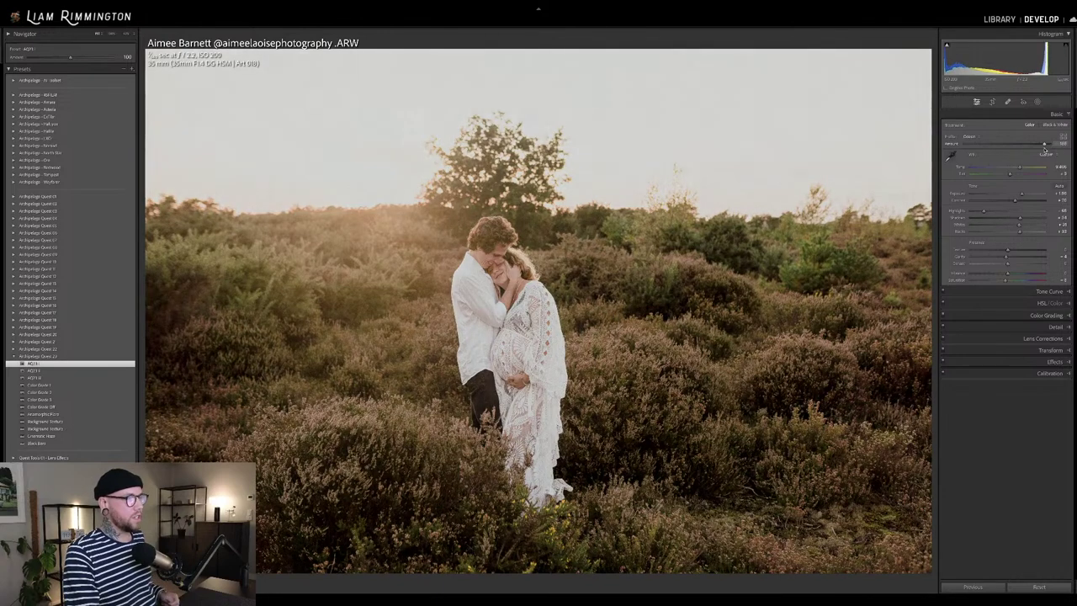
left_click_drag(1045, 148, 1026, 153)
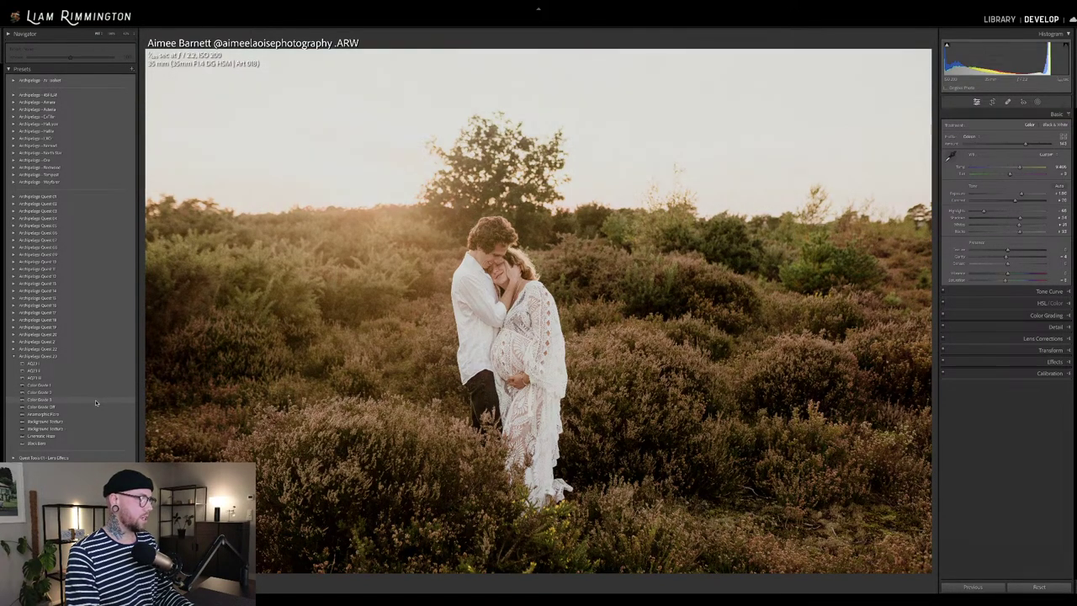
Apply the Color Grade 3 preset at a raised amount and the Cinematic Haze preset at an amount of 142.
left_click(96, 400)
mouse_move(71, 58)
left_mouse_down()
mouse_move(89, 59)
mouse_move(81, 70)
left_mouse_up()
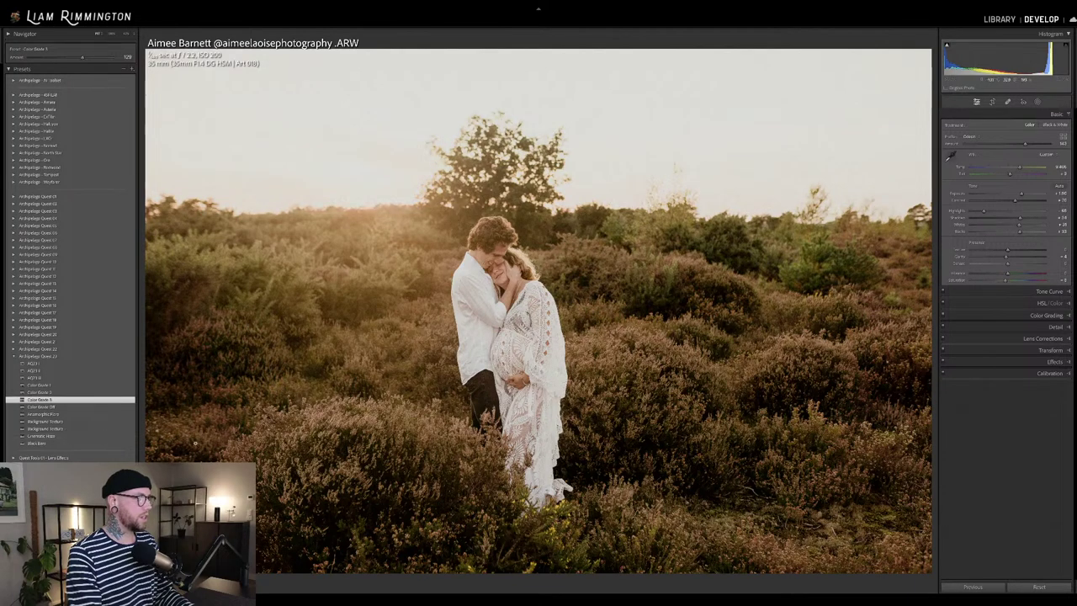
left_click(42, 436)
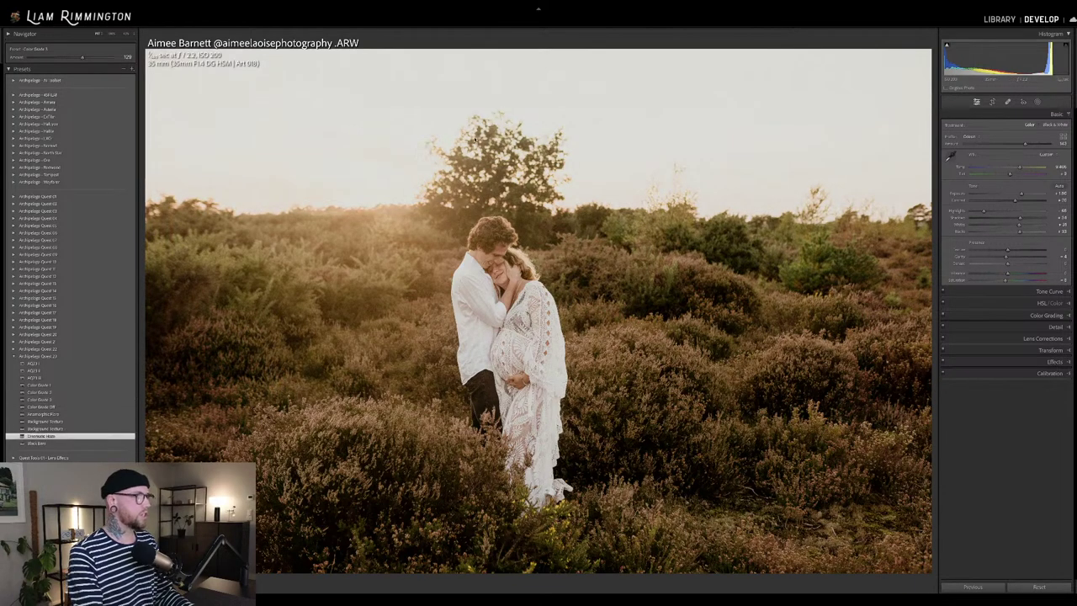
left_click_drag(70, 56, 144, 72)
left_click_drag(64, 80, 153, 81)
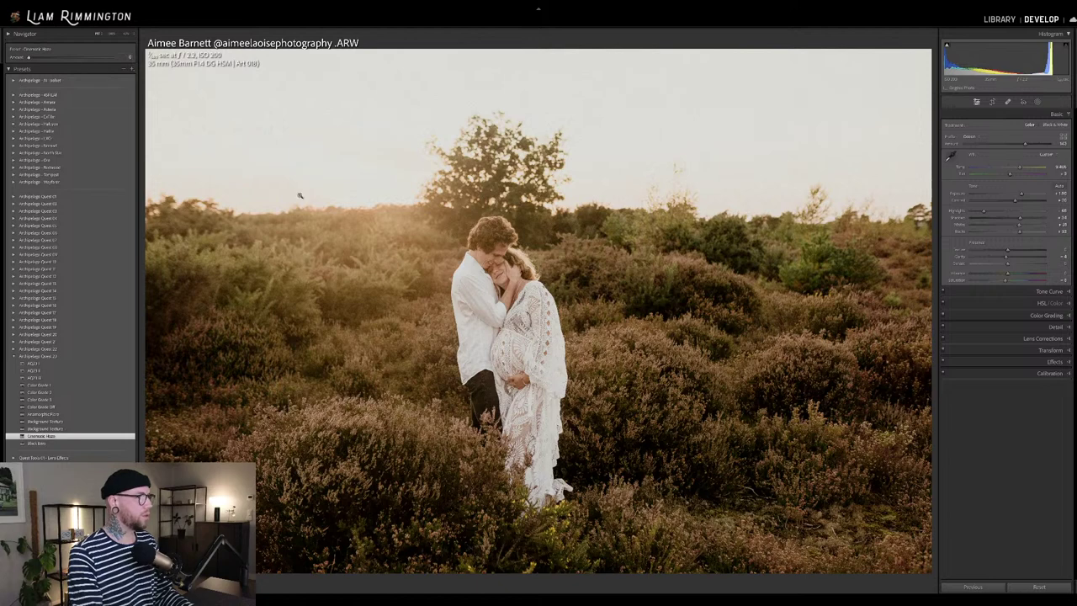
left_click_drag(30, 59, 90, 64)
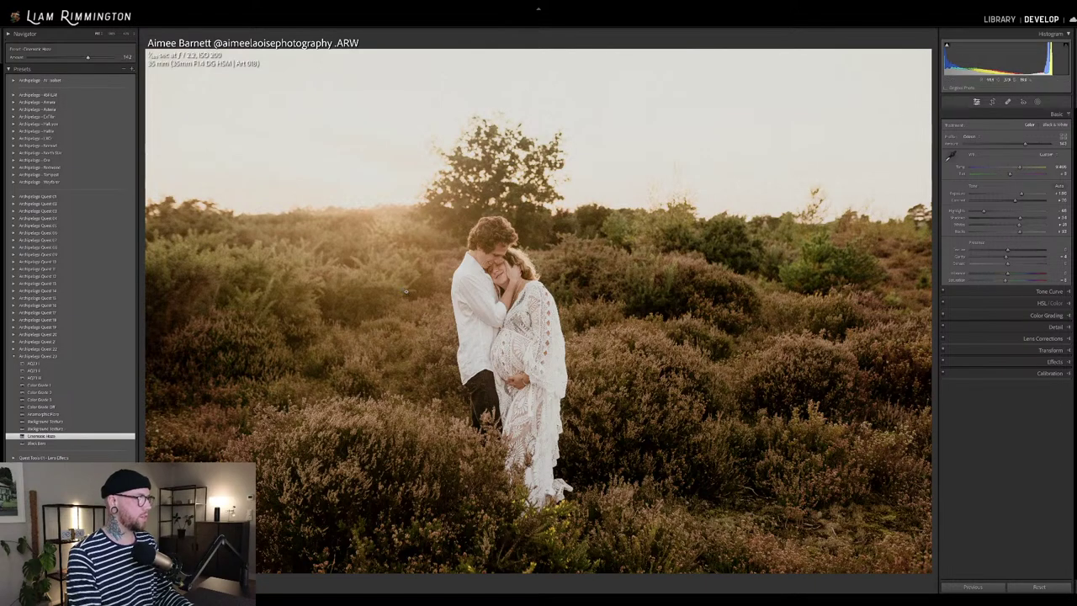
Apply the first Background Texture preset at a reduced amount of about 45.
left_click(82, 423)
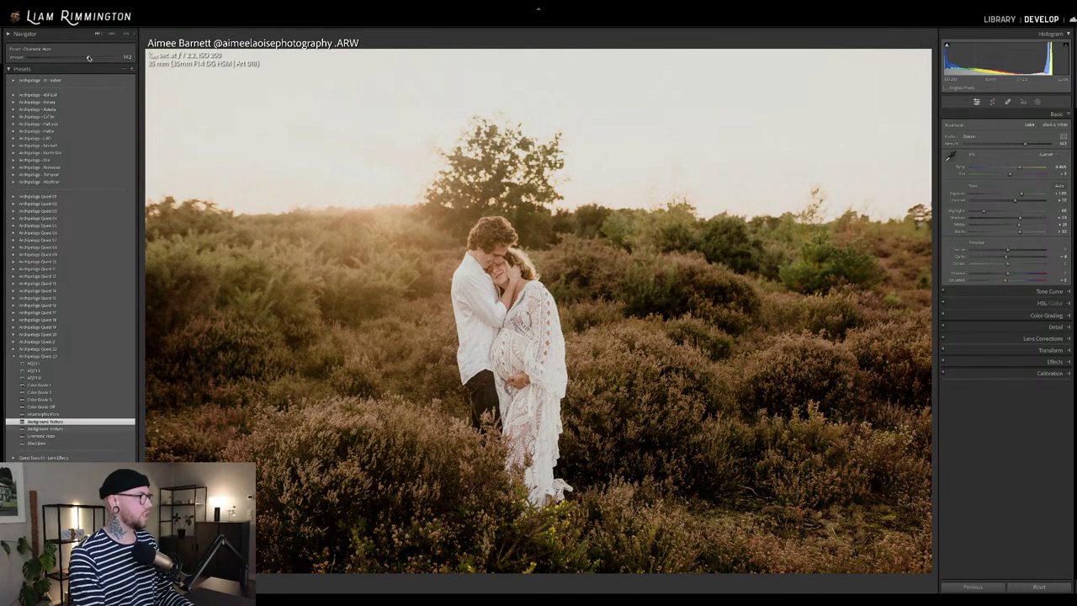
left_click_drag(70, 59, 48, 64)
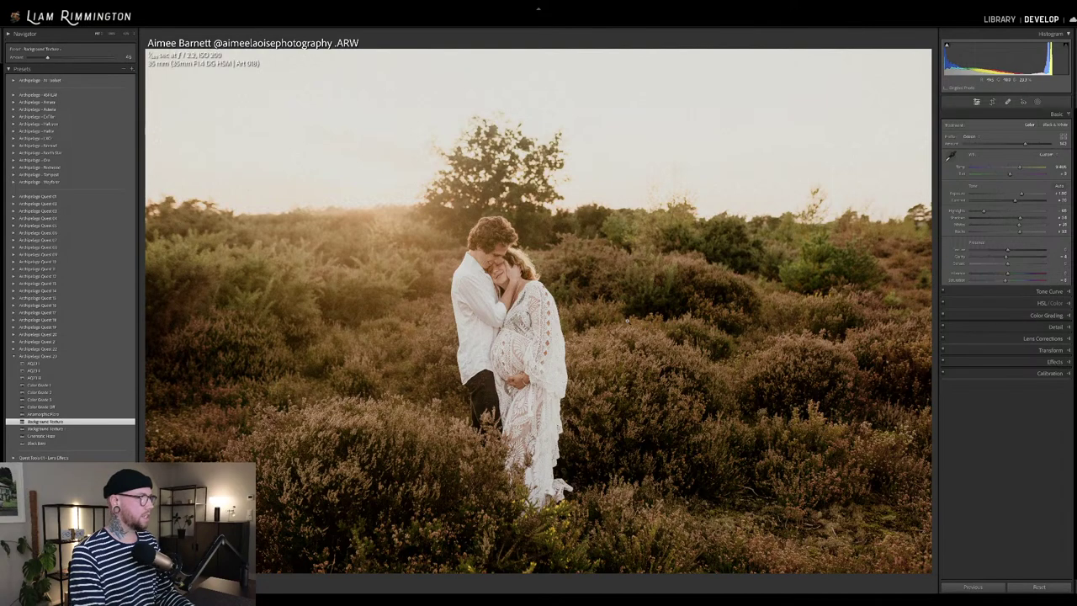
Try a 16 x 9 crop on the couple photo and preview the Black Bars preset on it.
key("r")
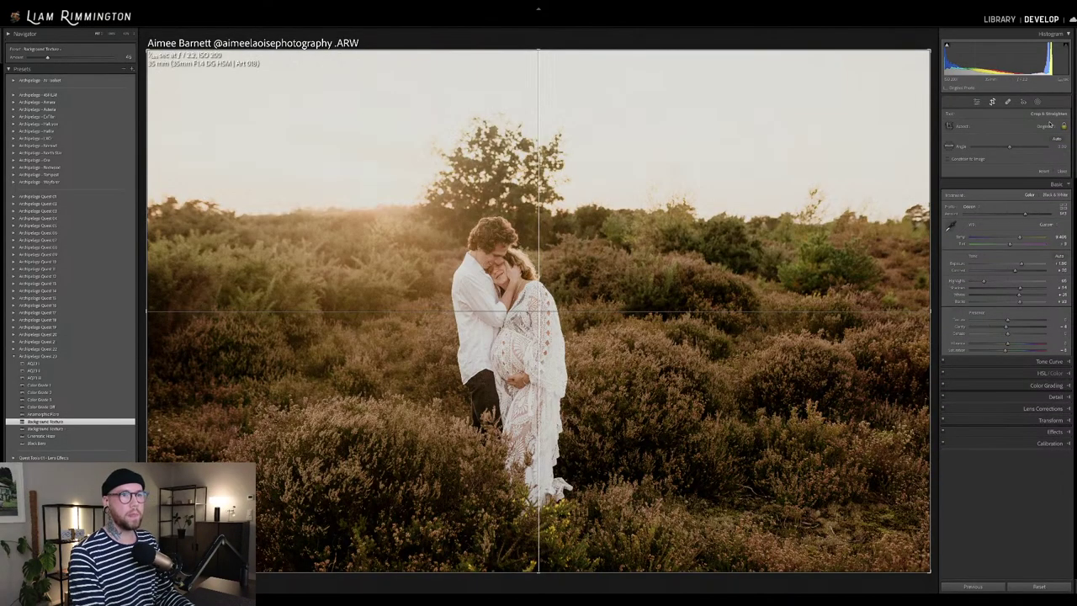
left_click(1043, 126)
left_click(1035, 197)
key("Return")
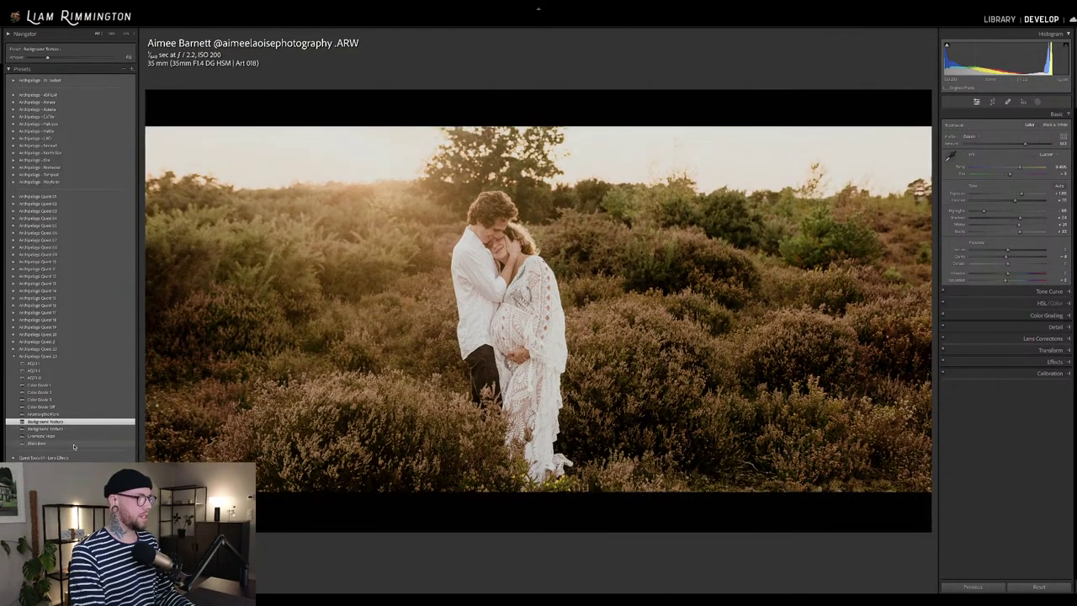
Return the couple photo's crop to its original full-frame ratio.
key("r")
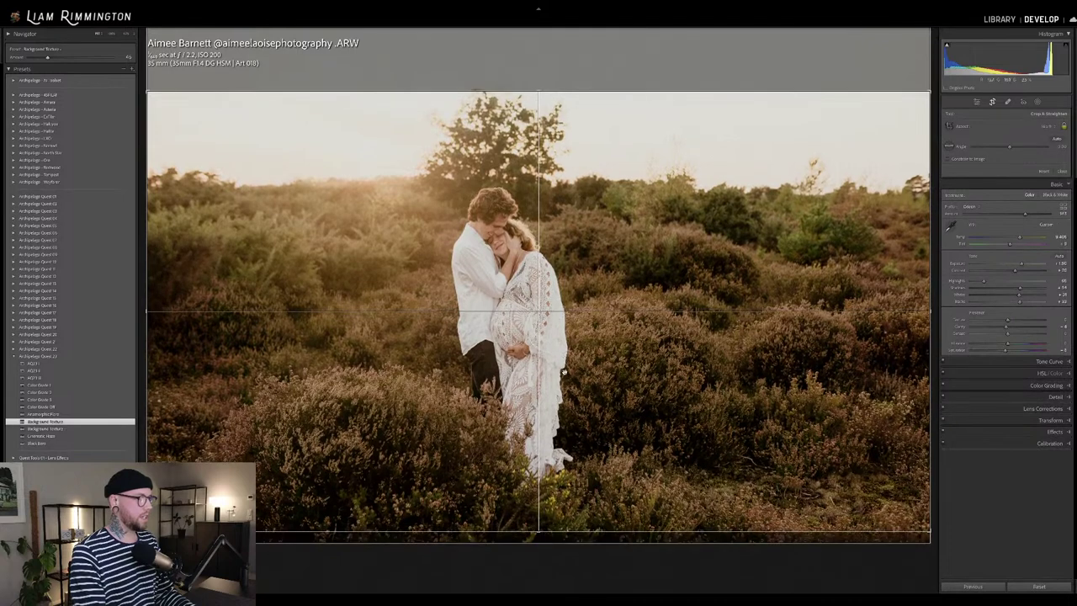
left_click(1048, 125)
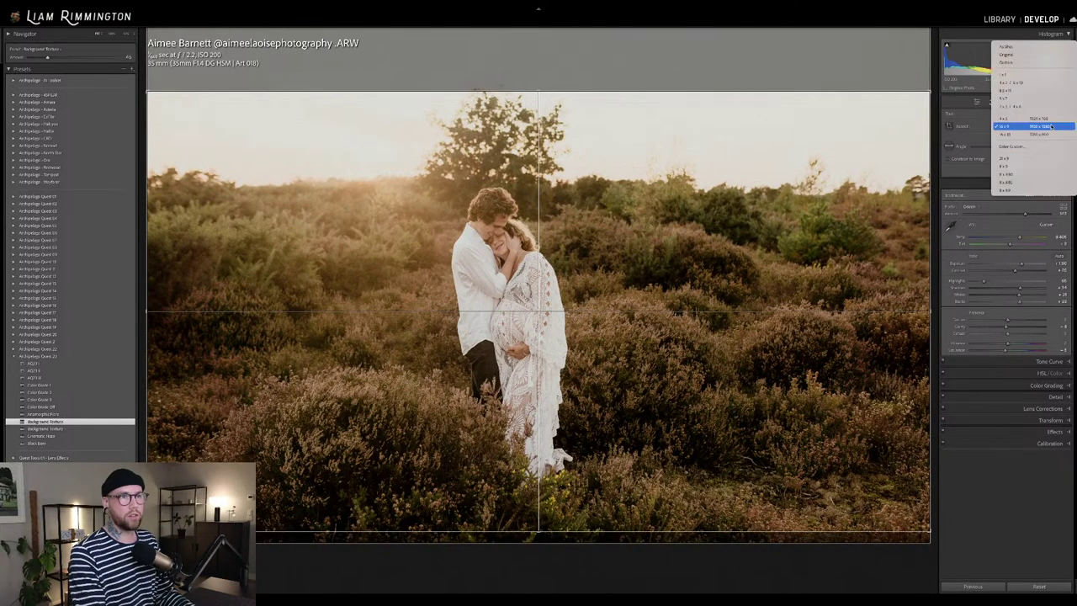
left_click(1006, 47)
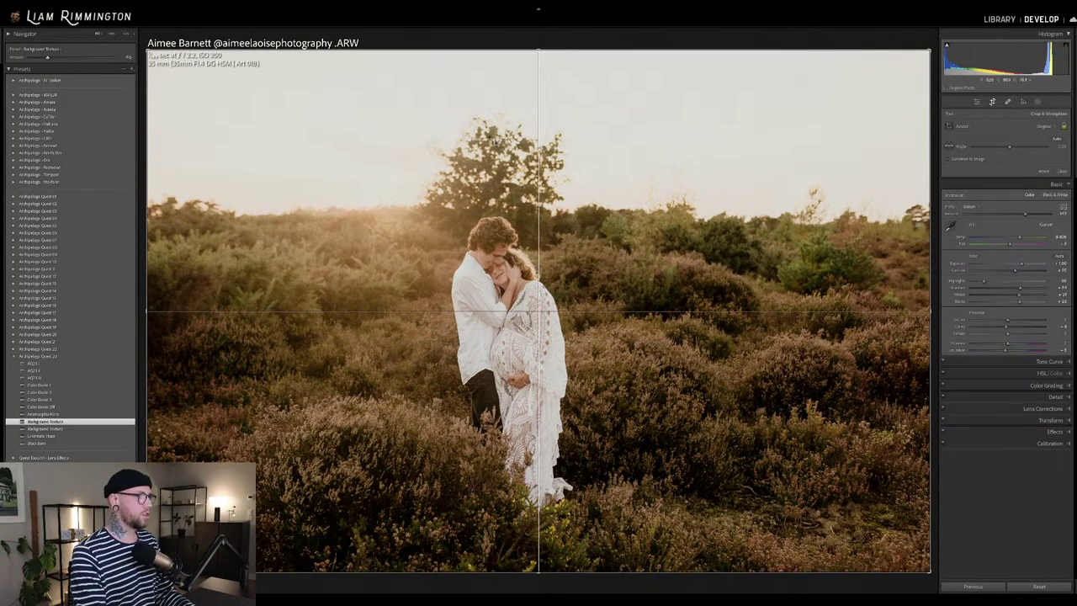
key("r")
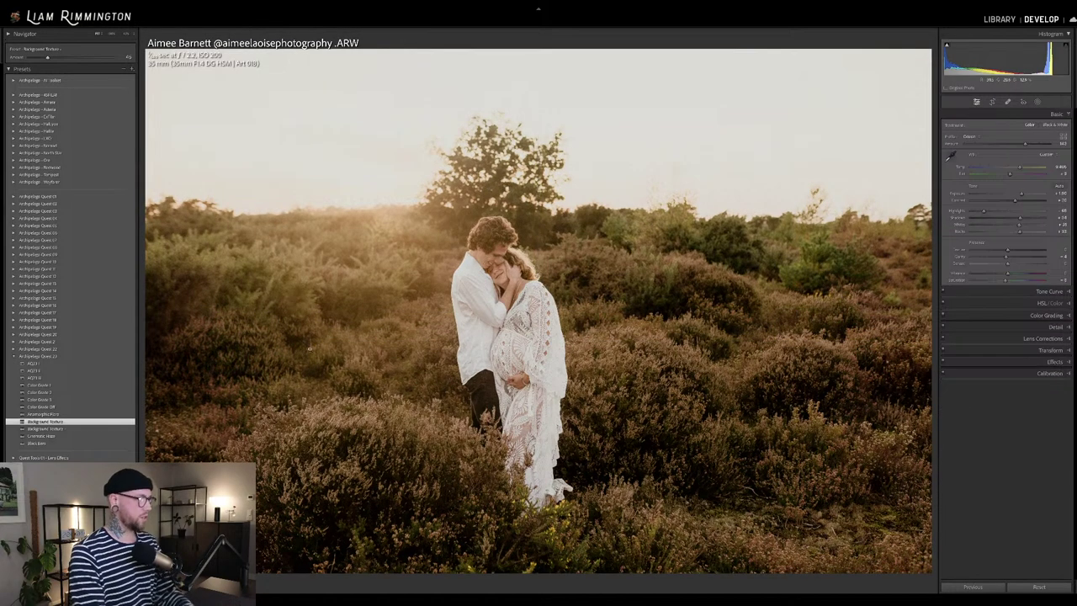
Apply the Black Bars preset to the uncropped couple photo and compare the edit with the original side by side.
left_click(76, 443)
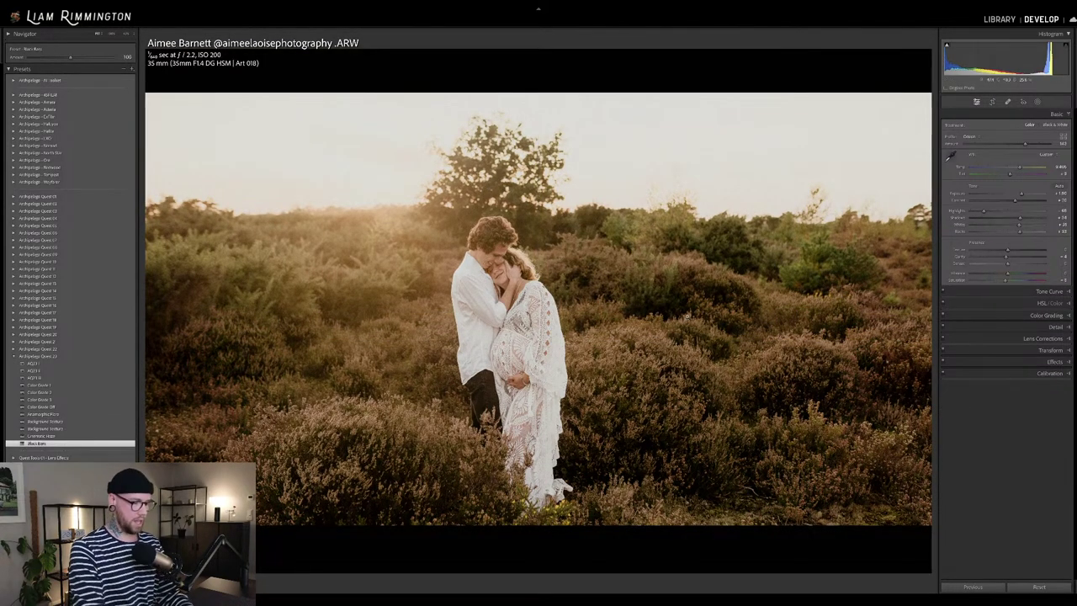
key("backslash")
key("backslash")
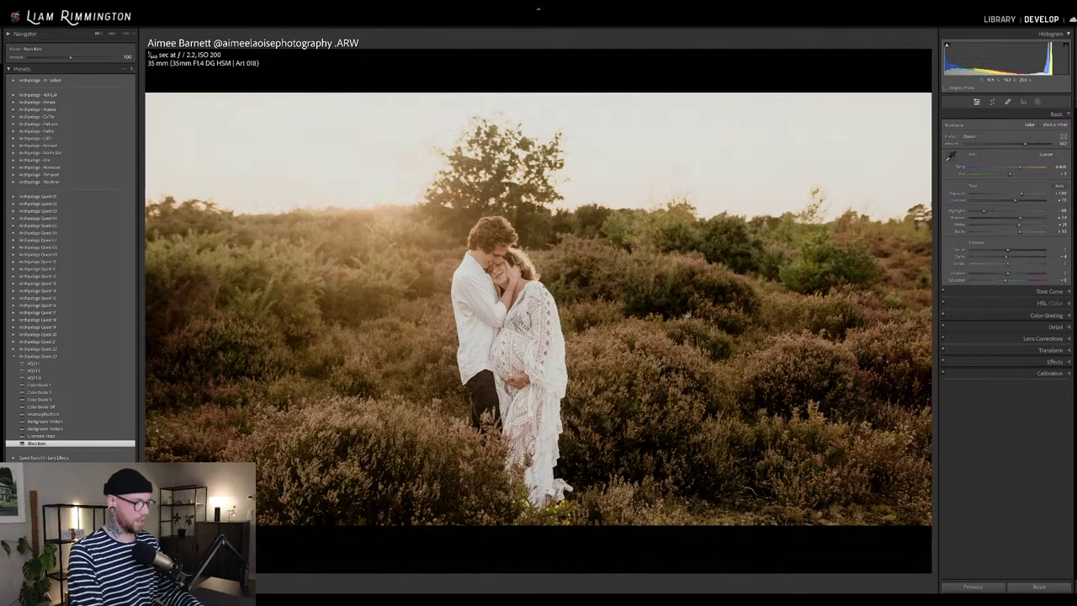
key("y")
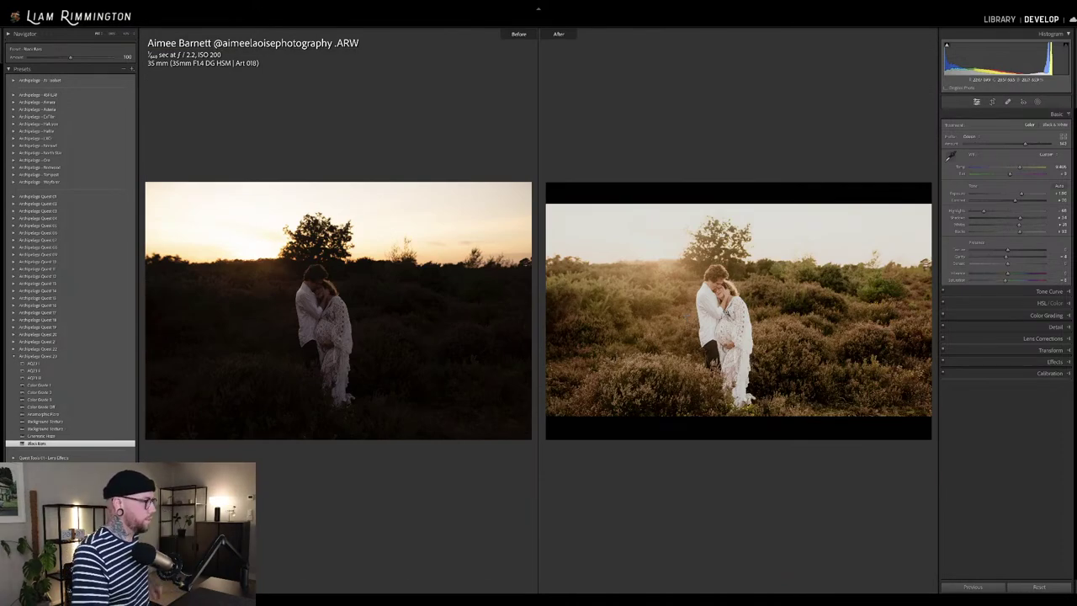
scroll(42, 385, "down", 5)
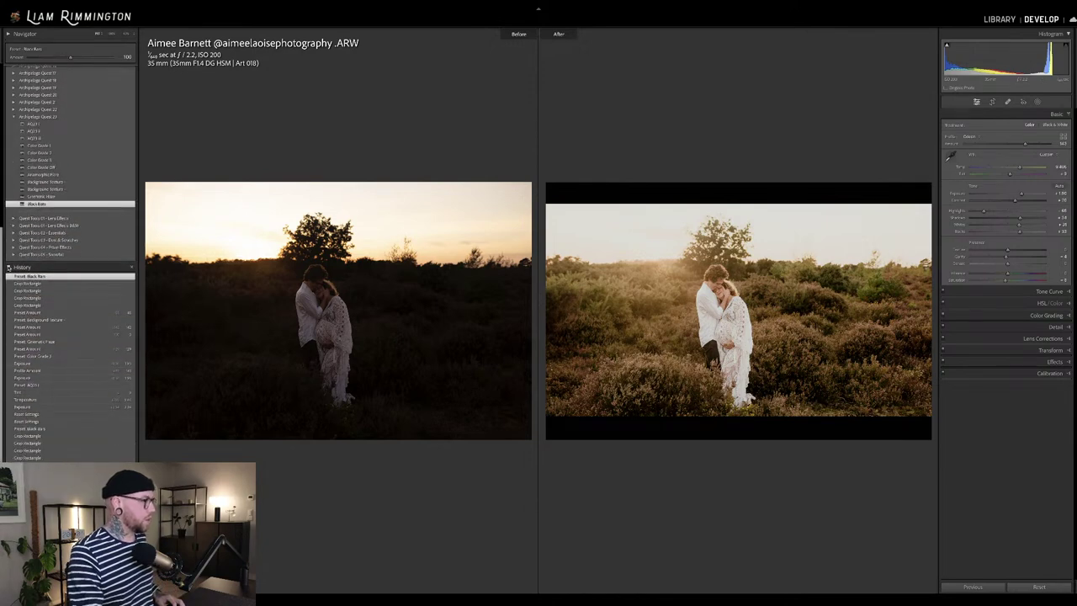
scroll(49, 385, "up", 5)
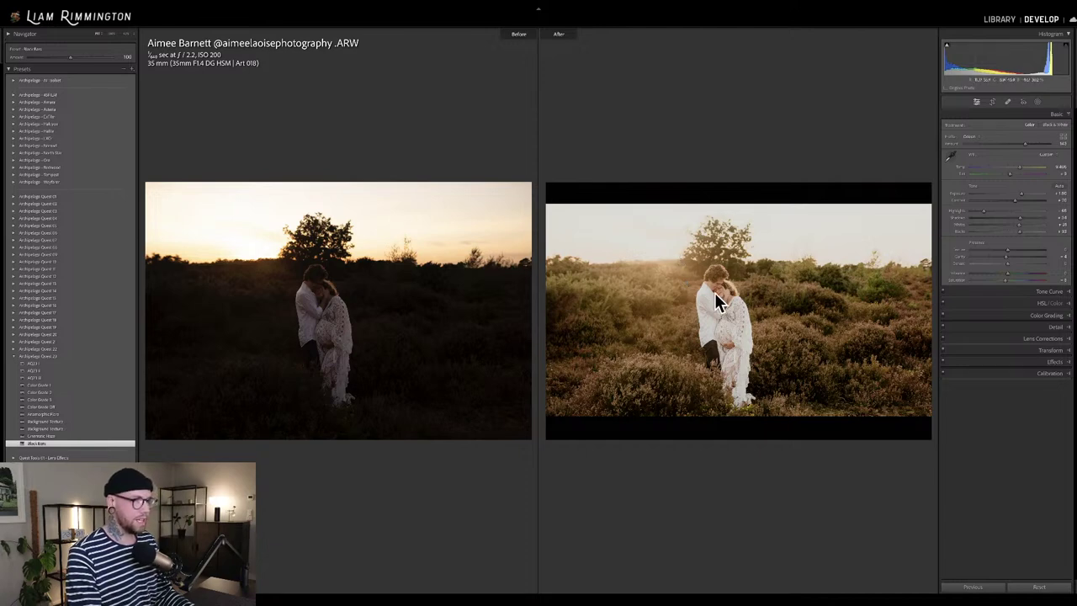
key("y")
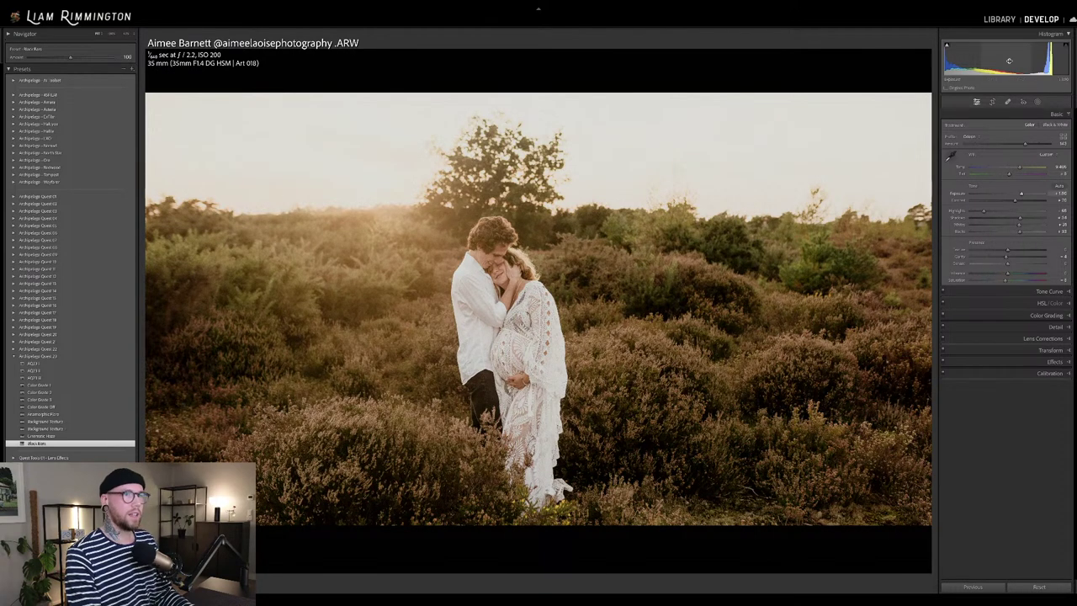
Lower the couple photo's exposure slightly and compare the finished edit with the original again.
left_click_drag(1020, 194, 1023, 195)
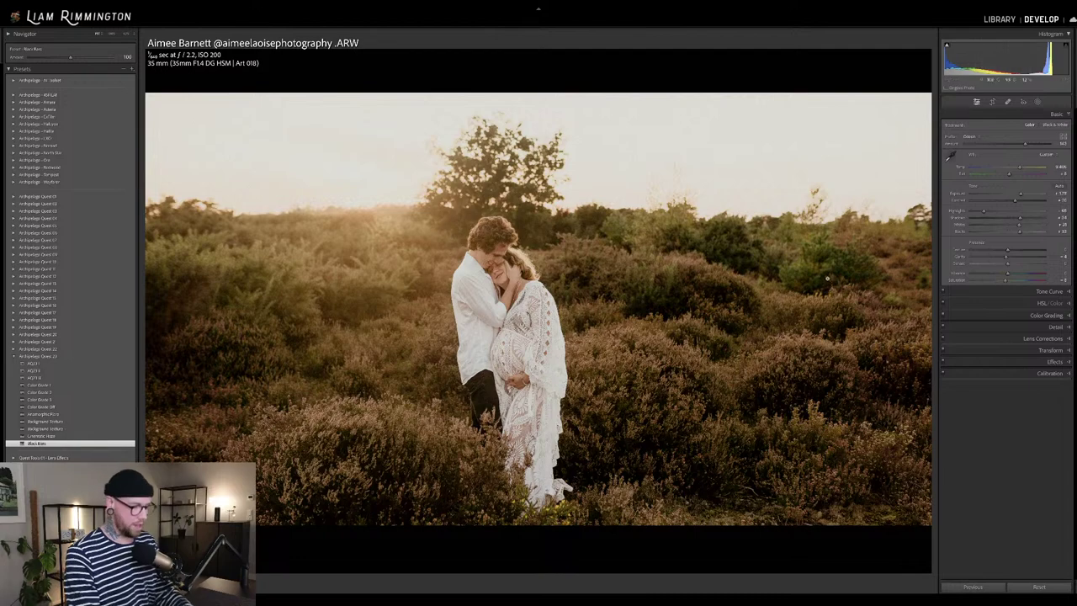
key("backslash")
key("backslash")
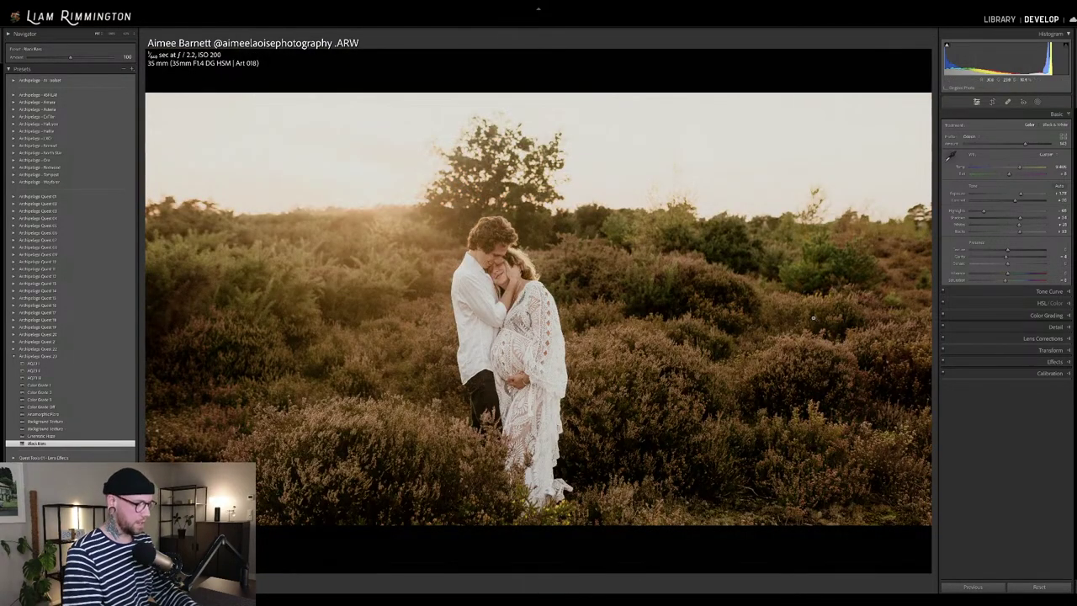
key("y")
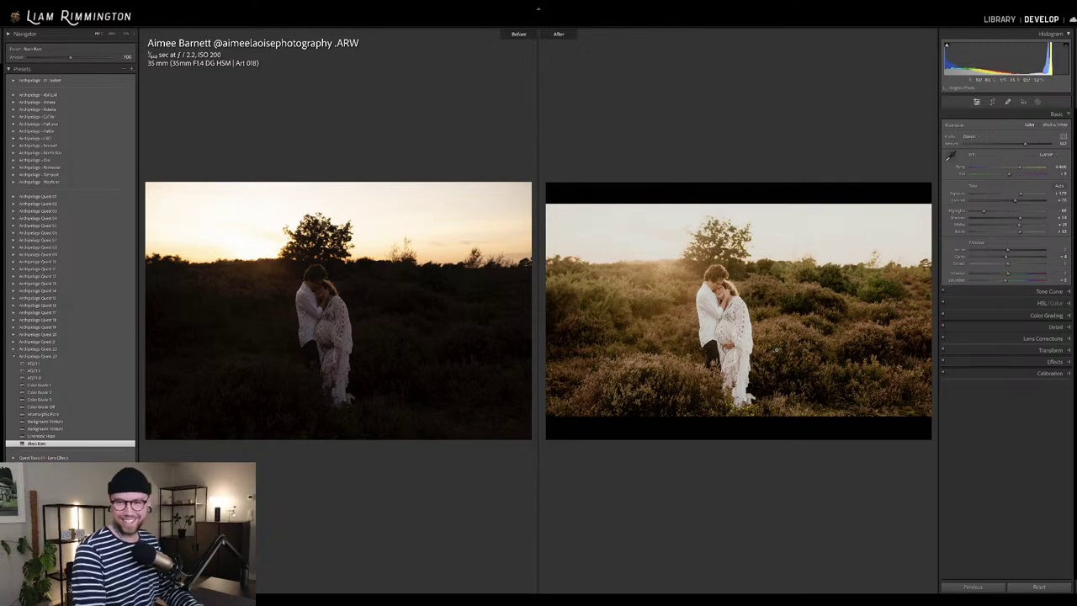
Open the photo of the couple on the orange sofa for editing and raise its exposure to +0.64.
key("g")
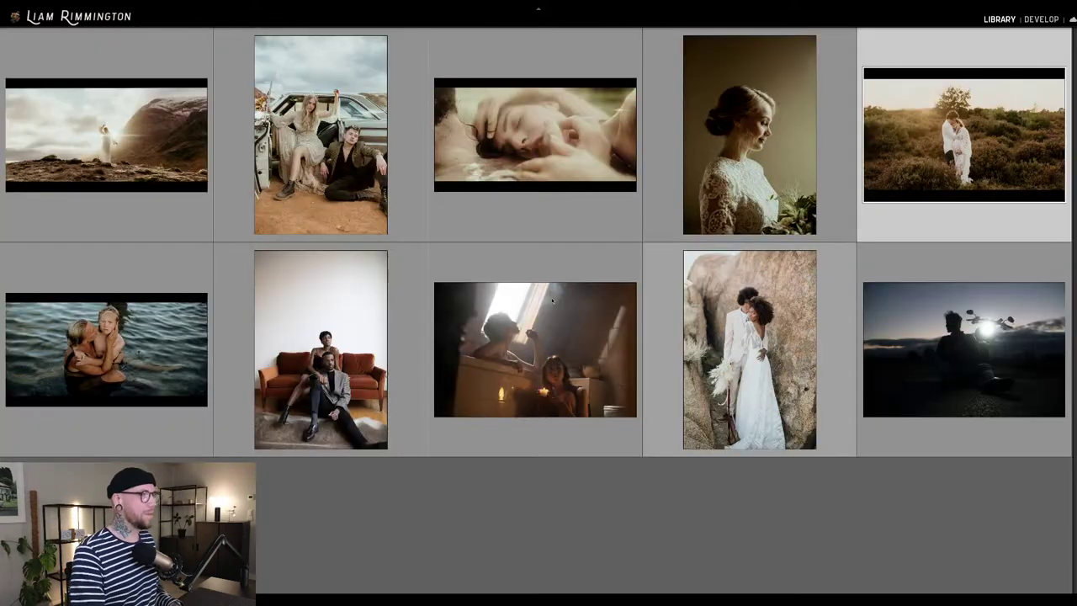
left_click(265, 393)
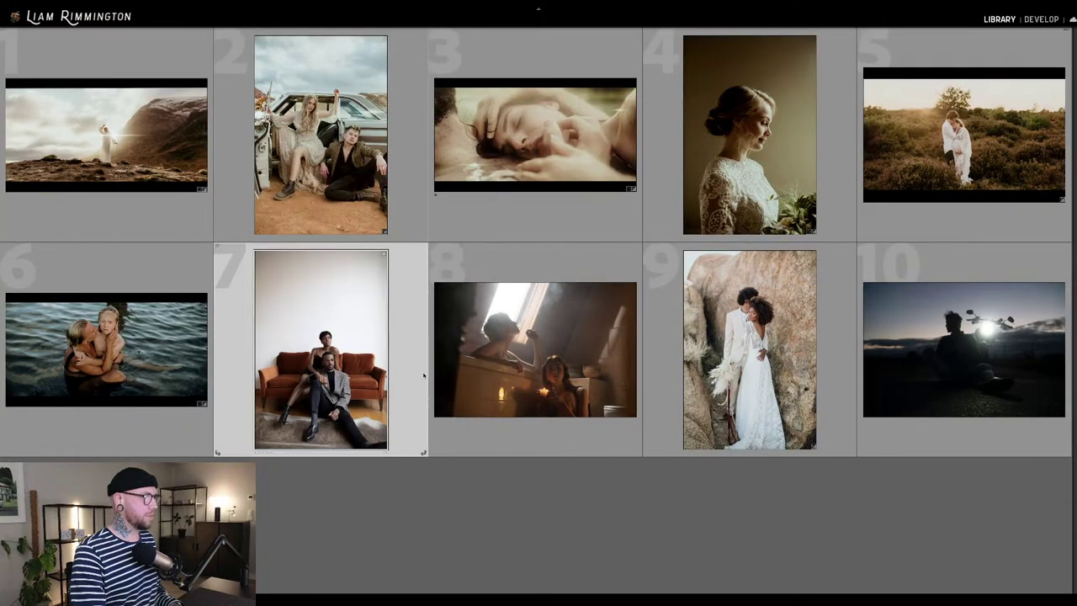
key("d")
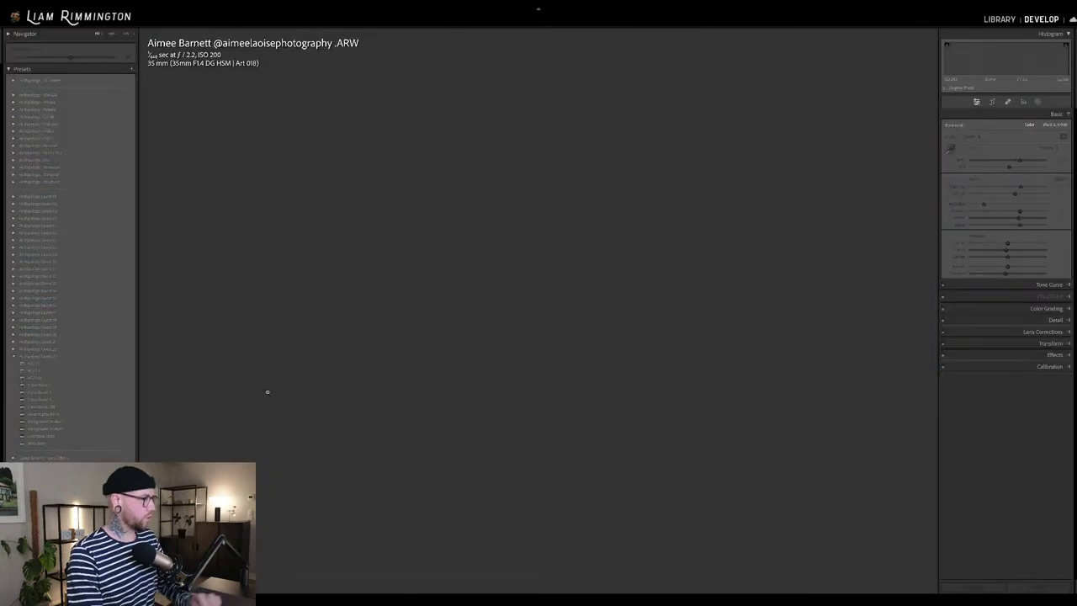
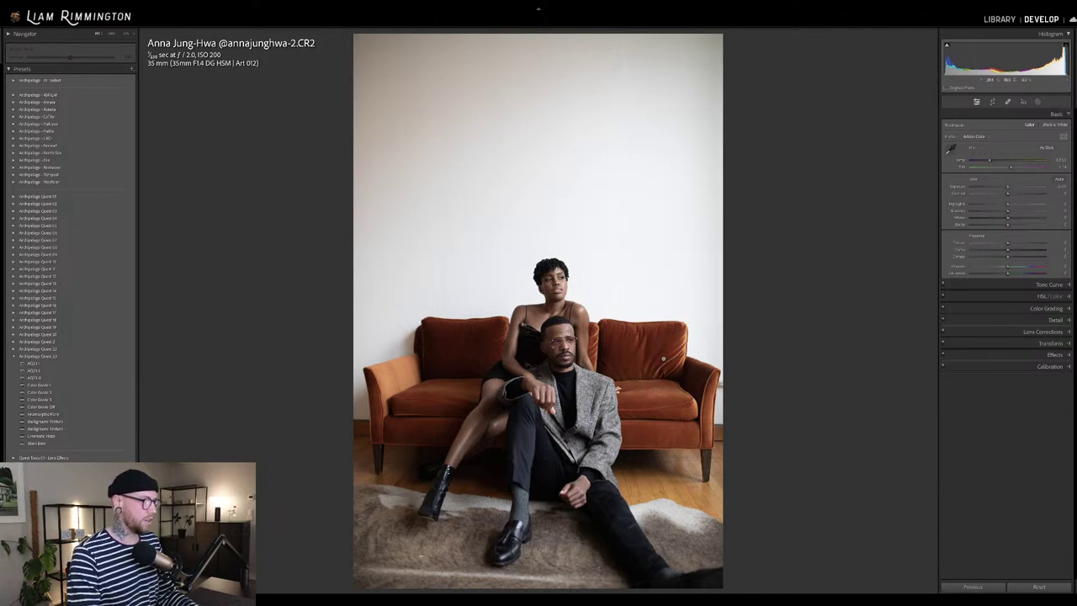
left_click_drag(1007, 186, 1012, 186)
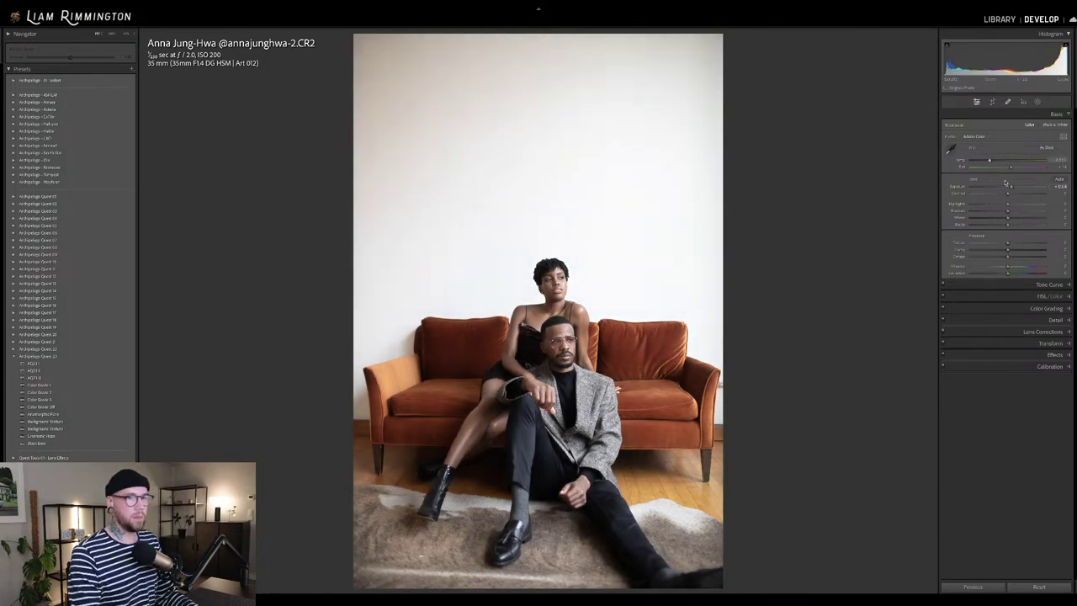
Enable lens profile corrections on the sofa photo and warm its white balance temperature.
left_click(1044, 331)
left_click(948, 201)
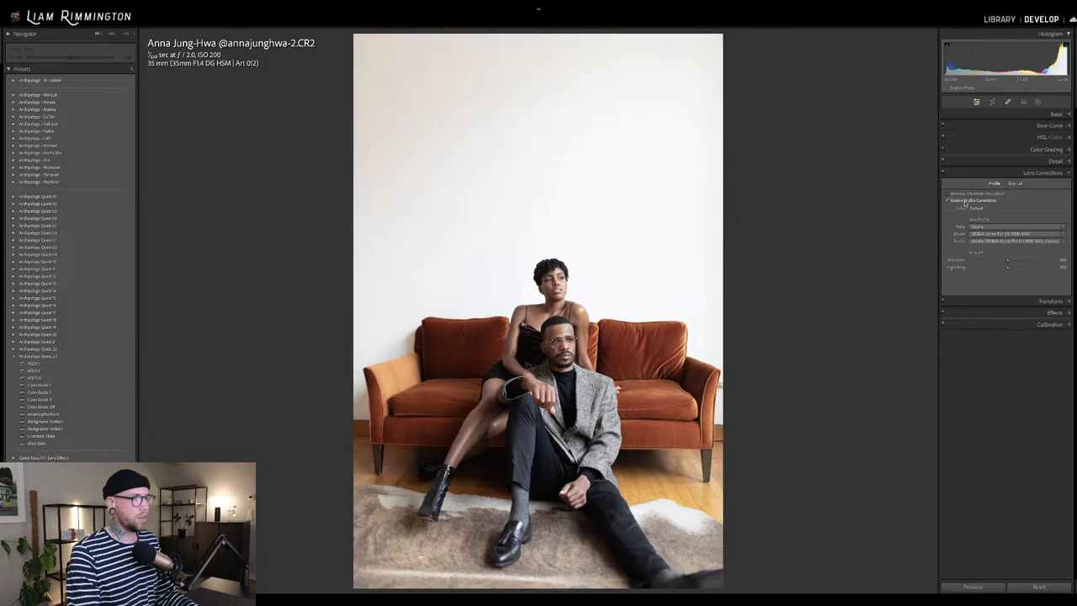
left_click(1029, 115)
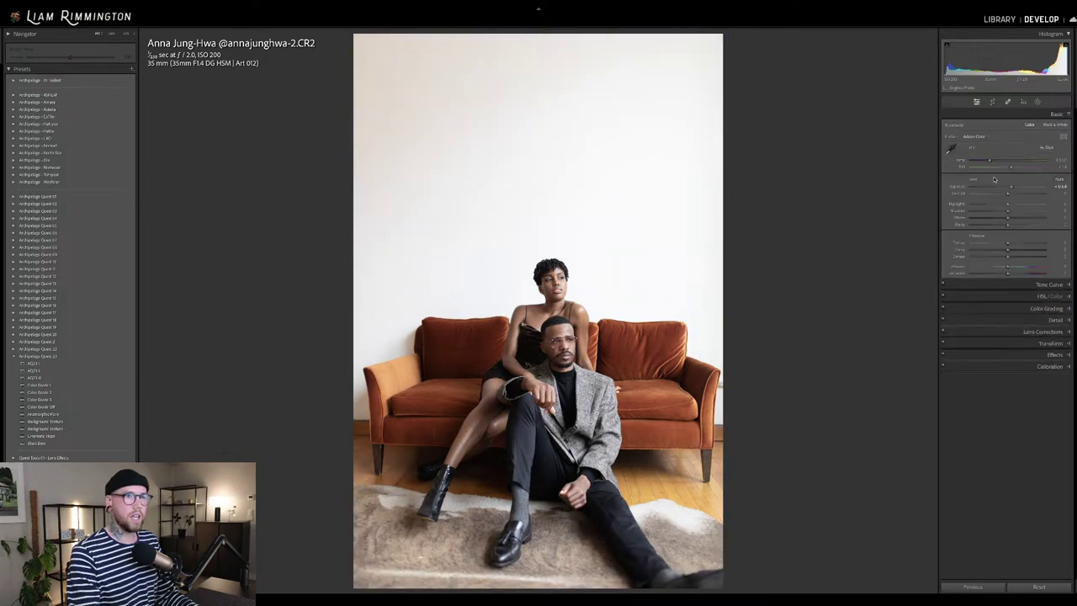
left_click_drag(989, 160, 1000, 160)
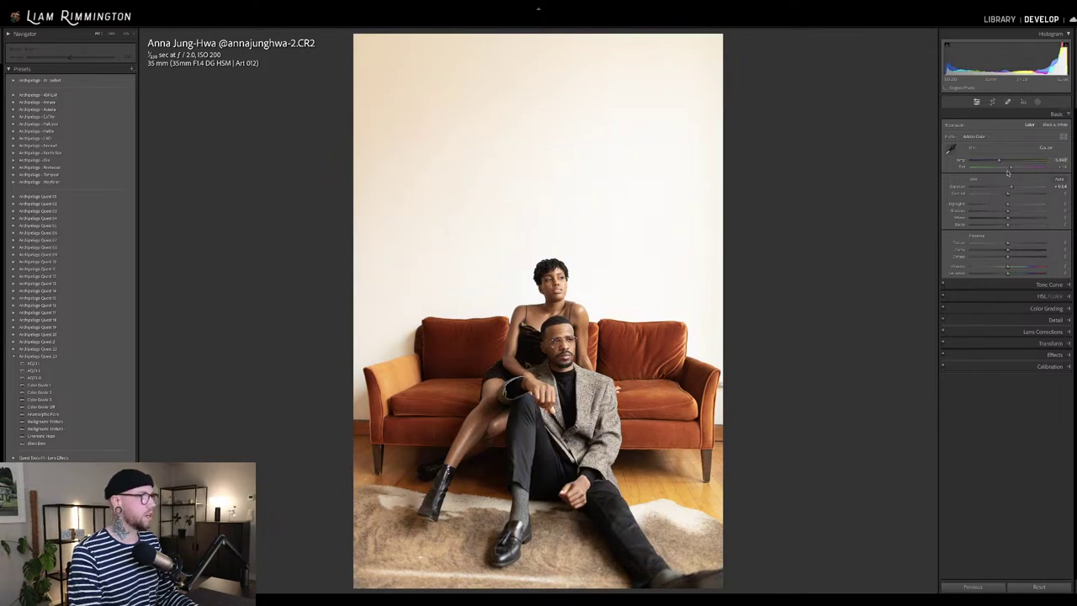
Preview the AQ23 presets on the sofa photo and apply the first one, trying the maximum profile amount before resetting it to 100.
left_click(106, 366)
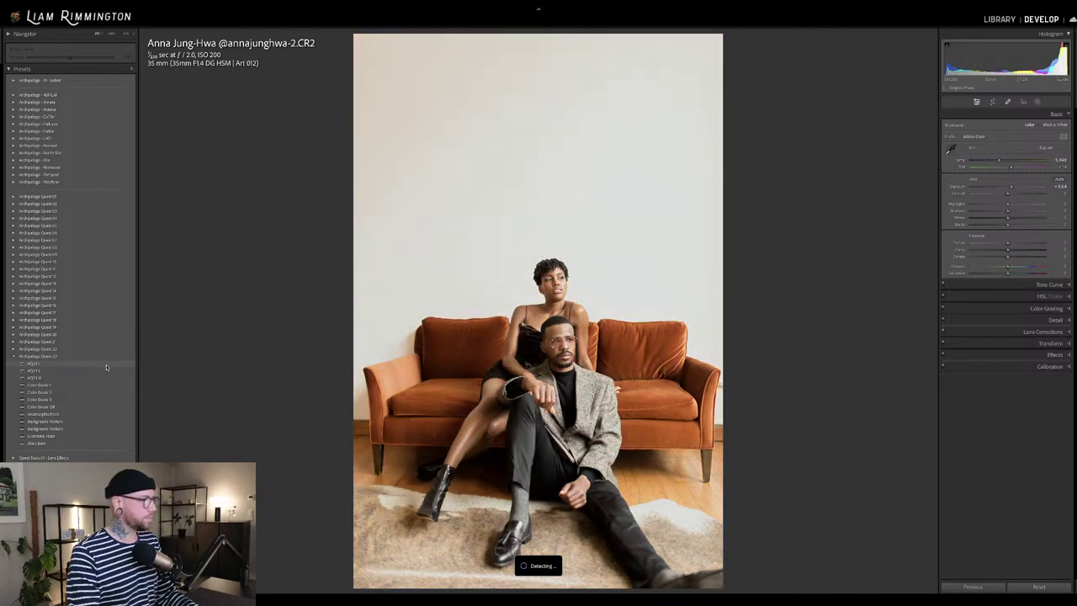
left_click(107, 371)
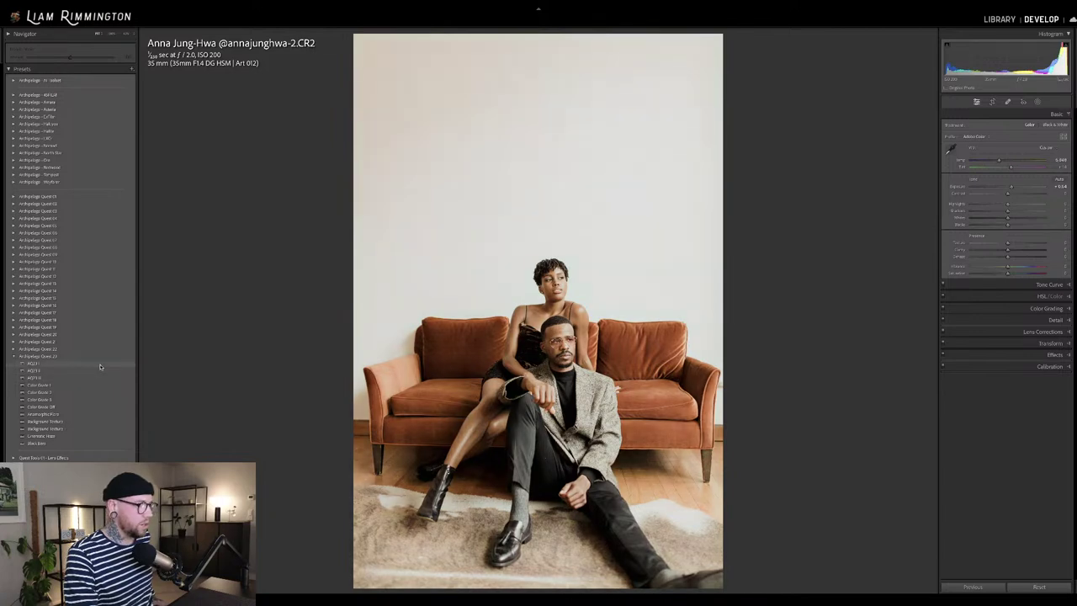
left_click(100, 365)
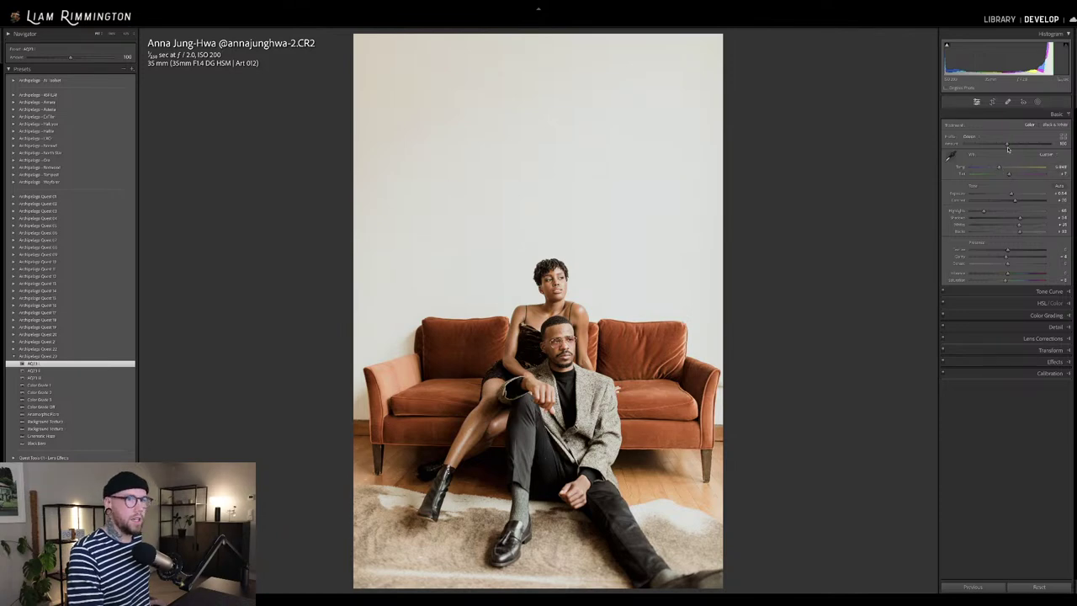
left_click_drag(1009, 145, 1063, 146)
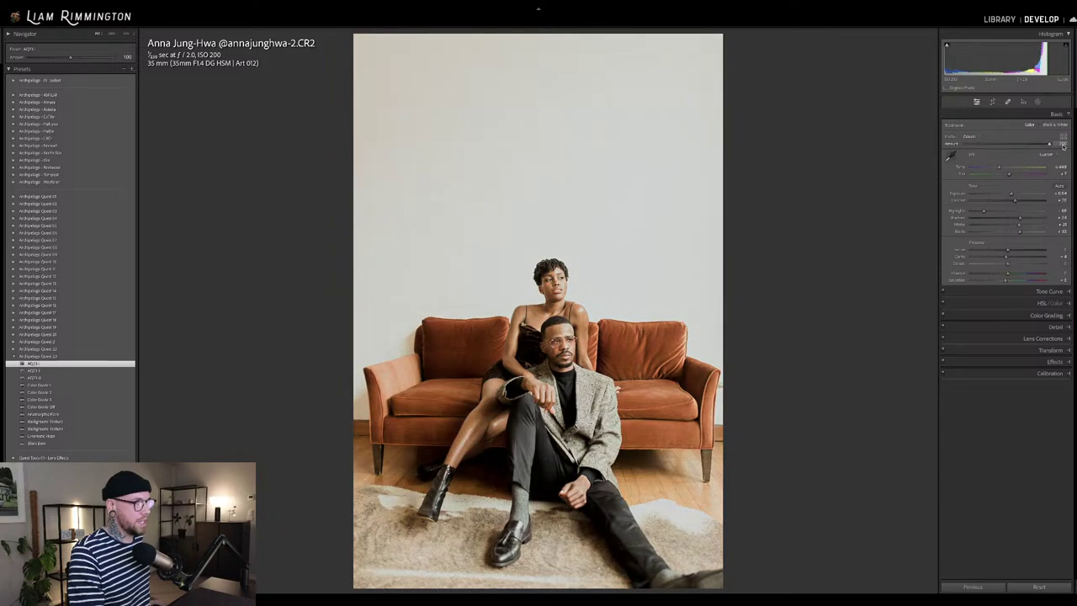
double_click(951, 146)
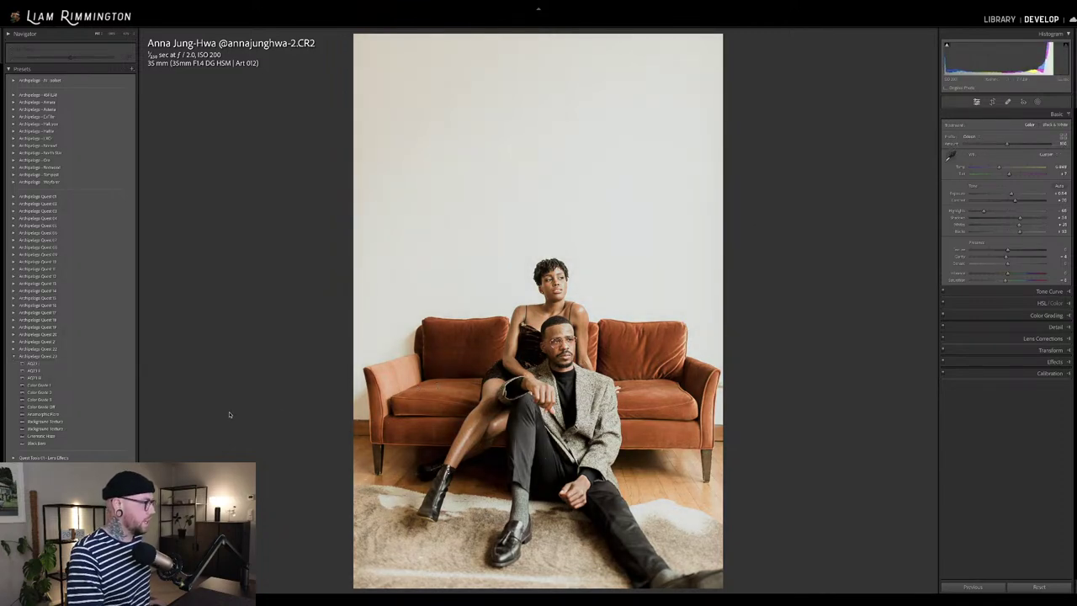
Add the first Background Texture preset to the sofa photo at an amount of about 151 and compare with the original.
left_click(100, 423)
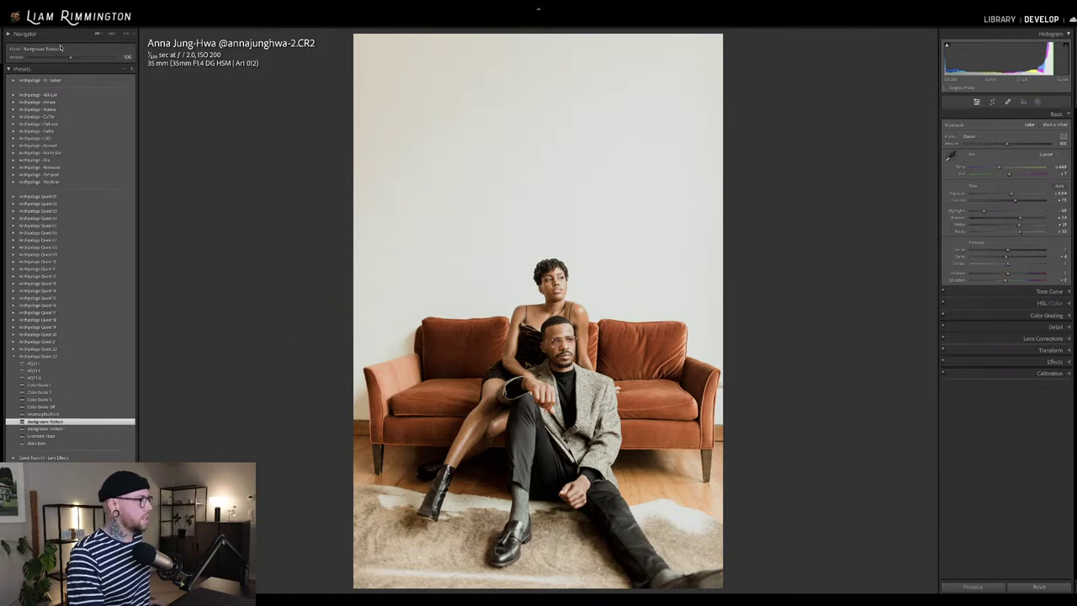
left_click_drag(70, 56, 97, 67)
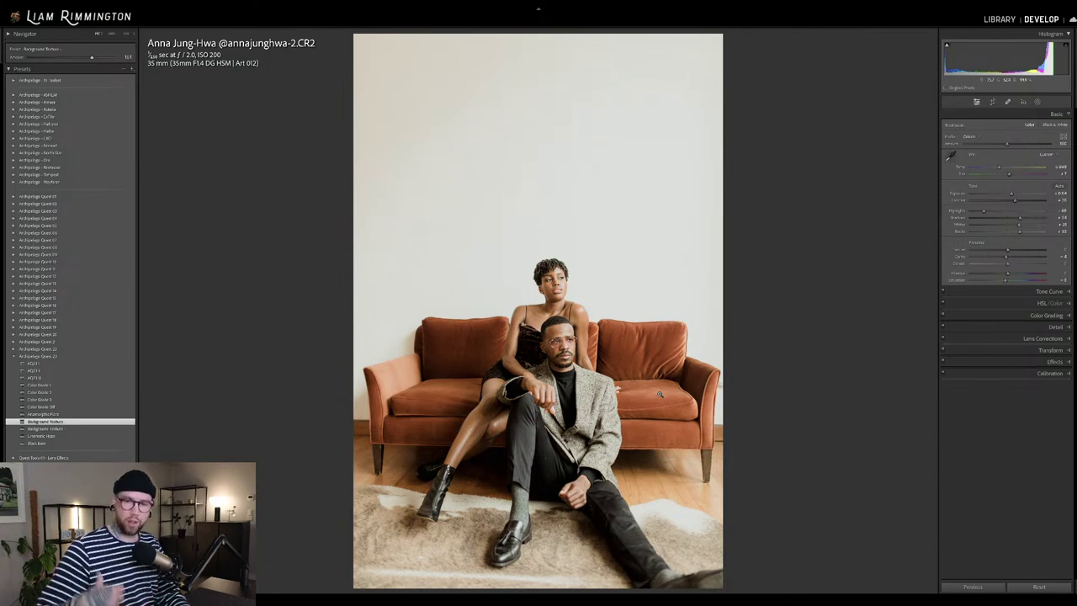
key("backslash")
key("backslash")
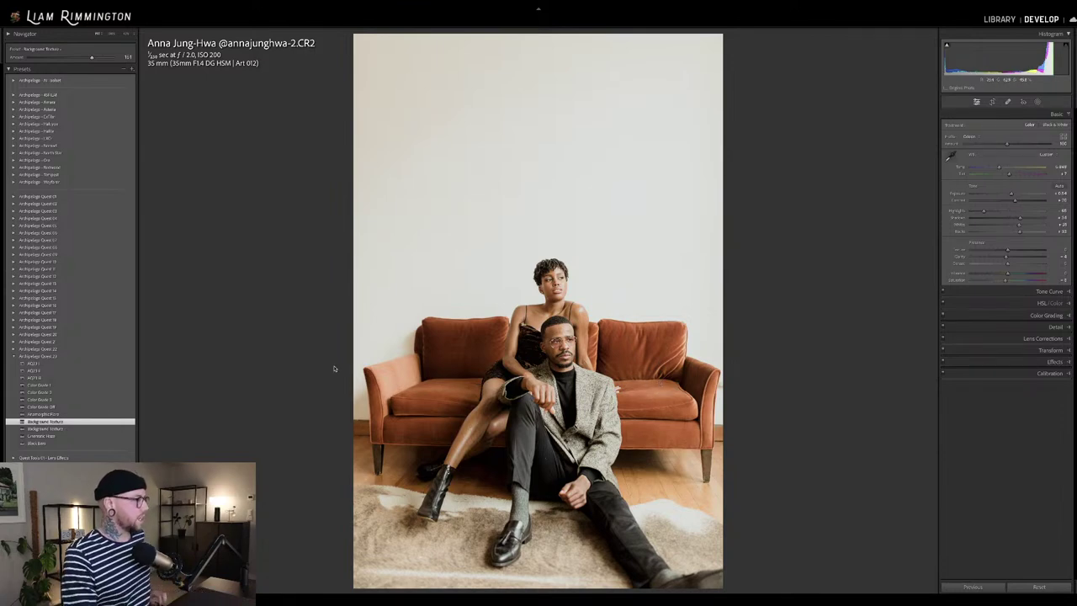
Apply the first Color Grade preset to the sofa photo at an amount of about 138 and compare it side by side with the original.
left_click(107, 387)
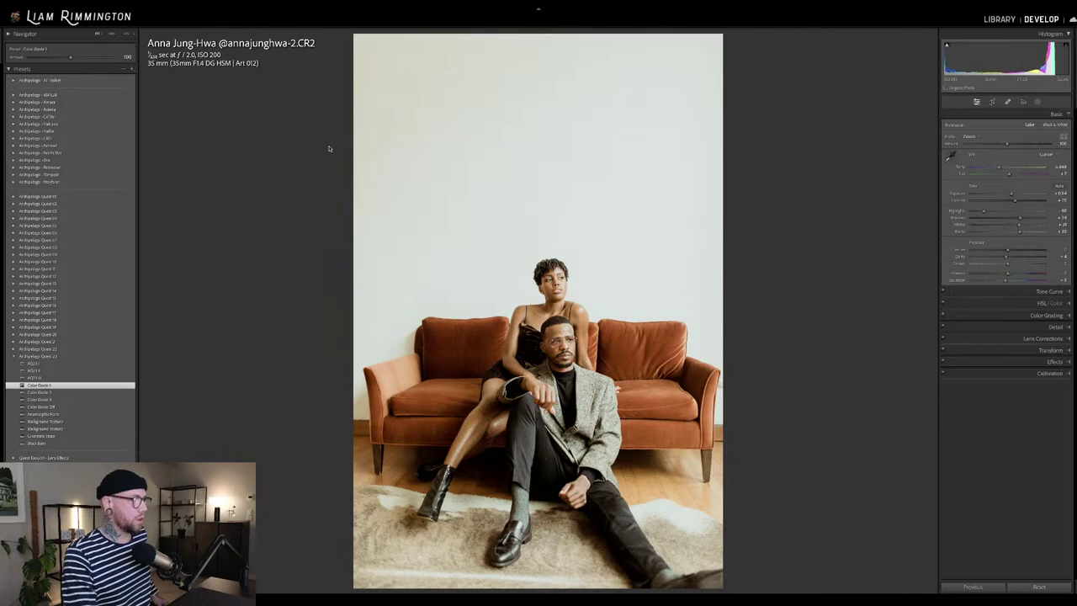
left_click_drag(119, 62, 87, 68)
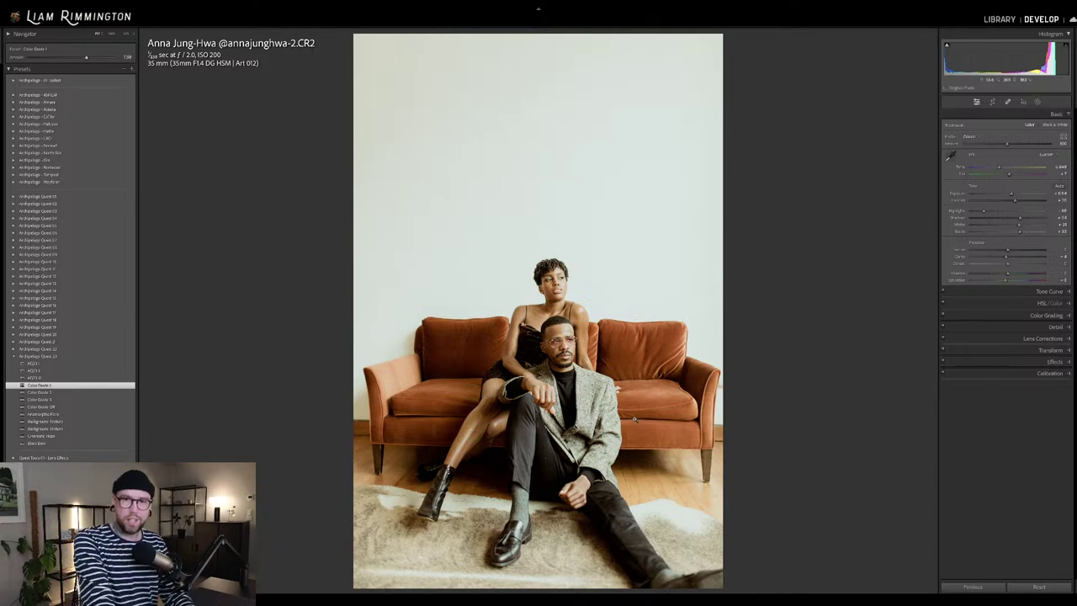
key("backslash")
key("backslash")
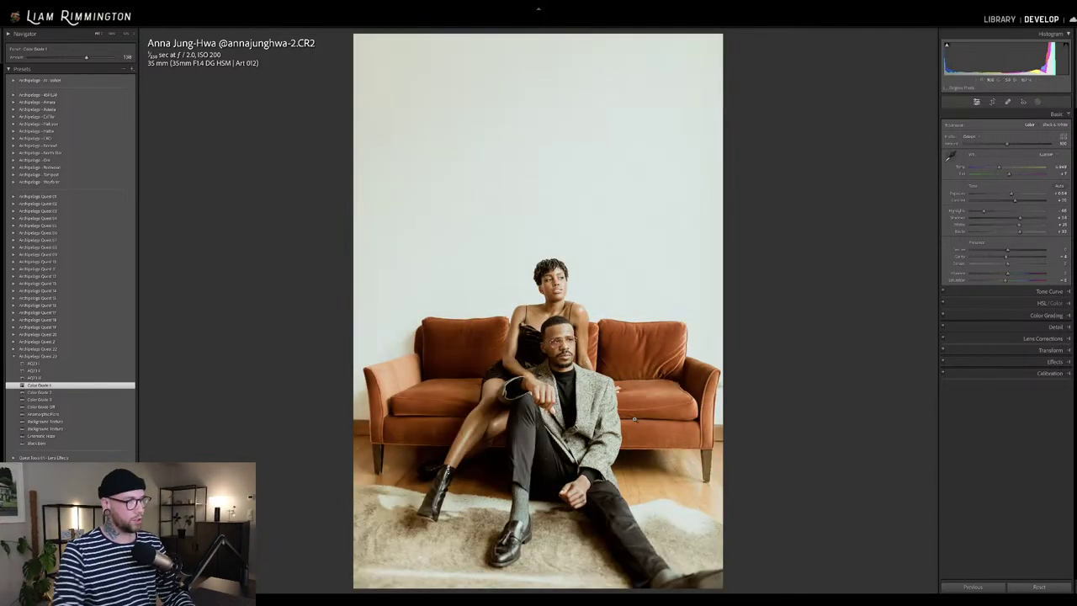
key("y")
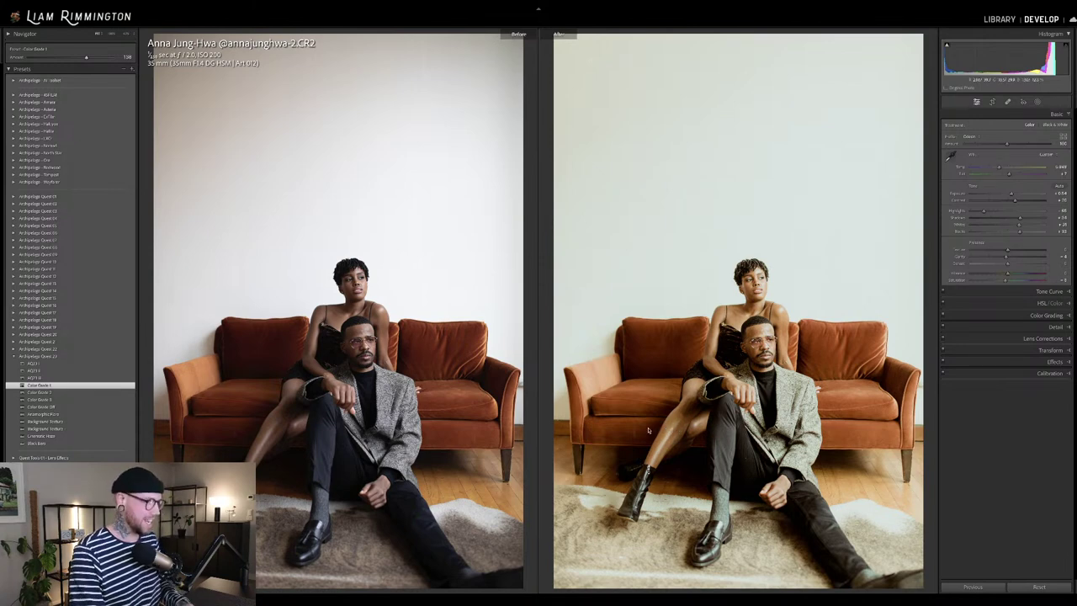
Open the bathroom photo with the candle for editing and straighten it with a slight counterclockwise rotation.
key("g")
left_click(595, 368)
key("d")
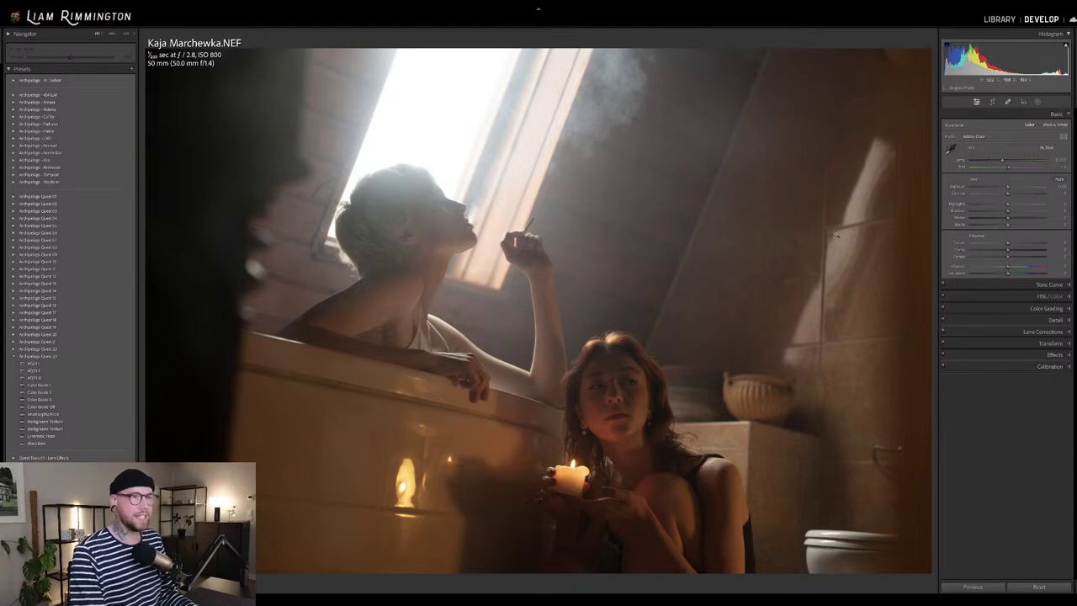
key("r")
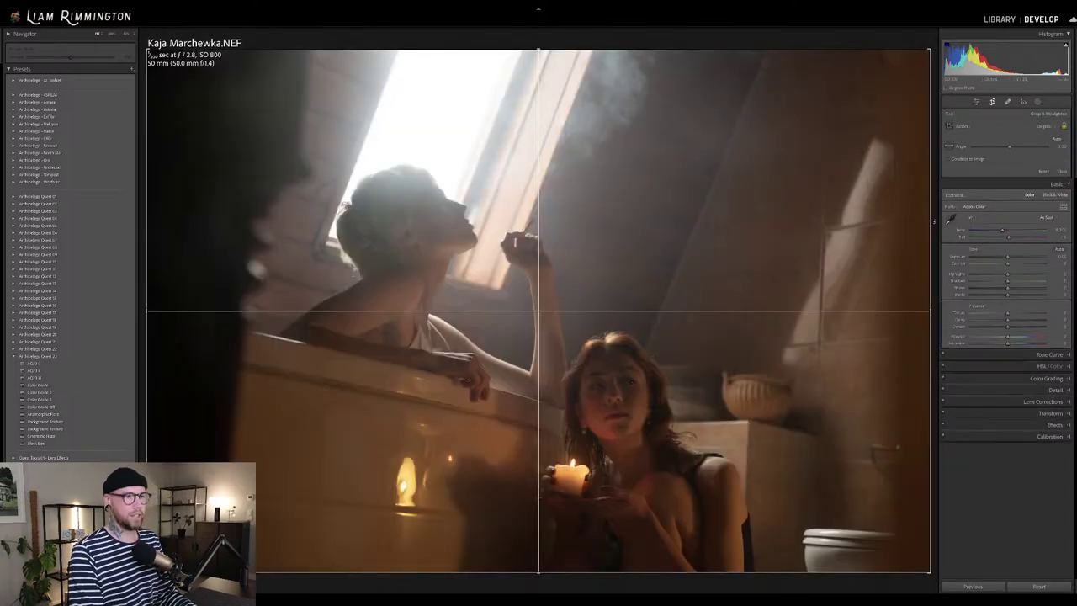
left_click_drag(933, 227, 934, 212)
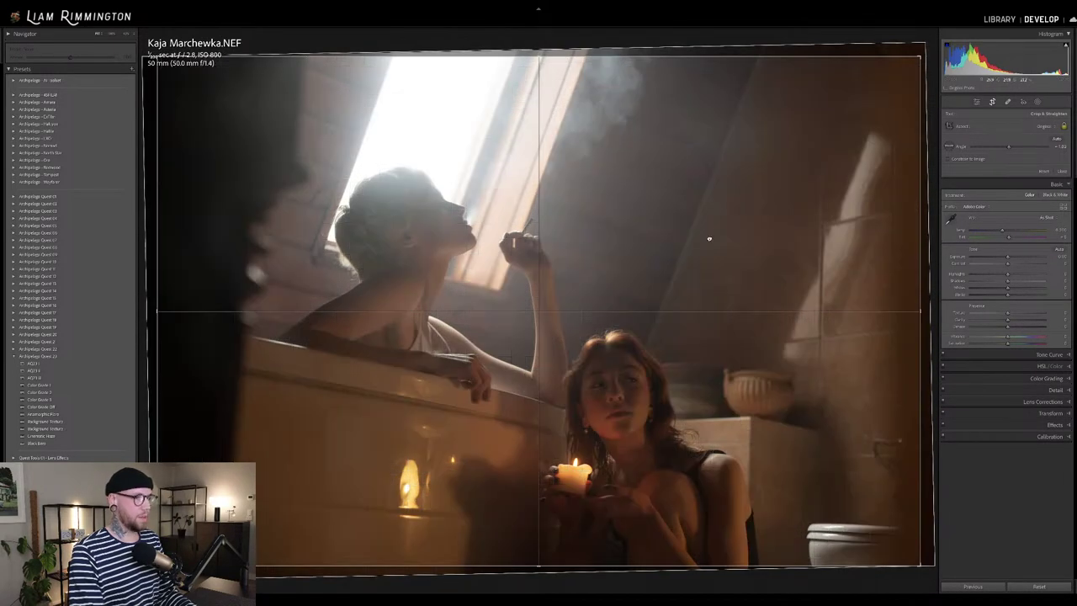
key("r")
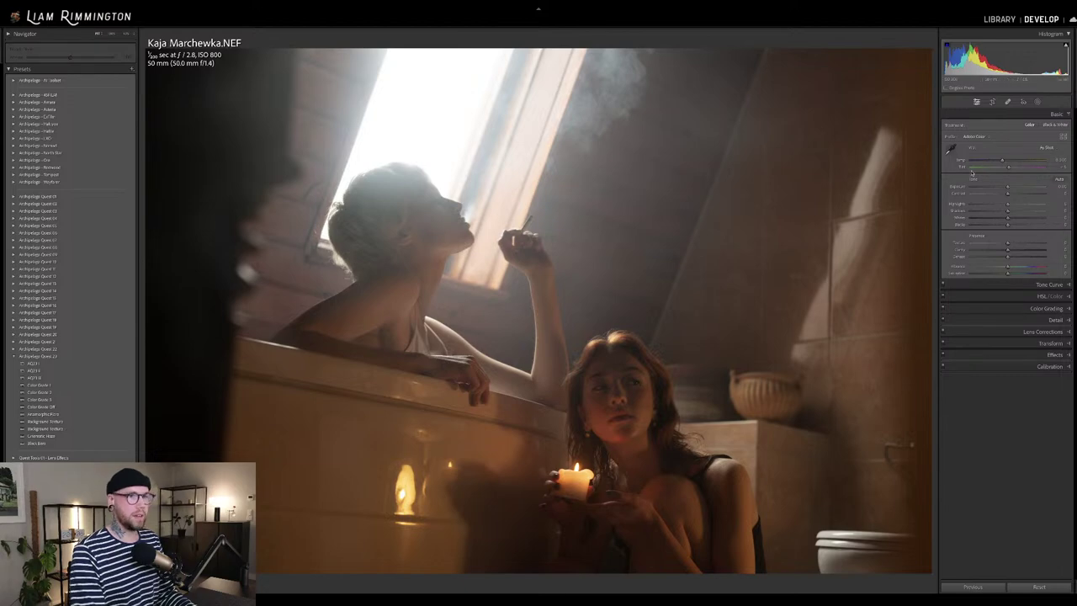
Cool the bathroom photo's white balance slightly and raise its exposure to +0.24.
left_click_drag(1003, 160, 999, 161)
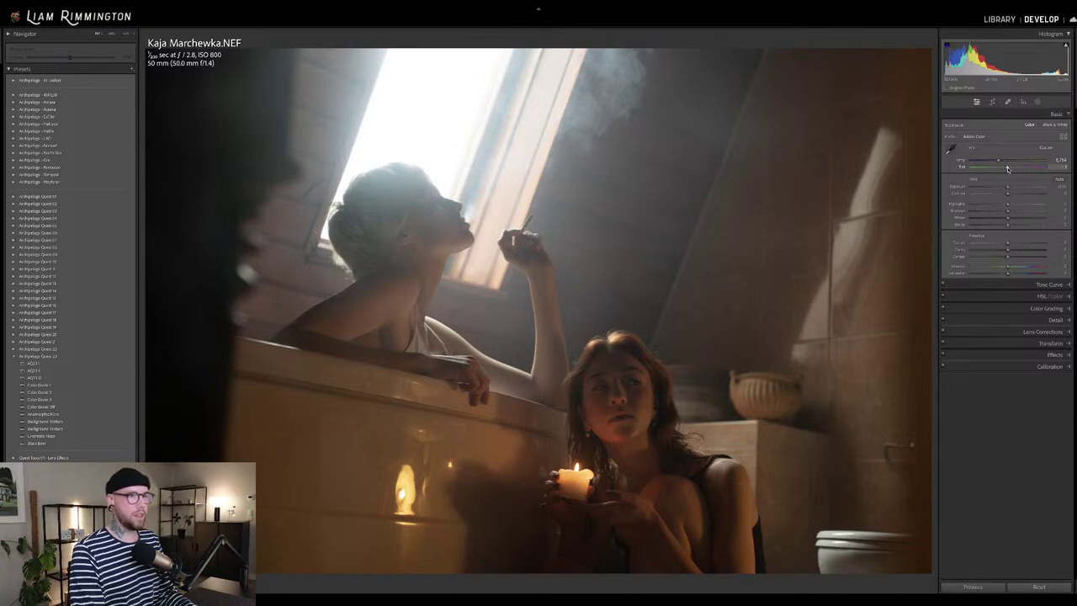
left_click_drag(1007, 186, 1009, 186)
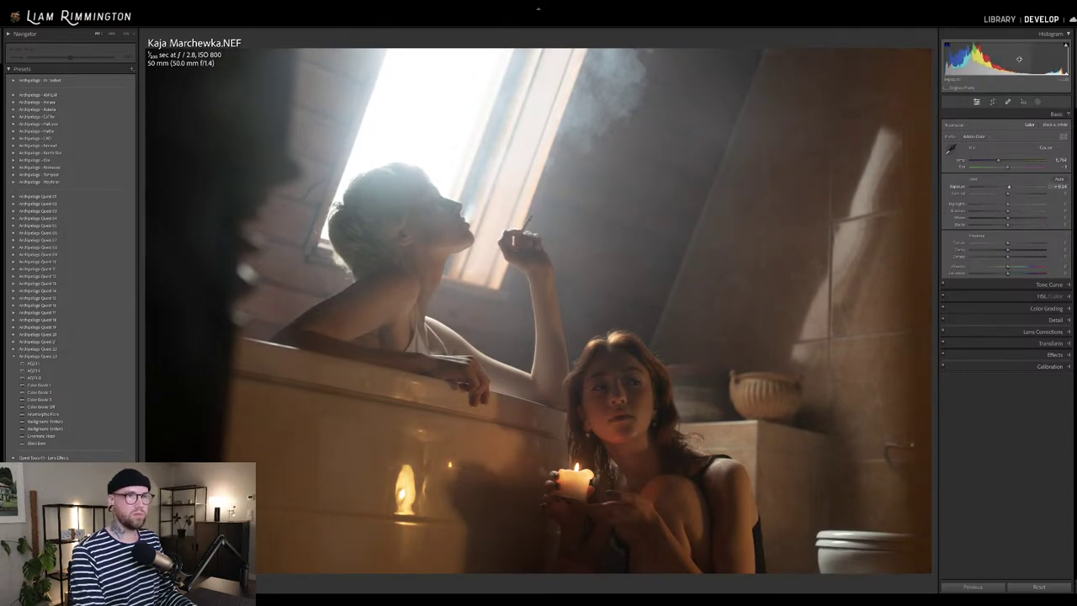
Try lens profile corrections on the bathroom photo, comparing them on and off, and leave them disabled.
left_click(1044, 332)
left_click(974, 201)
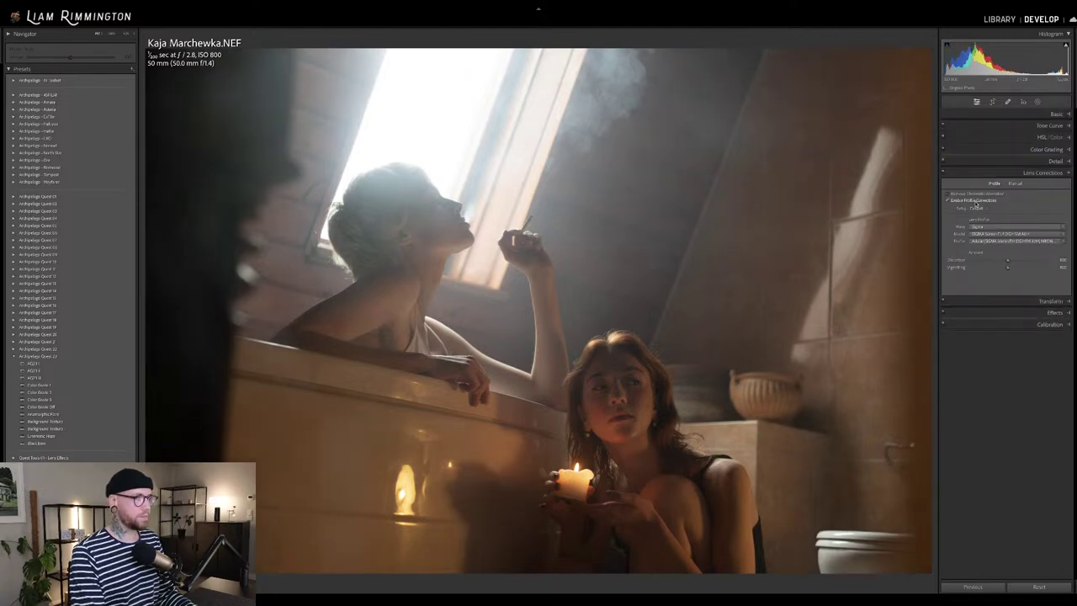
left_click(975, 202)
left_click(975, 202)
left_click(975, 201)
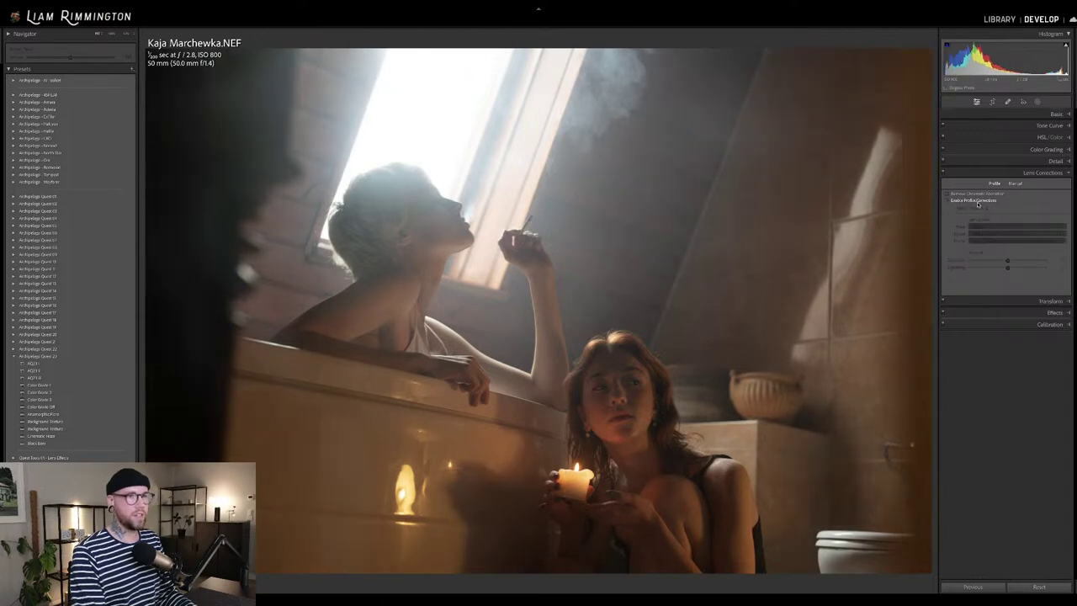
left_click(963, 203)
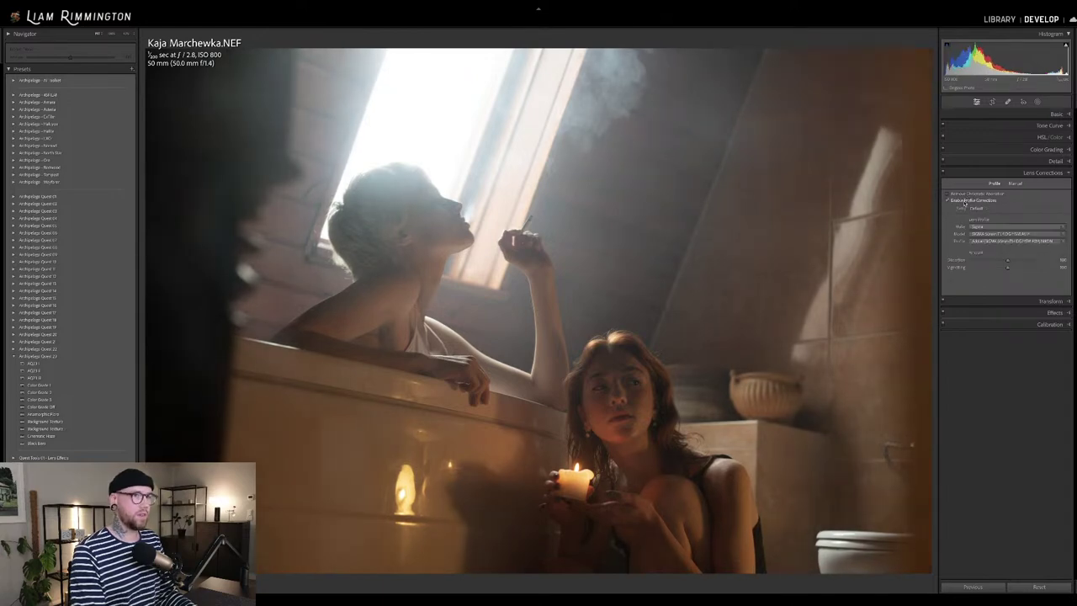
left_click(963, 203)
left_click(1047, 112)
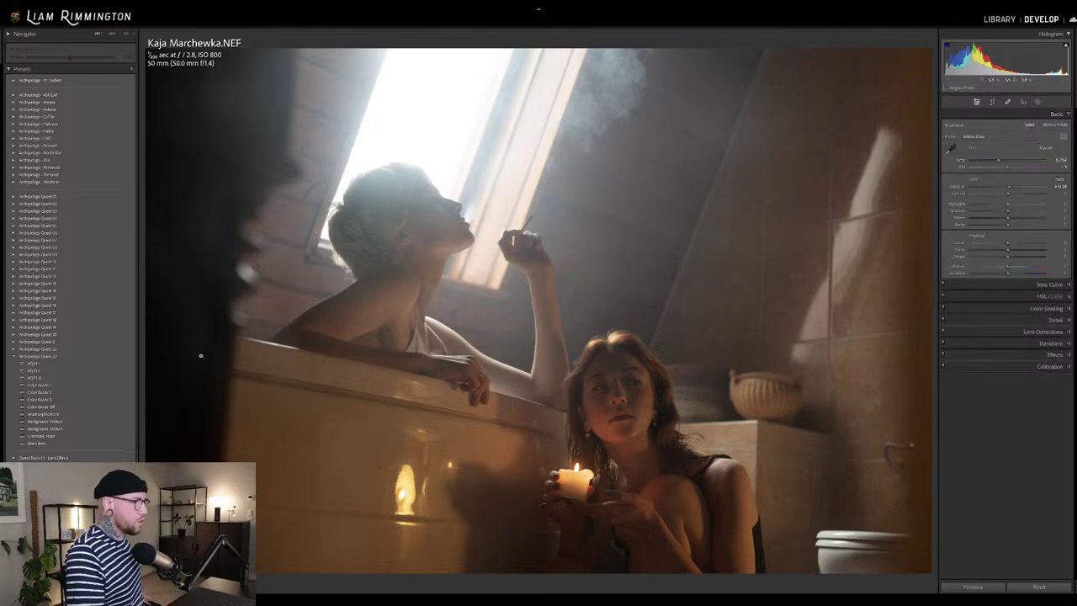
Preview the AQ23 presets on the bathroom photo, apply the first one at amount 125, and increase the profile amount.
left_click(116, 365)
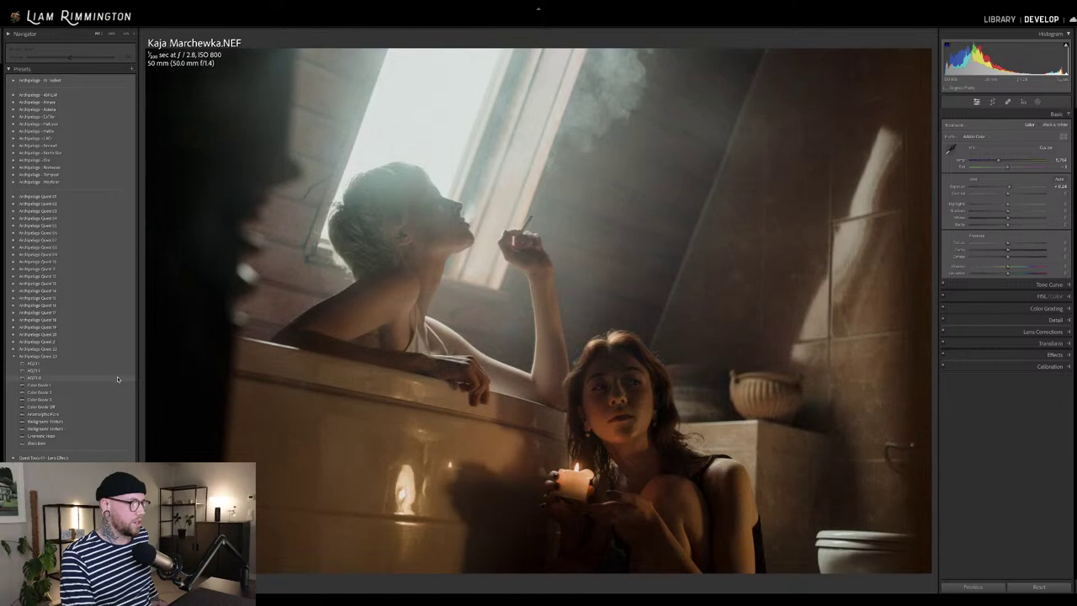
left_click(107, 364)
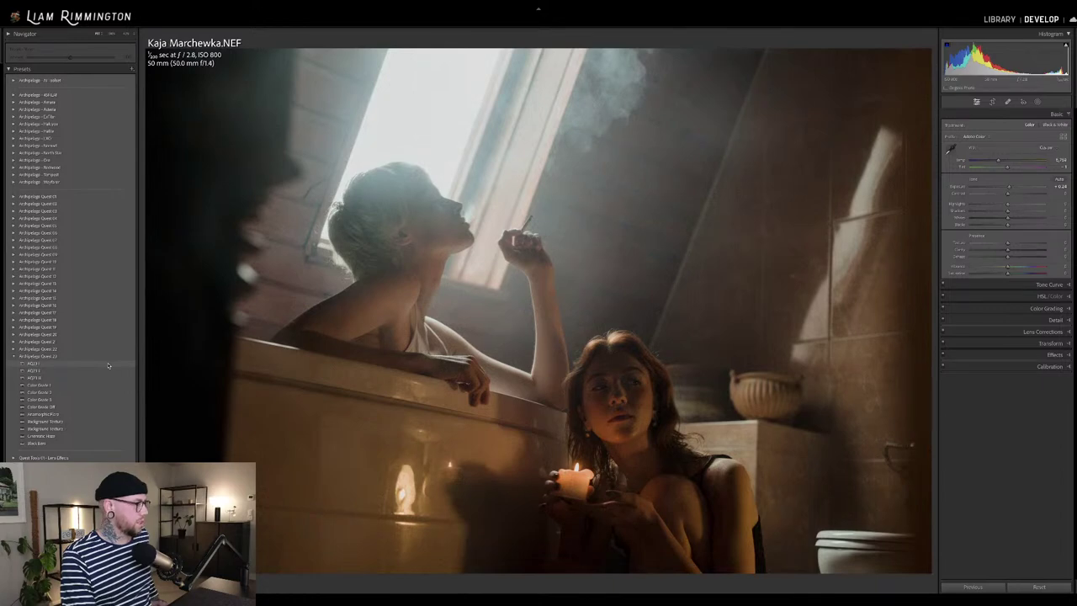
left_click(108, 364)
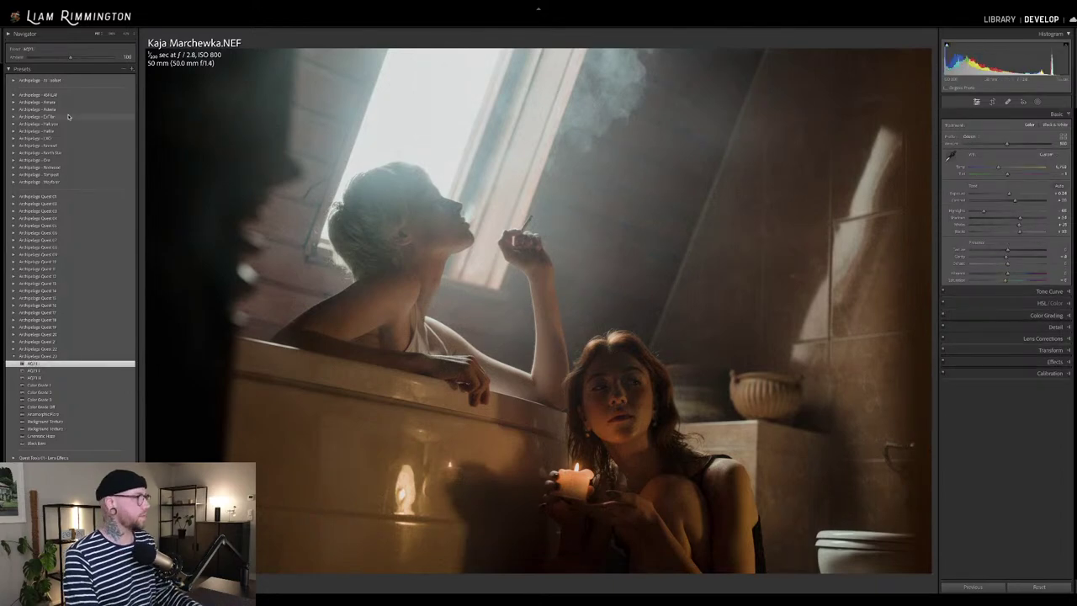
left_click_drag(72, 59, 81, 62)
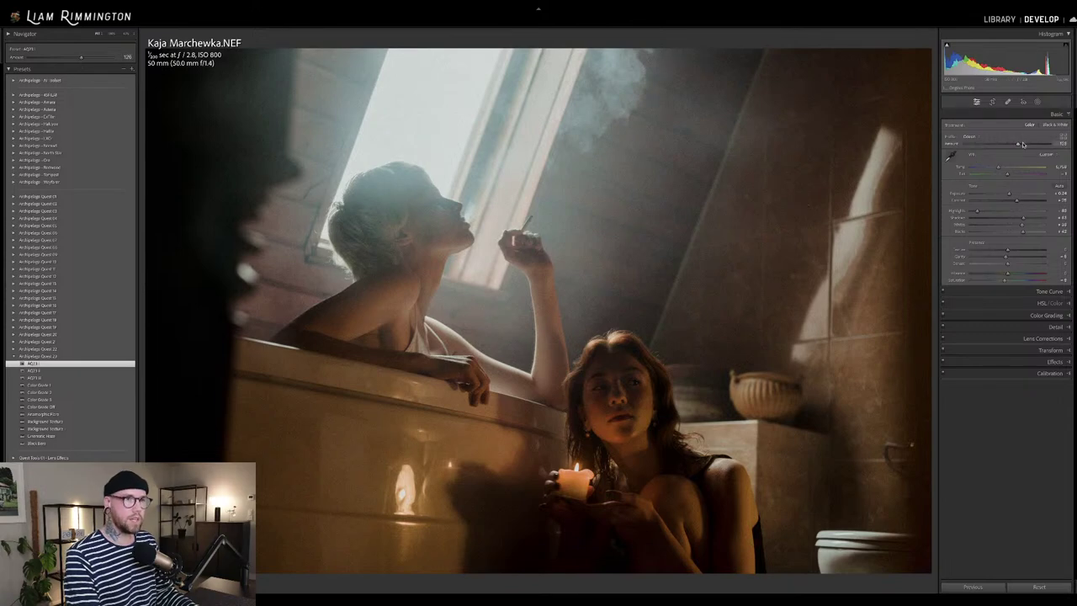
left_click_drag(991, 152, 1039, 157)
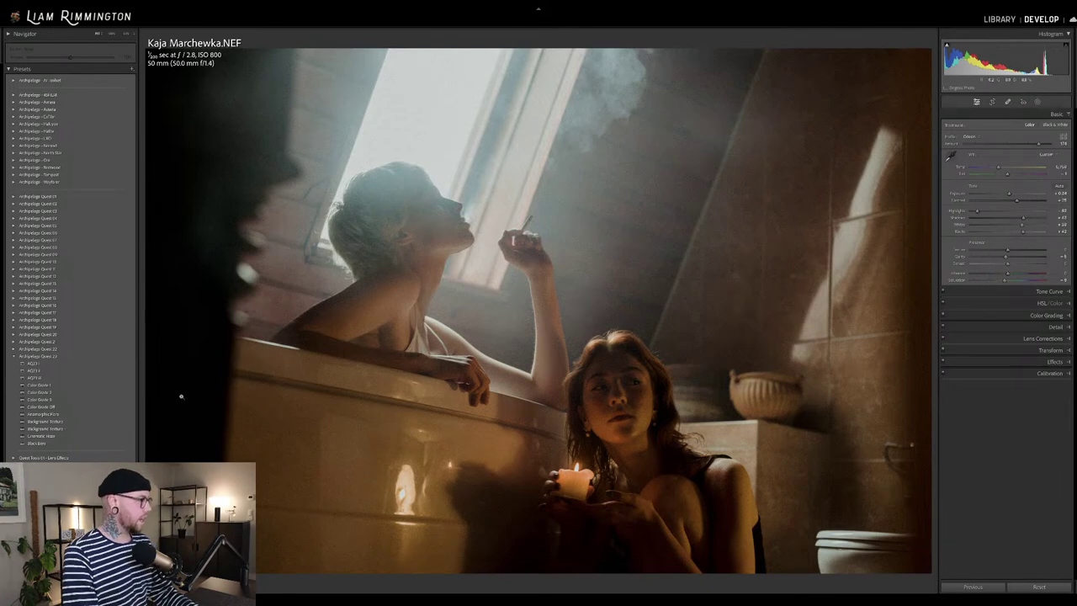
Apply the Color Grade 1 preset at amount 162, slightly raise the photo's exposure and cool its white balance.
left_click(84, 385)
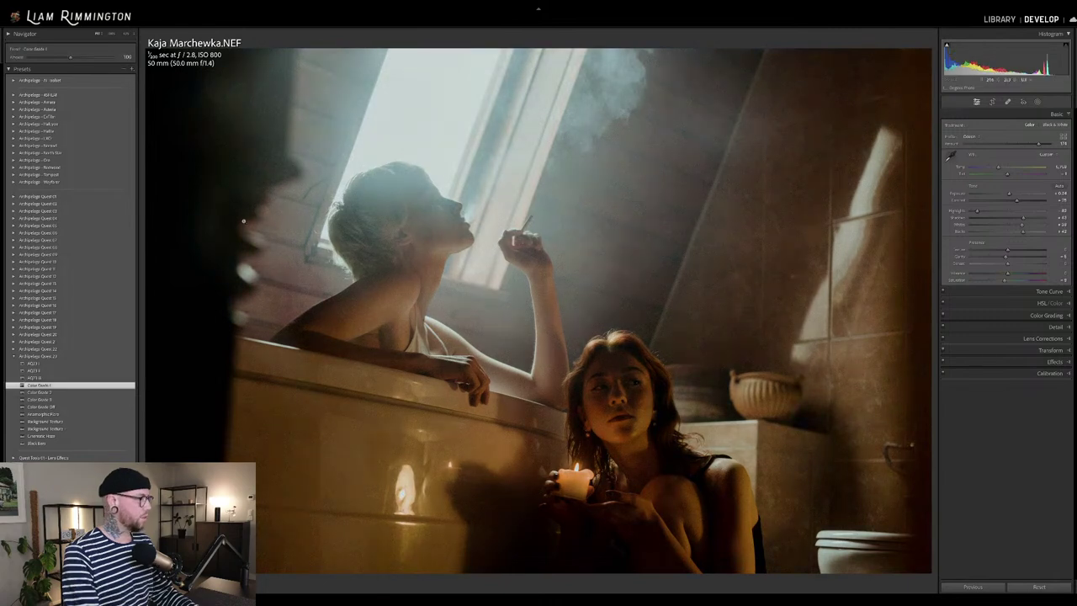
left_click_drag(71, 57, 96, 71)
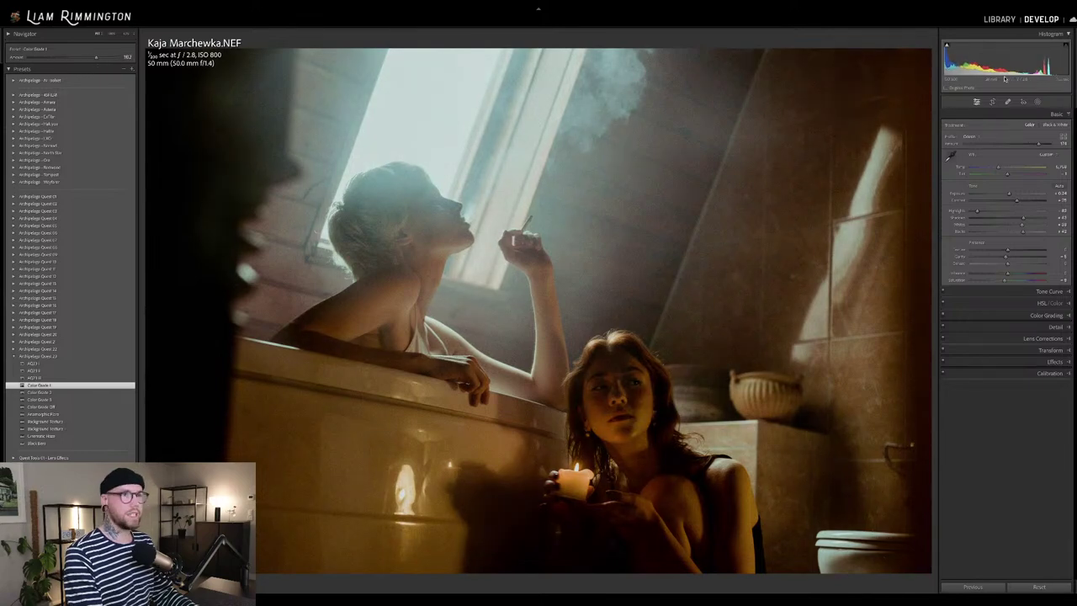
left_click_drag(1003, 60, 1009, 60)
left_click_drag(999, 167, 994, 168)
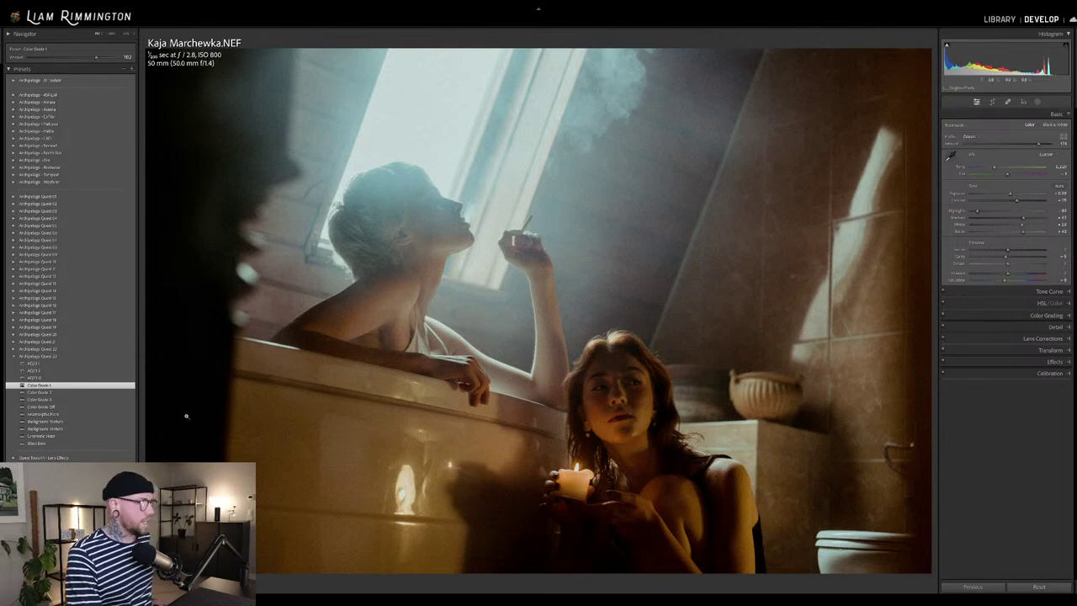
Add the Anamorphic Flare preset, move the flare to the window edge behind the upper woman's head, and slightly reduce its amount.
left_click(108, 415)
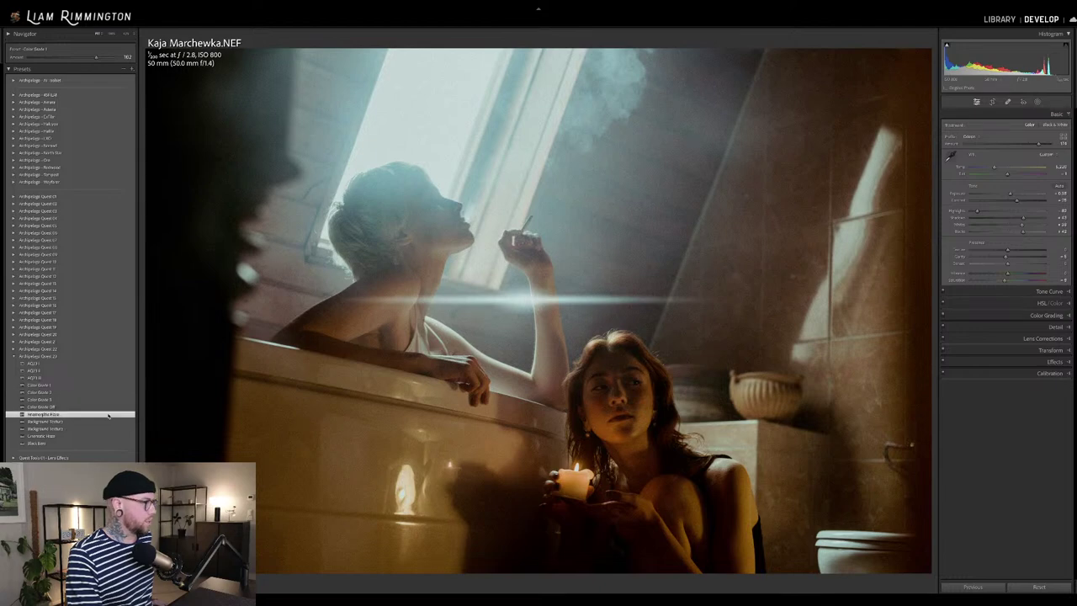
left_click(1039, 101)
mouse_move(524, 298)
left_mouse_down()
mouse_move(356, 180)
mouse_move(373, 221)
mouse_move(350, 169)
mouse_move(347, 195)
mouse_move(345, 184)
left_mouse_up()
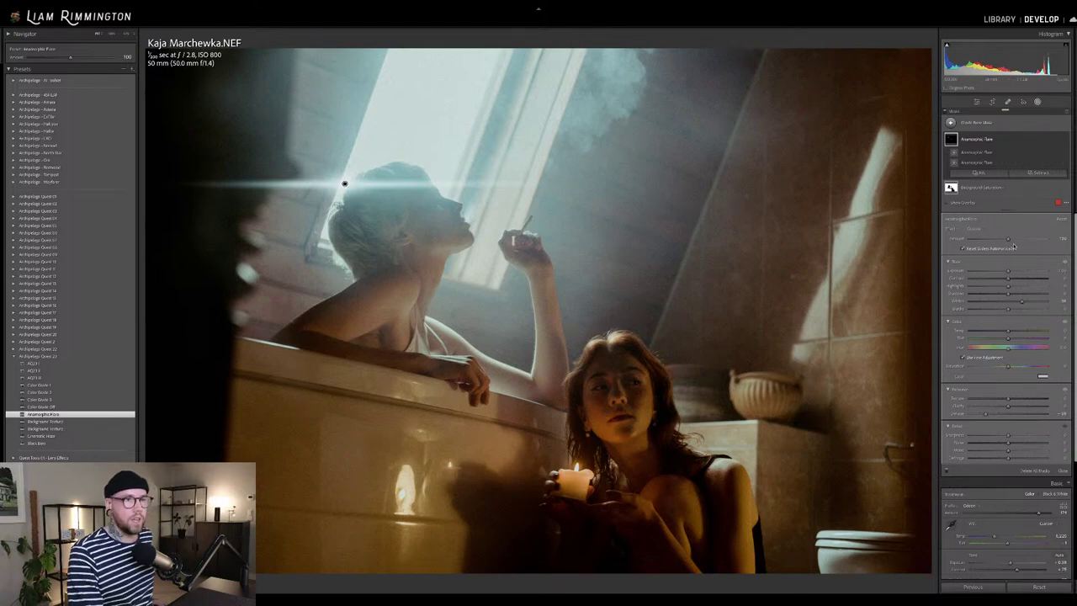
mouse_move(1008, 239)
left_mouse_down()
mouse_move(993, 243)
mouse_move(1003, 242)
left_mouse_up()
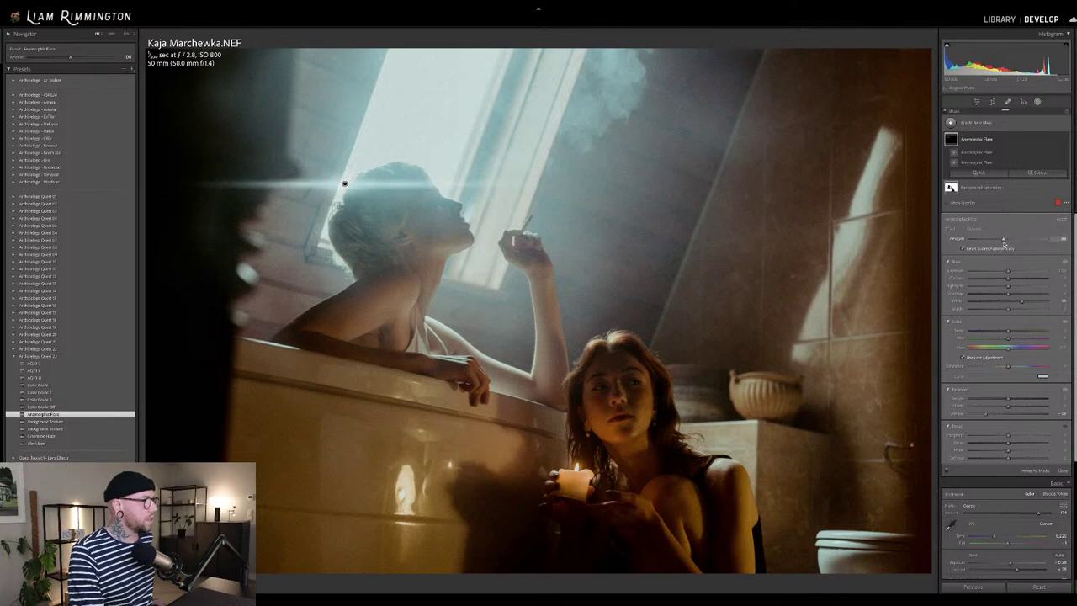
left_click_drag(1003, 242, 1003, 243)
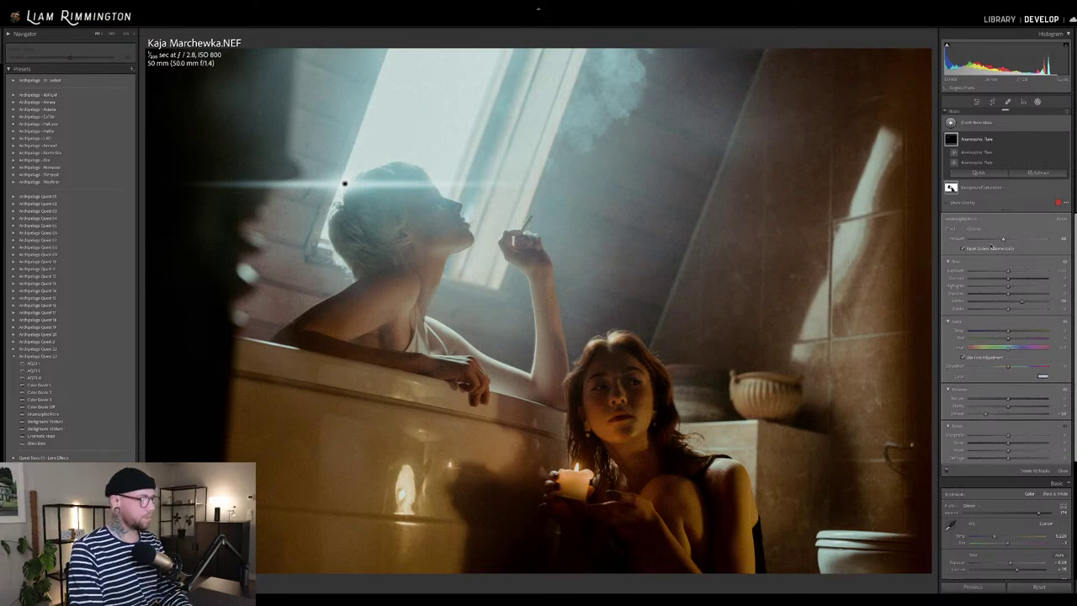
left_click(345, 182)
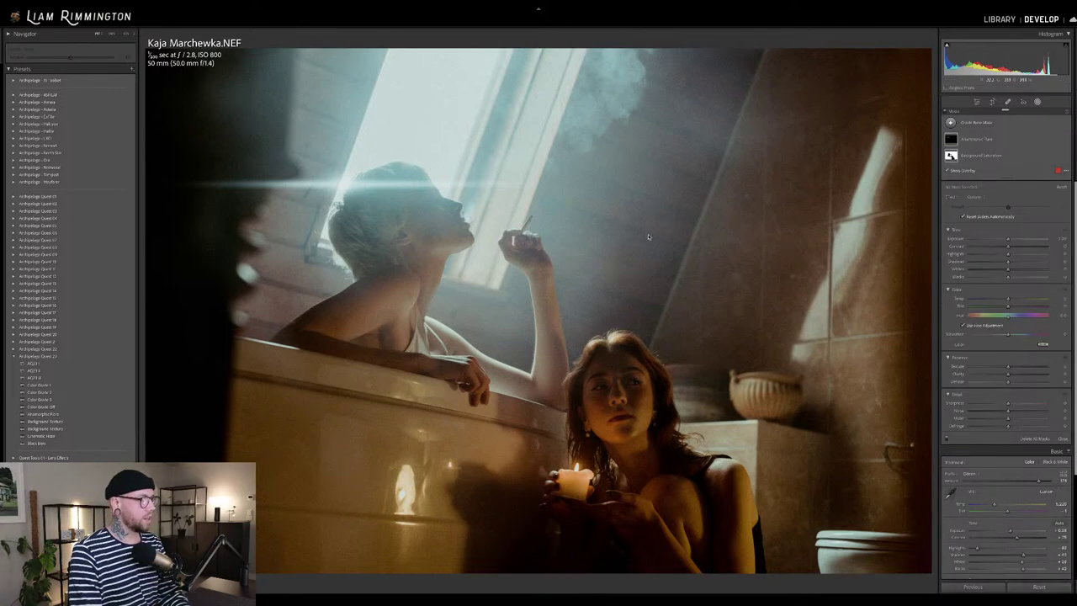
Resize the window flare's round glow and adjust its horizontal streak, keeping both centred behind the head, and close masking.
left_click(975, 141)
left_click(970, 163)
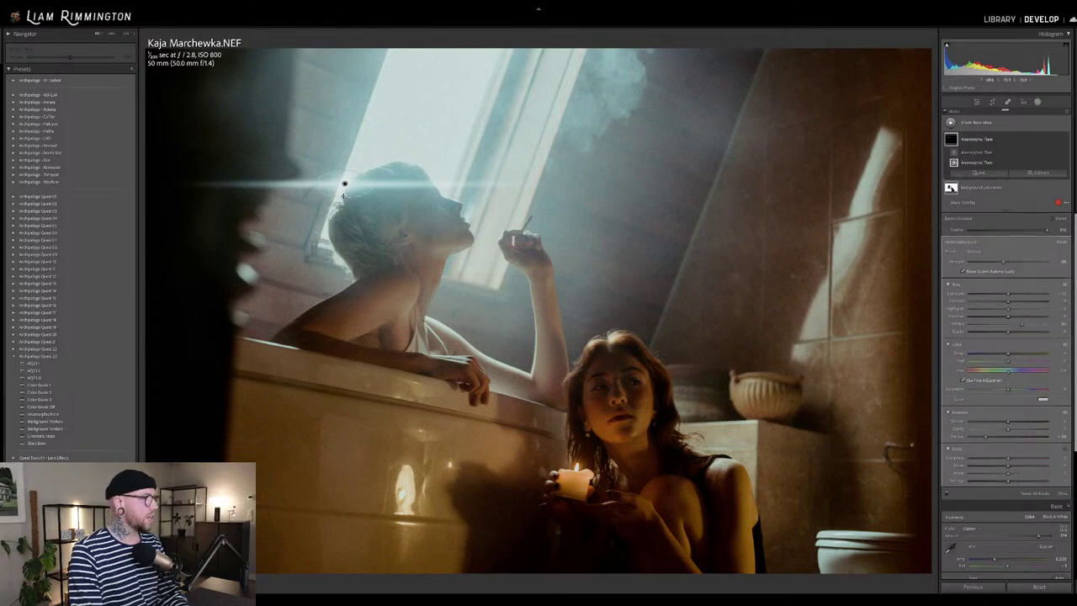
left_click_drag(376, 184, 392, 184)
left_click_drag(347, 216, 346, 219)
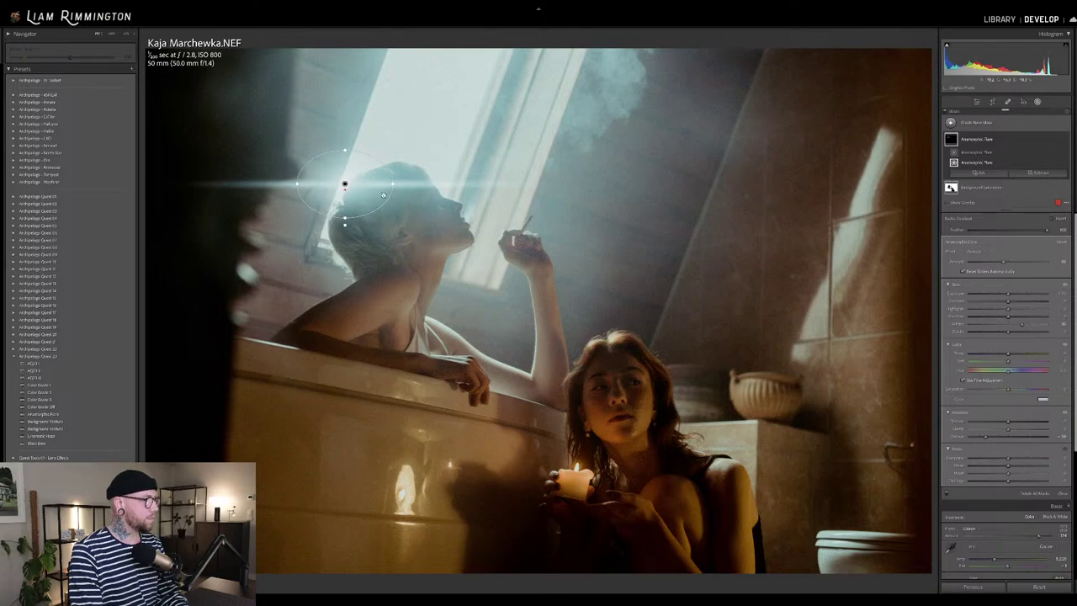
left_click_drag(391, 184, 400, 184)
left_click_drag(344, 152, 544, 183)
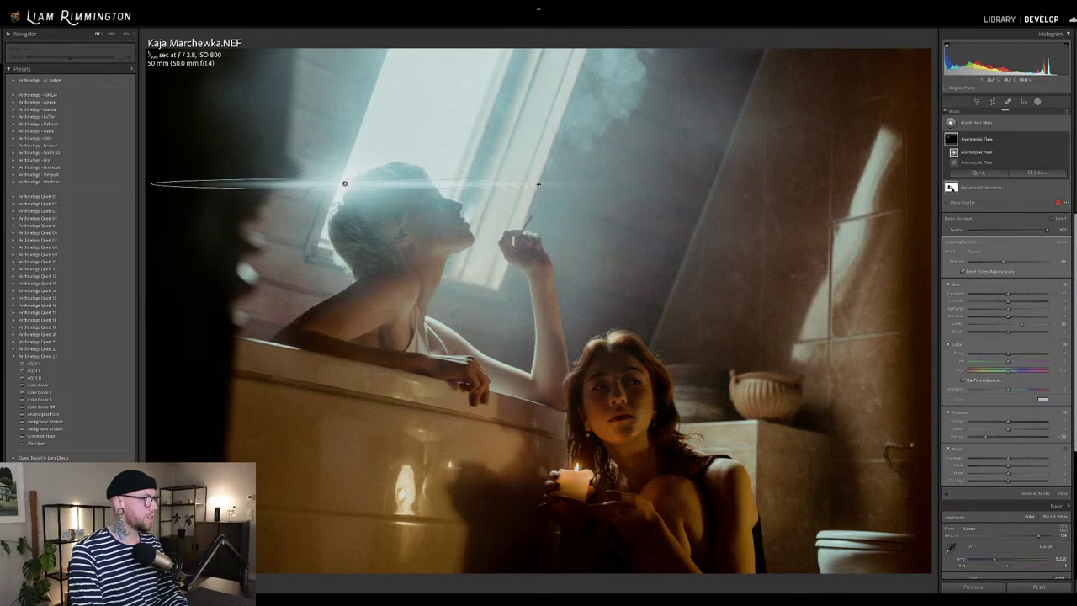
left_click(682, 237)
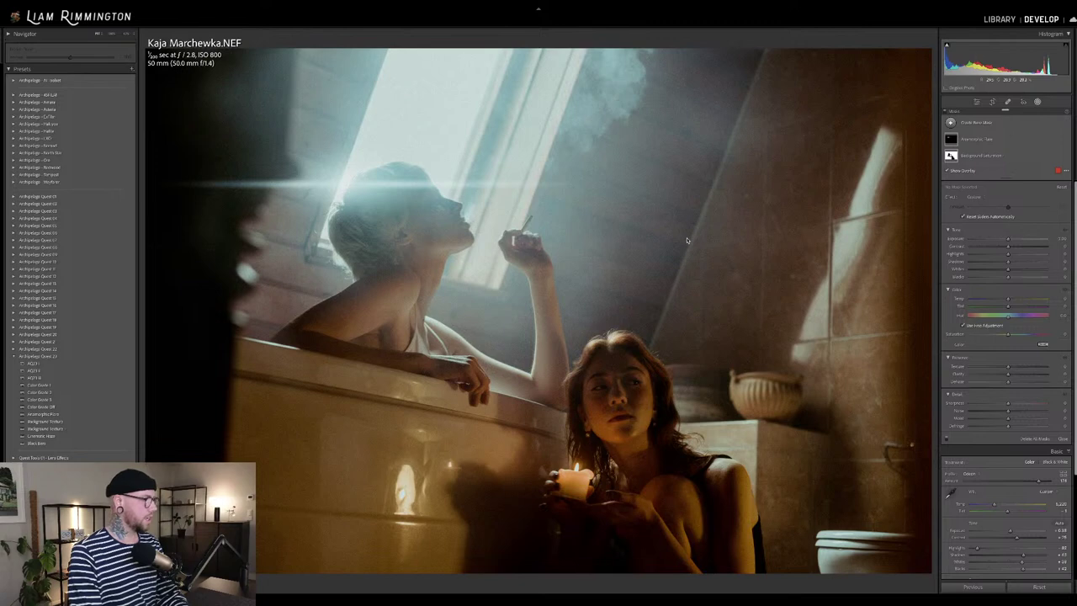
key("shift+w")
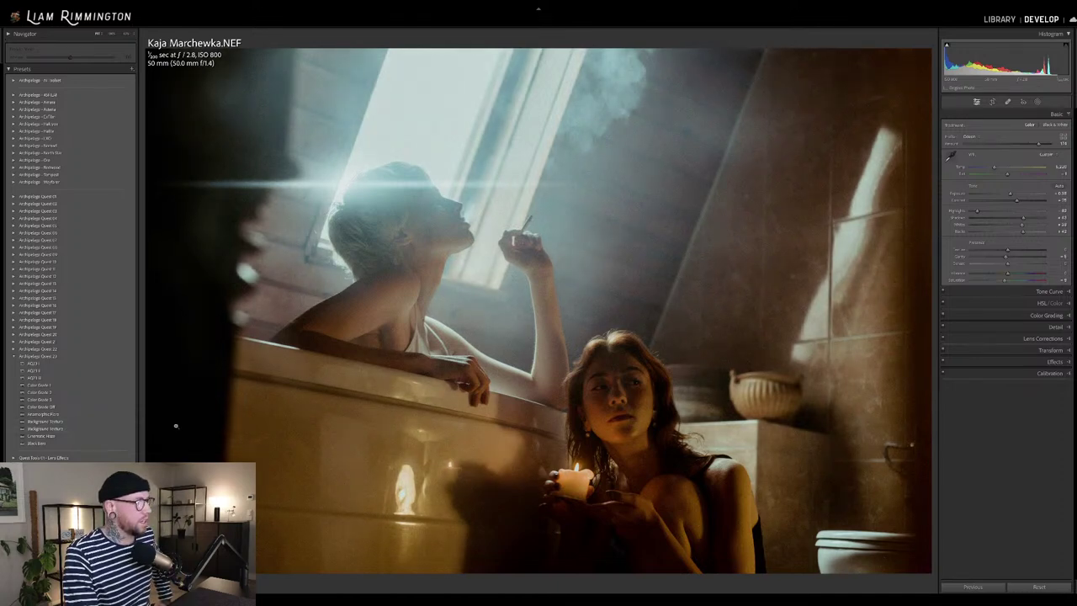
Try the second Background Texture preset, taking its amount to 0, and apply the first Background Texture preset at amount 200.
left_click(88, 430)
left_click_drag(71, 57, 118, 58)
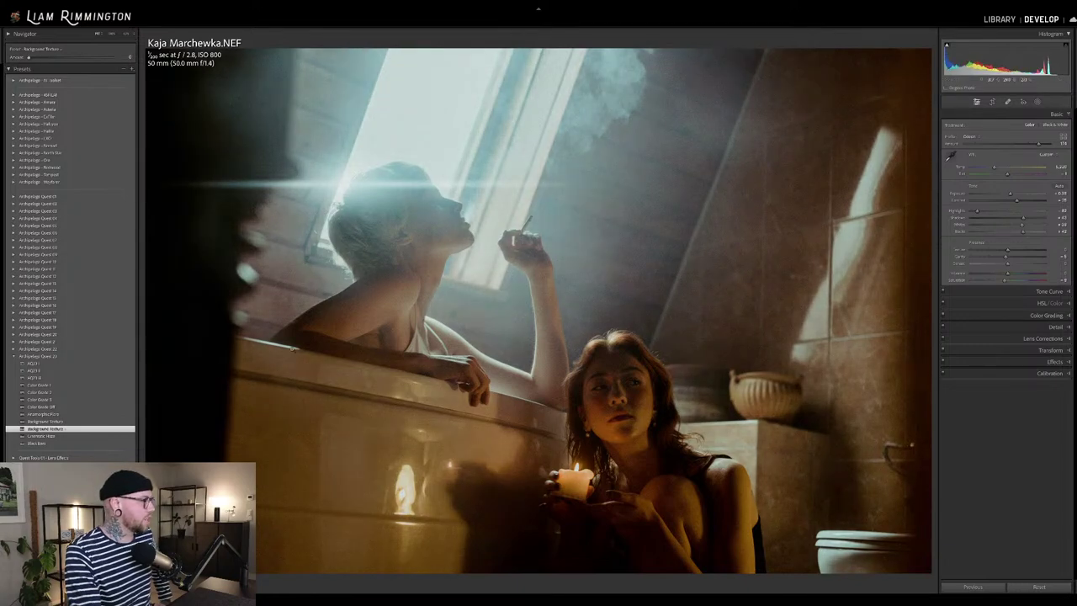
left_click(79, 422)
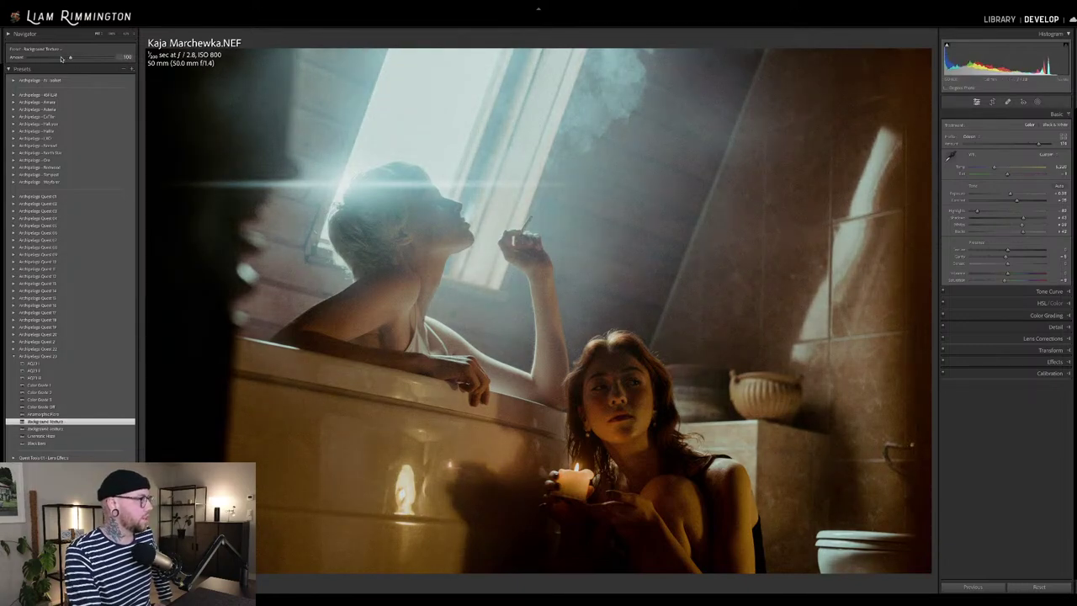
left_click_drag(69, 57, 196, 70)
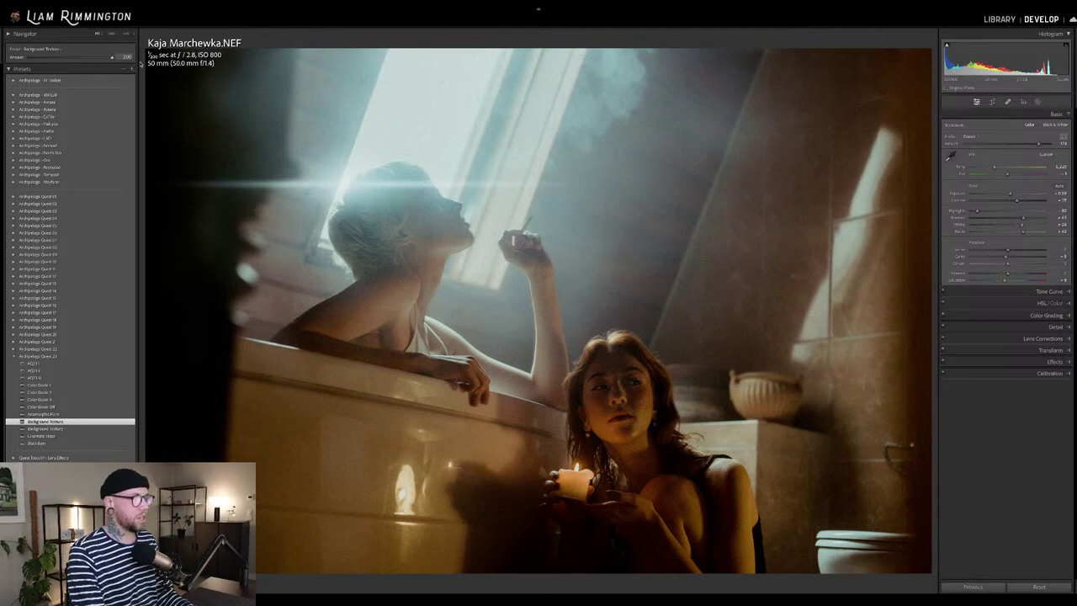
Apply the Cinematic Haze preset, compare weaker and stronger amounts, and set the amount to 70.
left_click(106, 437)
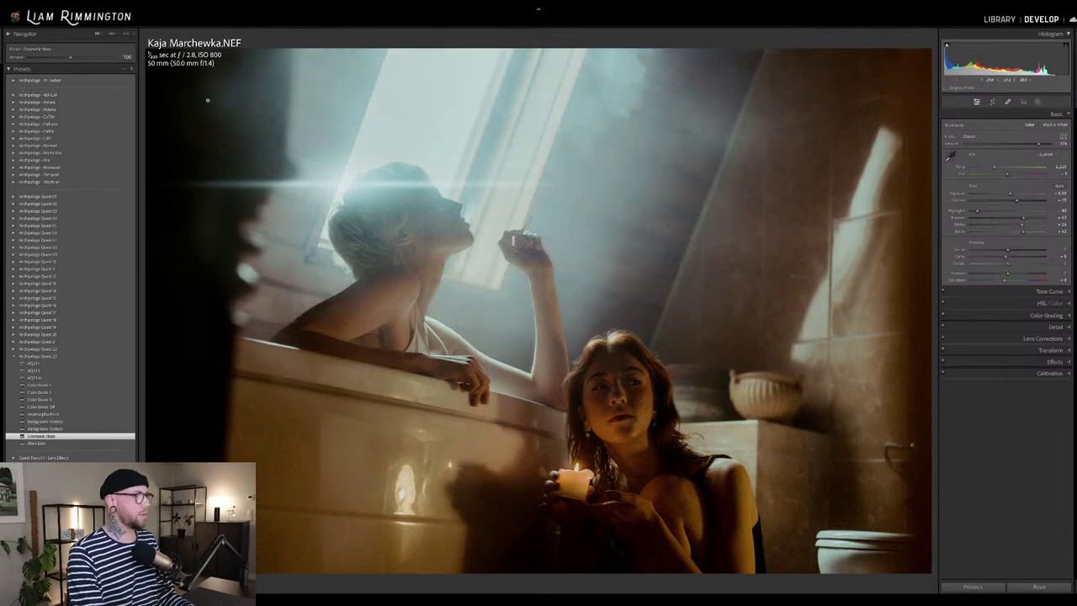
left_click_drag(70, 59, 22, 68)
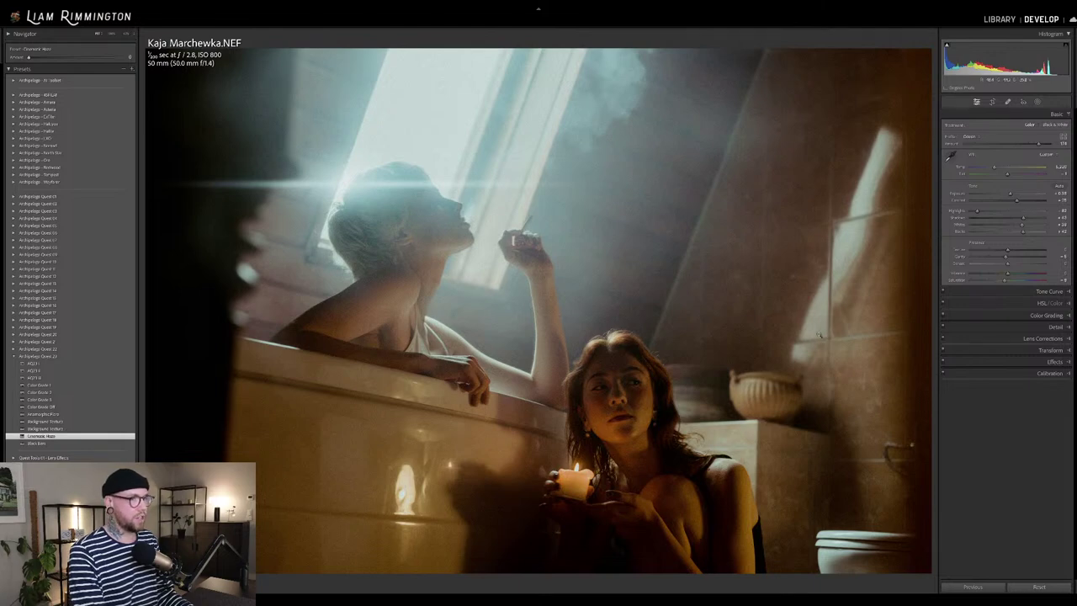
left_click_drag(31, 57, 86, 74)
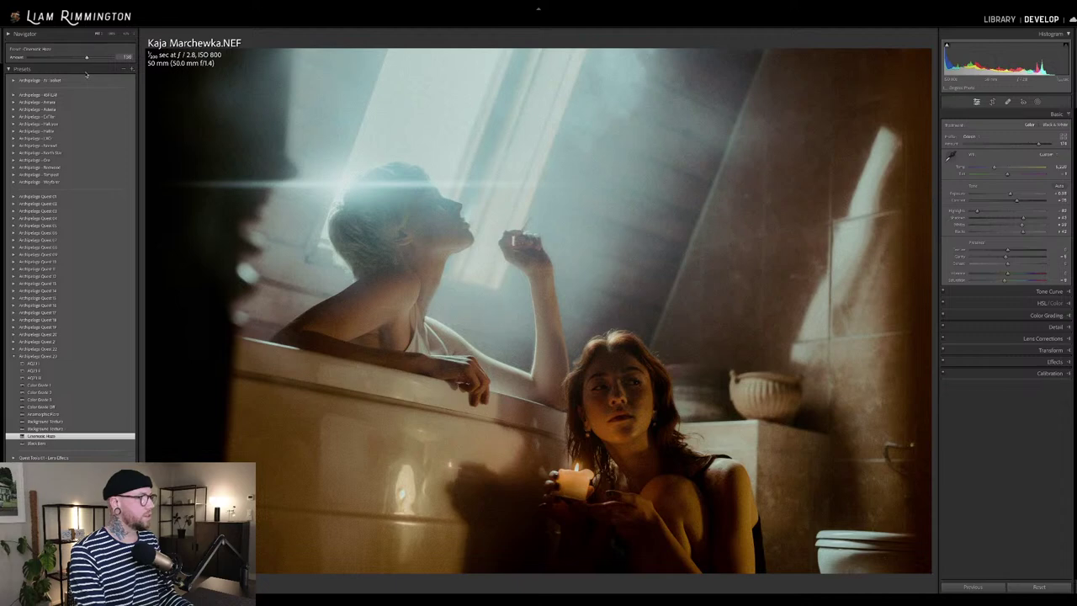
left_click_drag(85, 74, 57, 75)
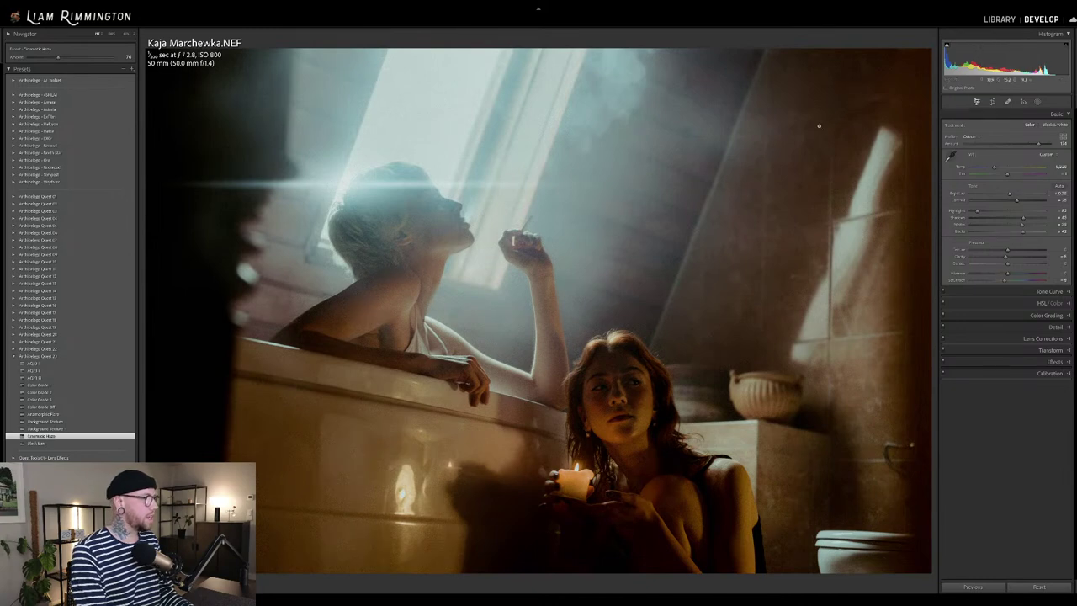
Duplicate the Anamorphic Flare mask and place the copy on the candle flame.
left_click(1037, 102)
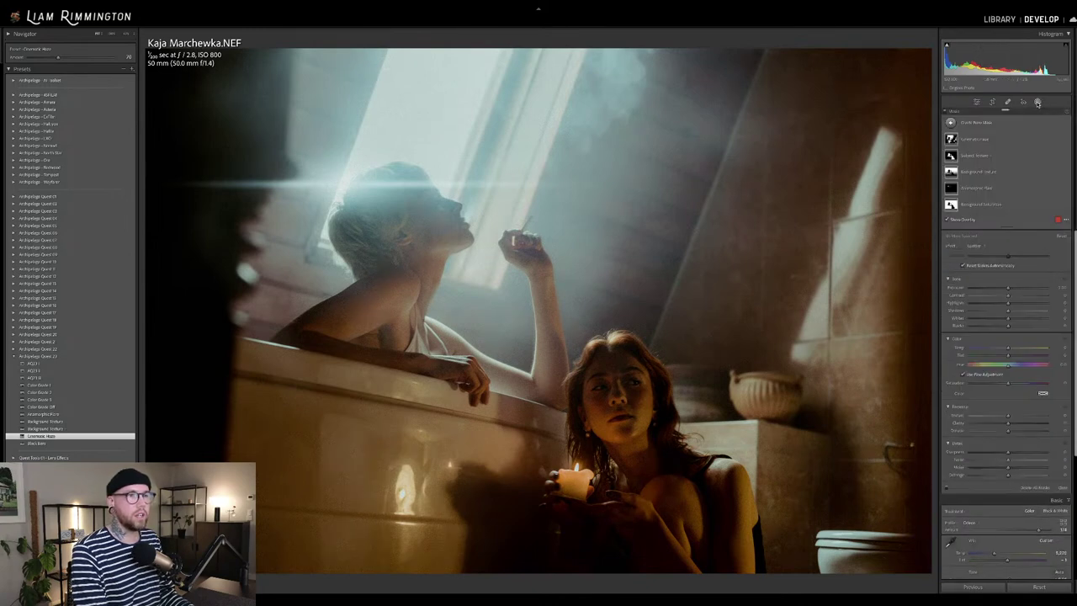
left_click(1037, 102)
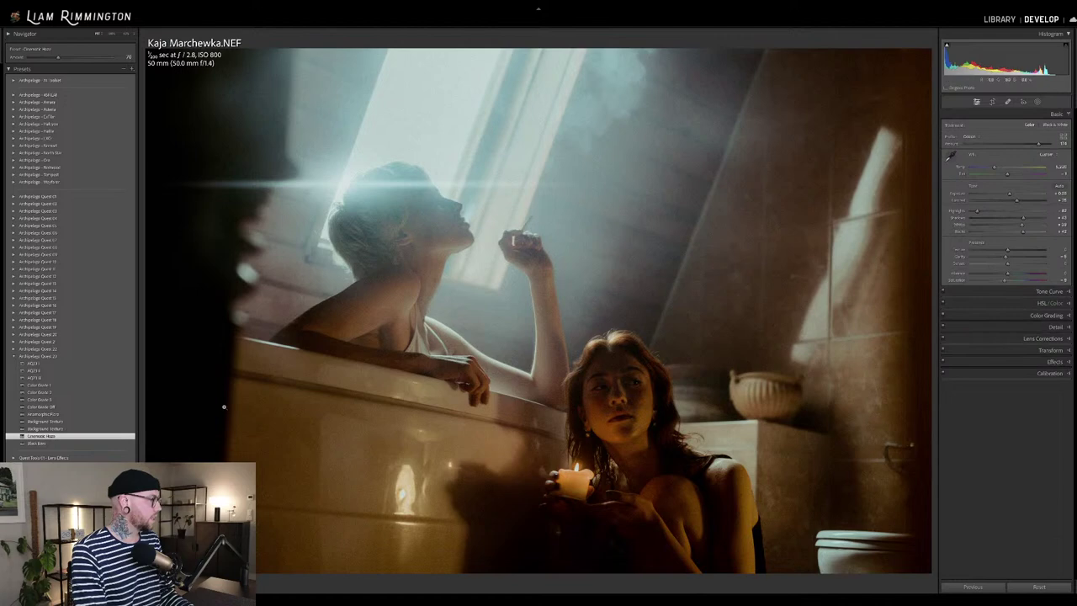
left_click(1037, 102)
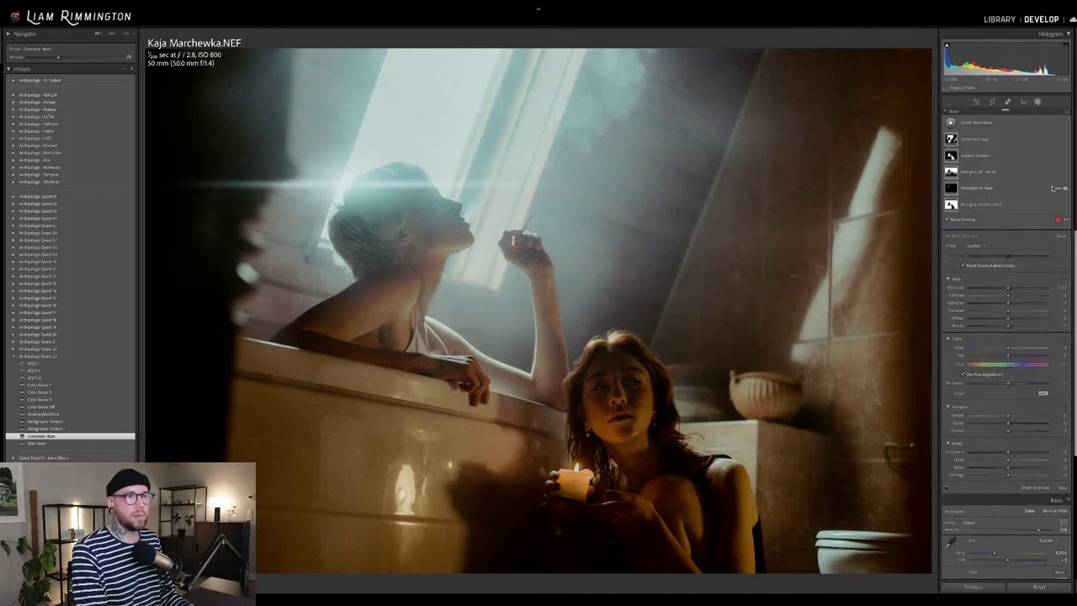
left_click(1056, 188)
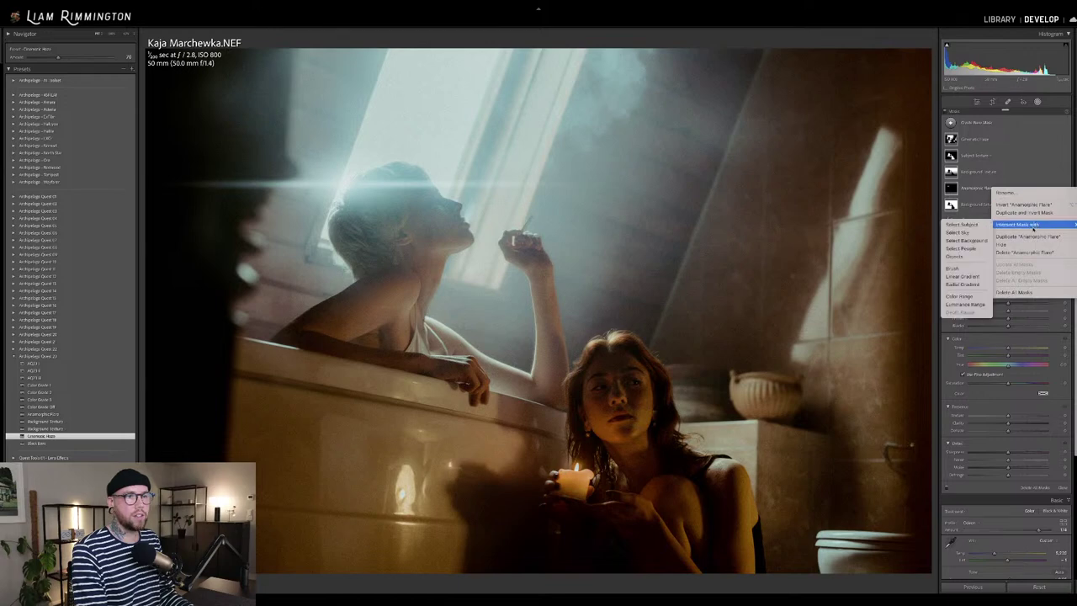
left_click(1030, 236)
mouse_move(343, 188)
left_mouse_down()
mouse_move(463, 278)
mouse_move(583, 488)
mouse_move(577, 467)
left_mouse_up()
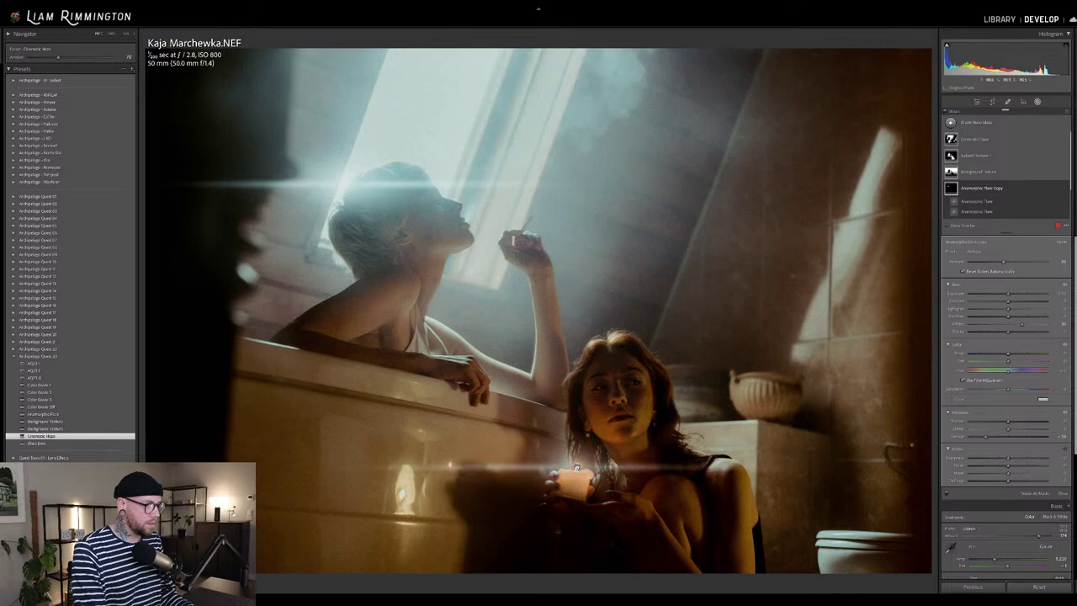
Shrink the copied flare's round glow to the size of the candle flame and shorten its horizontal streak around the candle.
left_click(976, 211)
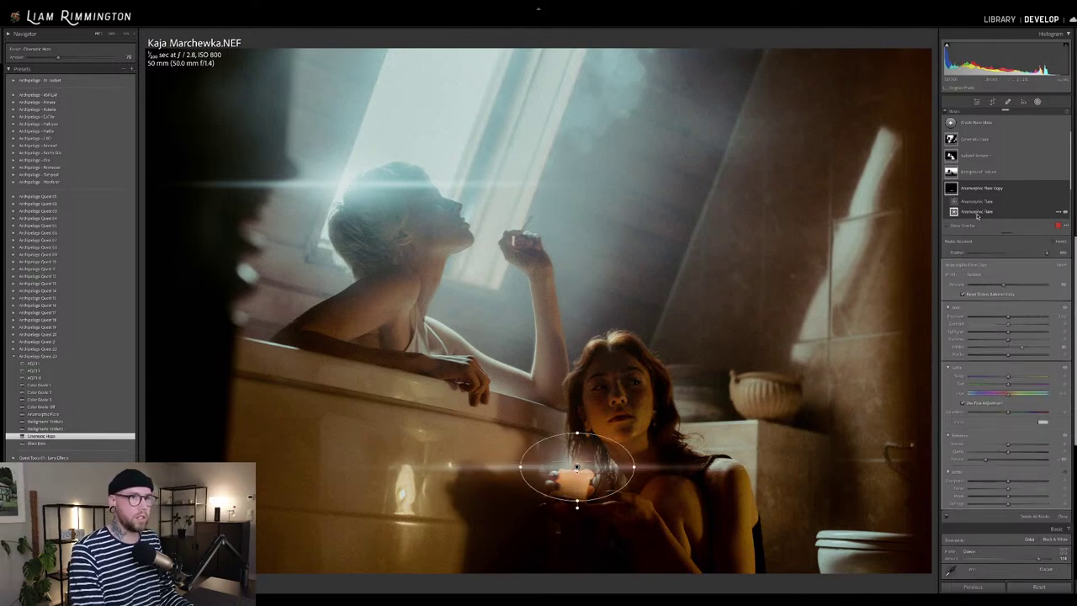
left_click_drag(635, 467, 603, 467)
mouse_move(578, 434)
left_mouse_down()
mouse_move(577, 452)
mouse_move(599, 466)
mouse_move(578, 448)
left_mouse_up()
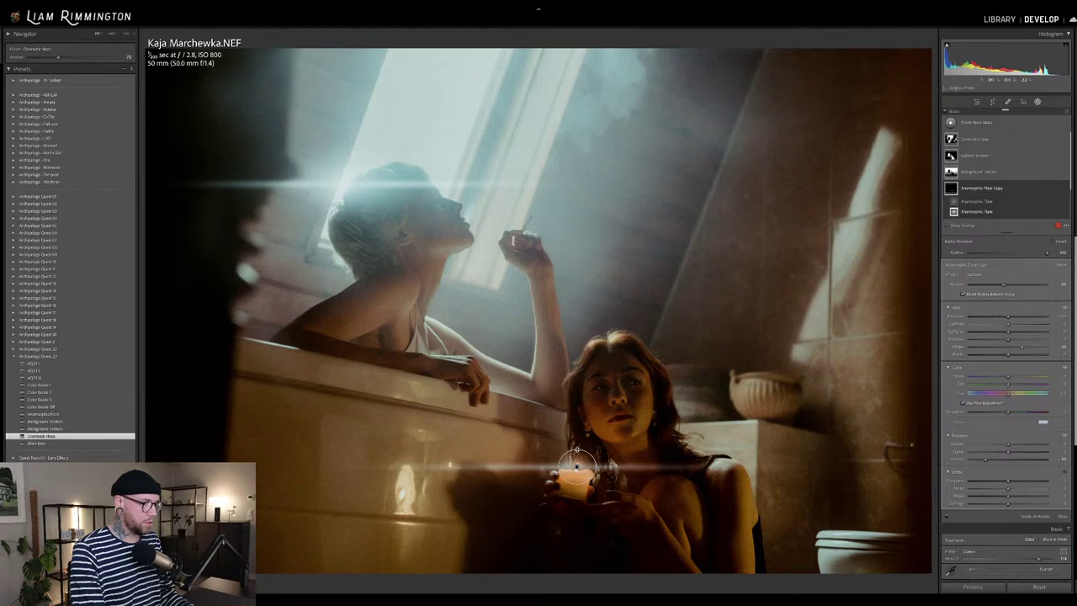
left_click(972, 202)
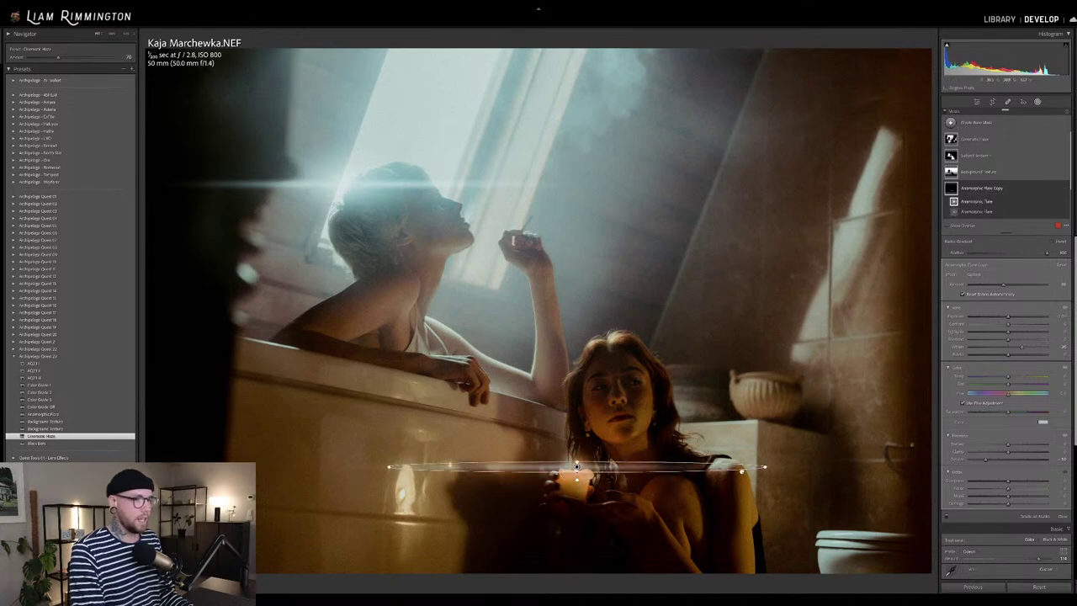
left_click_drag(769, 474, 577, 471)
Increase the candle flare's amount and give it a subtle warm orange colour tint.
left_click_drag(1005, 287, 1014, 287)
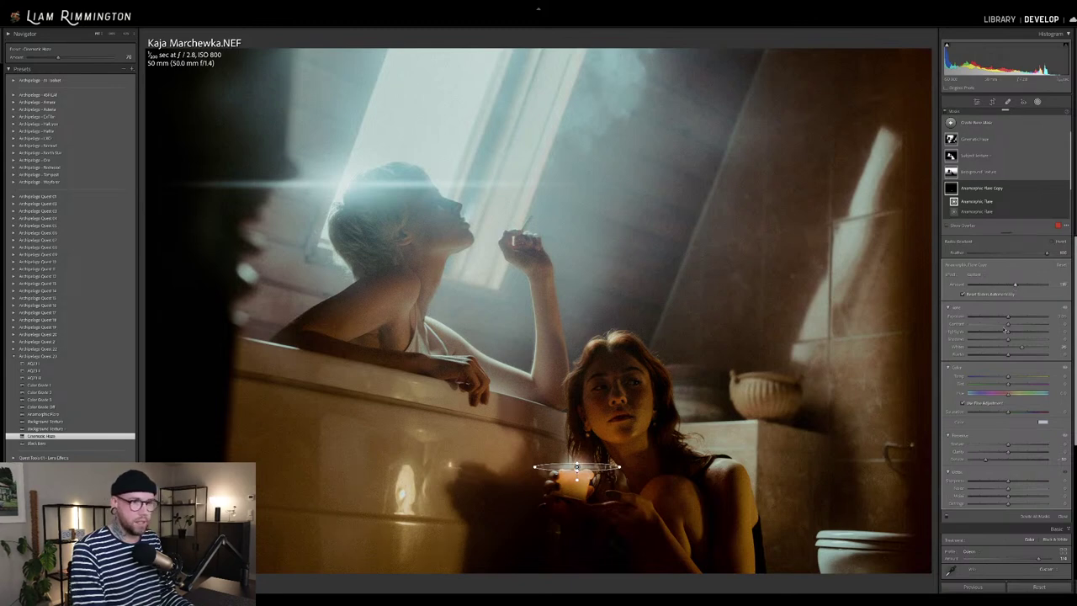
left_click(1043, 423)
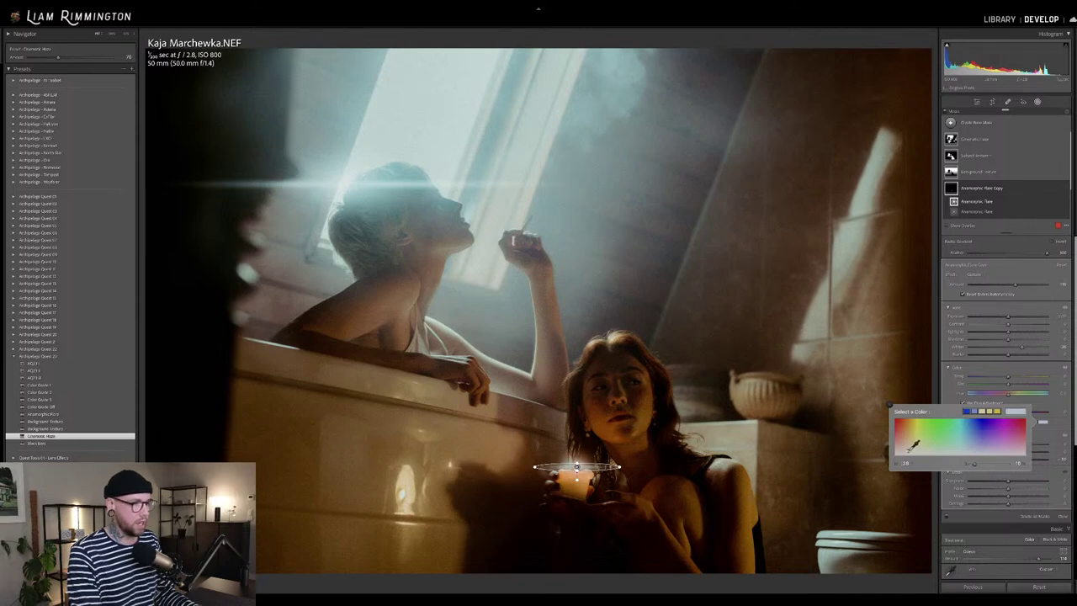
left_click_drag(915, 445, 911, 444)
left_click_drag(983, 466, 974, 466)
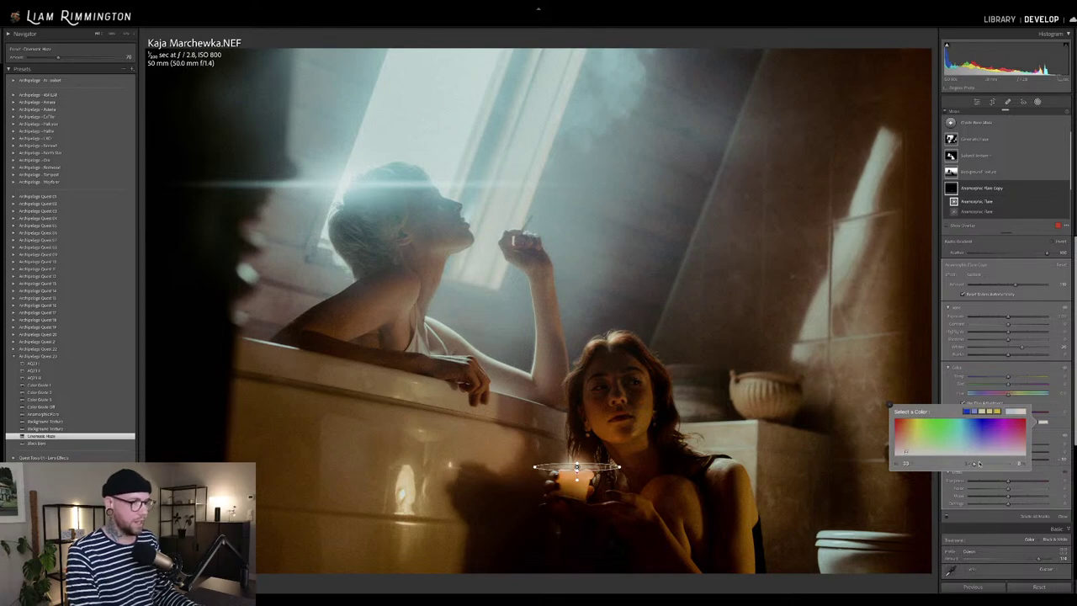
left_click(894, 421)
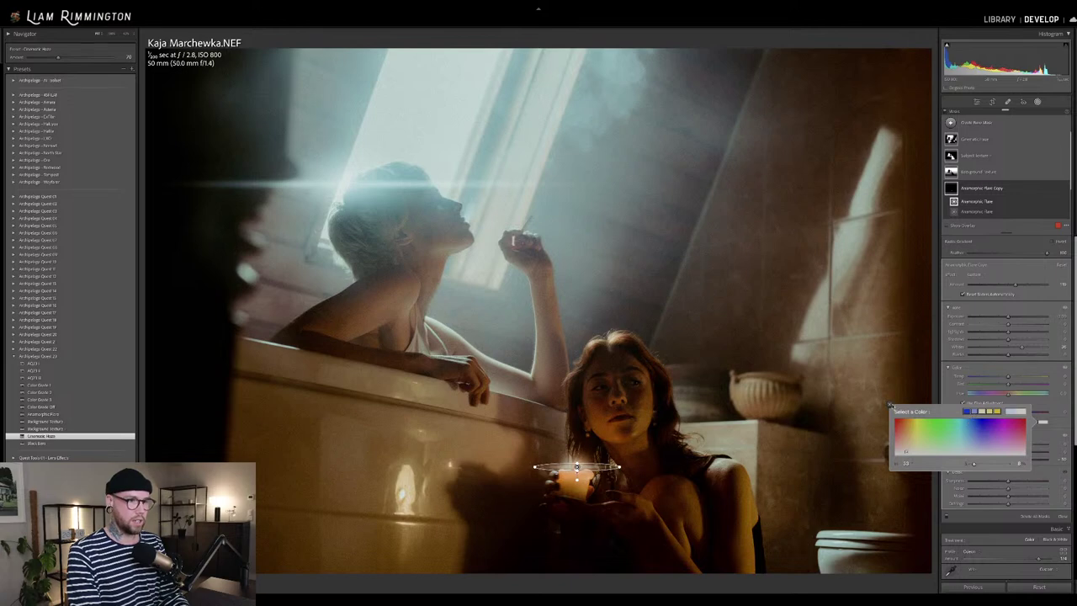
left_click(891, 405)
Compare the photo with the candle flare mask hidden and shown, leave it on, and close masking.
left_click(1066, 189)
left_click(1065, 189)
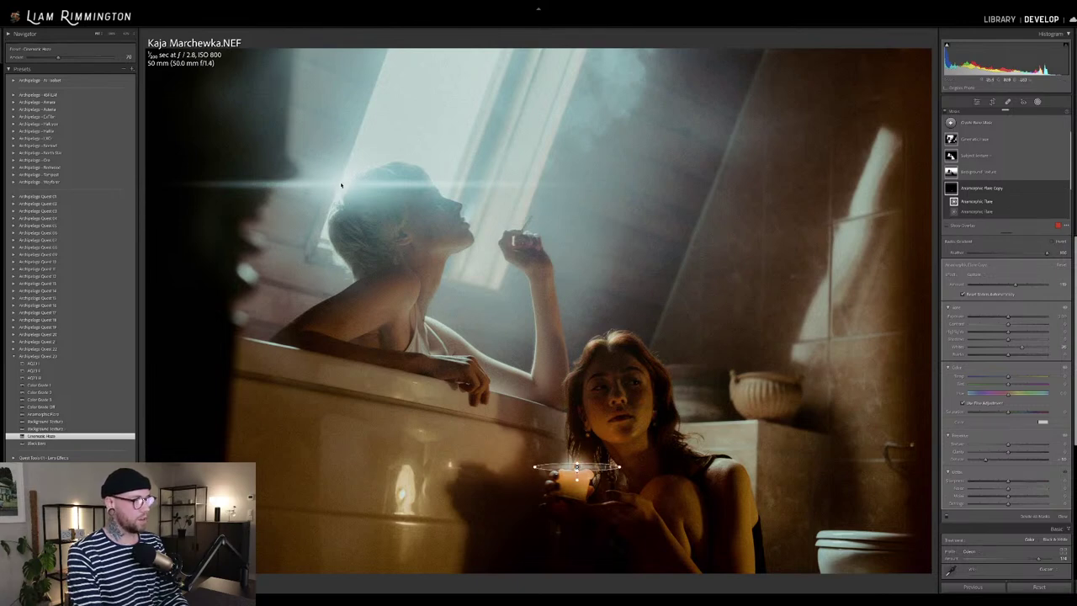
left_click(771, 399)
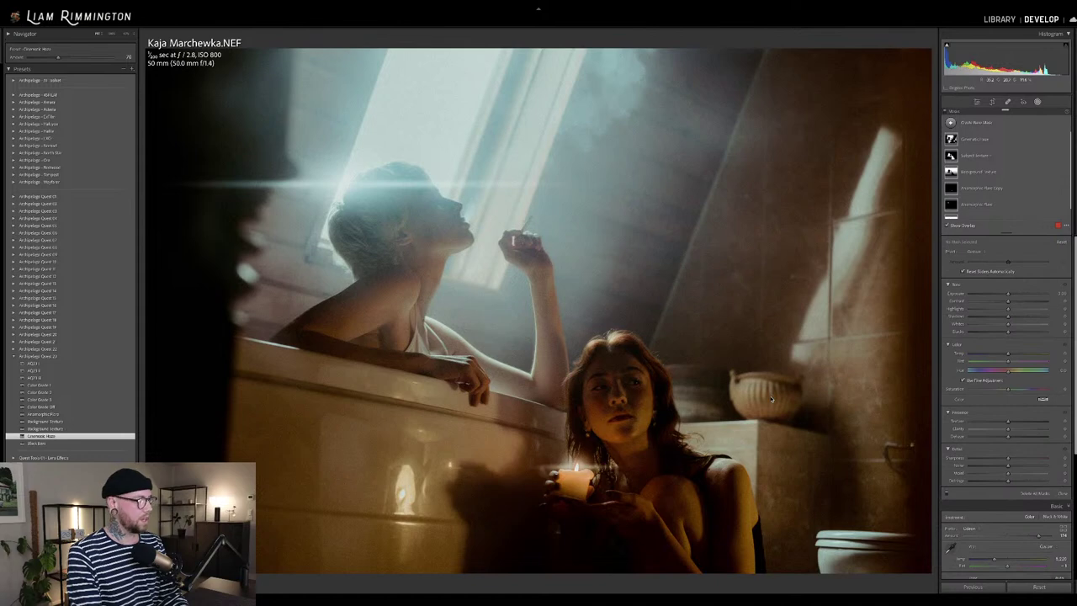
key("shift+w")
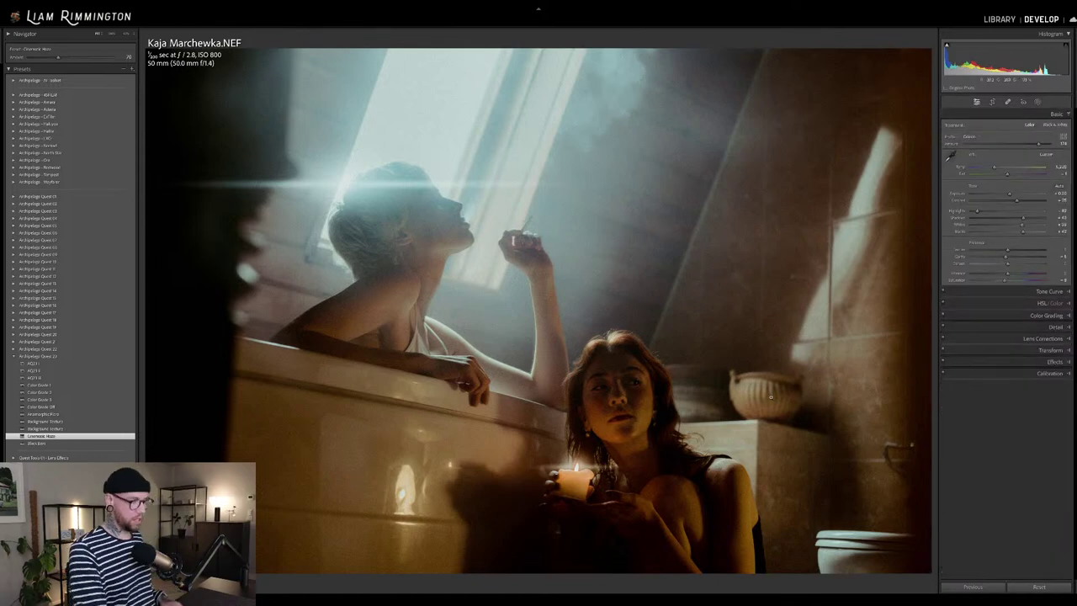
Compare the bathtub photo with its original, raise the profile amount to 200 and slightly adjust the exposure.
key("backslash")
key("backslash")
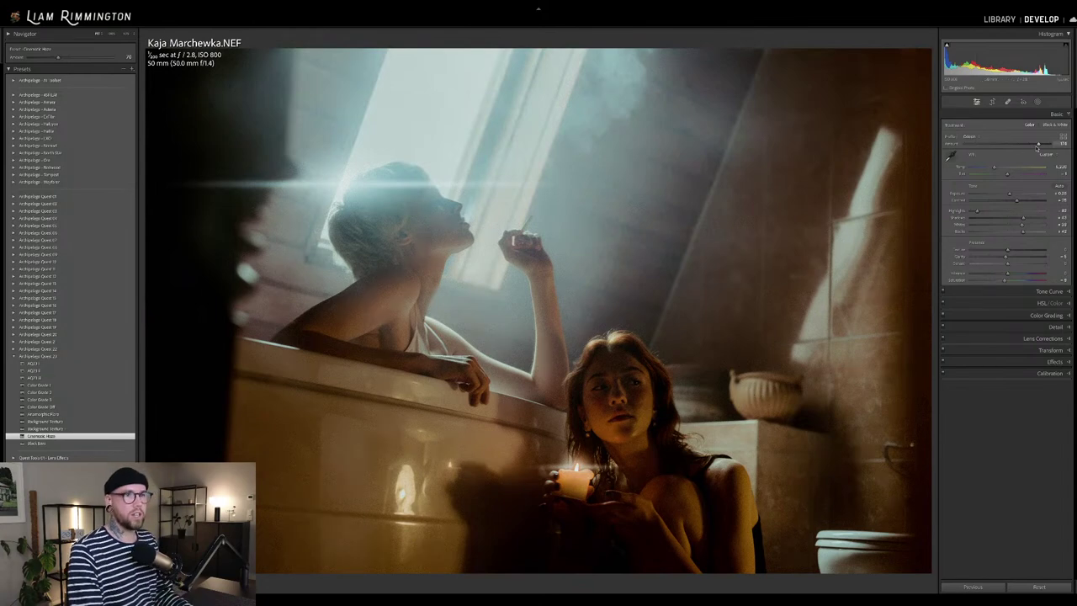
left_click_drag(1038, 146, 1051, 146)
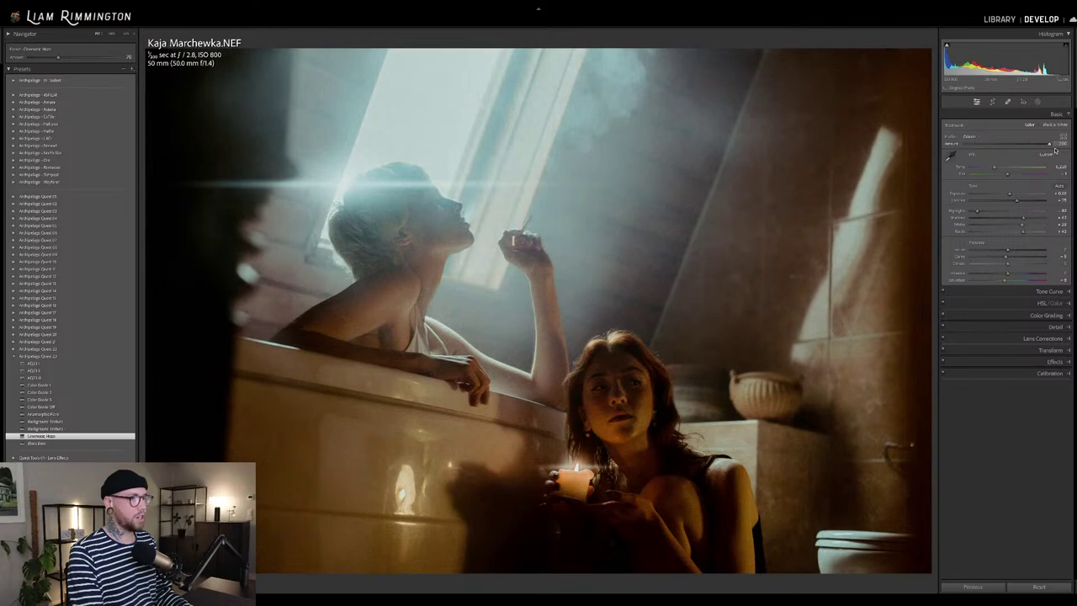
left_click_drag(1009, 193, 1009, 194)
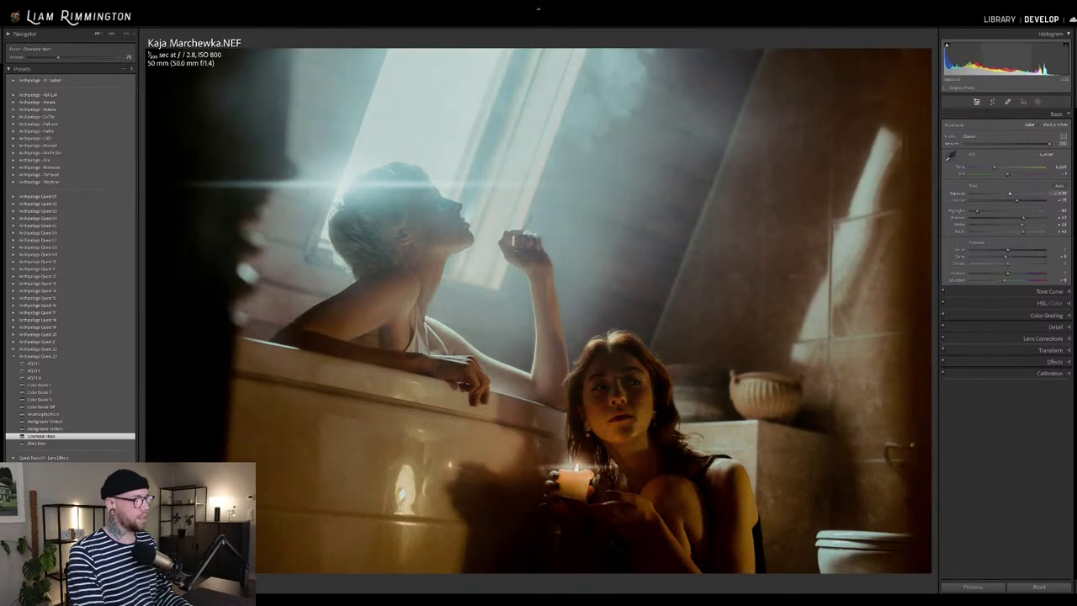
Crop the bathtub photo to a widescreen ratio, reposition it to keep both subjects in frame, and apply the Black Bars preset.
key("r")
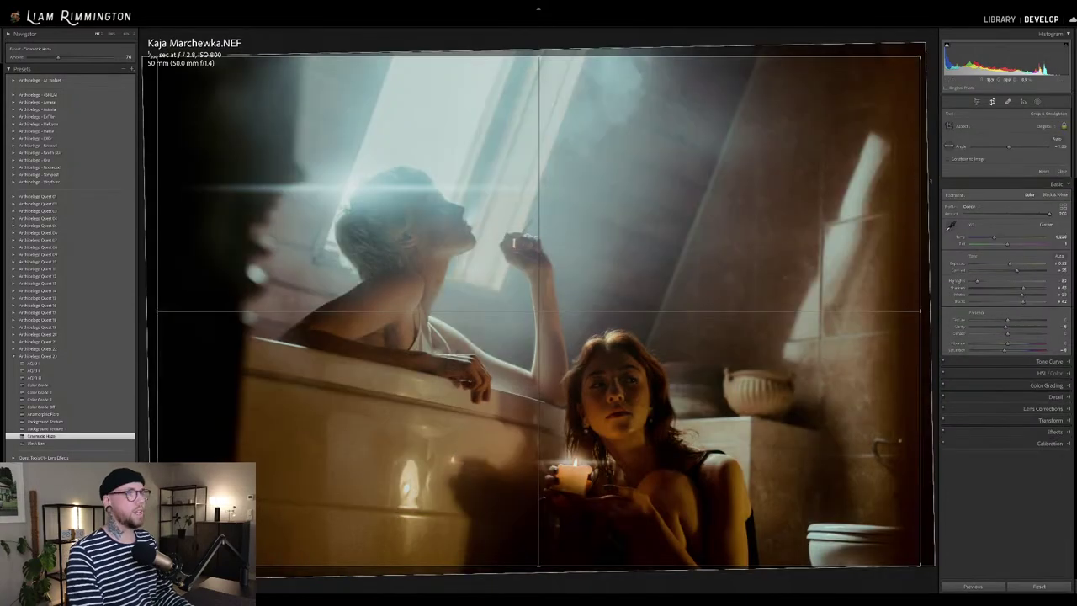
left_click(1040, 127)
left_click(1031, 199)
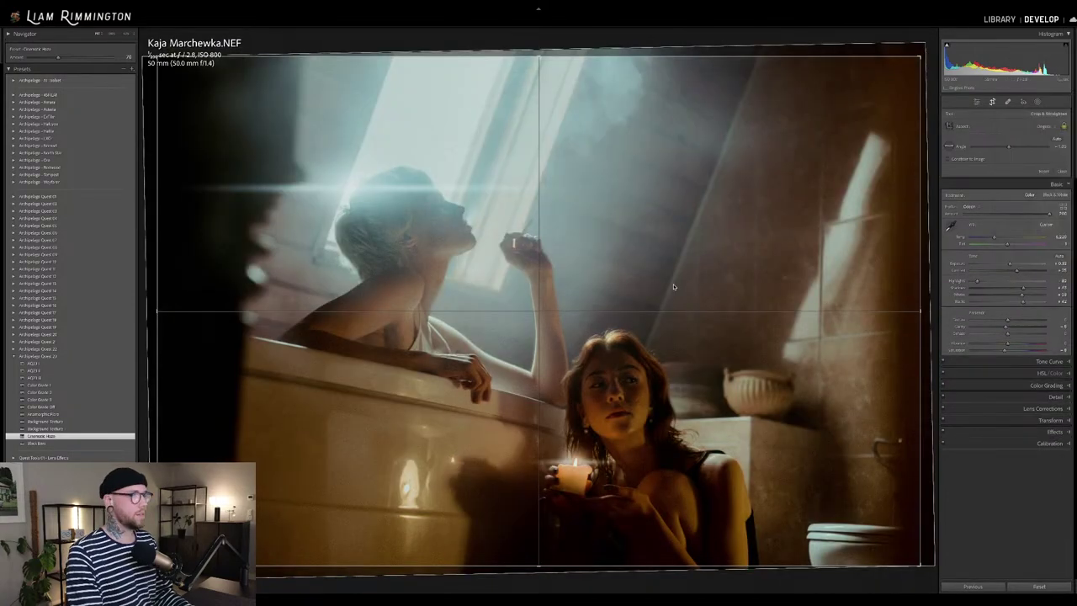
left_click_drag(692, 269, 692, 255)
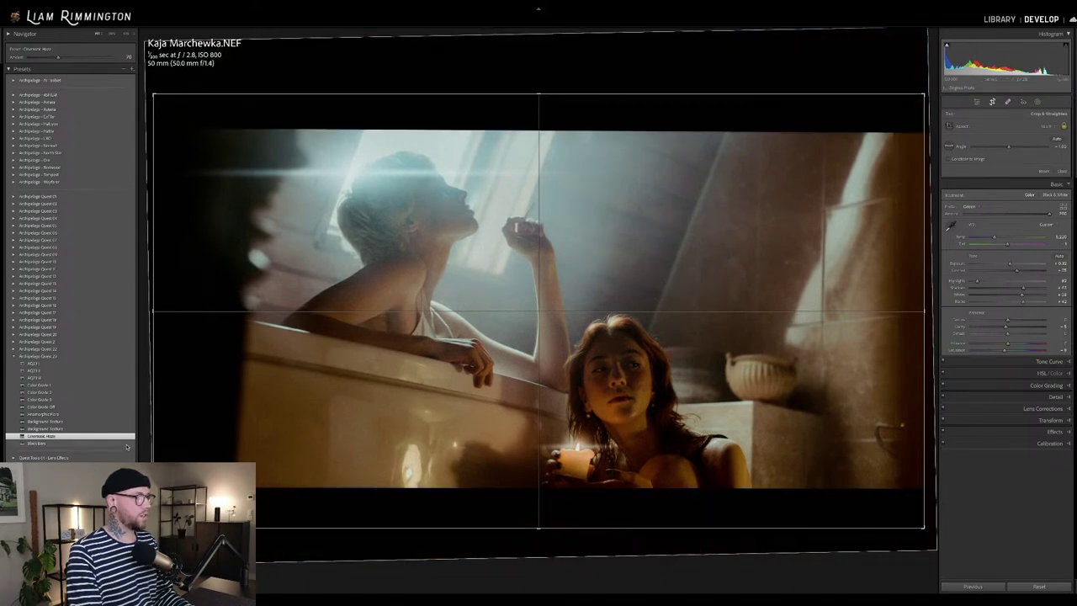
left_click_drag(626, 424, 633, 406)
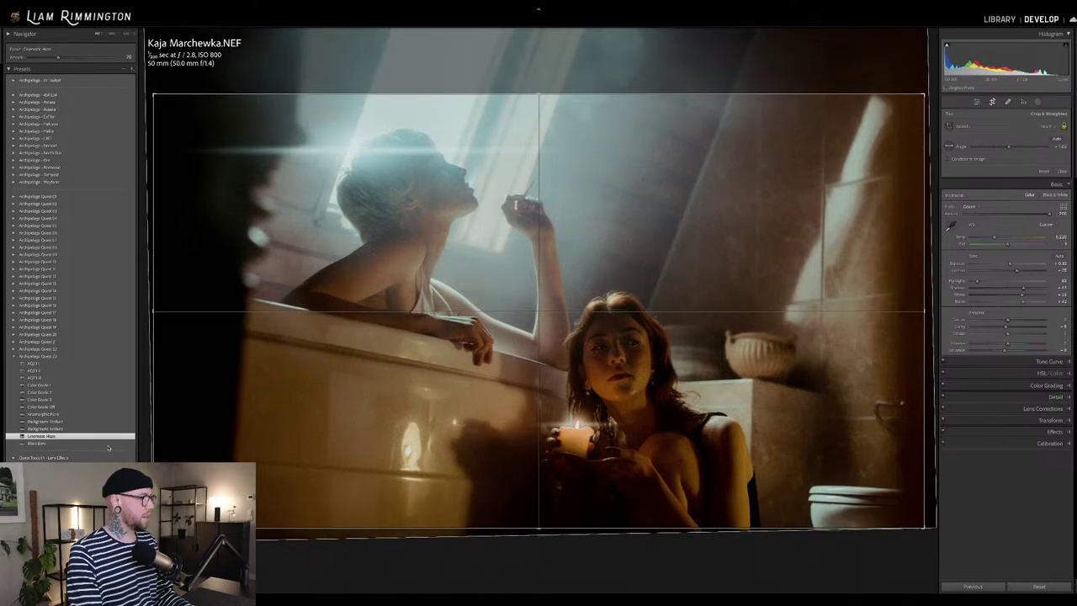
left_click(50, 443)
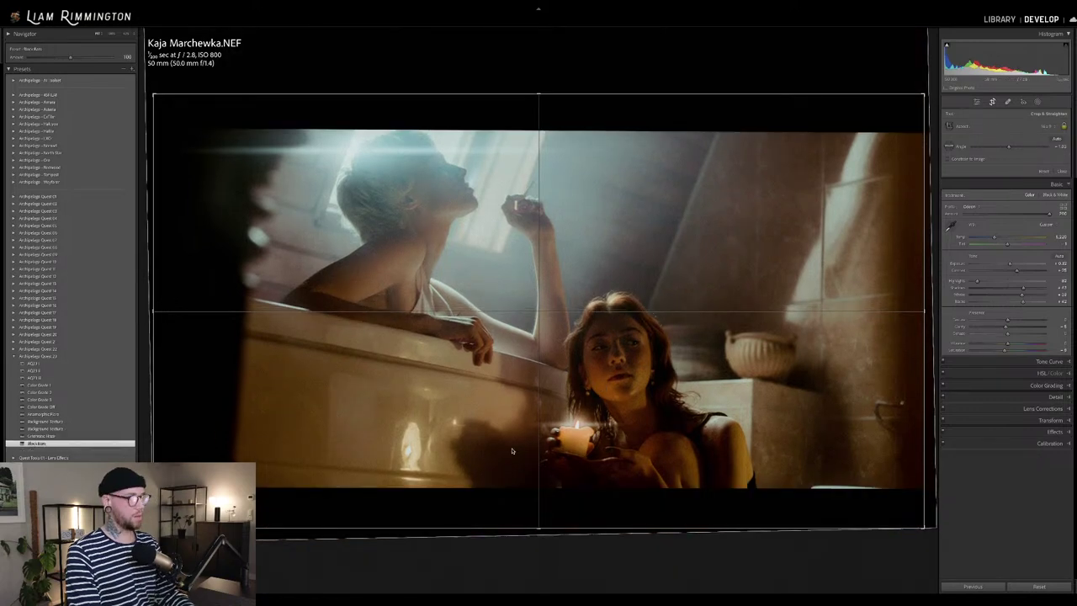
key("r")
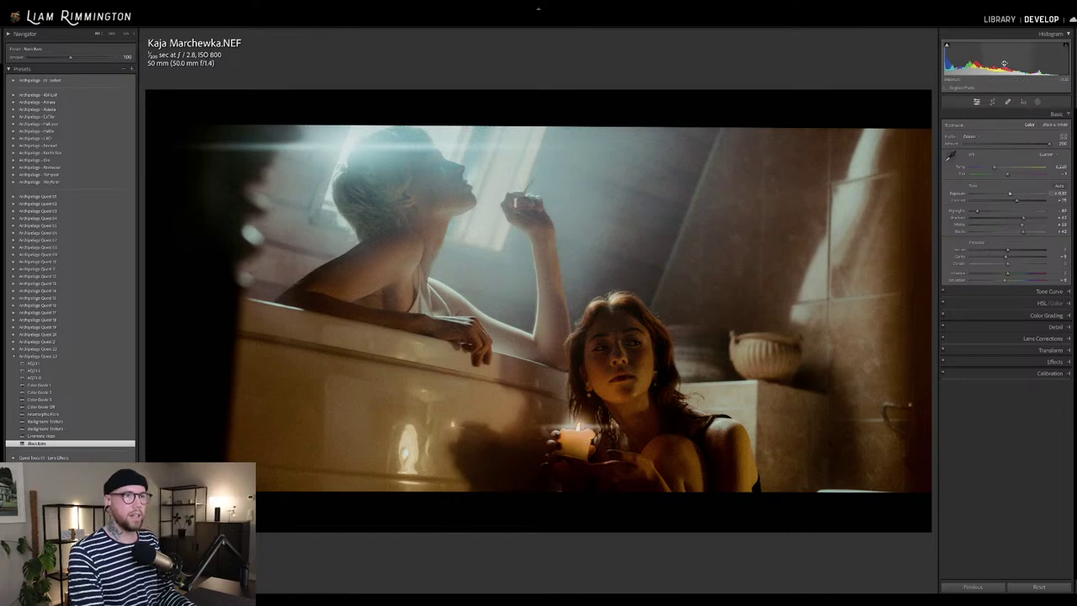
Warm the white balance temperature slightly and compare the bathtub photo with its original.
left_click_drag(994, 168, 999, 168)
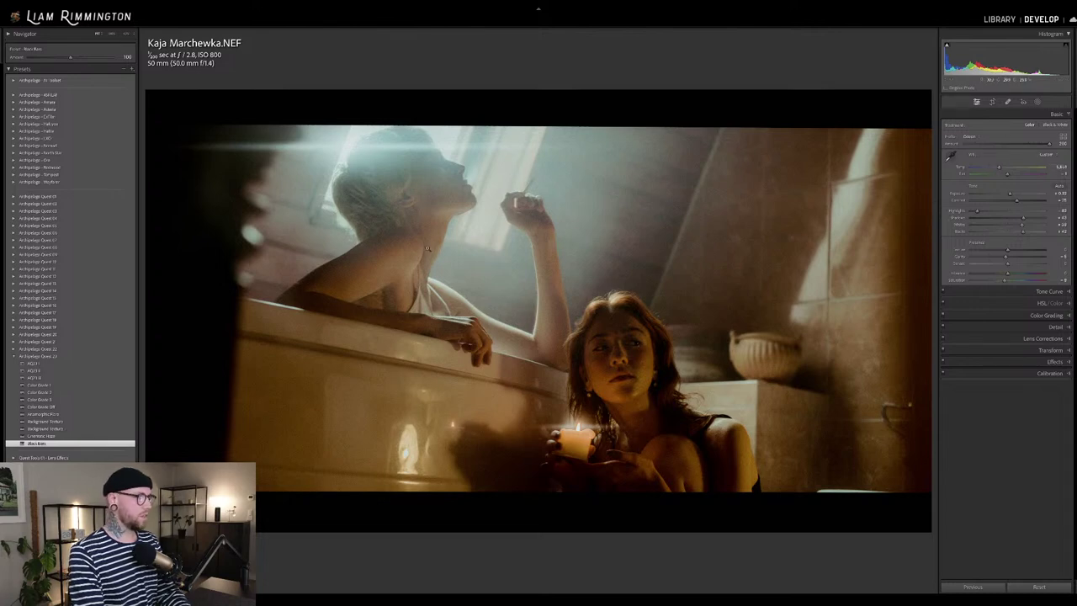
key("backslash")
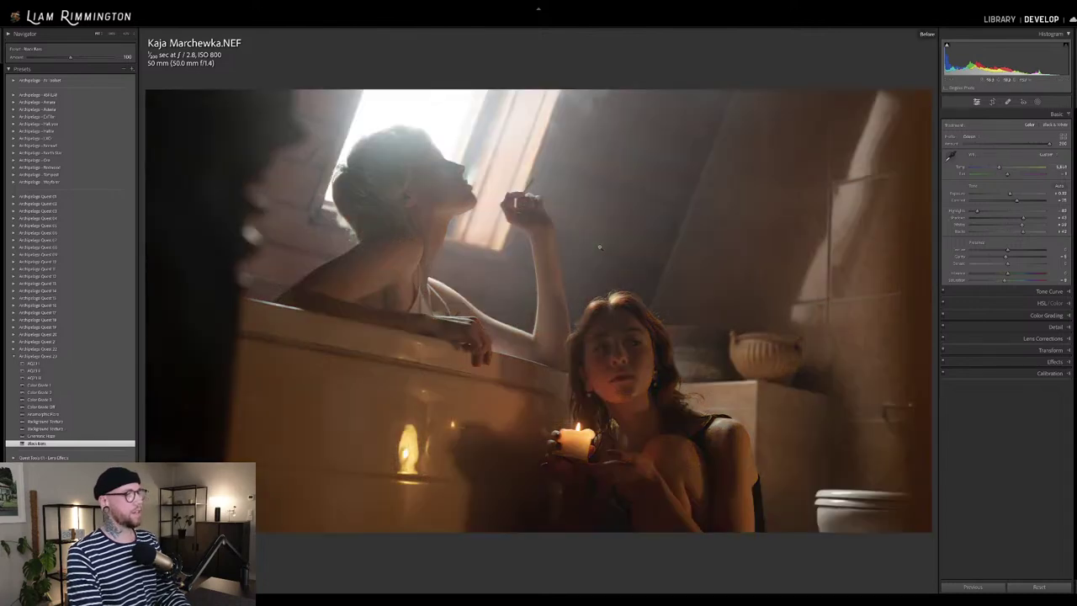
key("backslash")
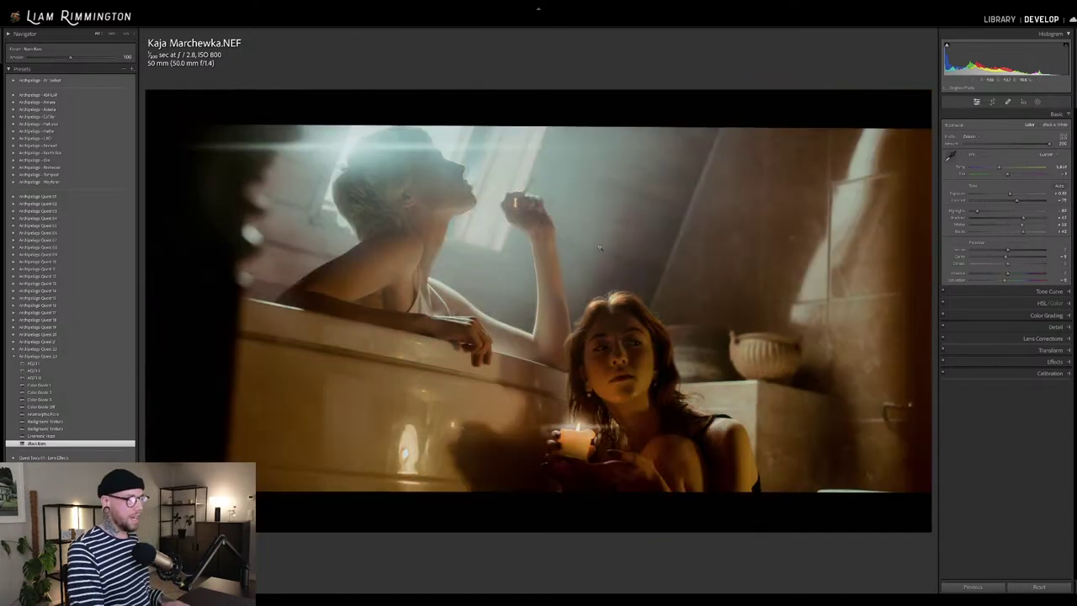
key("backslash")
key("backslash")
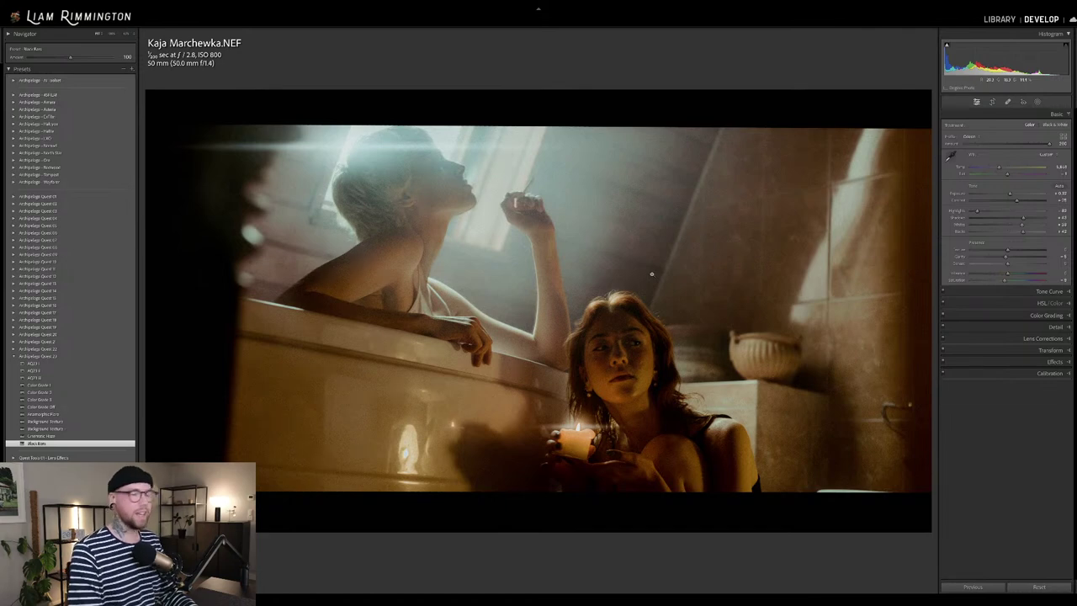
Show the before and after side by side and delete both black bar masks from the bathtub photo.
key("y")
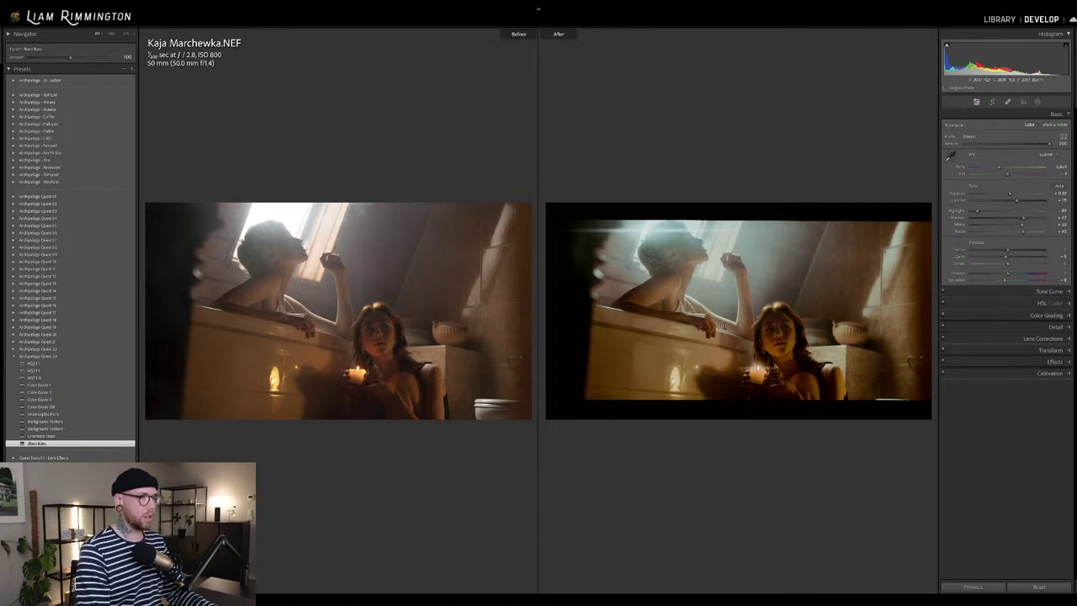
left_click(1038, 103)
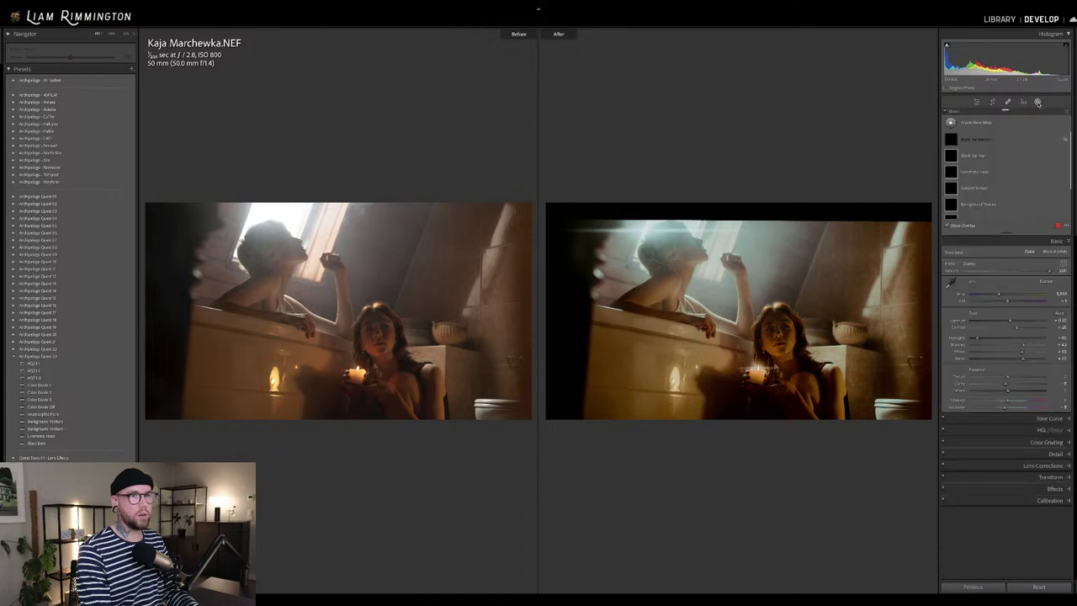
key("Delete")
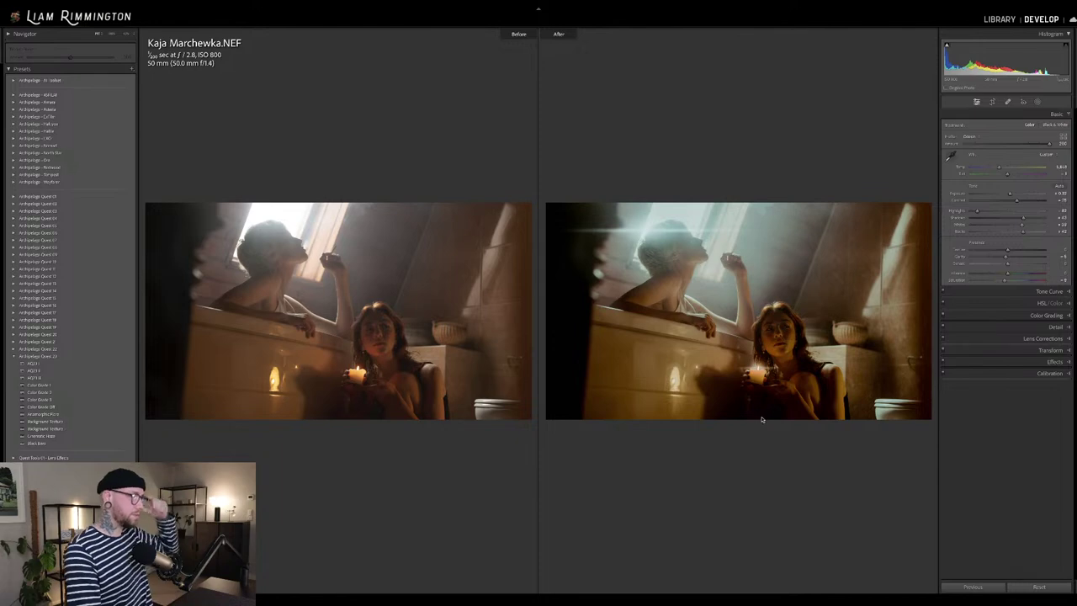
Open the tenth photo, the backlit man with the motorcycle, for developing and enable its lens profile corrections.
key("g")
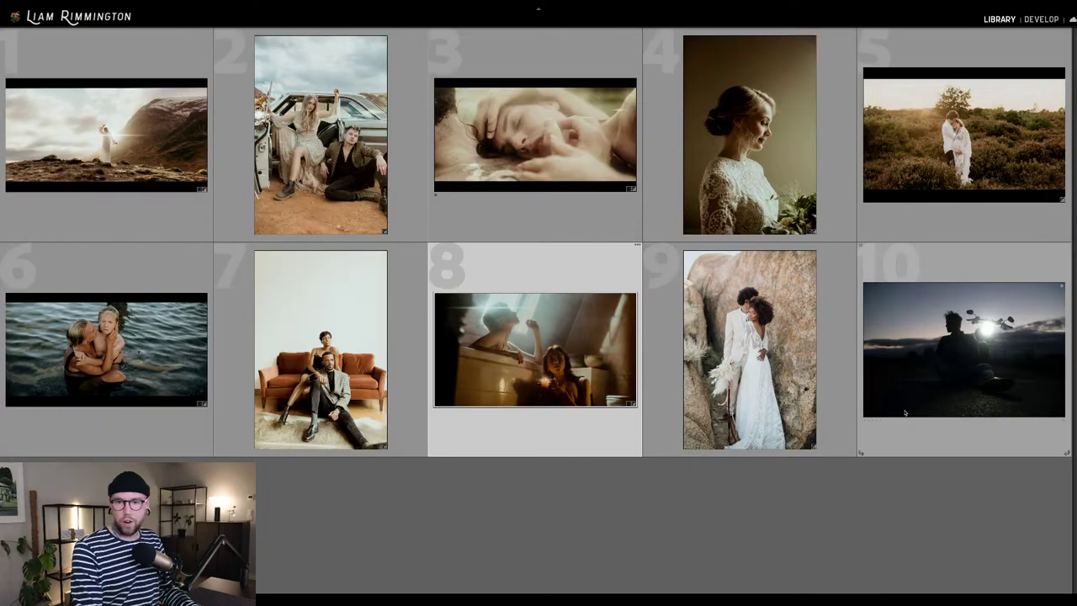
left_click(990, 378)
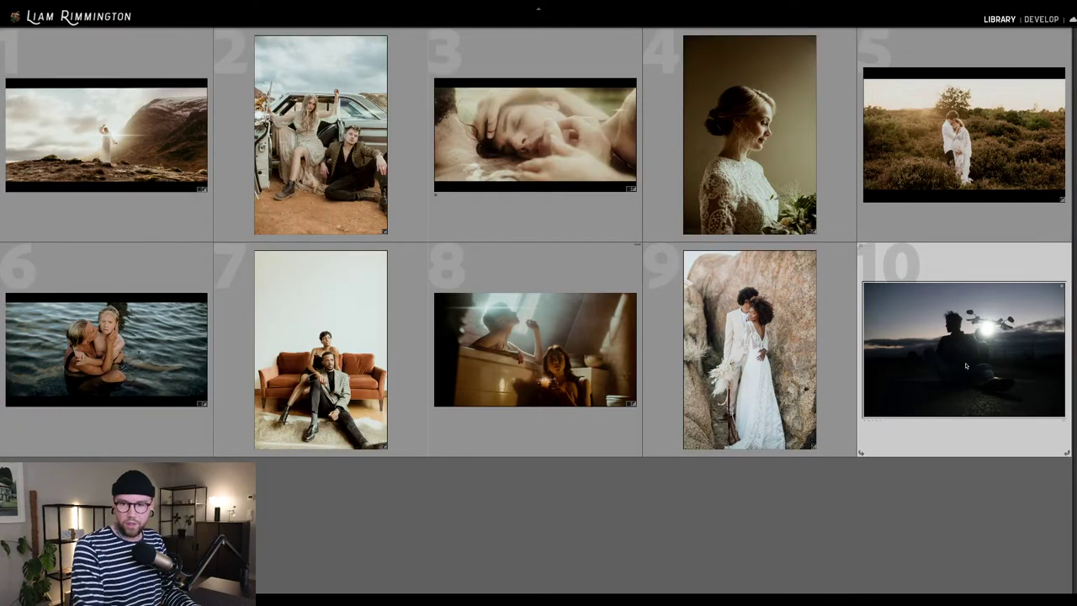
key("d")
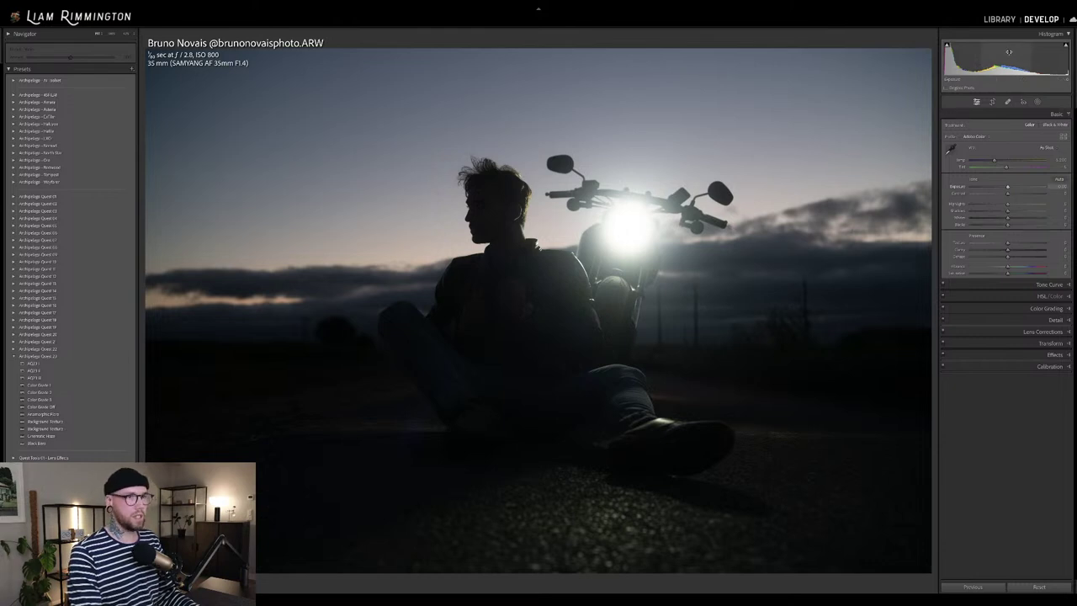
left_click(1046, 332)
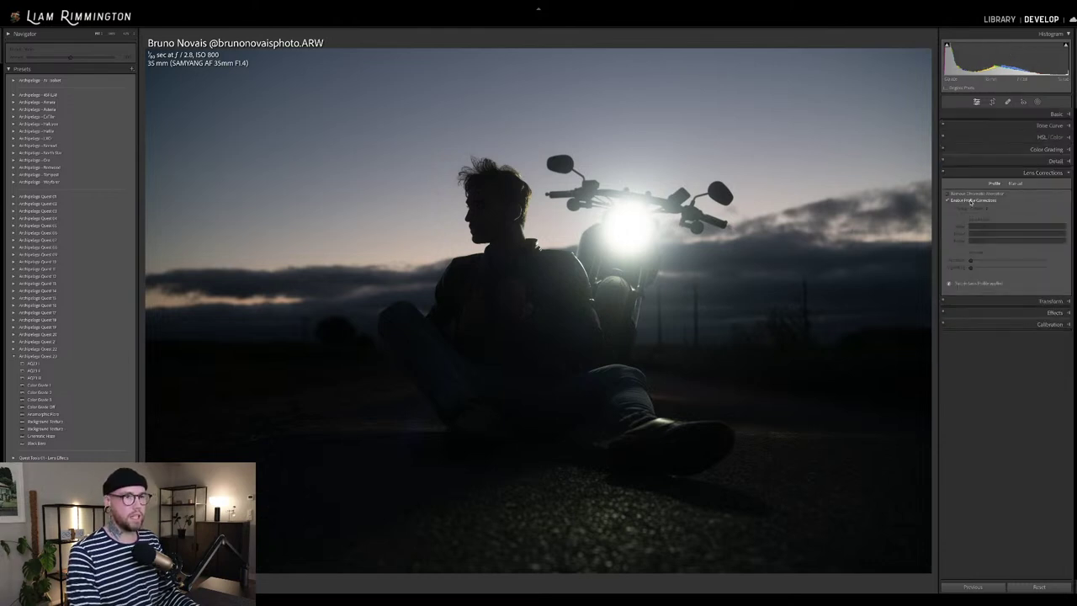
Brighten the motorcycle photo's exposure by more than one stop and strongly warm its white balance temperature.
left_click(1015, 114)
left_click_drag(1001, 59, 1022, 60)
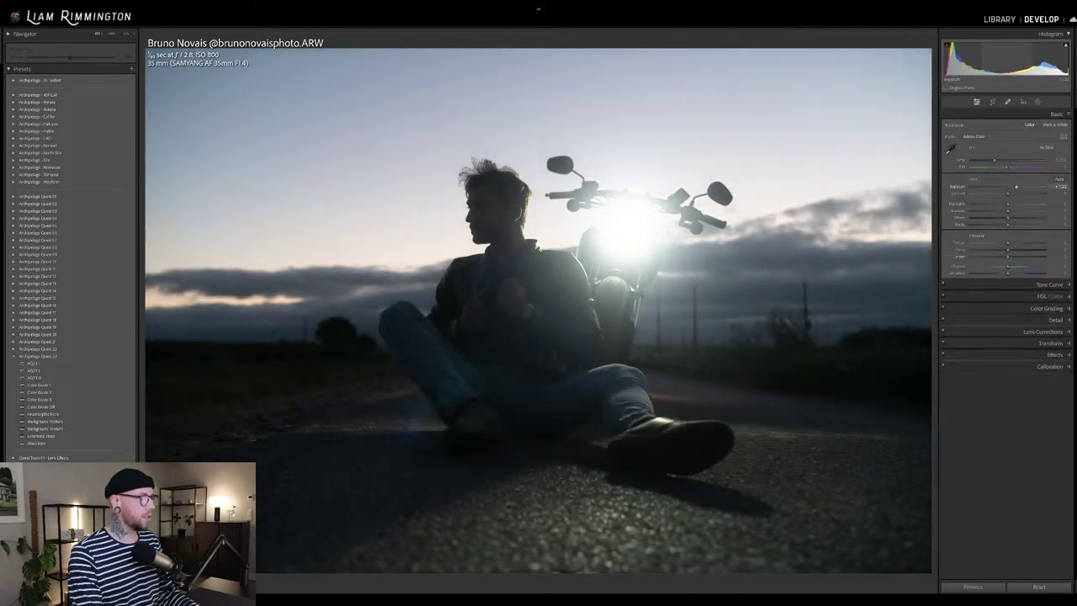
left_click_drag(996, 160, 1021, 167)
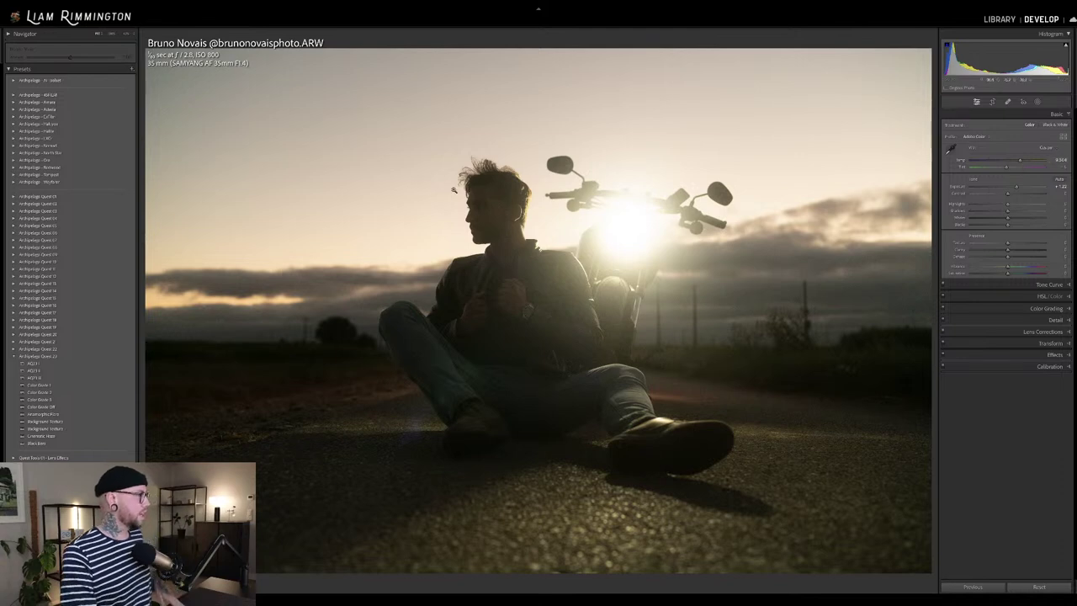
Apply the AQ23 III preset with an increased amount and add the Silver Reflector preset at amount 70.
left_click(113, 365)
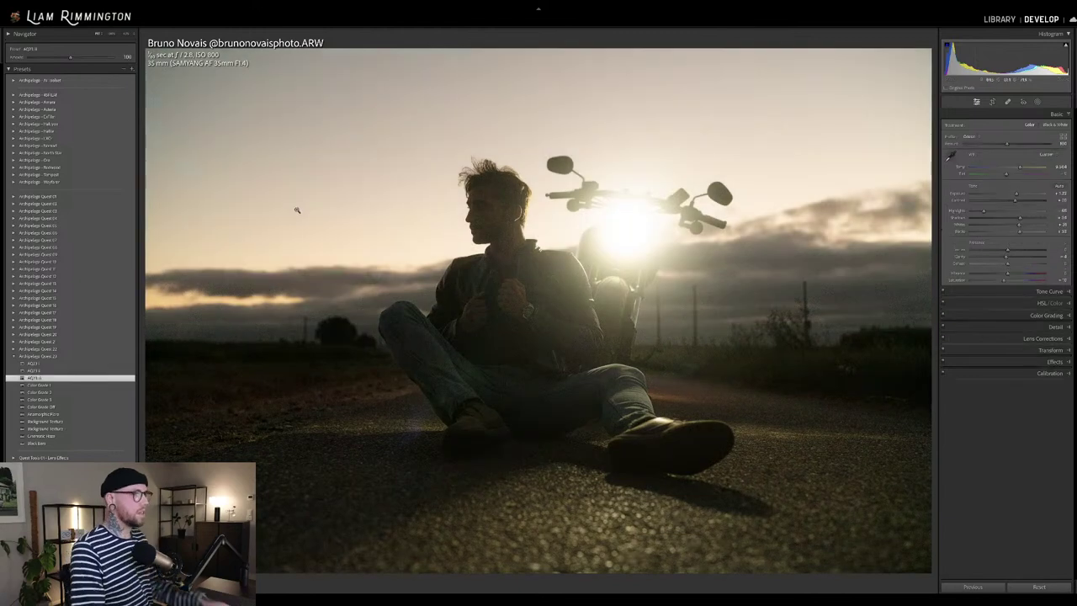
left_click_drag(71, 57, 86, 59)
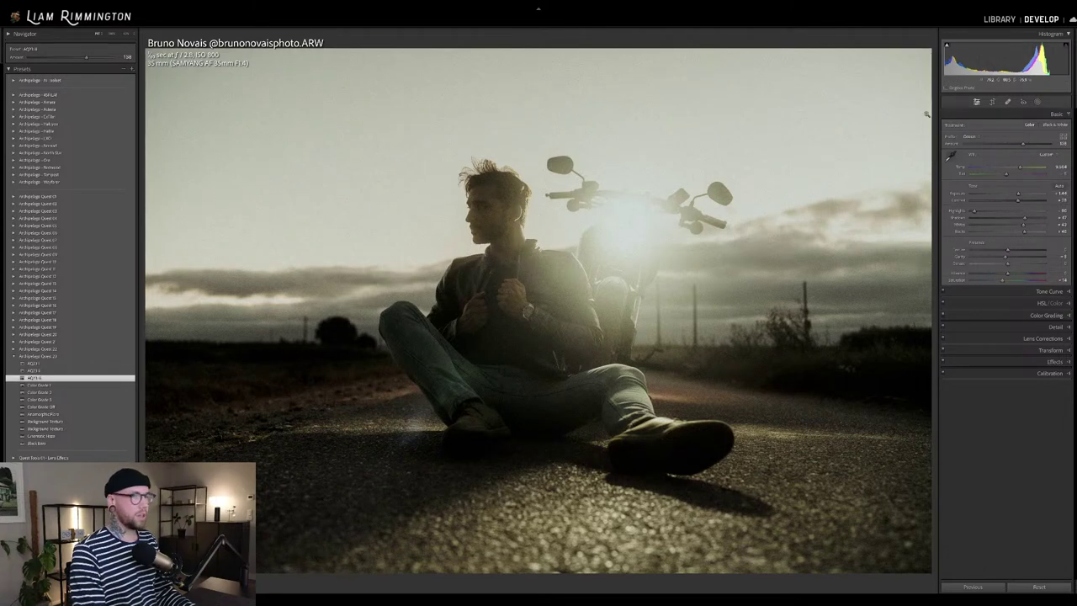
left_click(14, 80)
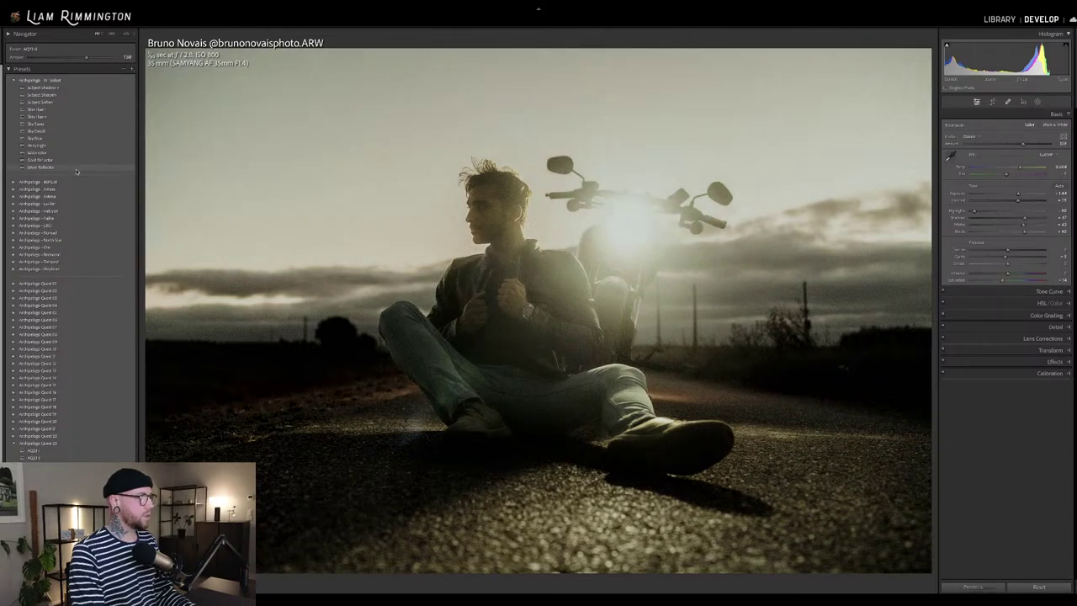
left_click(76, 169)
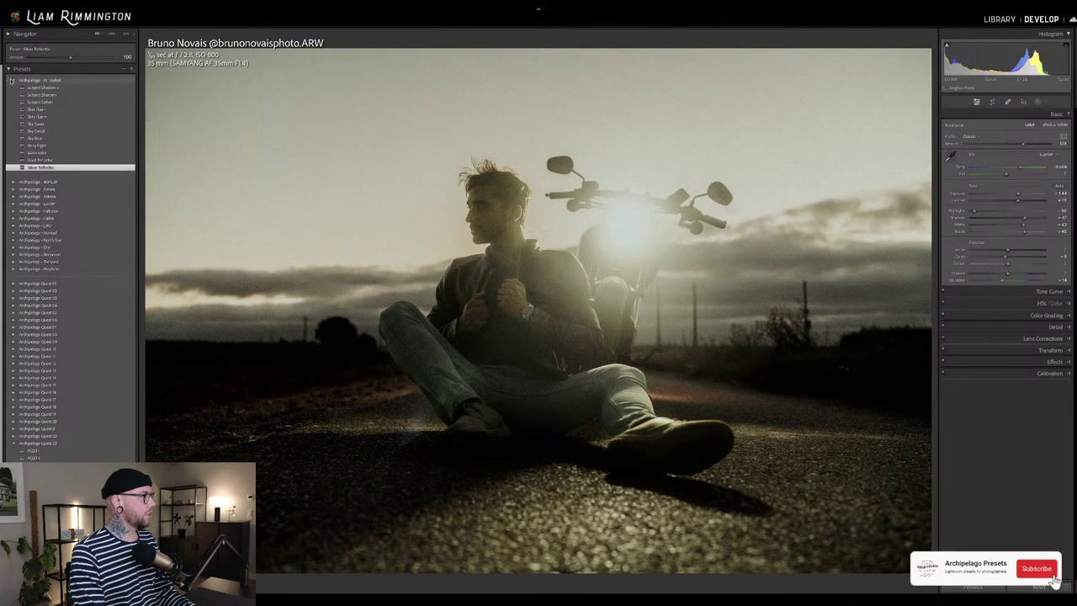
left_click(15, 80)
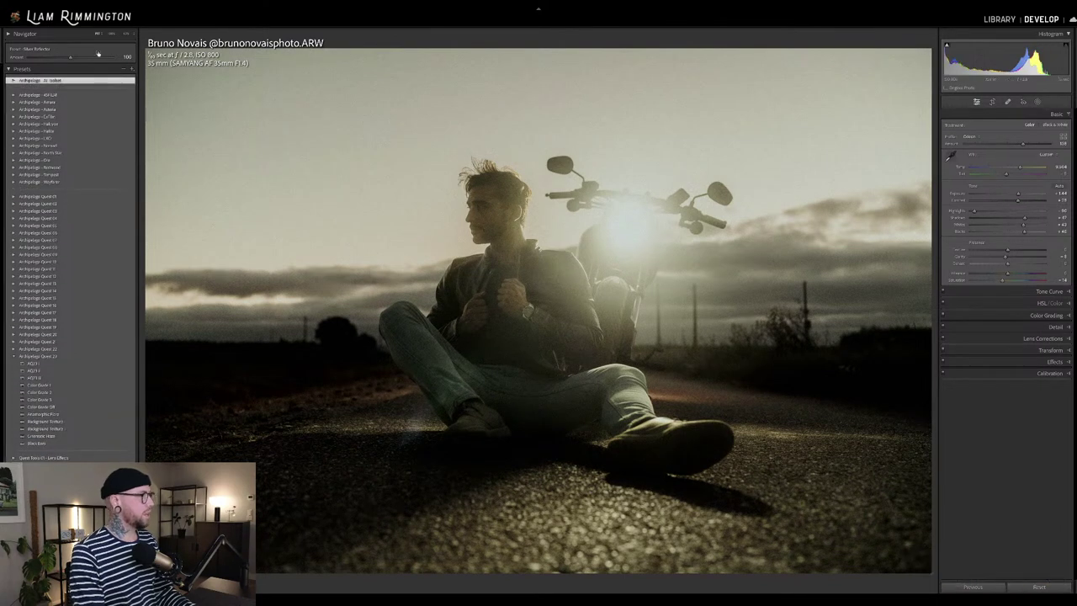
mouse_move(70, 56)
left_mouse_down()
mouse_move(31, 58)
mouse_move(71, 59)
mouse_move(57, 69)
left_mouse_up()
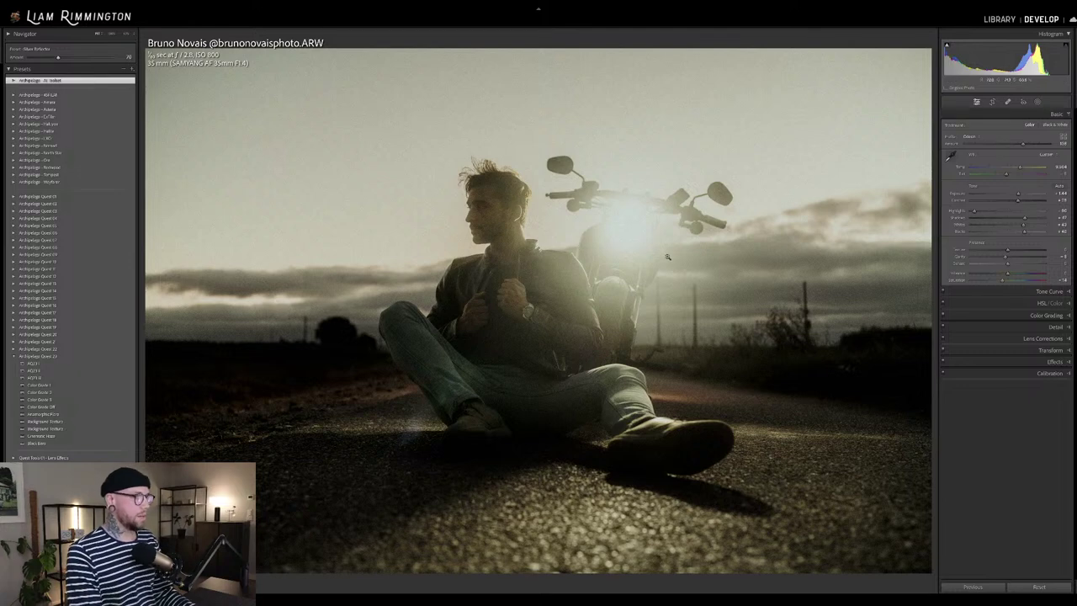
Compare the motorcycle photo with its original, try the profile amount at 200 and settle on a lower amount.
key("backslash")
key("backslash")
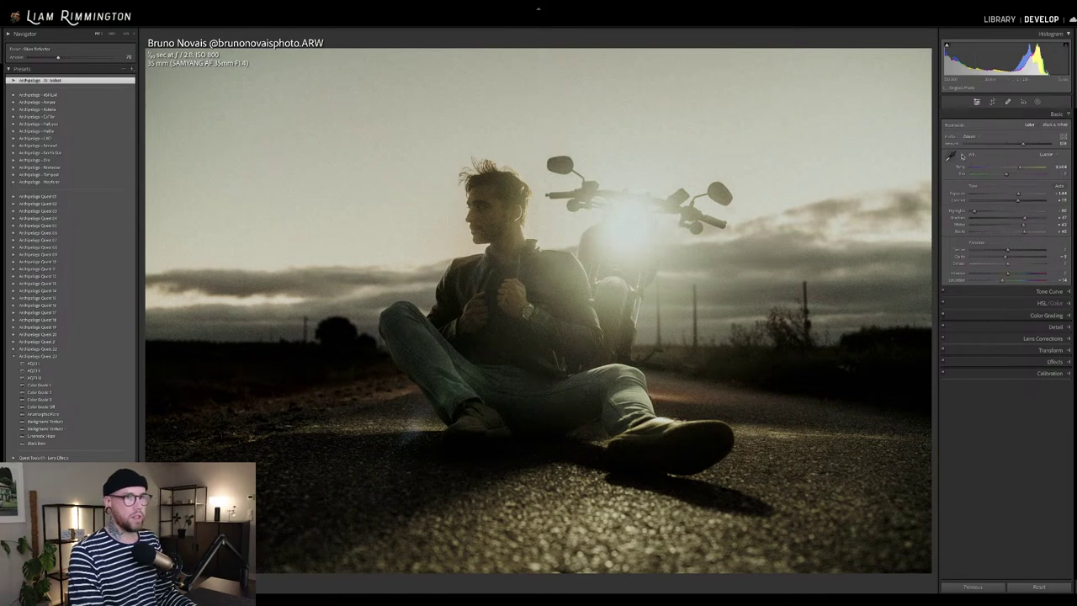
left_click_drag(1020, 146, 1074, 150)
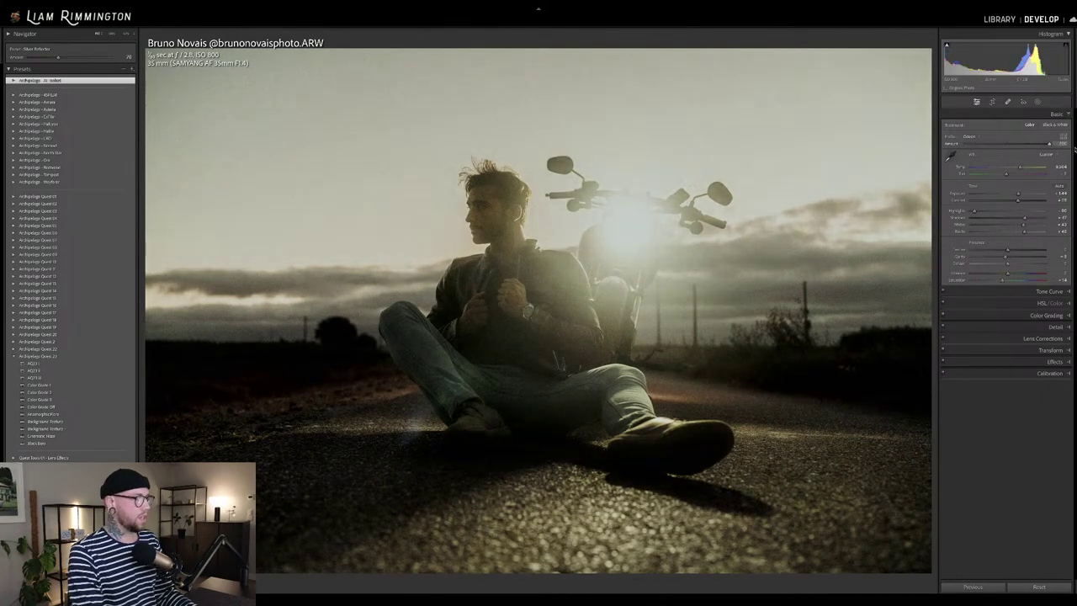
left_click_drag(991, 156, 1024, 165)
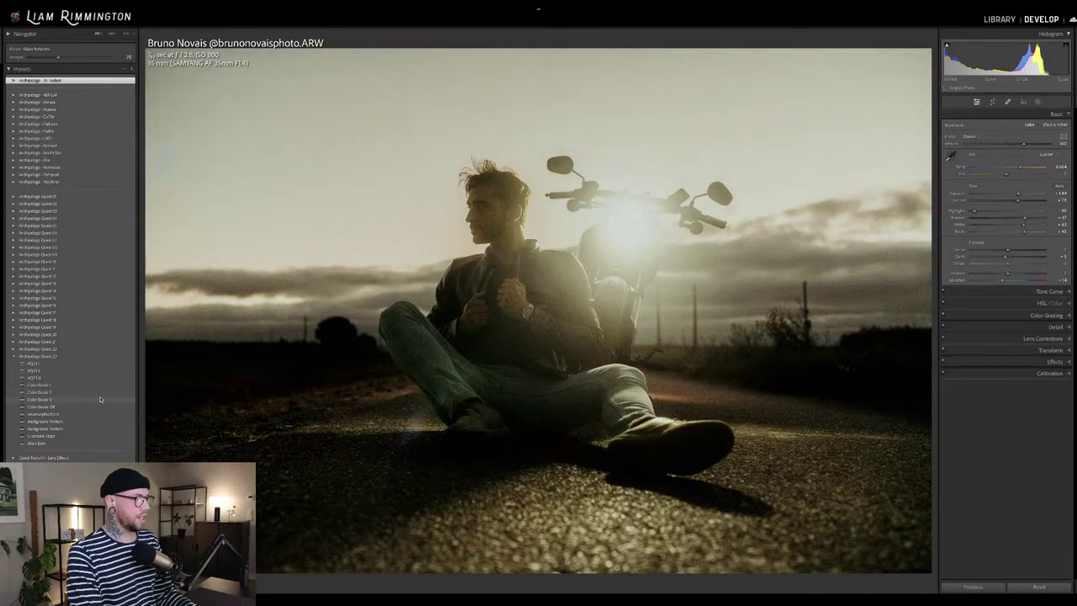
Apply the Color Grade 3 preset with a strongly increased amount and raise the exposure slightly.
left_click(100, 399)
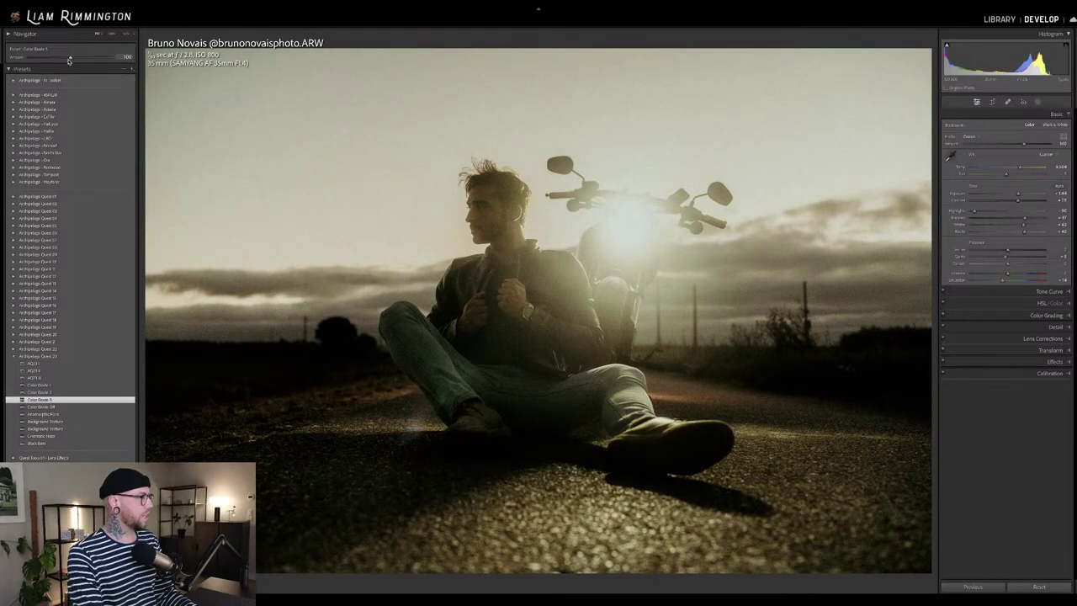
left_click_drag(57, 61, 104, 76)
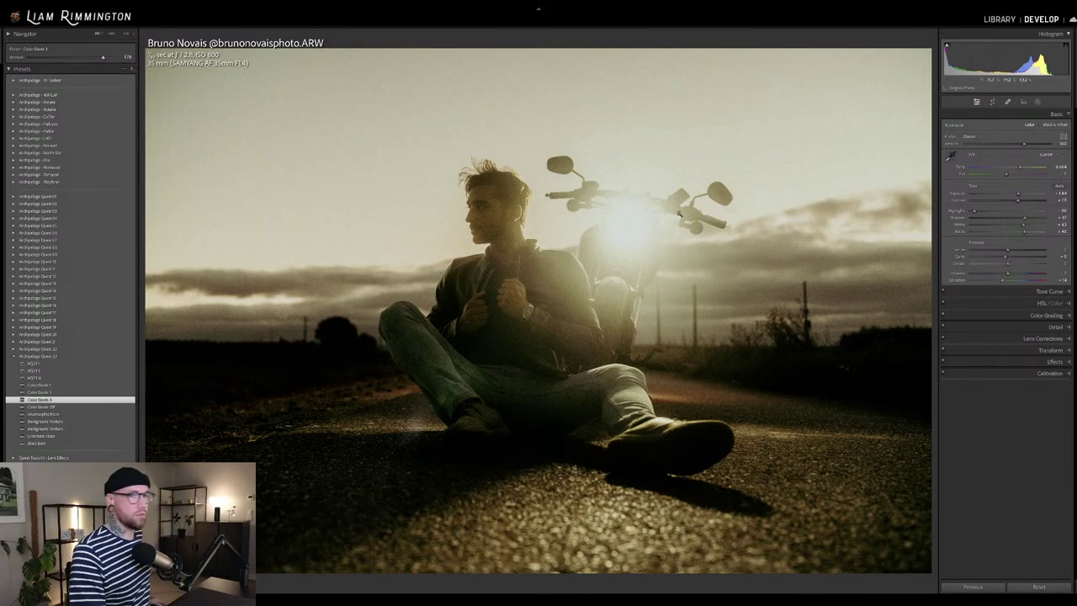
left_click_drag(998, 52, 1036, 59)
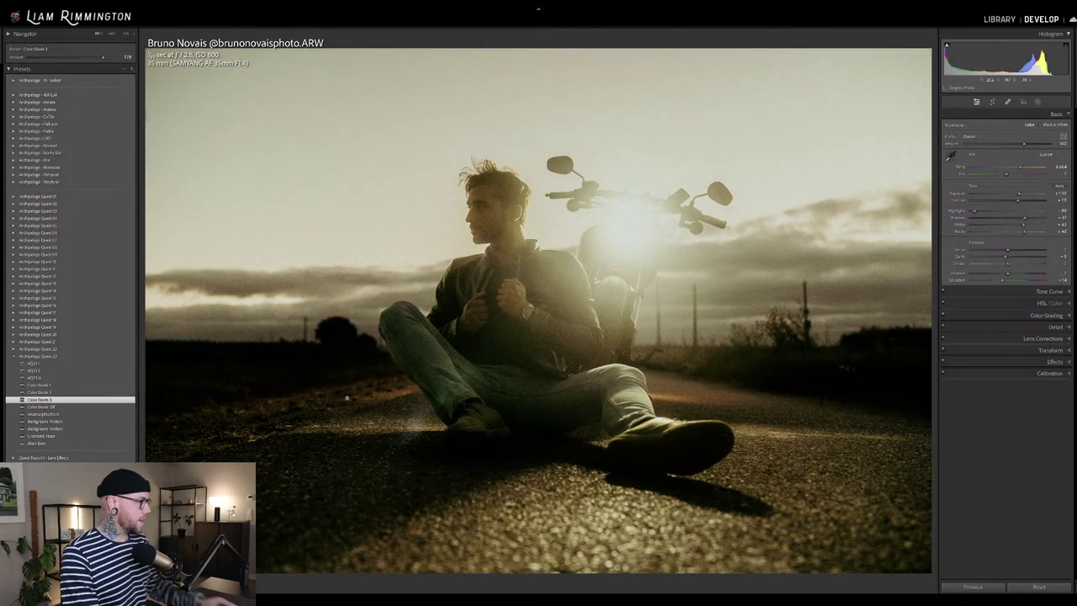
Apply the Anamorphic Flare preset to the motorcycle photo and move the flare onto the centre of the headlight.
left_click(46, 414)
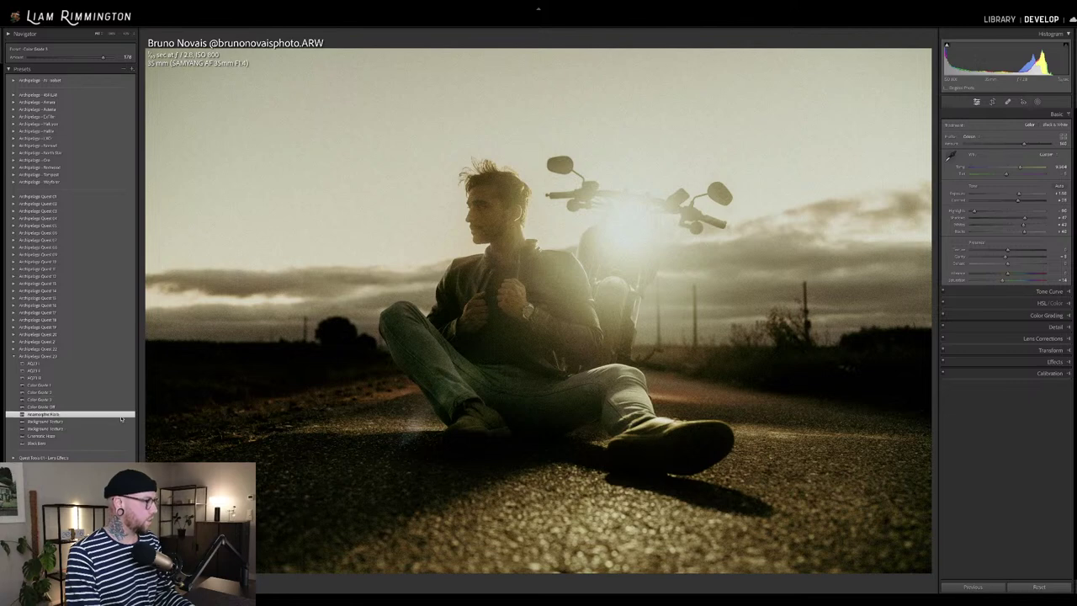
left_click(1038, 101)
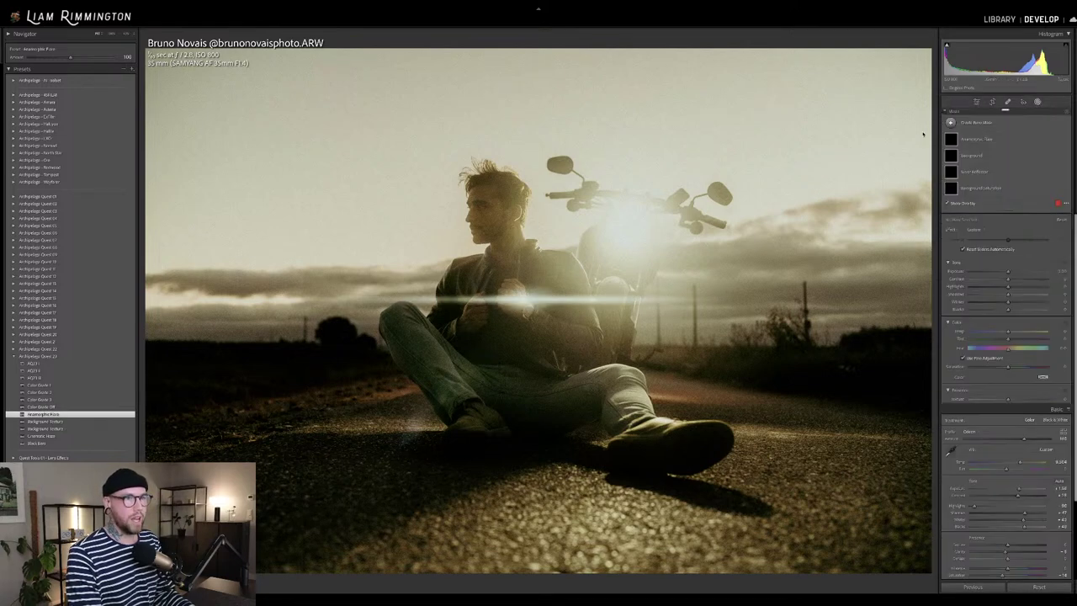
mouse_move(523, 299)
left_mouse_down()
mouse_move(645, 233)
mouse_move(627, 220)
left_mouse_up()
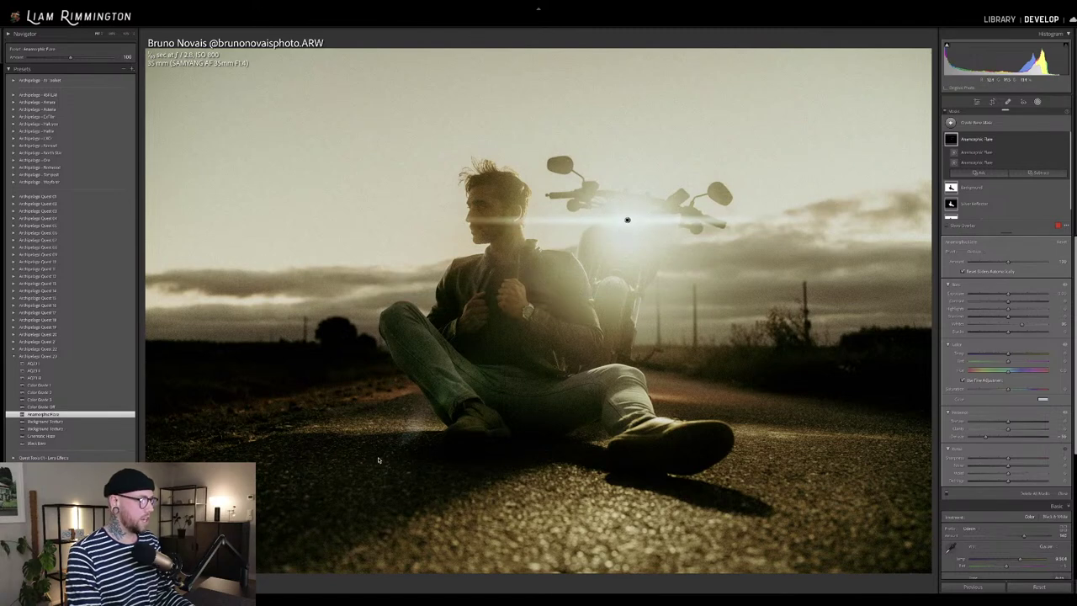
left_click_drag(627, 220, 624, 221)
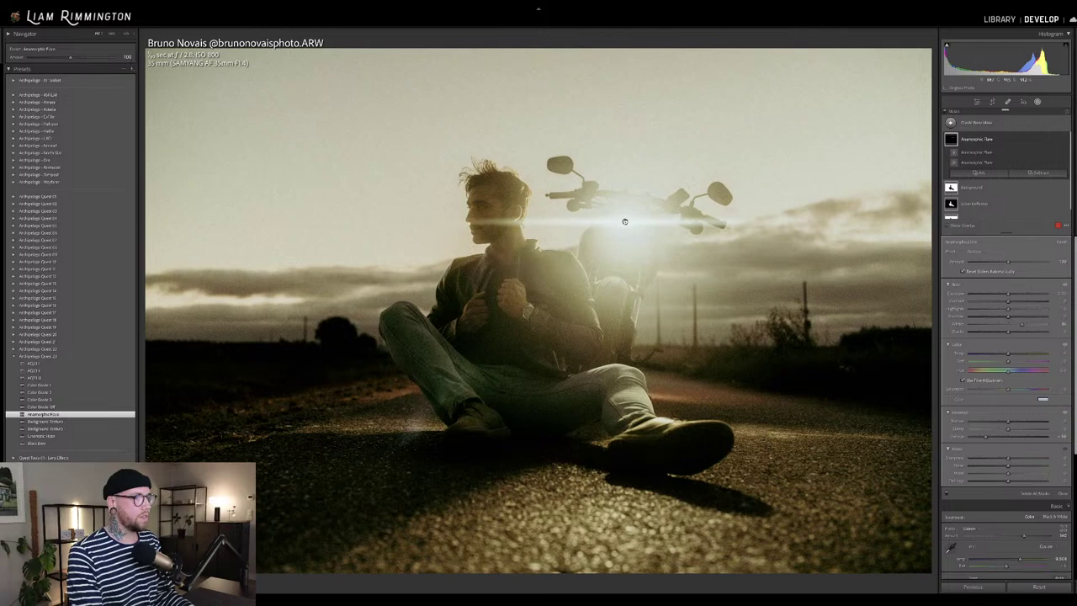
Slightly shorten the long horizontal streak of the anamorphic flare mask and finish the masking.
left_click(979, 152)
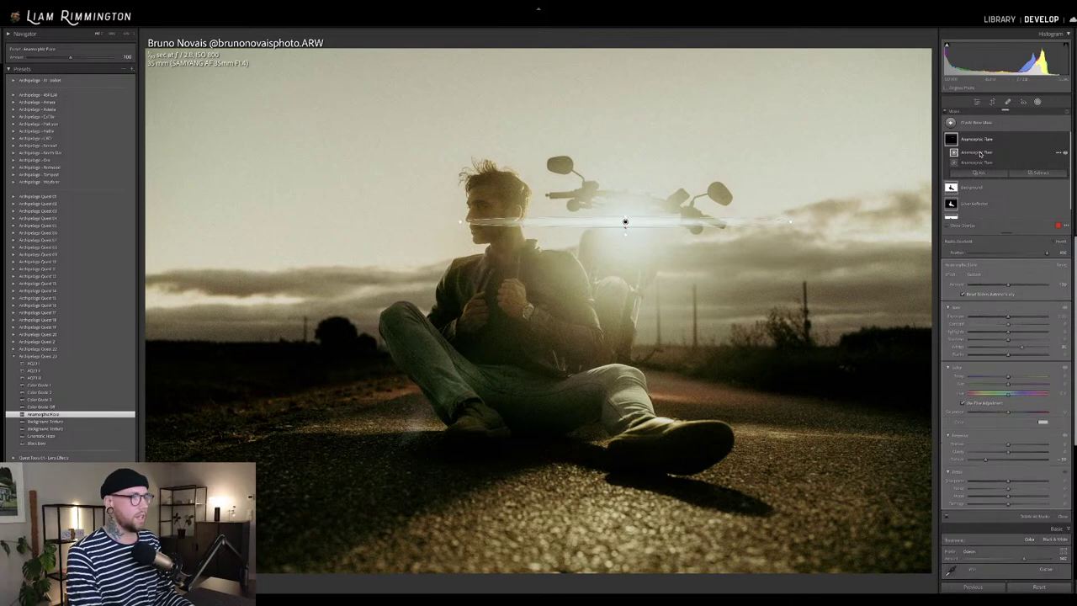
left_click(976, 162)
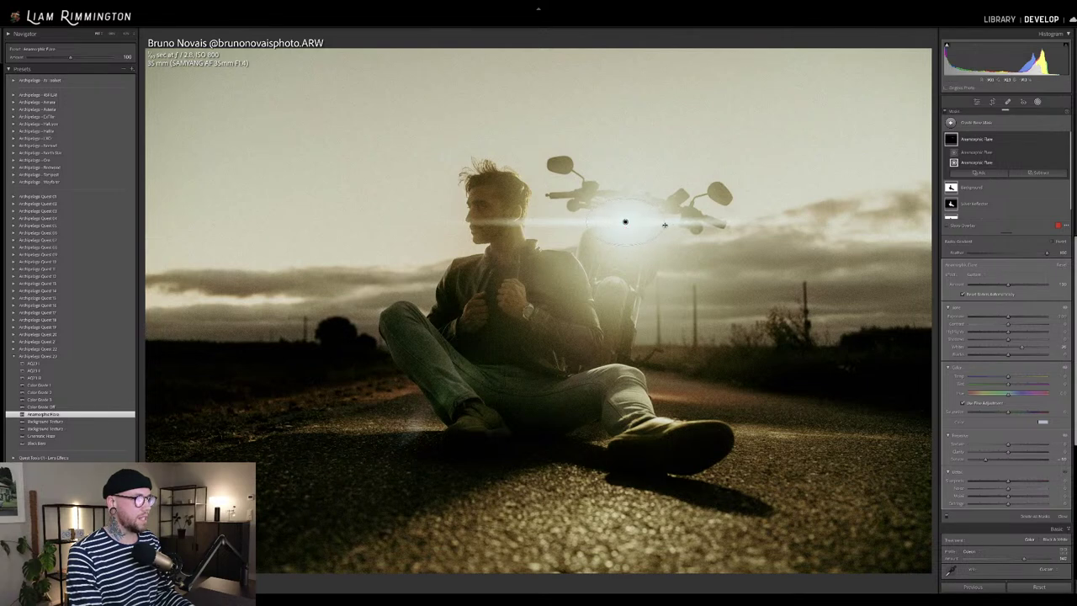
left_click(972, 151)
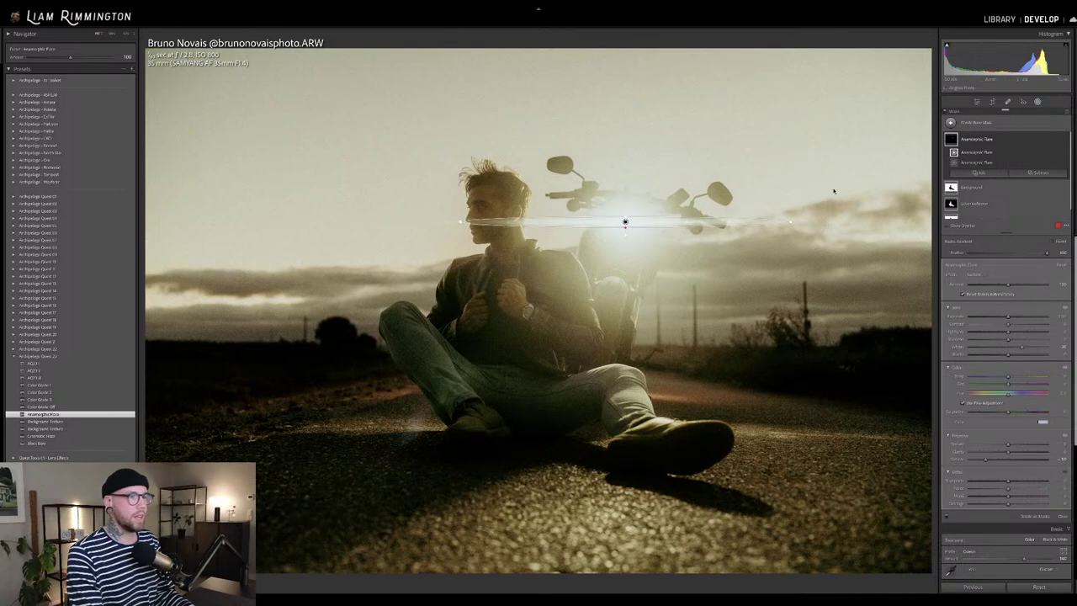
left_click_drag(788, 222, 772, 222)
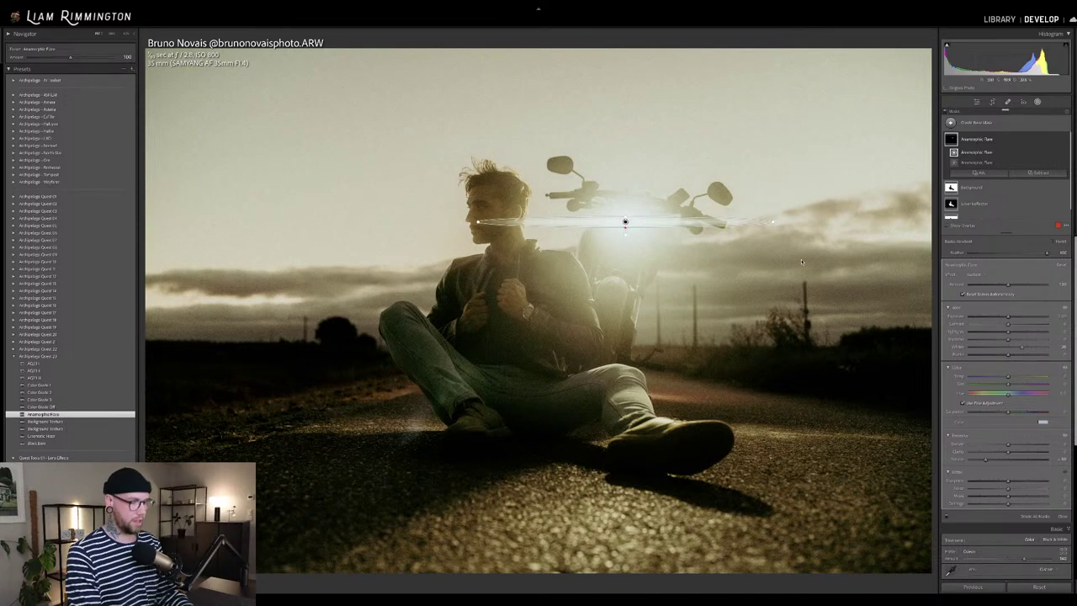
mouse_move(1006, 287)
left_mouse_down()
mouse_move(994, 287)
mouse_move(1029, 287)
mouse_move(1008, 287)
left_mouse_up()
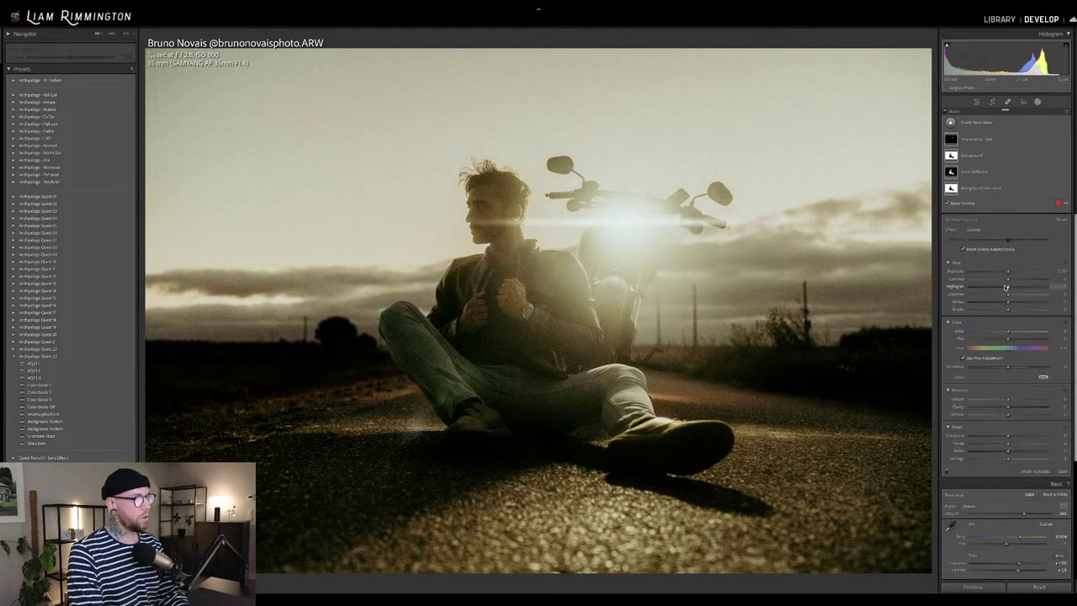
left_click(1062, 472)
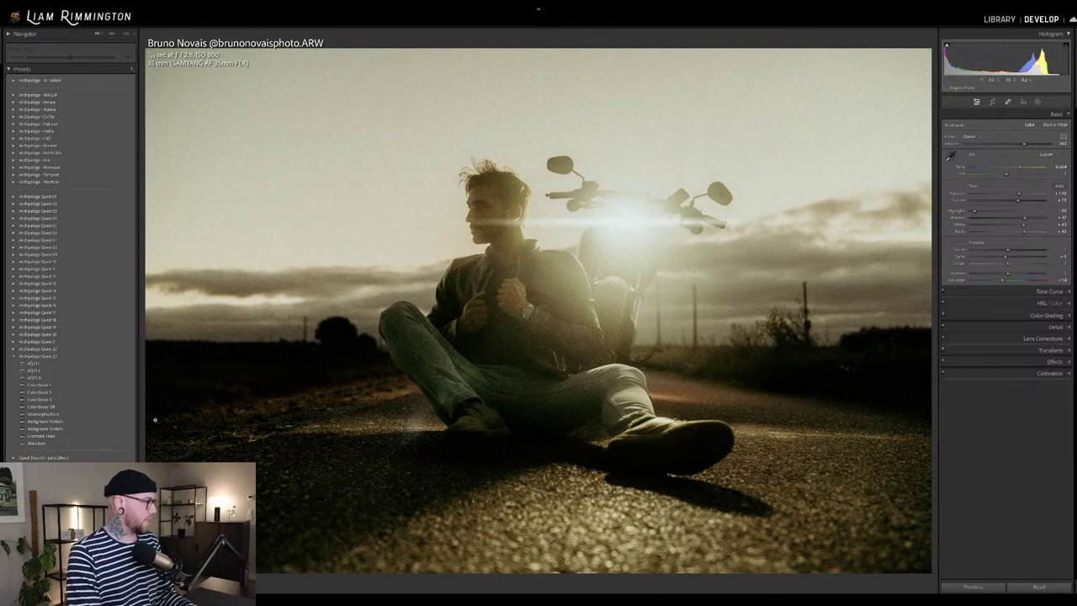
Apply the first of the two Background Texture presets with a strongly increased amount.
left_click(104, 429)
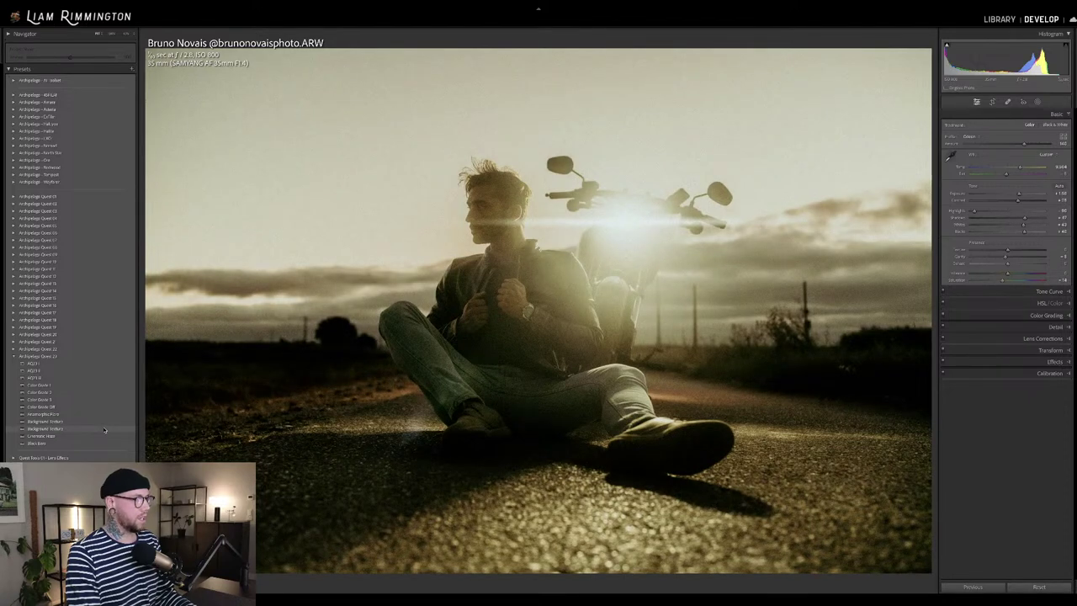
left_click(101, 422)
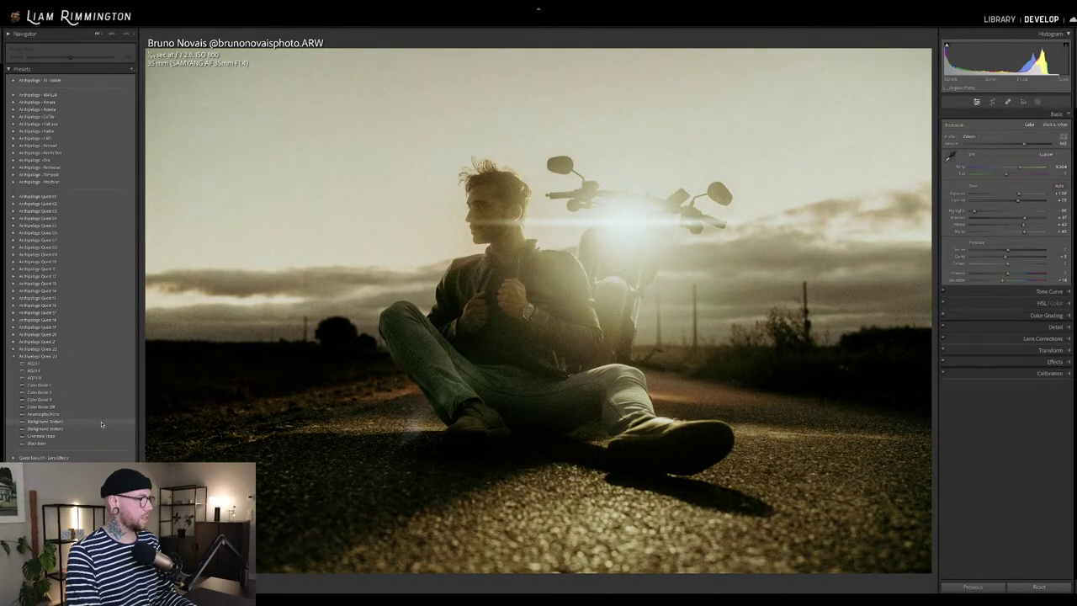
left_click_drag(70, 58, 102, 69)
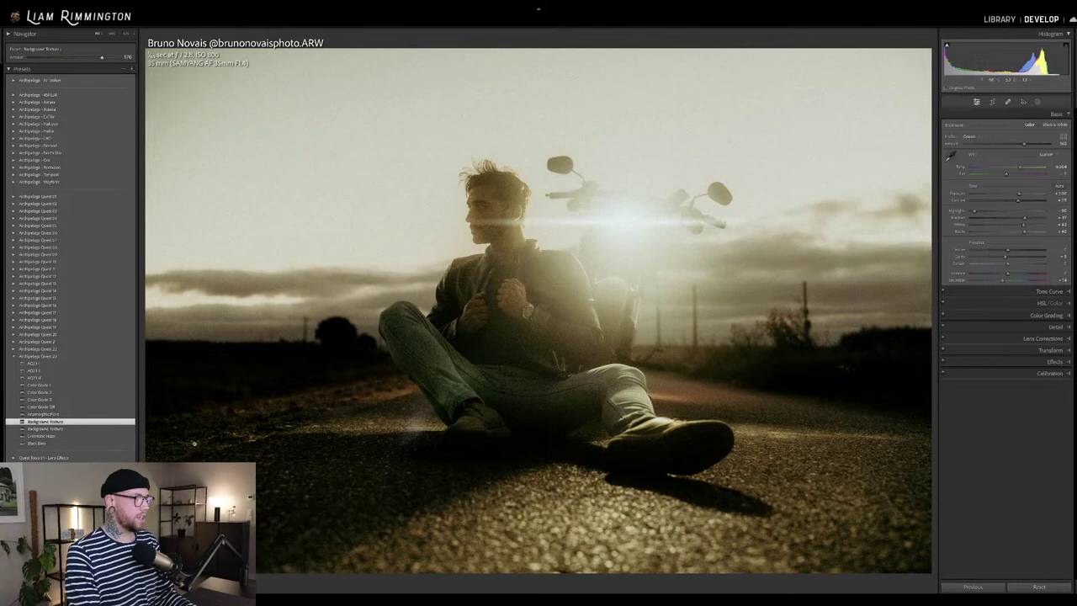
Apply the Cinematic Haze preset at a slightly reduced amount and raise the photo's exposure a little.
left_click(92, 436)
left_click_drag(102, 57, 175, 82)
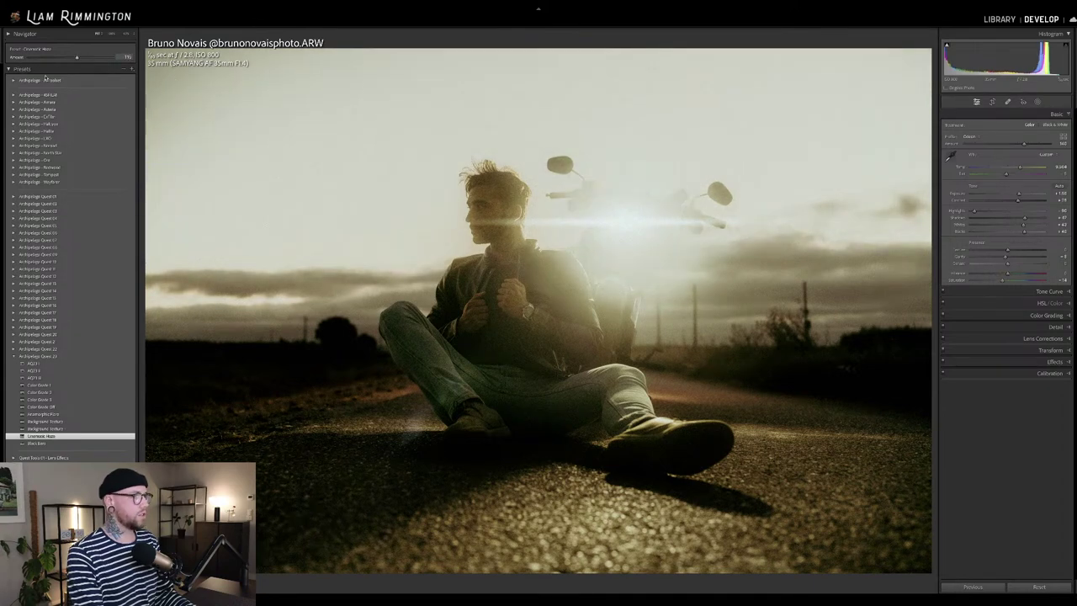
left_click_drag(54, 77, 66, 78)
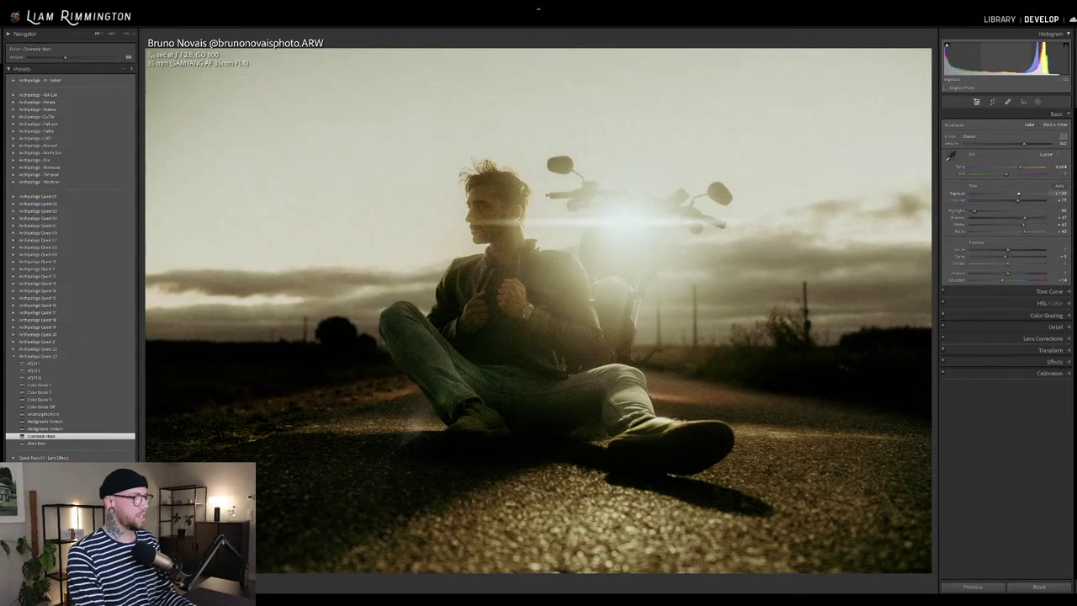
left_click_drag(1040, 61, 1035, 62)
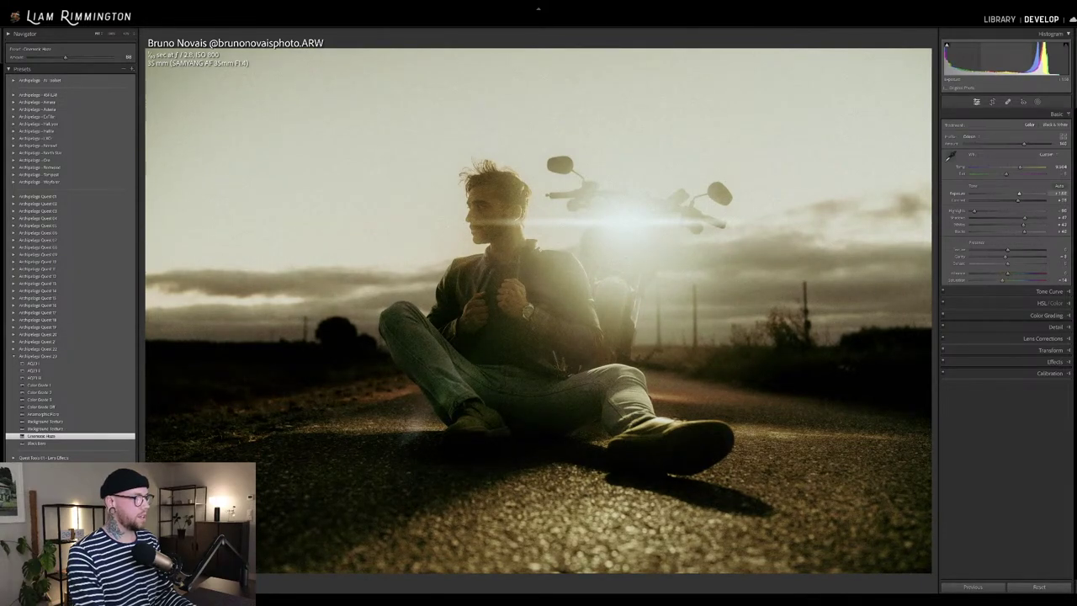
Crop the motorcycle photo to a 16 x 9 aspect ratio and apply the Black Bars preset.
key("r")
left_click(1052, 127)
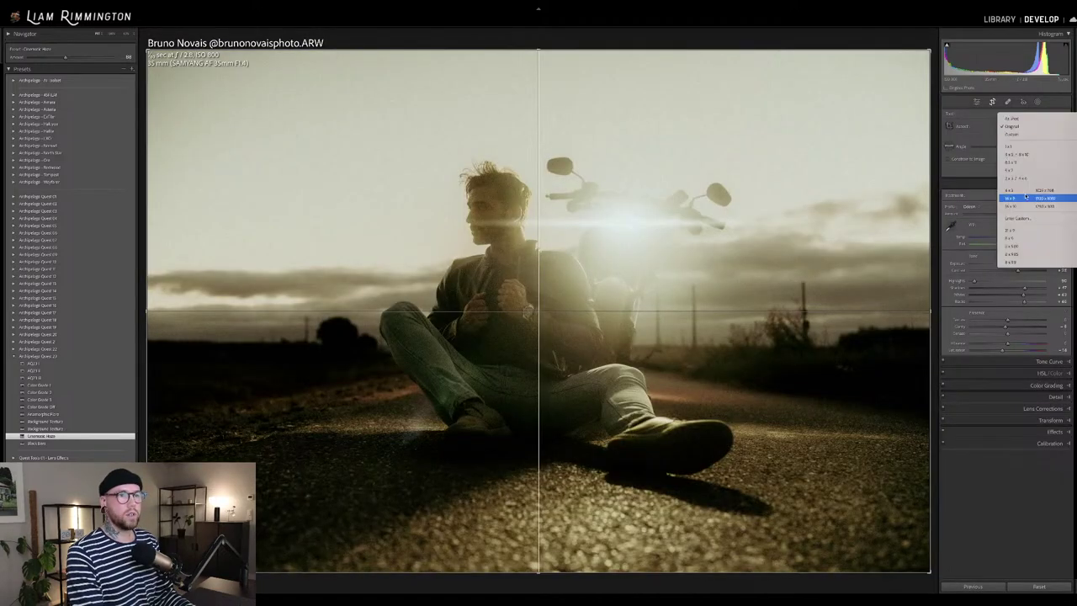
left_click(1024, 199)
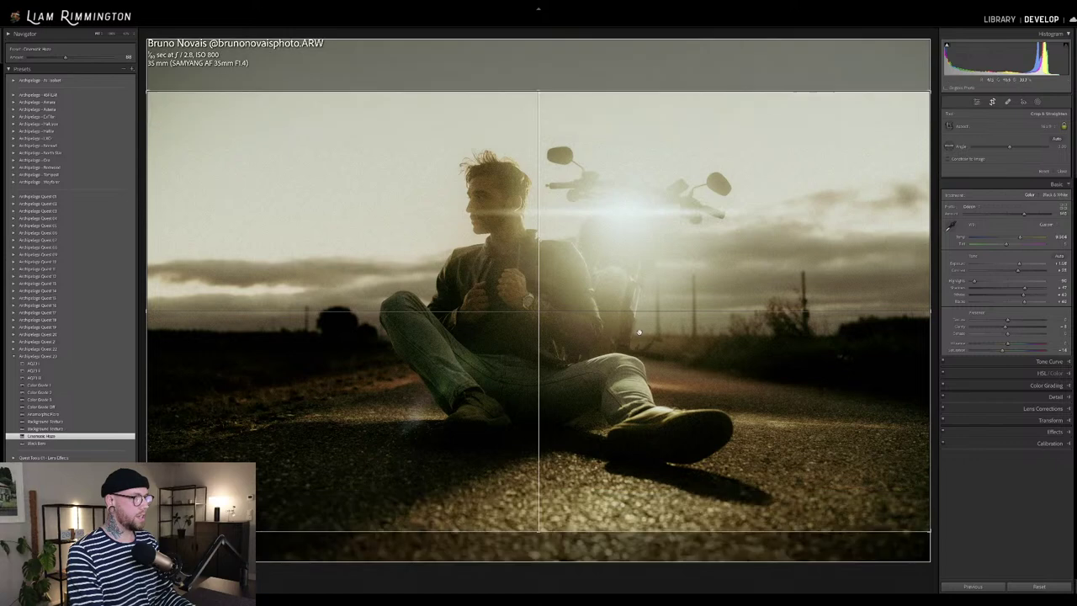
key("Return")
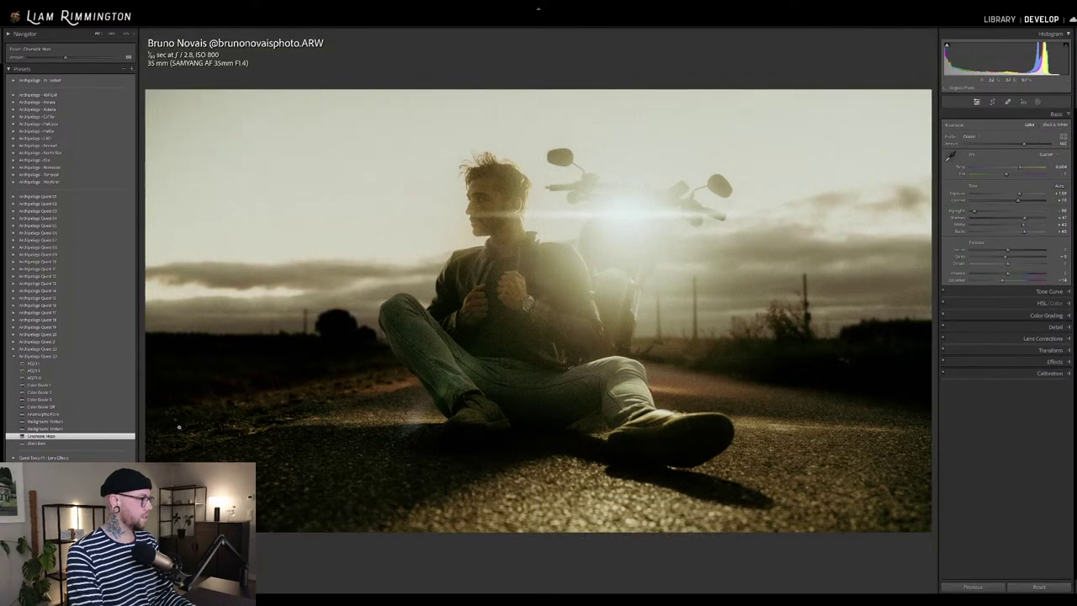
left_click(110, 444)
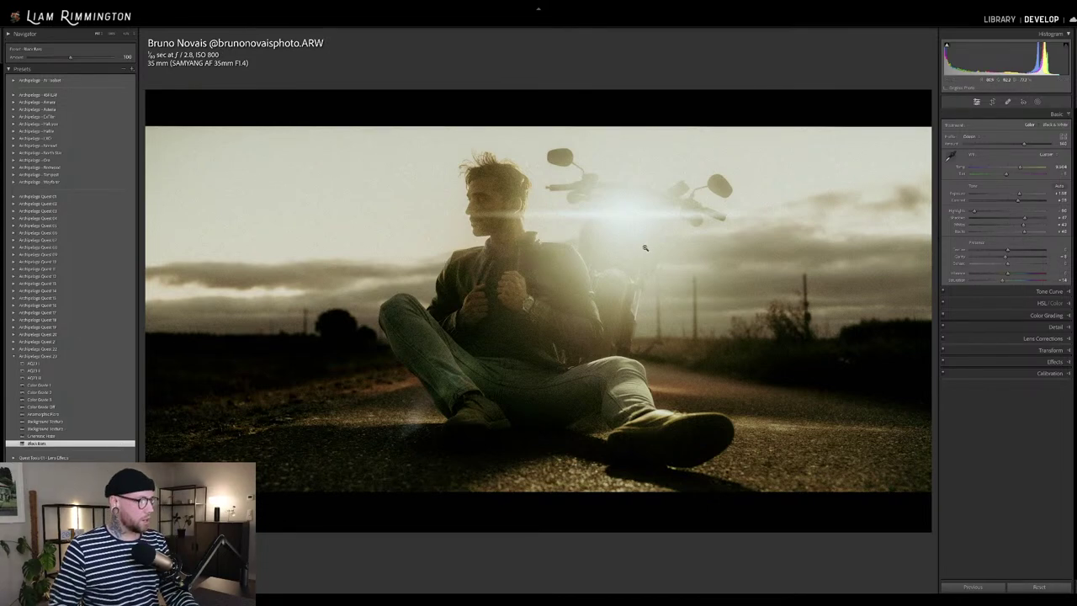
Compare the edit with the original, also side by side, and raise the profile amount to nearly its maximum.
key("backslash")
key("backslash")
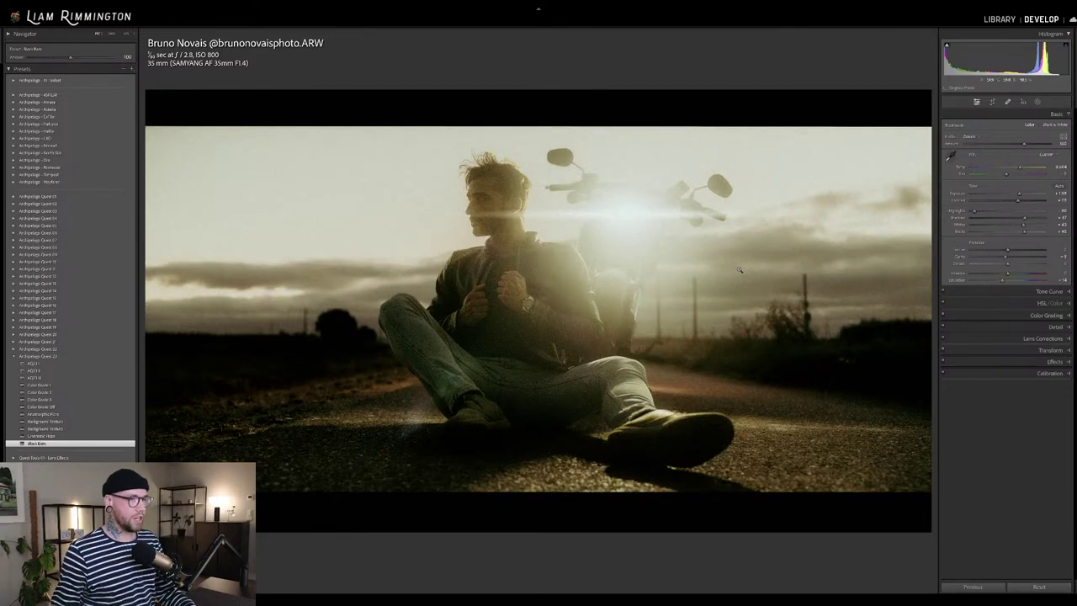
key("y")
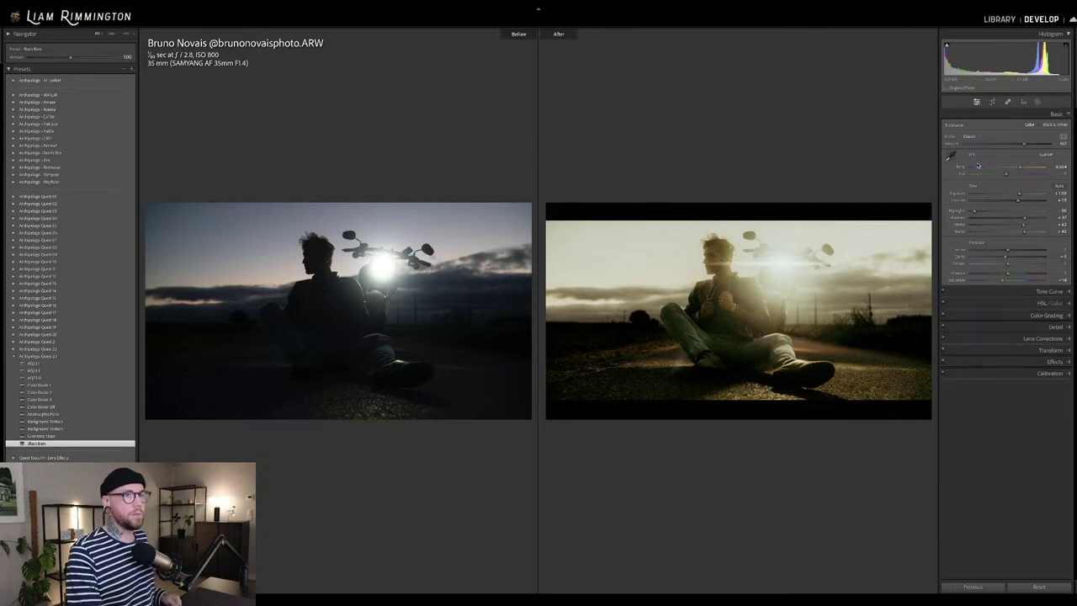
left_click_drag(1024, 144, 1045, 144)
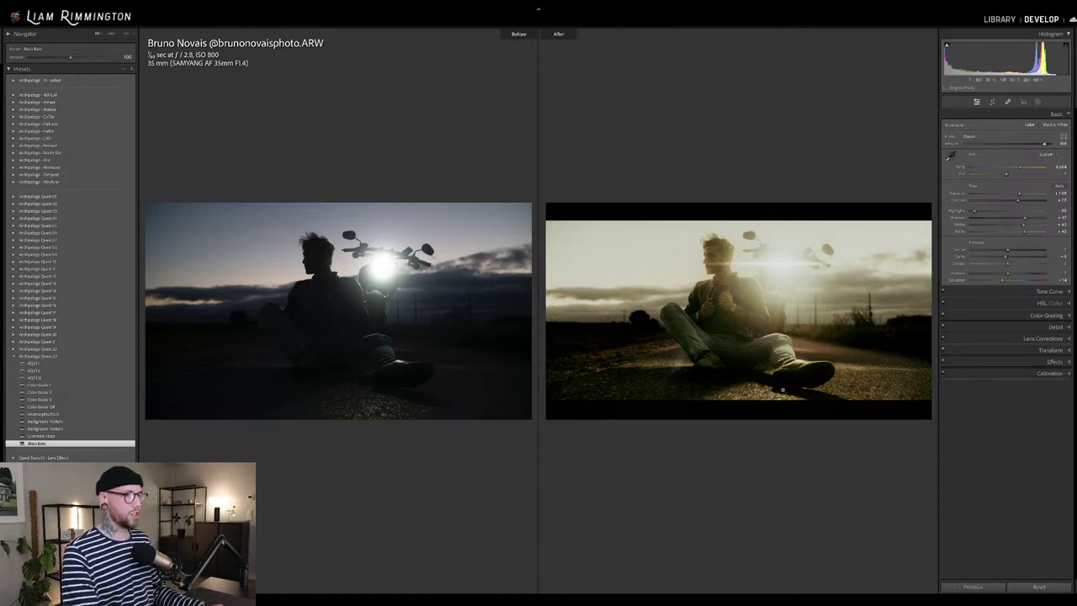
key("y")
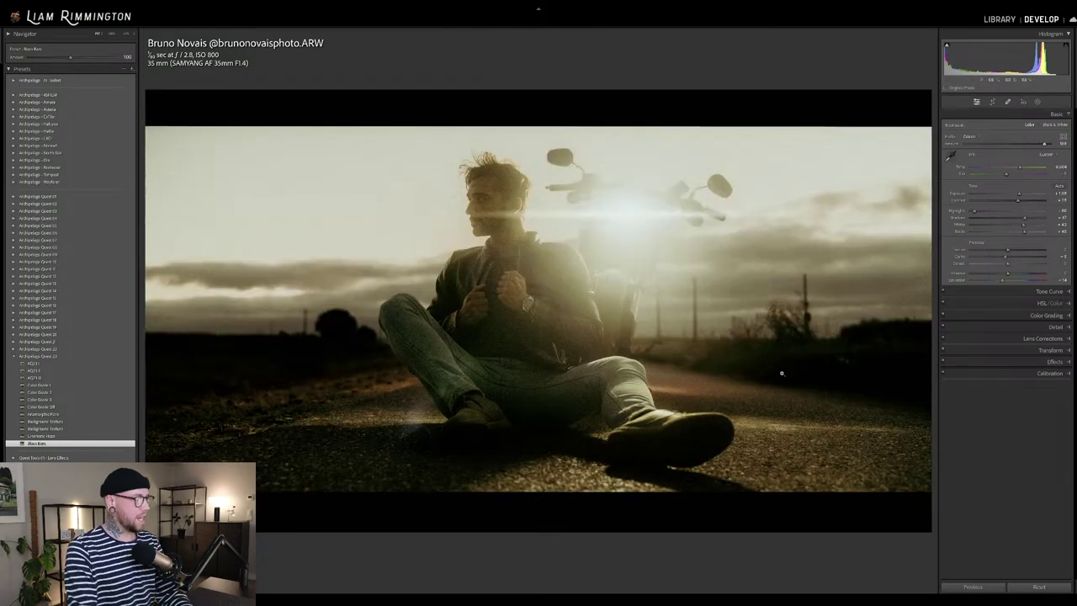
Compare the finished motorcycle photo with its original once more and return to the library grid of all photos.
key("backslash")
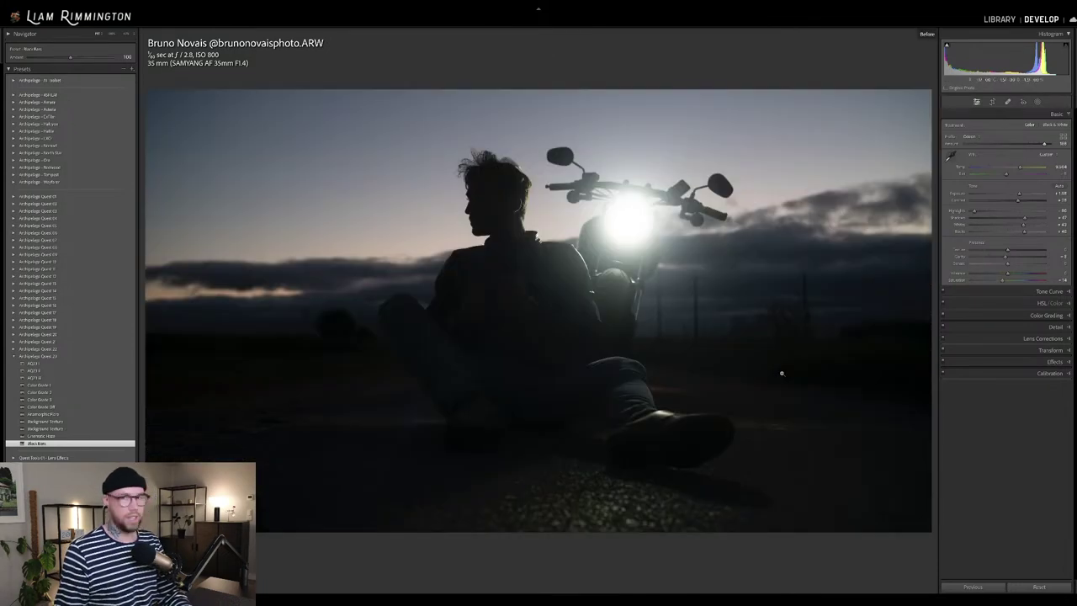
key("backslash")
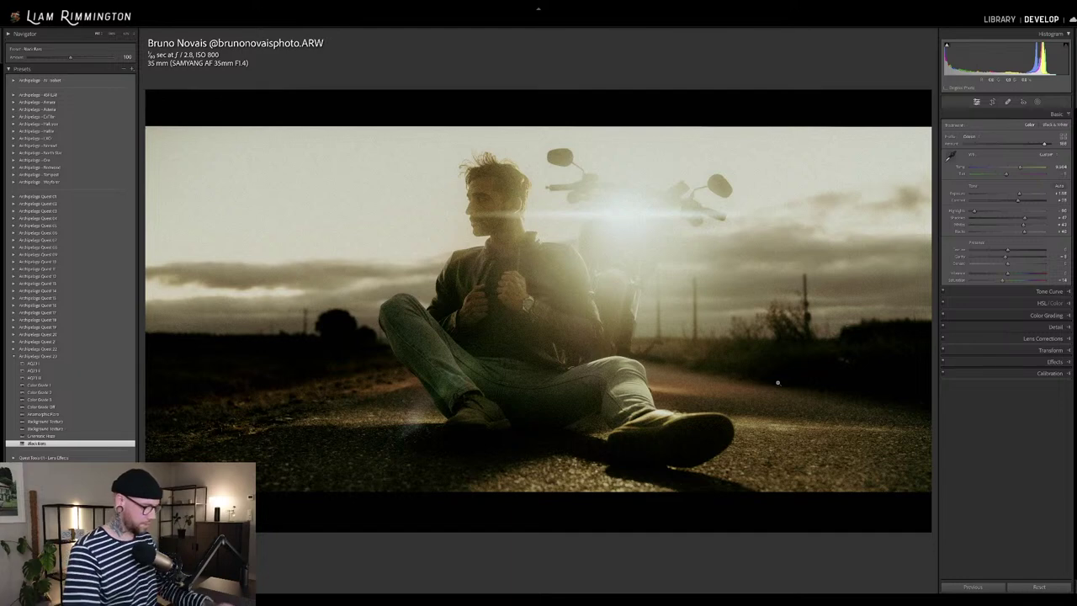
key("g")
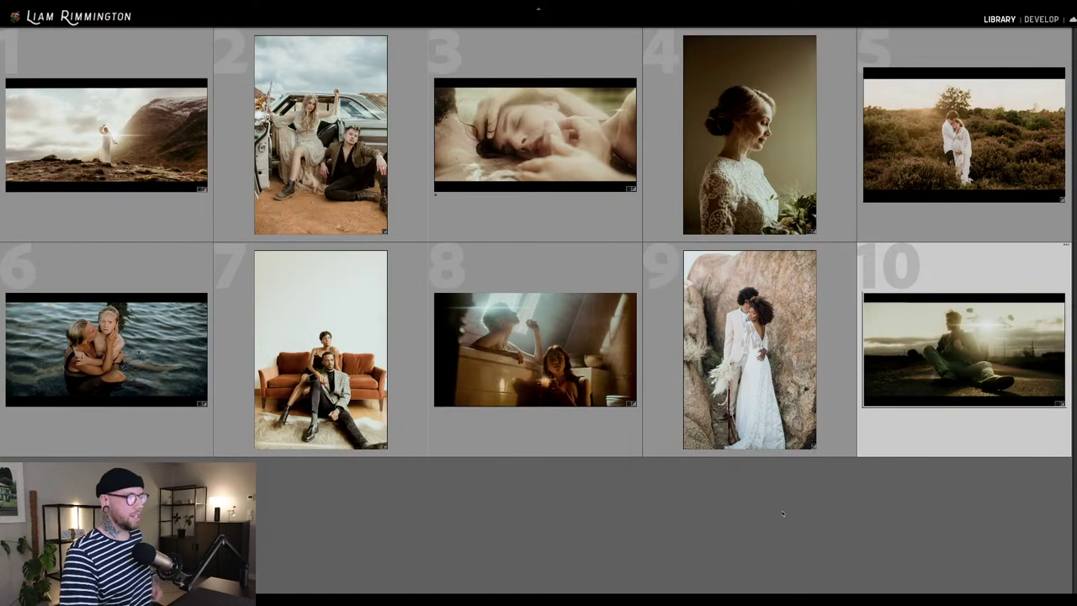